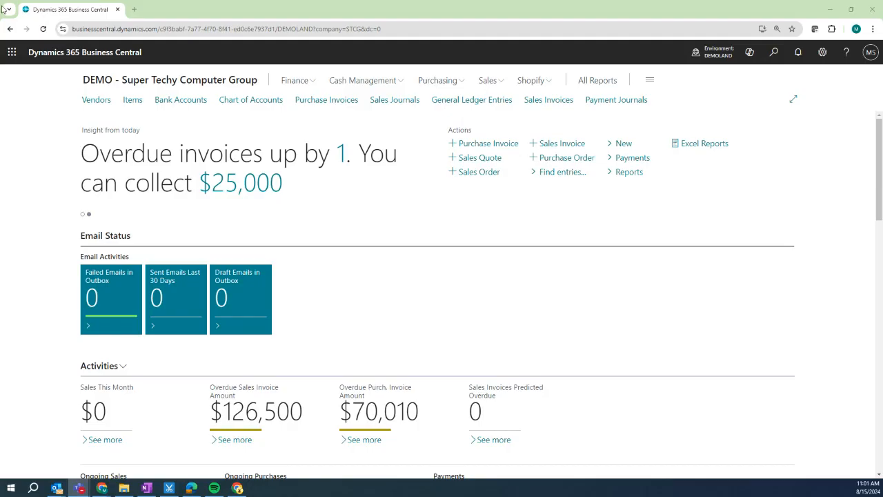
# Load the Business Central site in a new browser tab, then close the extra TruNorth Dynamics tab.
pyautogui.click(134, 11)
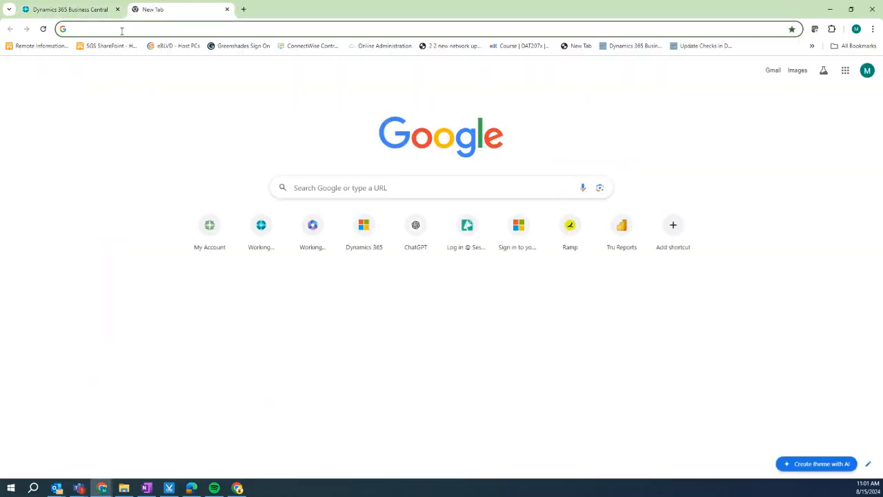
pyautogui.write('office')
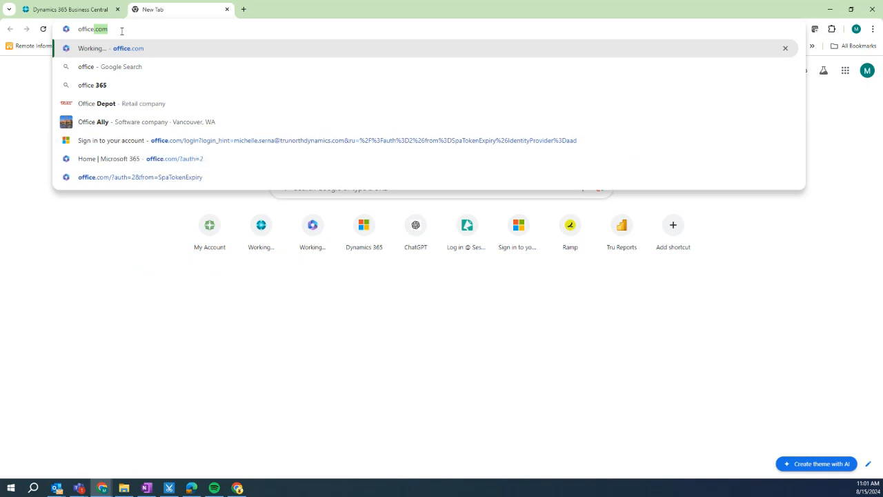
pyautogui.press('BackSpace')
pyautogui.press('BackSpace')
pyautogui.press('BackSpace')
pyautogui.press('BackSpace')
pyautogui.press('BackSpace')
pyautogui.press('BackSpace')
pyautogui.press('BackSpace')
pyautogui.write('bus')
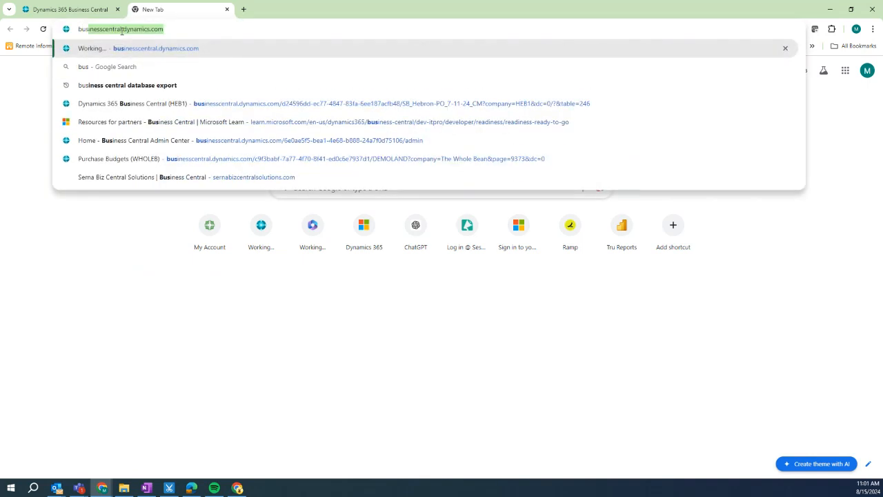
pyautogui.press('Return')
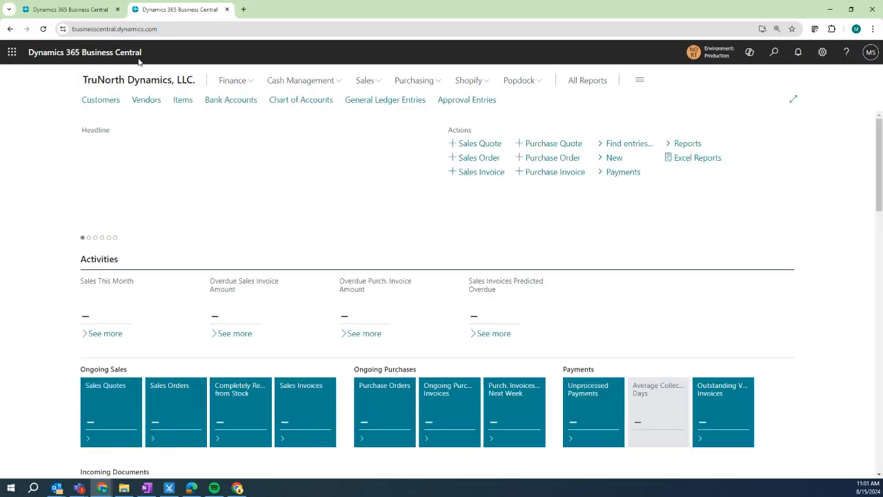
pyautogui.click(83, 11)
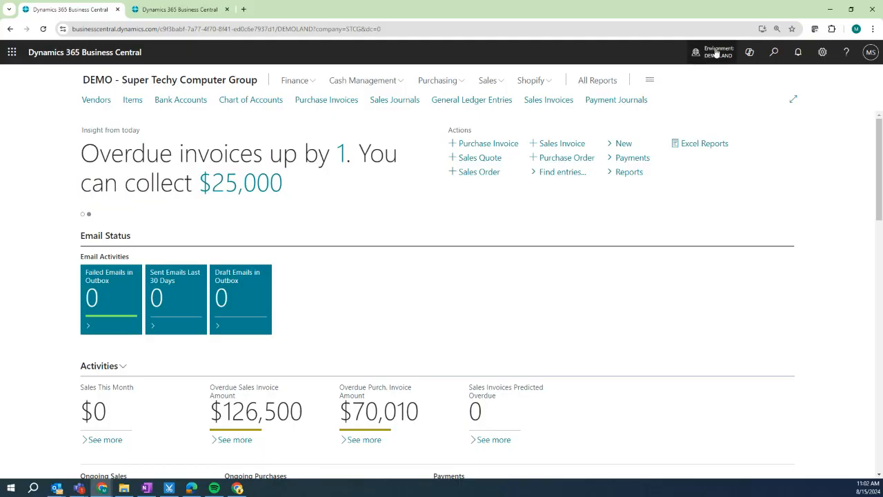
pyautogui.click(227, 10)
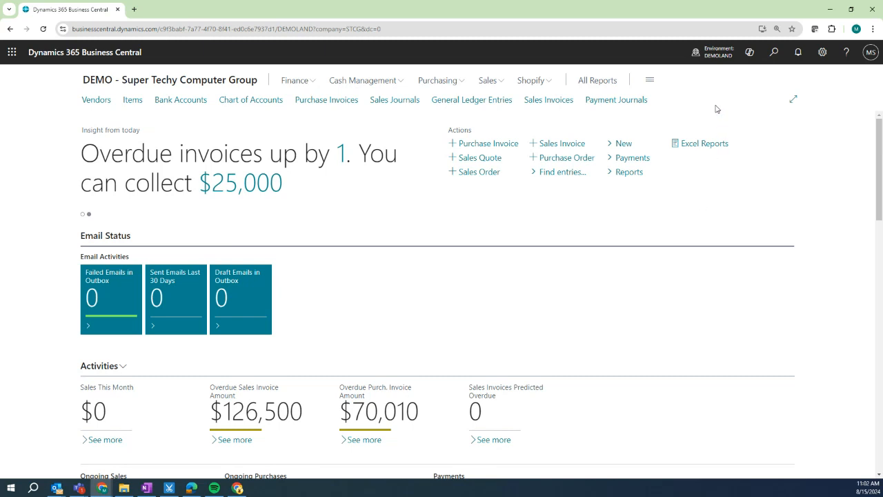
# Open CRONUS USA, Inc. from Available Companies in a new tab, keeping Super Techy in the first.
pyautogui.click(719, 56)
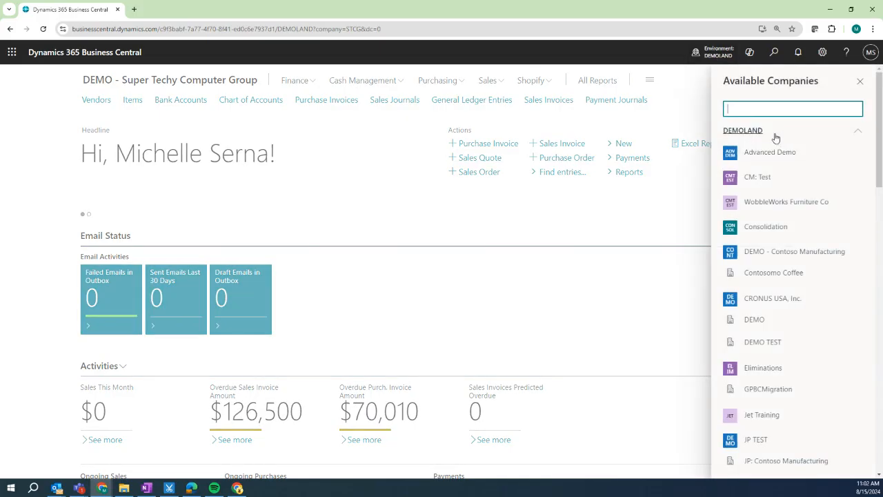
pyautogui.scroll(-1, 774, 135)
pyautogui.scroll(-6, 774, 135)
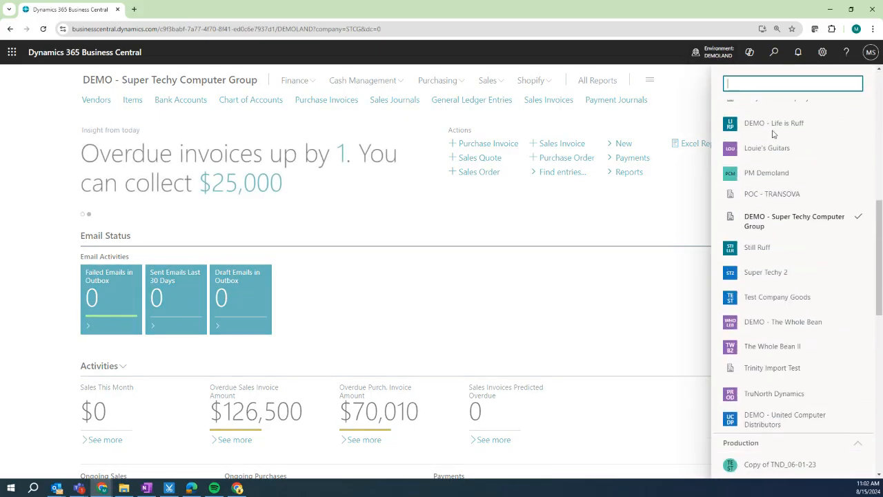
pyautogui.scroll(-7, 773, 135)
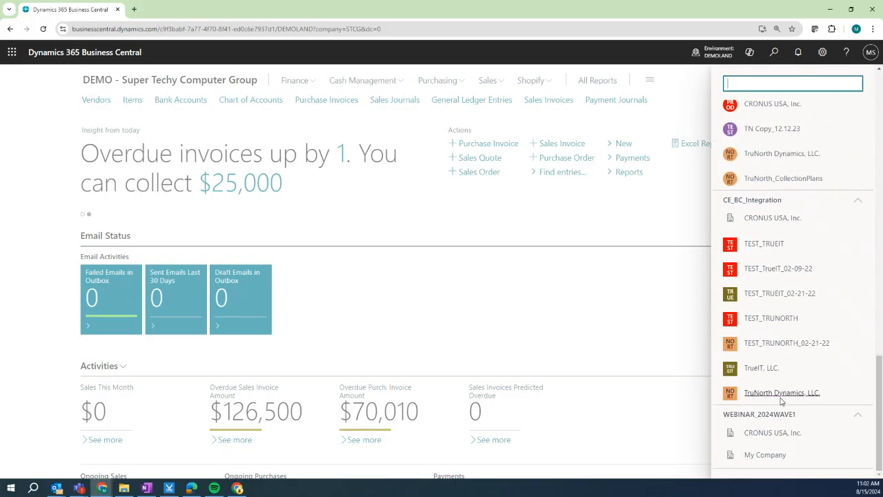
pyautogui.scroll(3, 783, 396)
pyautogui.scroll(10, 787, 398)
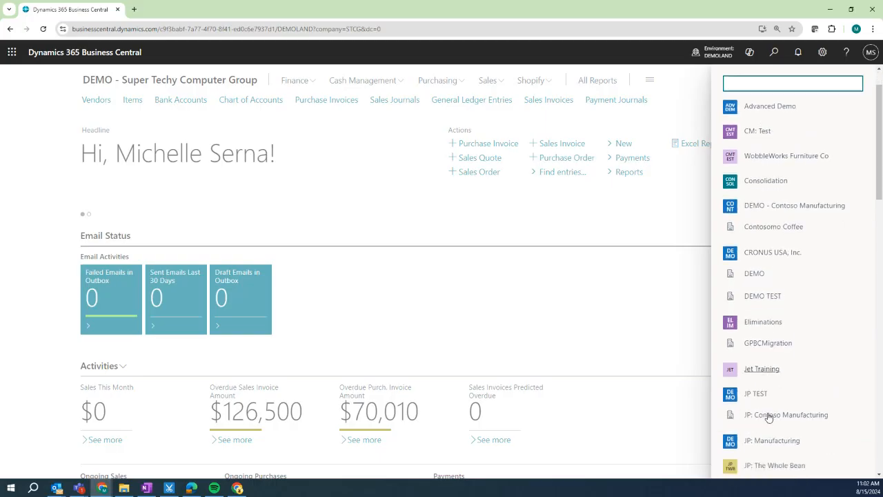
pyautogui.scroll(-1, 769, 414)
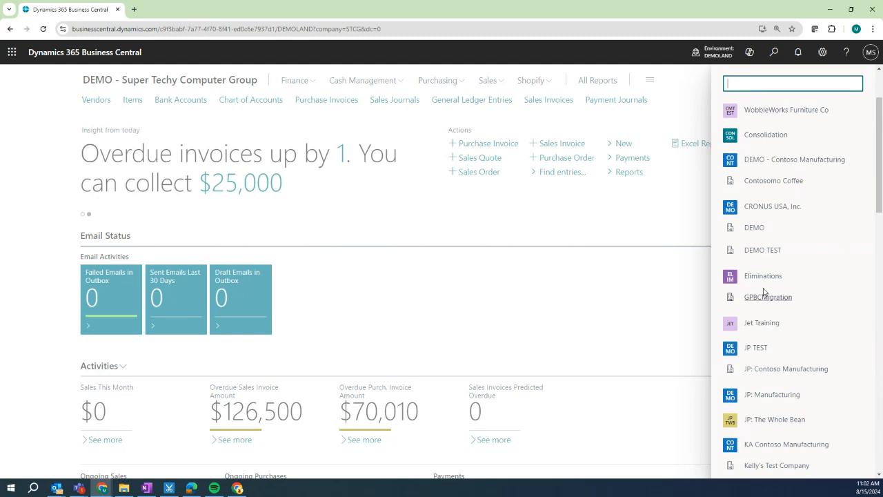
pyautogui.click(792, 207)
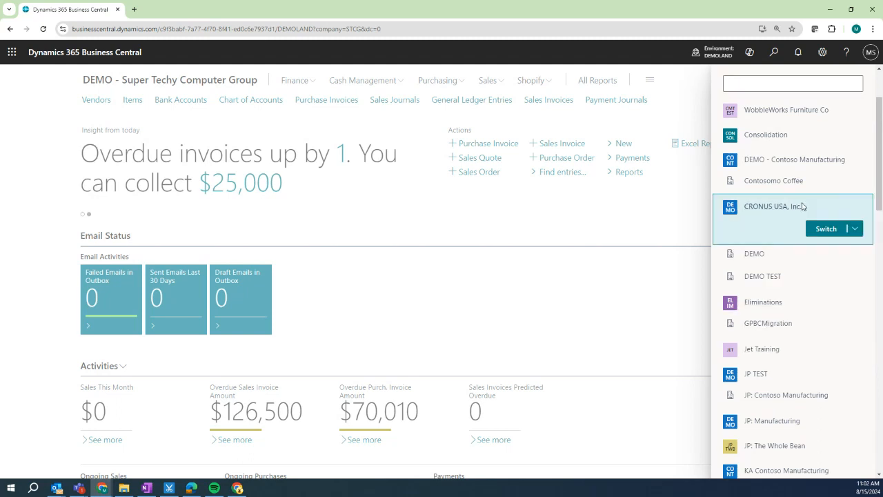
pyautogui.click(855, 229)
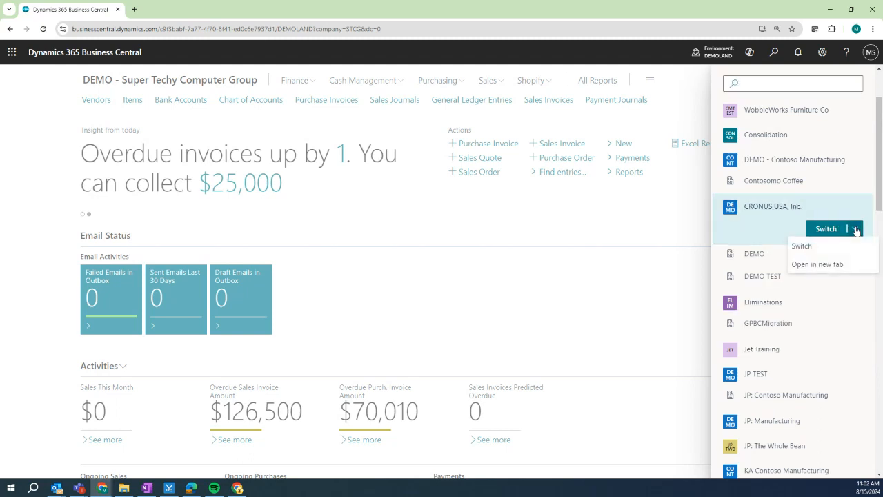
pyautogui.click(817, 264)
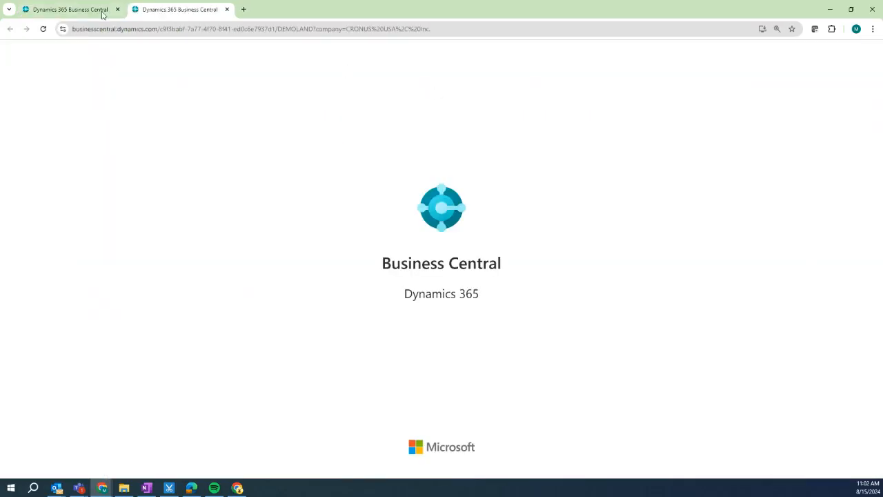
pyautogui.click(70, 14)
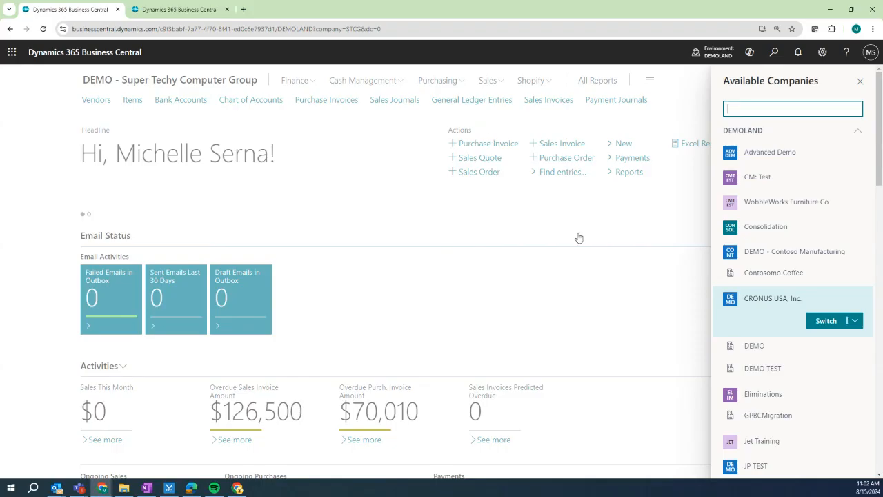
pyautogui.click(72, 105)
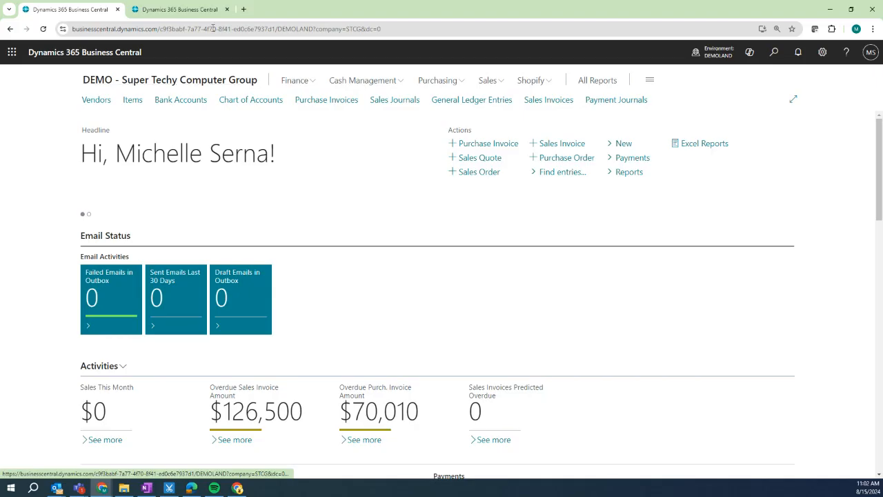
pyautogui.click(192, 12)
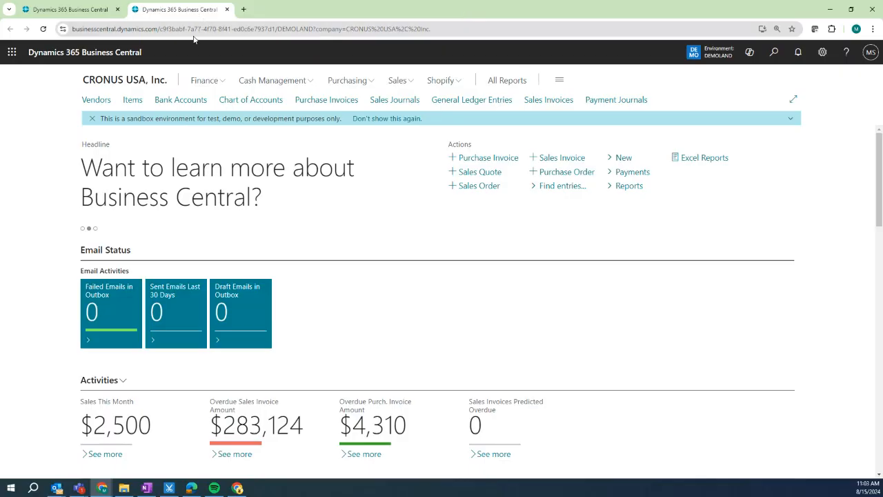
pyautogui.moveTo(196, 11); pyautogui.dragTo(0, 77)
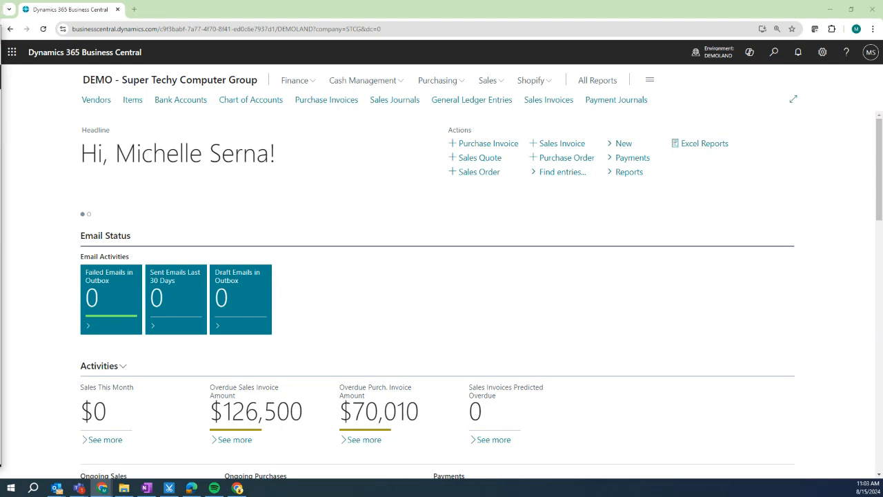
pyautogui.moveTo(0, 78); pyautogui.dragTo(176, 9)
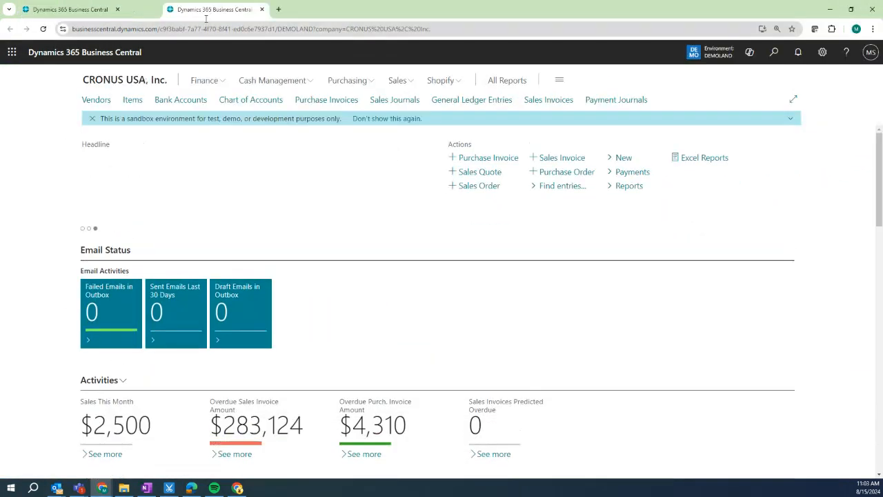
pyautogui.click(49, 9)
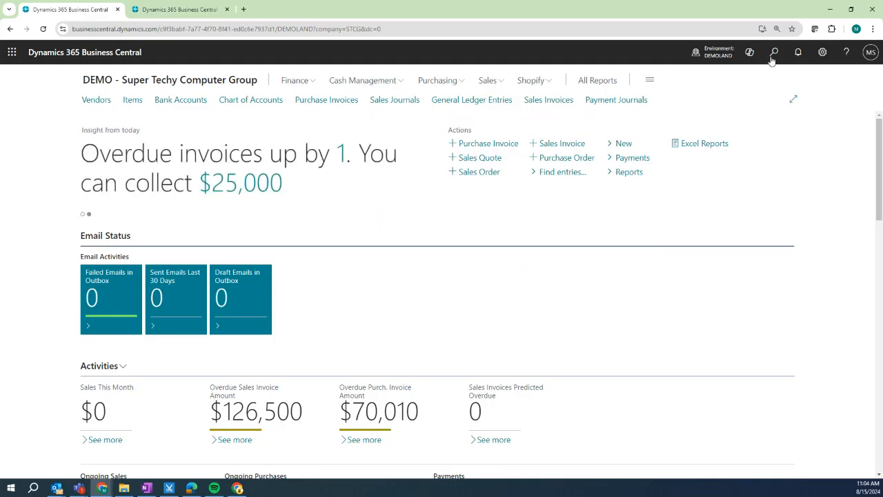
# Switch the role in My Settings to Sales and Relationship Manager.
pyautogui.click(822, 54)
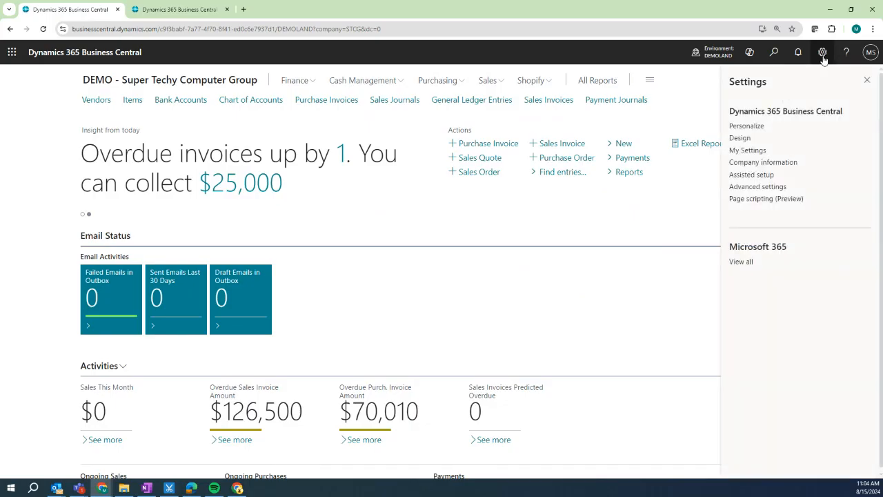
pyautogui.click(747, 151)
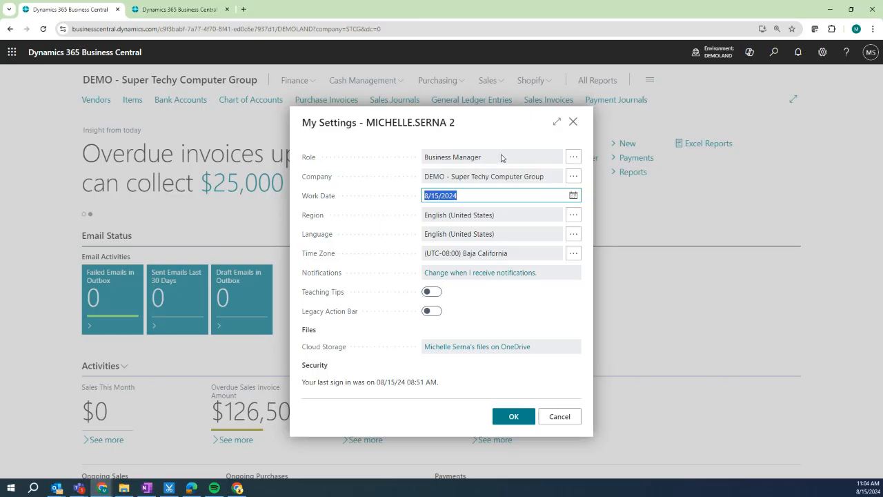
pyautogui.click(573, 157)
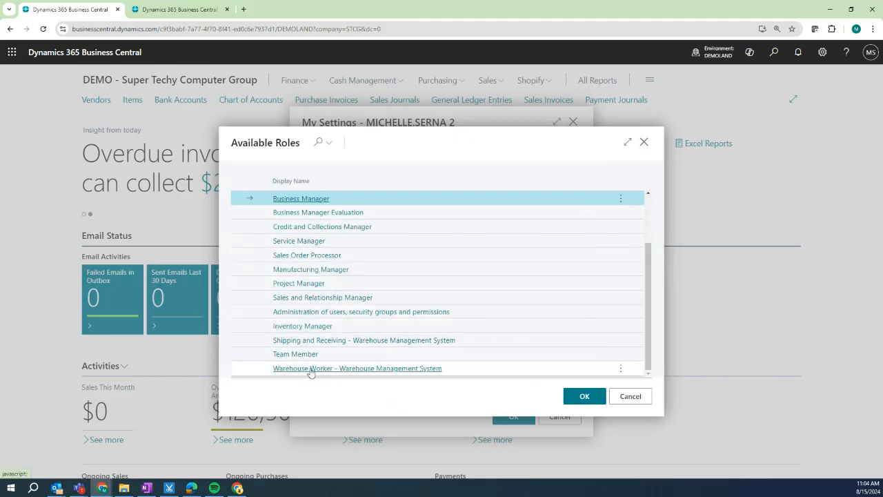
pyautogui.doubleClick(312, 302)
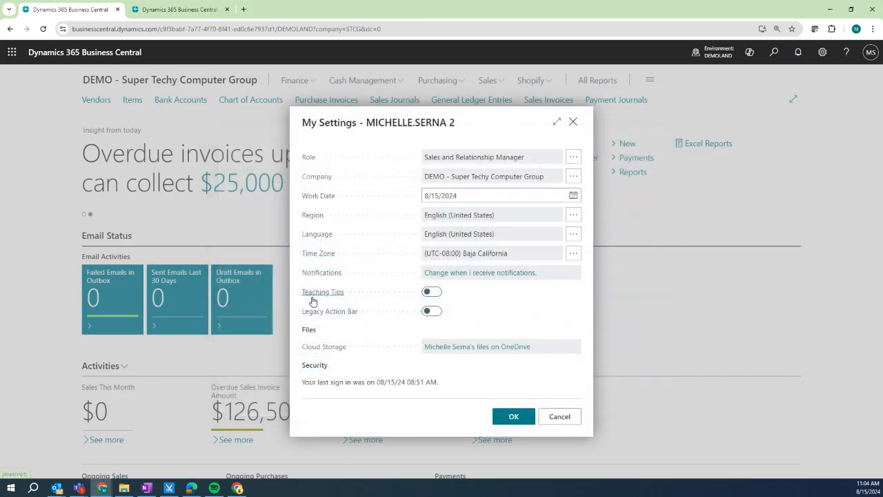
pyautogui.click(514, 417)
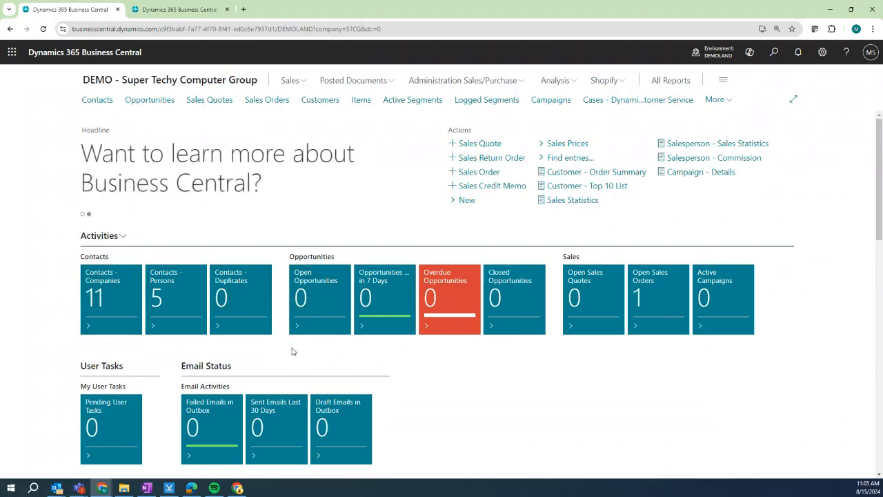
# Scroll through the new Role Center's contacts, opportunities and sales tiles.
pyautogui.scroll(-3, 408, 403)
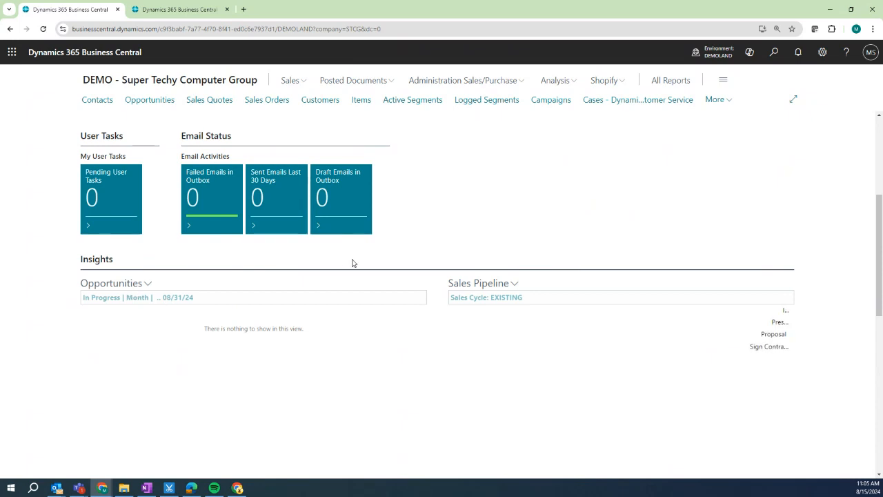
pyautogui.scroll(-1, 366, 286)
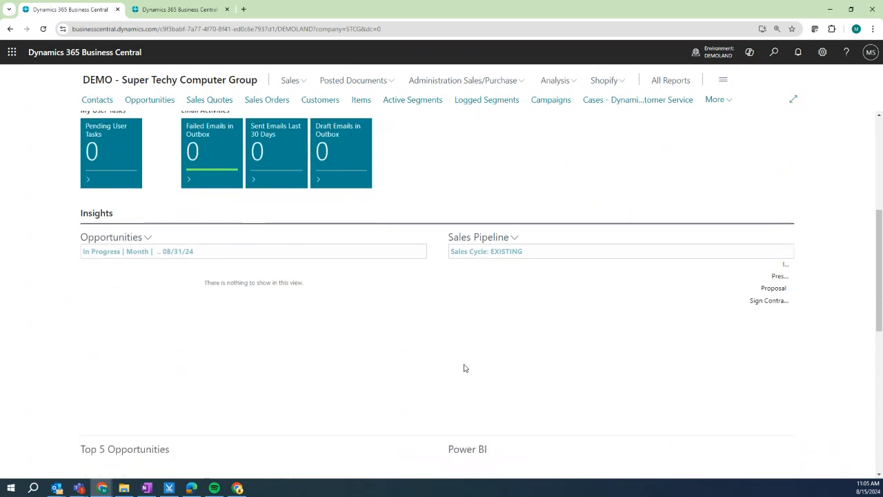
pyautogui.scroll(-4, 577, 408)
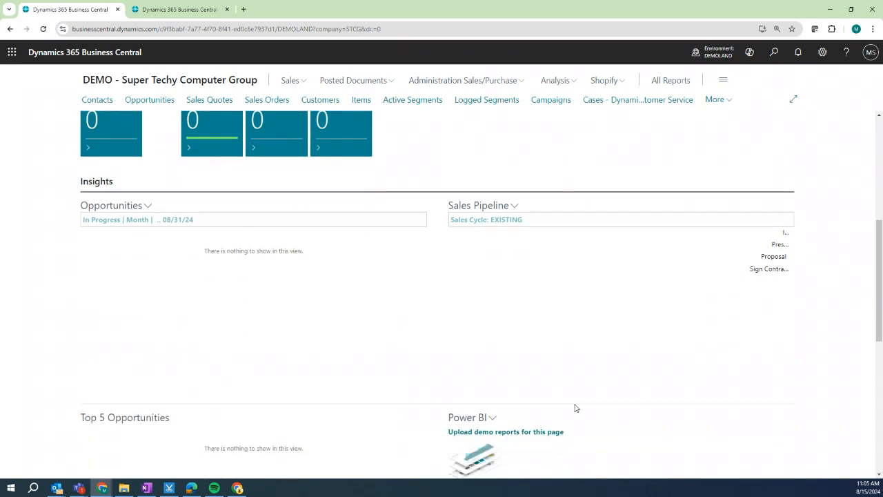
pyautogui.scroll(5, 577, 407)
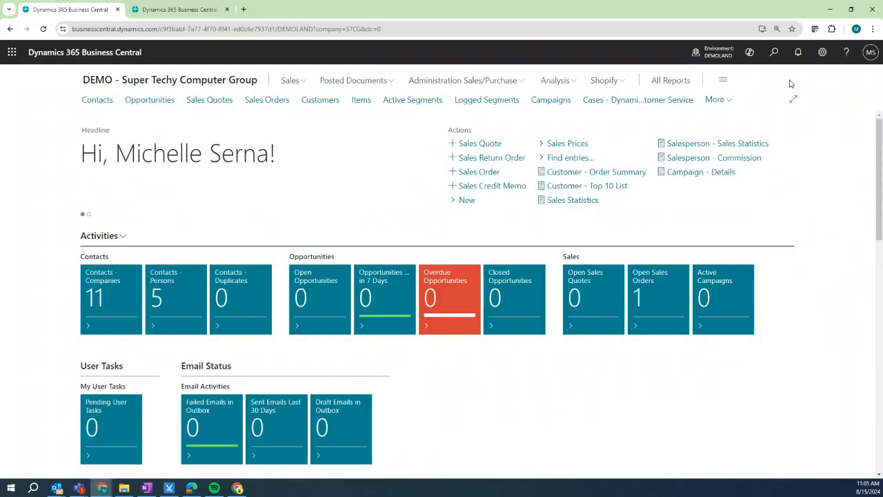
pyautogui.click(823, 52)
# Change the role to Business Manager and dismiss the Allowed Companies list without switching company.
pyautogui.click(747, 150)
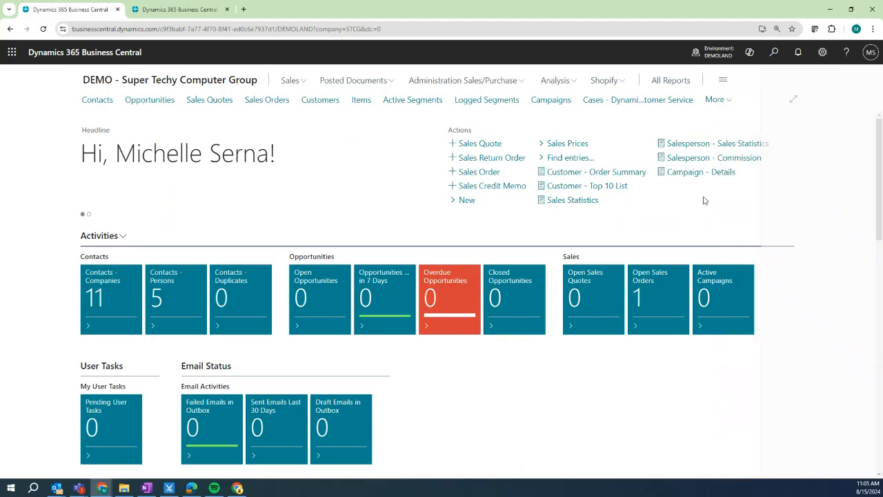
pyautogui.click(573, 158)
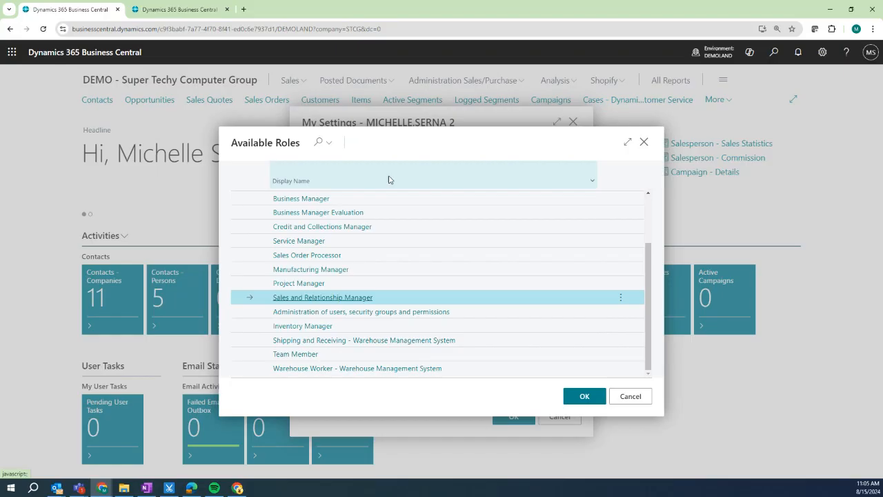
pyautogui.doubleClick(298, 200)
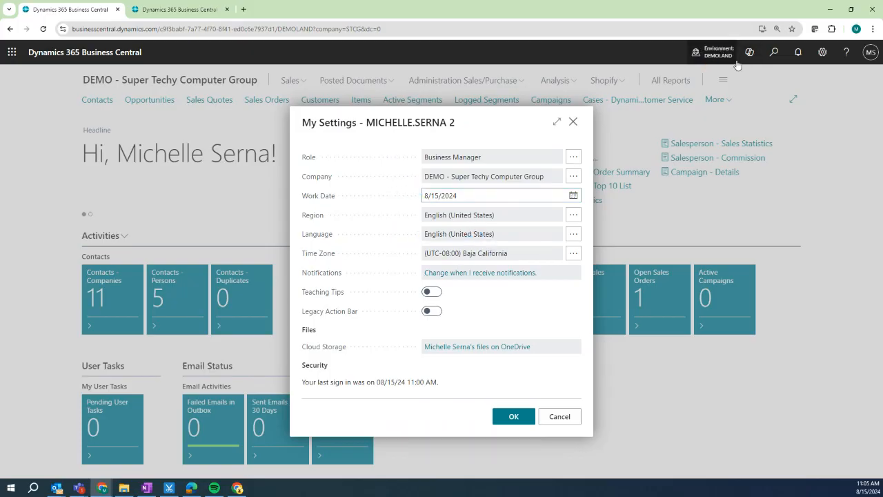
pyautogui.scroll(5, 340, 299)
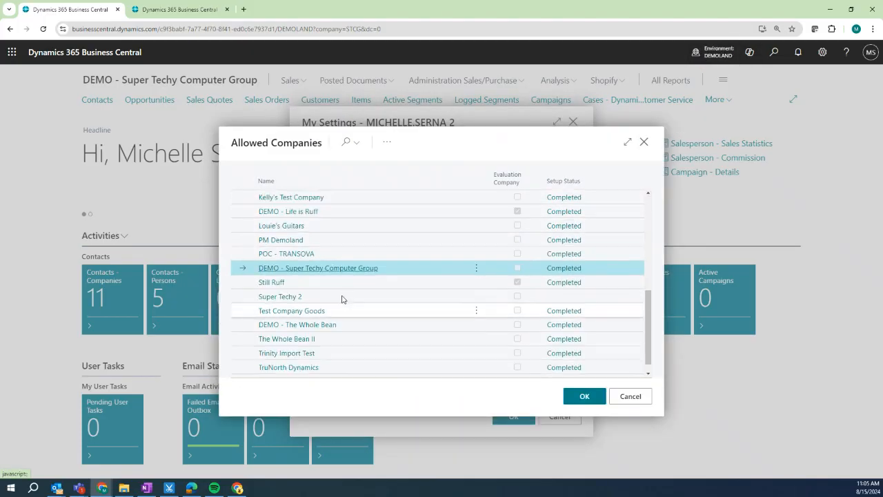
pyautogui.scroll(-5, 341, 300)
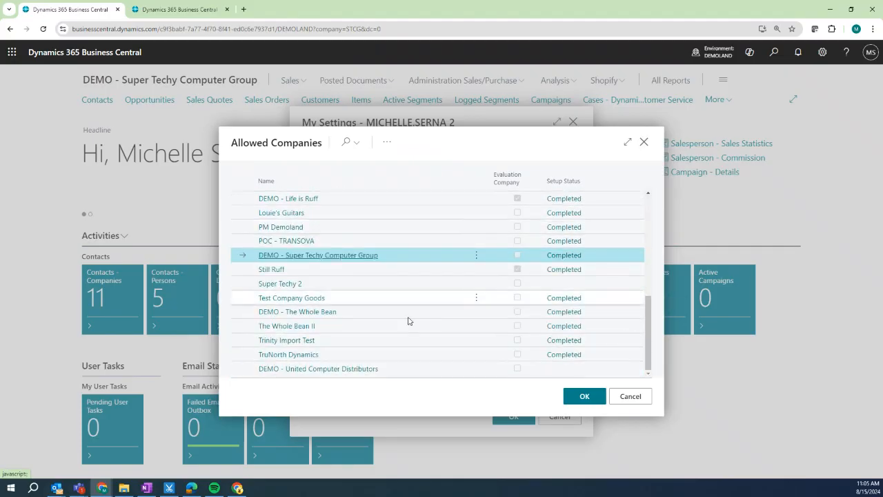
pyautogui.click(647, 400)
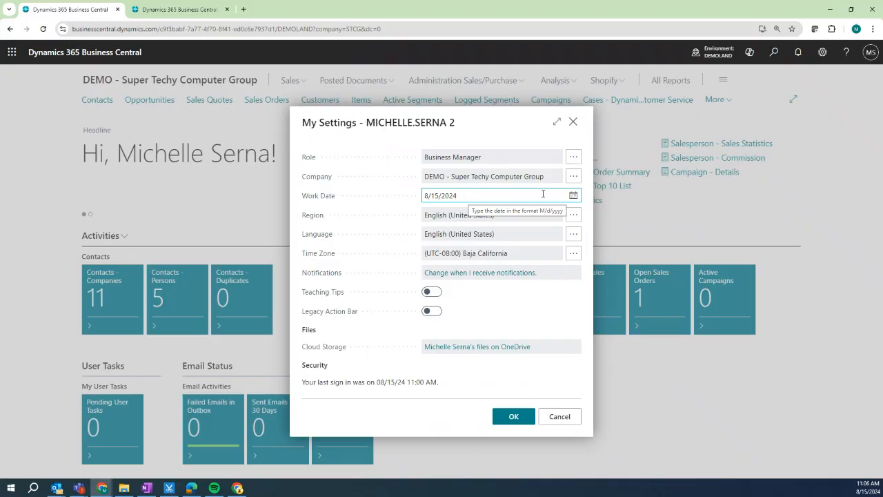
# Set the work date to August 16, 2024 and save the personal settings.
pyautogui.click(573, 195)
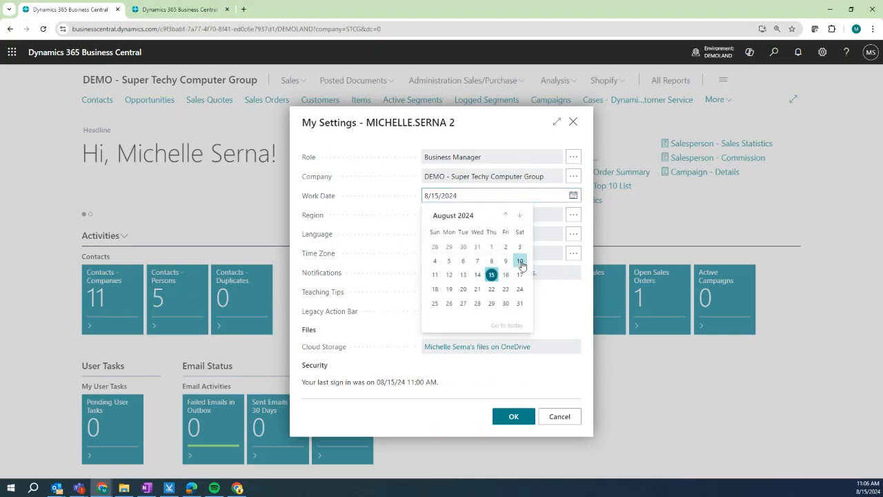
pyautogui.click(504, 275)
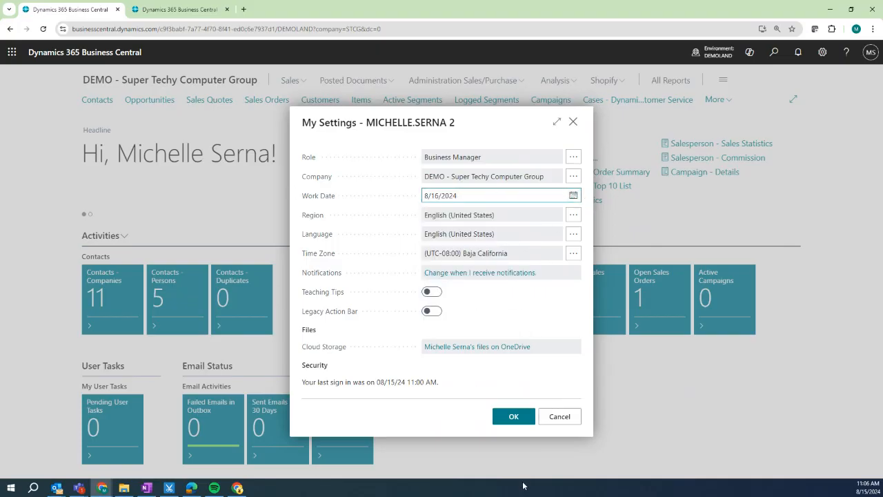
pyautogui.click(519, 419)
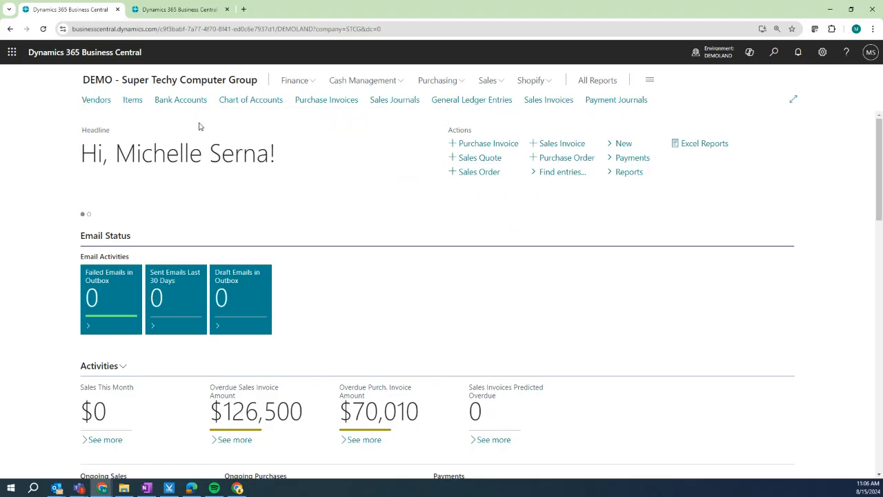
# Reopen My Settings and close it without saving any changes.
pyautogui.click(822, 53)
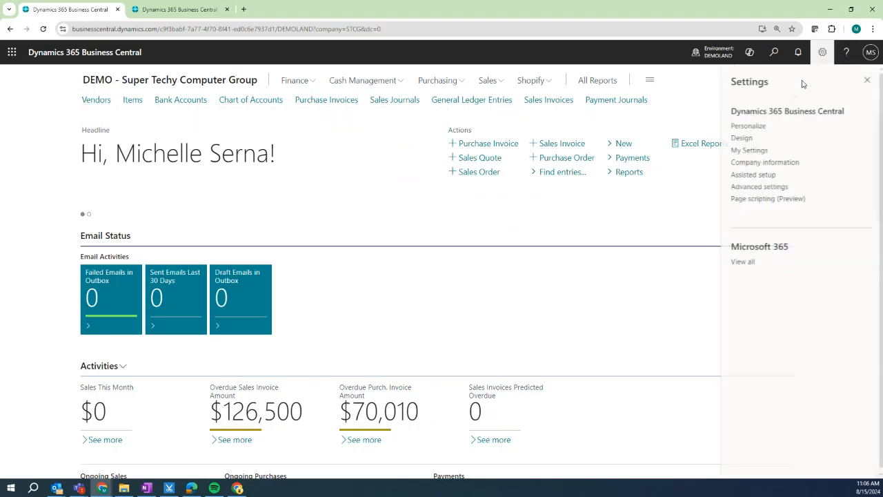
pyautogui.click(746, 150)
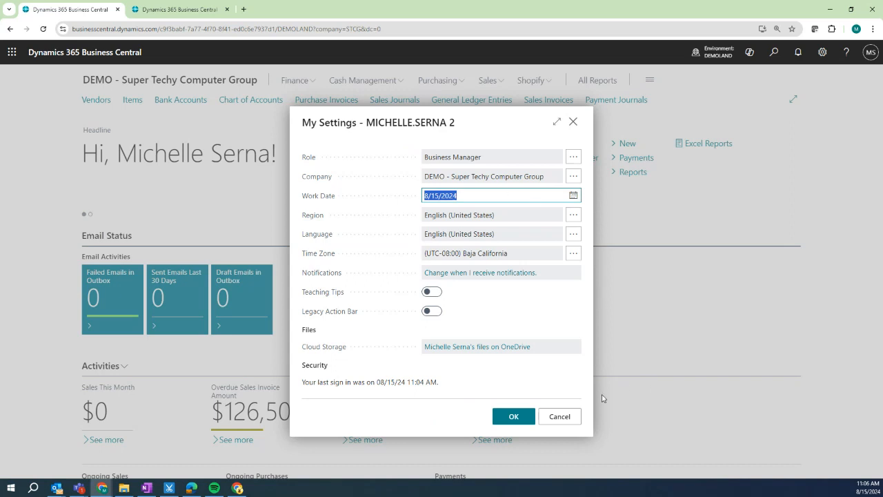
pyautogui.click(562, 417)
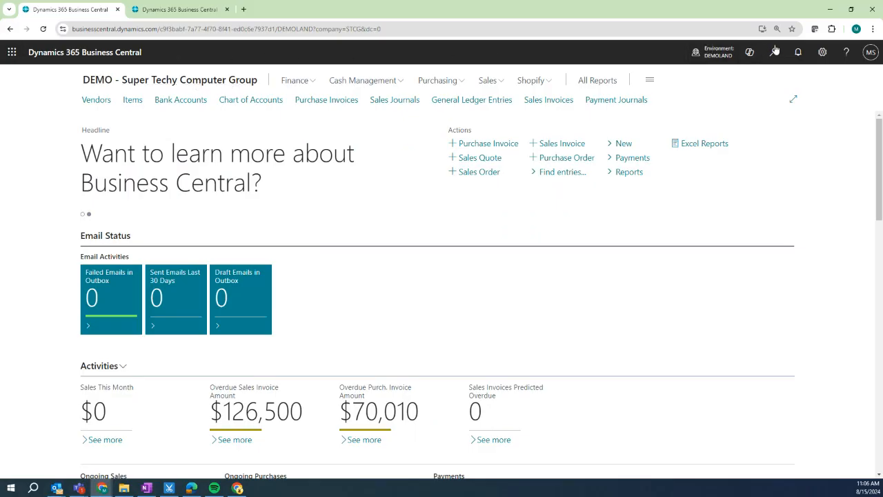
pyautogui.click(823, 52)
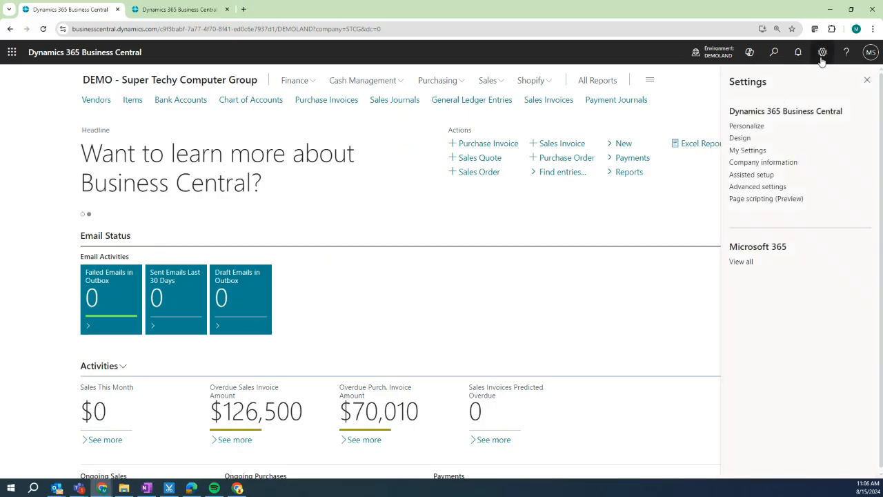
# Set the company badge to Custom with text STCG in Deep Purple, then close Company Information.
pyautogui.click(744, 163)
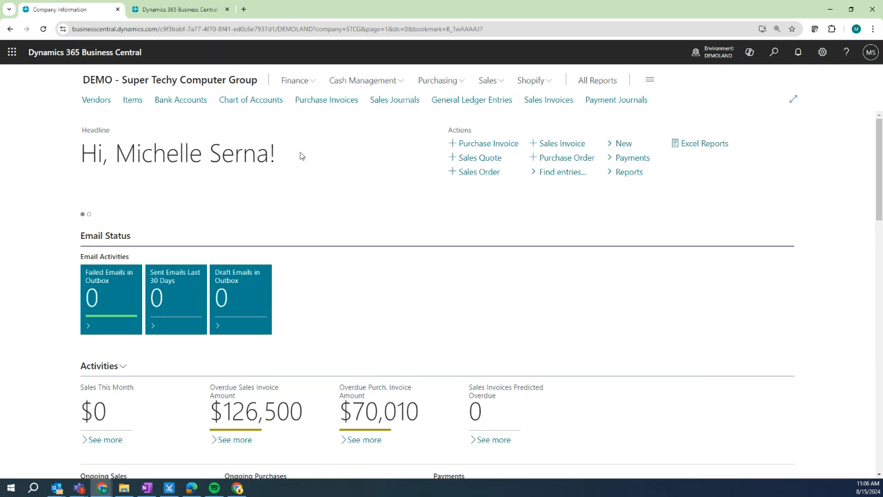
pyautogui.scroll(-3, 332, 321)
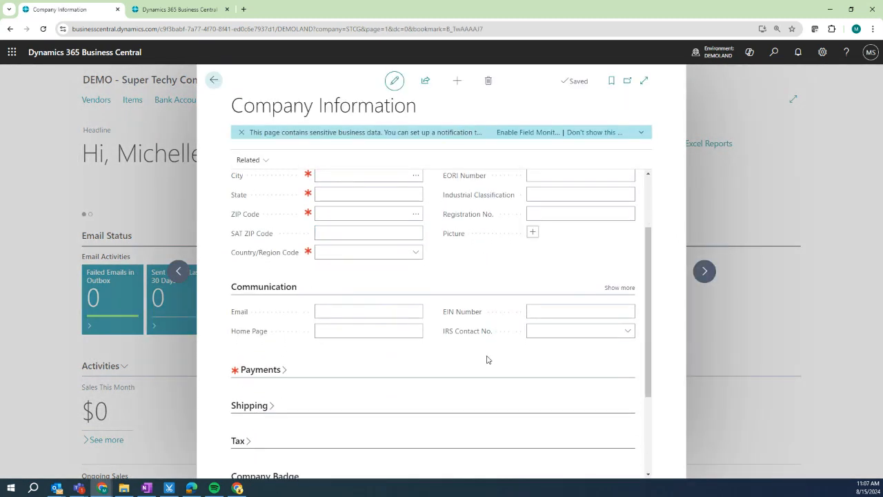
pyautogui.scroll(-4, 488, 359)
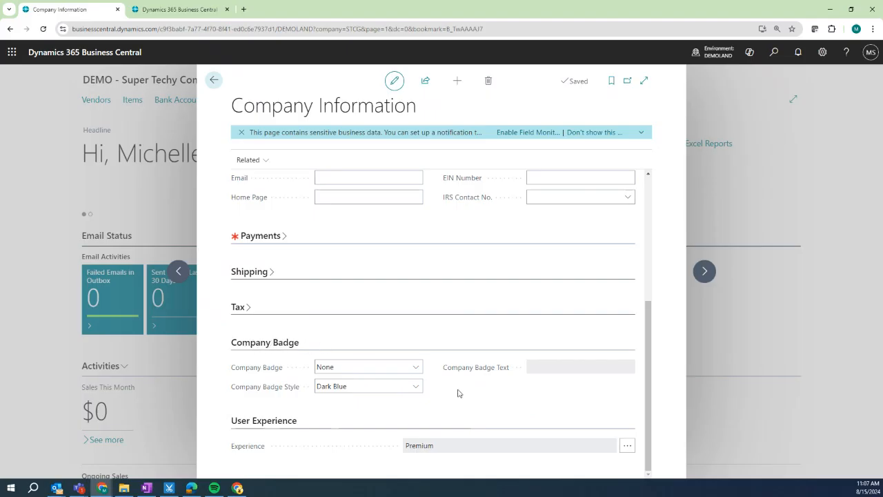
pyautogui.click(412, 372)
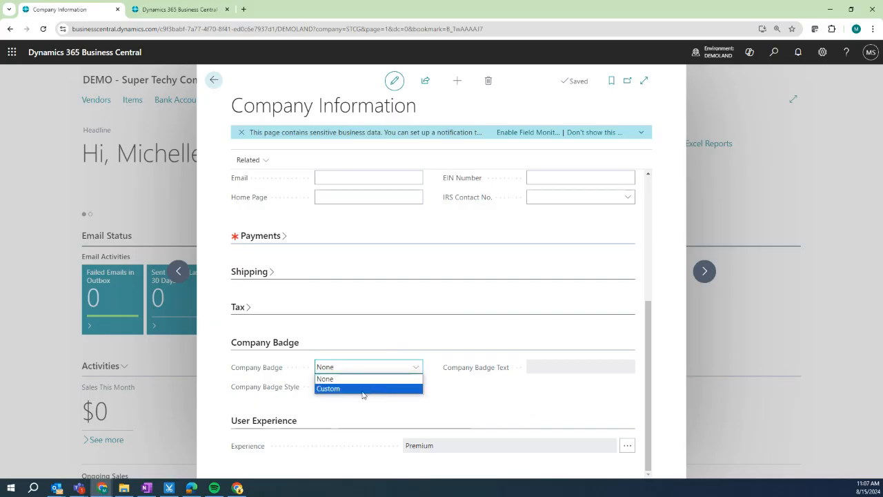
pyautogui.click(364, 391)
pyautogui.click(543, 368)
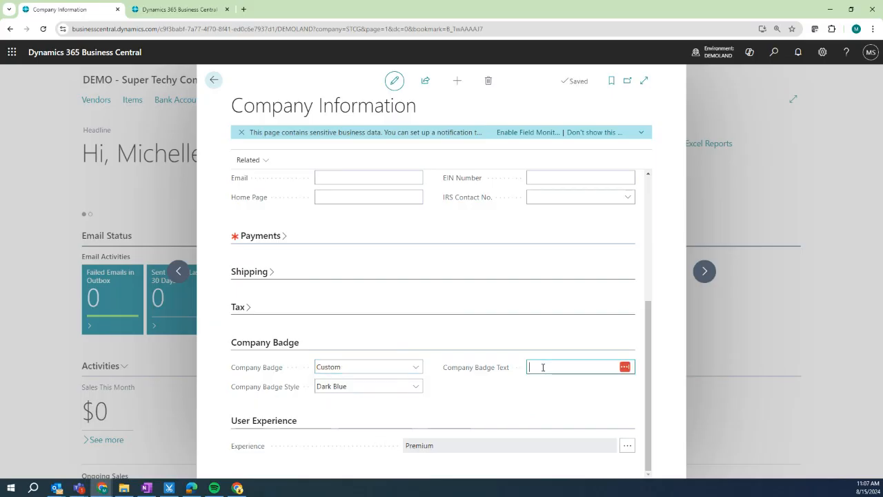
pyautogui.write('STCG')
pyautogui.click(415, 387)
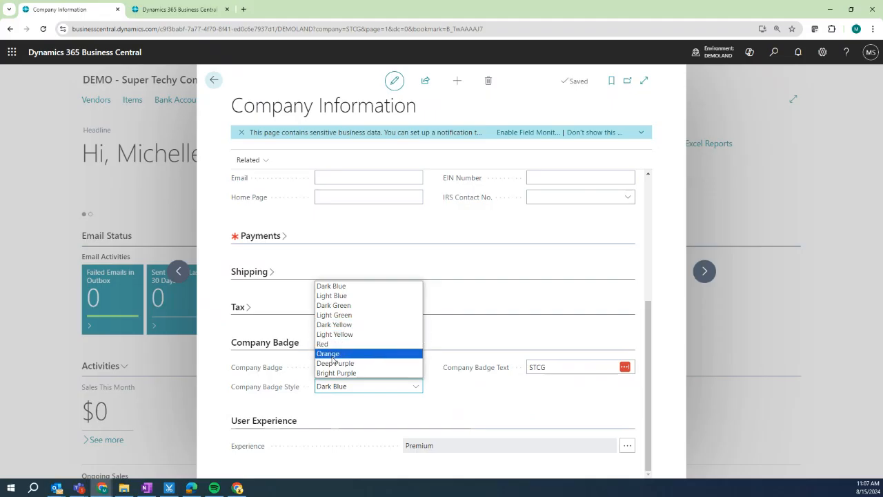
pyautogui.click(336, 363)
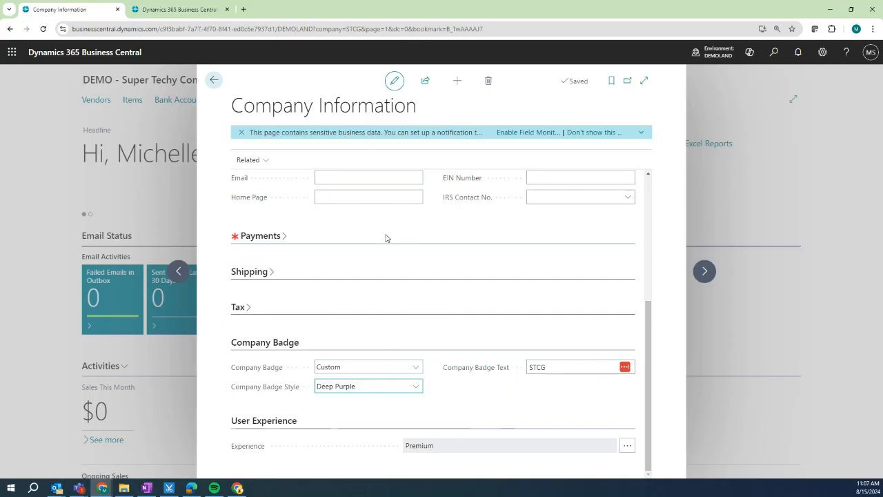
pyautogui.scroll(5, 387, 236)
pyautogui.click(215, 81)
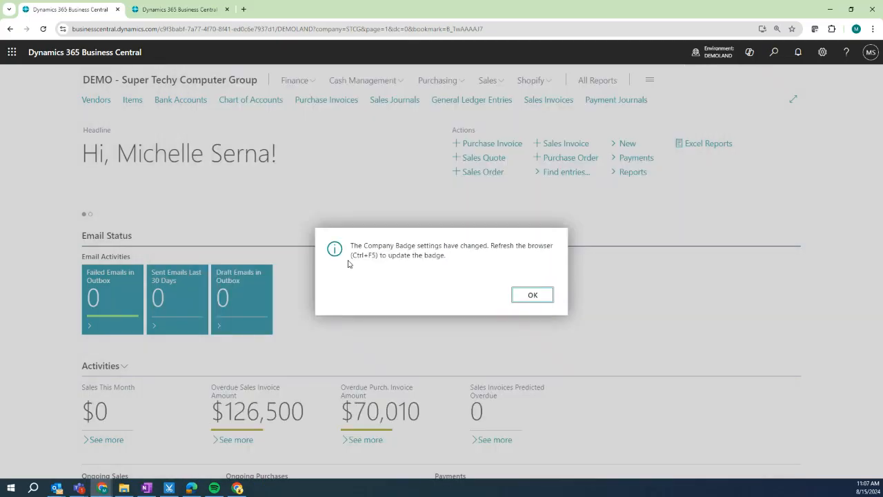
# Reload with Ctrl+F5 so the STCG badge shows, and return to the Role Center.
pyautogui.hotkey('ctrl', 'F5')
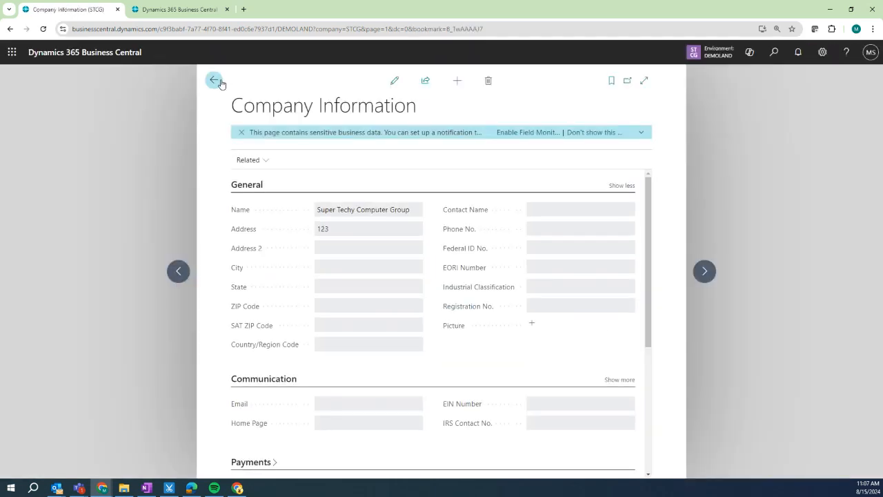
pyautogui.click(214, 80)
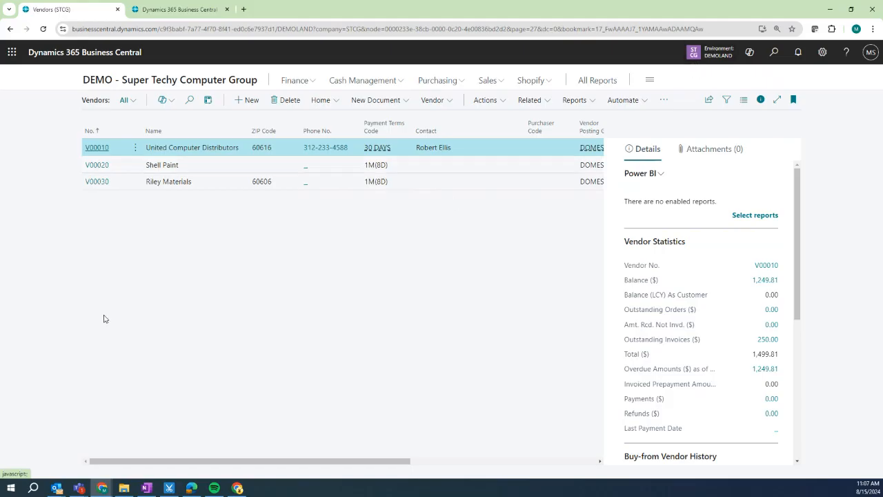
pyautogui.click(103, 81)
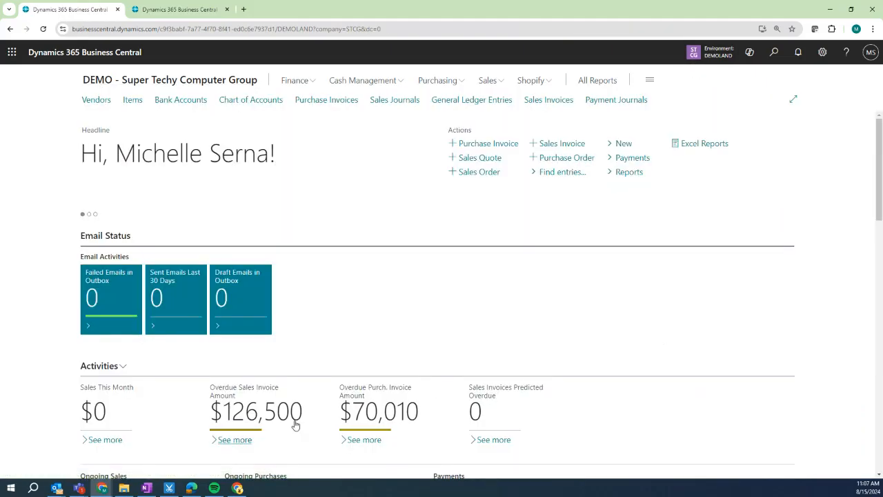
pyautogui.click(823, 52)
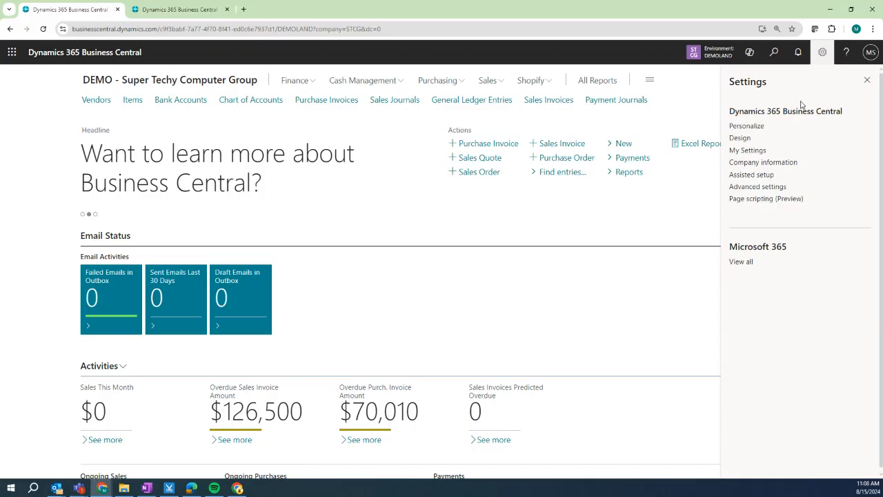
# Read through the Help & Support page, then close it and the help pane.
pyautogui.click(846, 53)
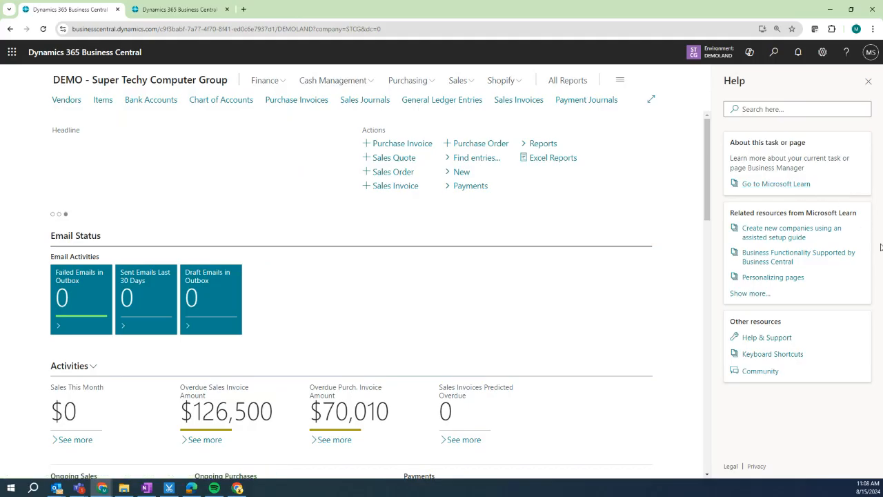
pyautogui.click(767, 338)
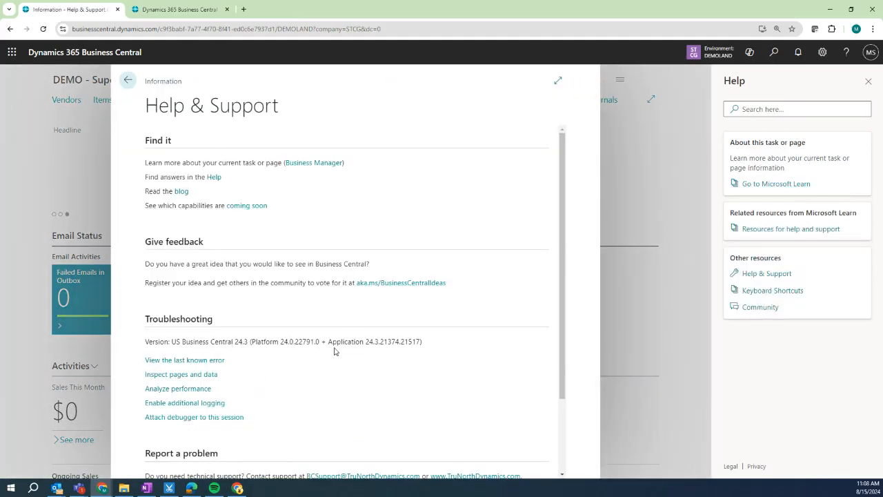
pyautogui.scroll(-2, 303, 366)
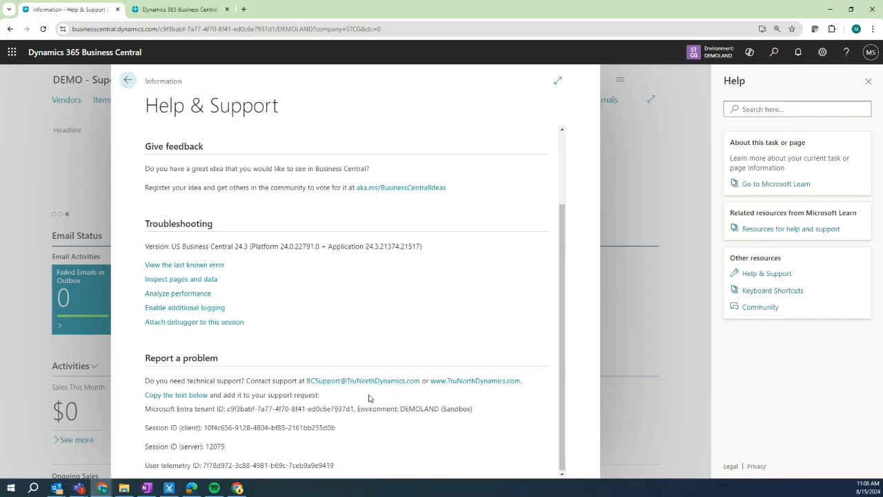
pyautogui.click(127, 80)
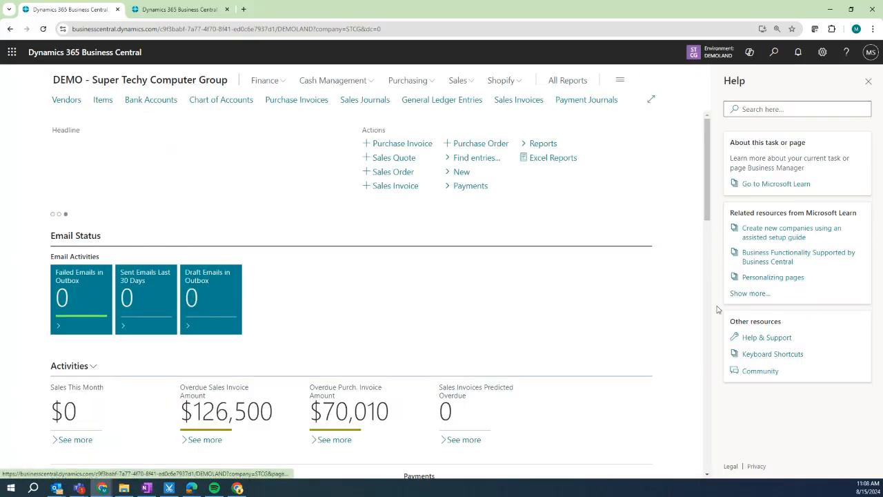
pyautogui.click(869, 82)
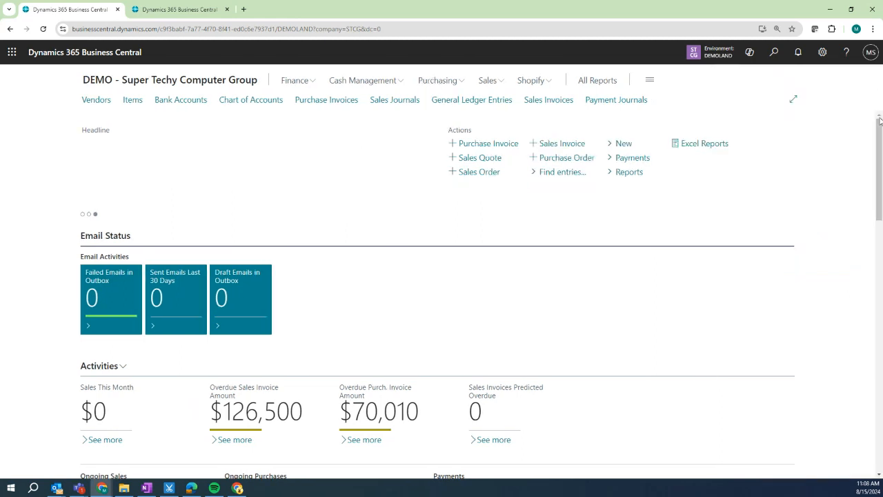
# Search 'custo' to open the Customers list, then go back to the home page.
pyautogui.click(775, 55)
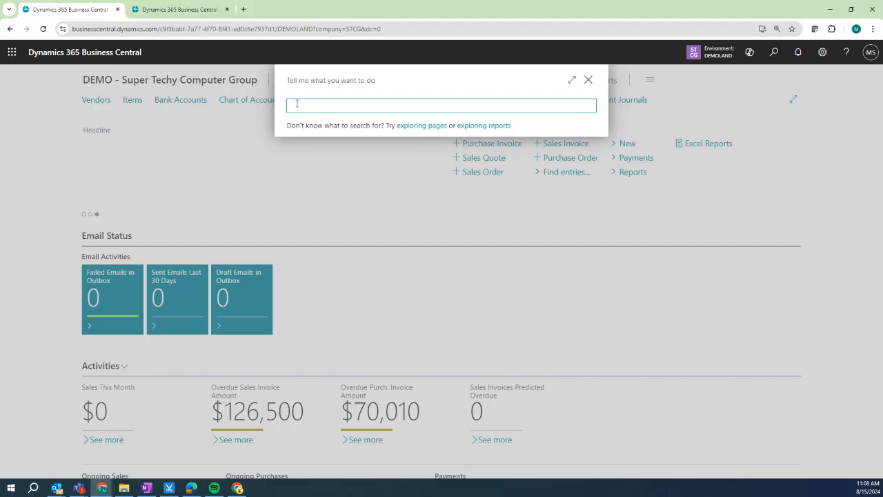
pyautogui.write('customer')
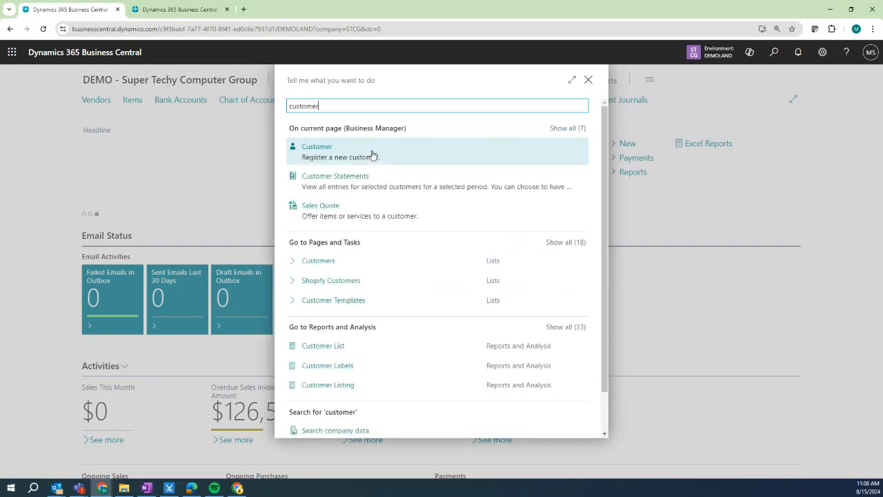
pyautogui.click(316, 261)
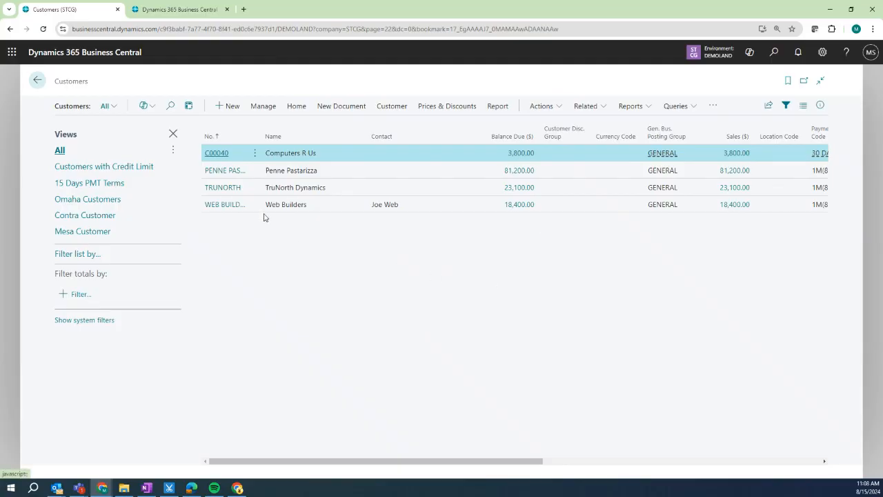
pyautogui.click(38, 80)
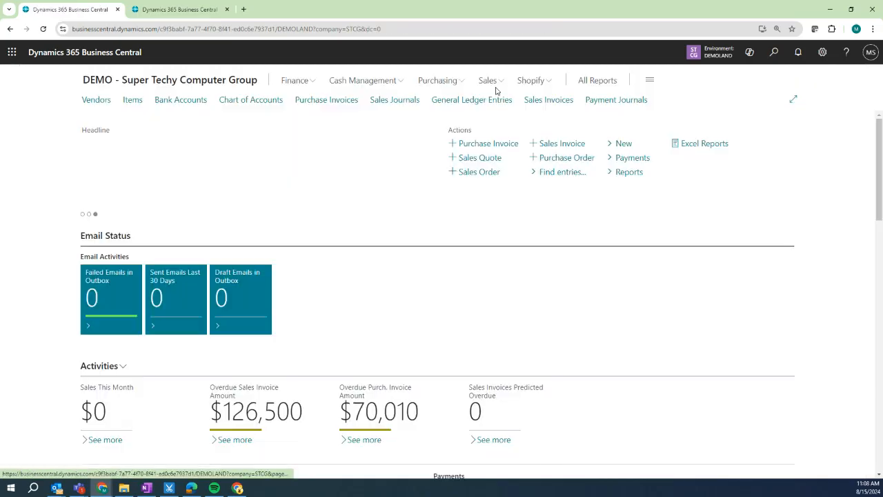
pyautogui.click(775, 55)
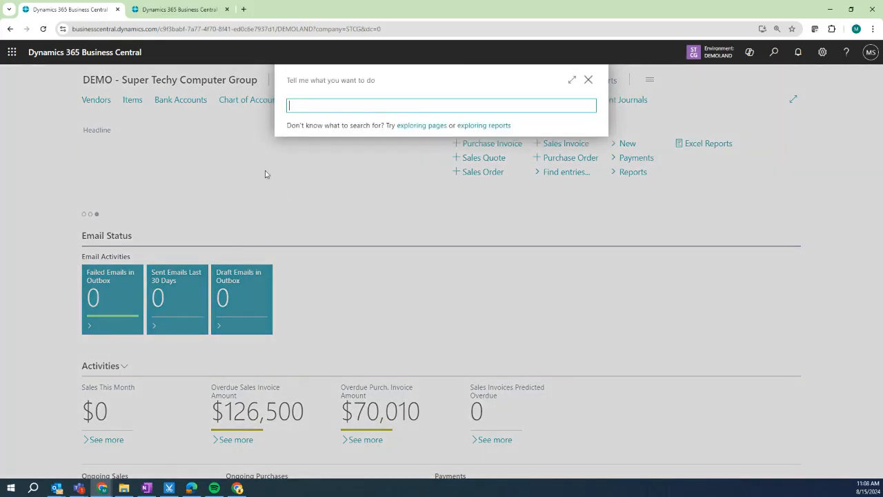
pyautogui.write('trunorth')
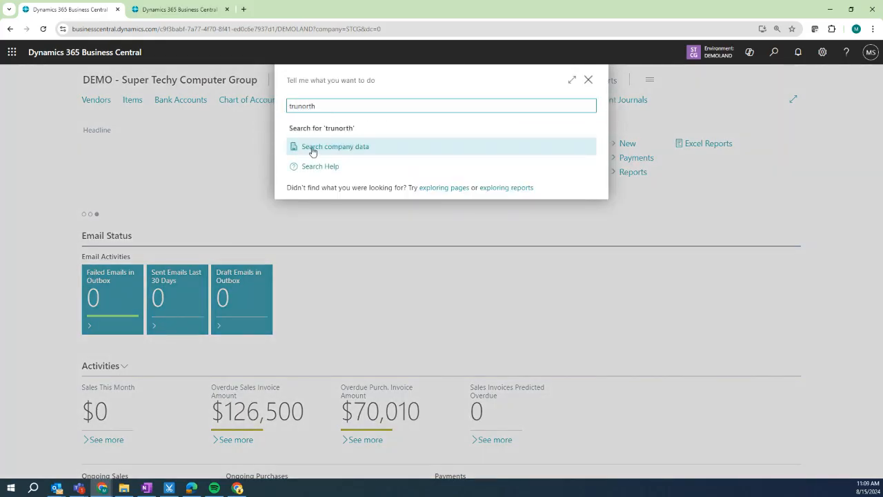
pyautogui.click(312, 152)
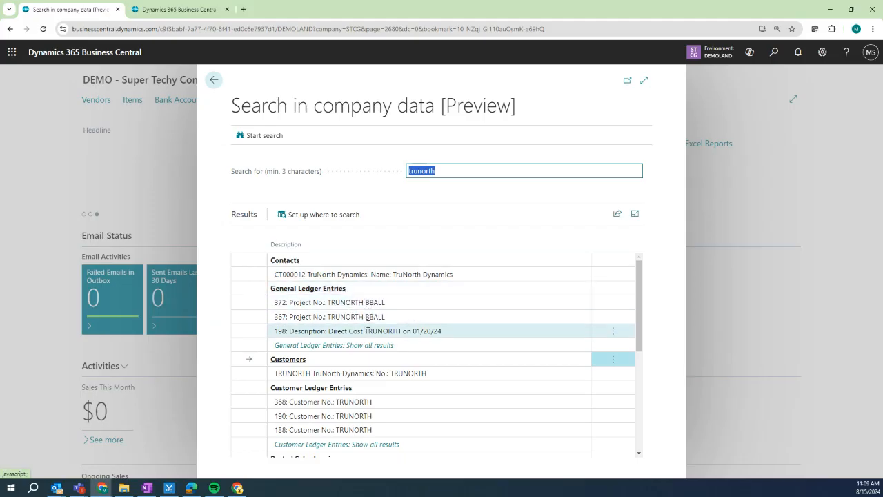
pyautogui.scroll(-1, 370, 343)
pyautogui.scroll(-3, 369, 343)
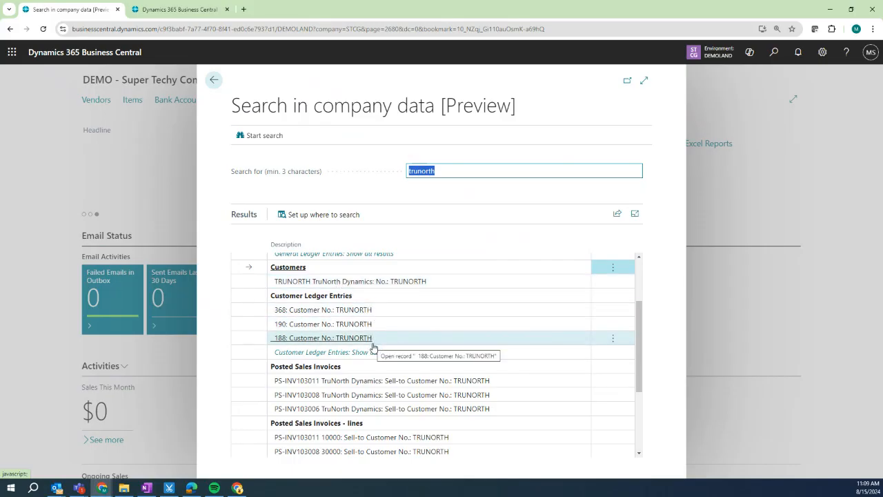
pyautogui.scroll(-5, 318, 412)
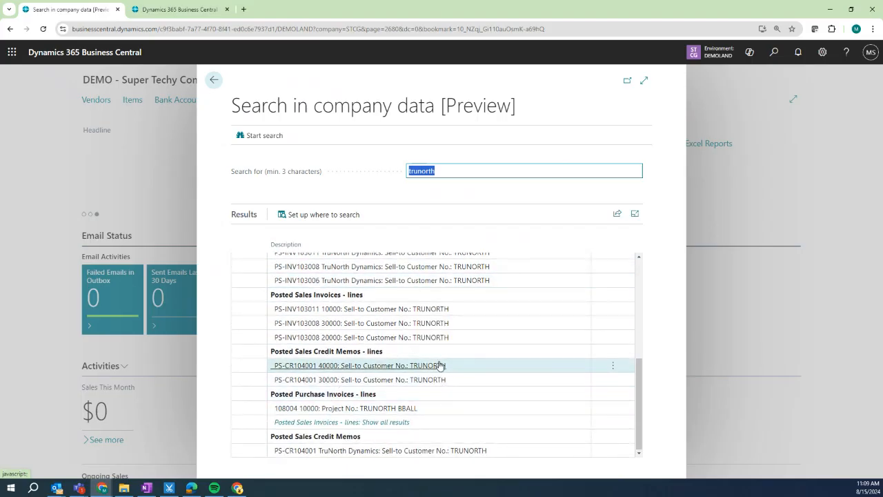
pyautogui.click(417, 312)
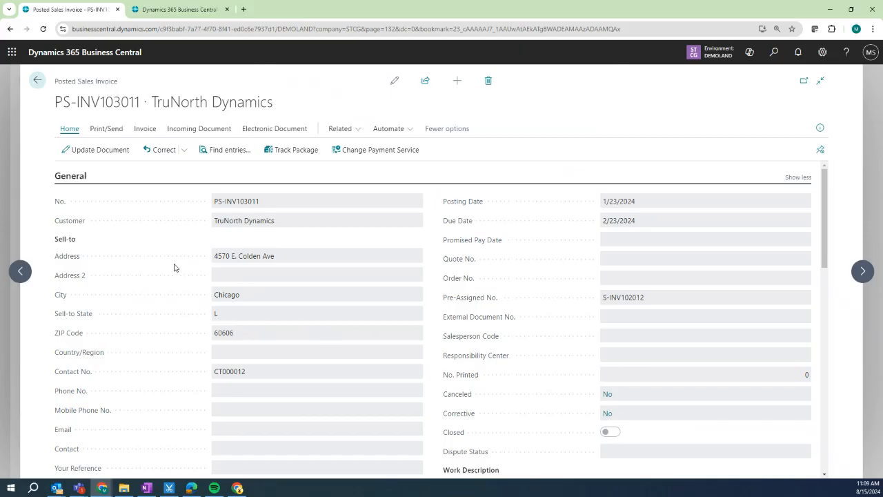
pyautogui.click(38, 80)
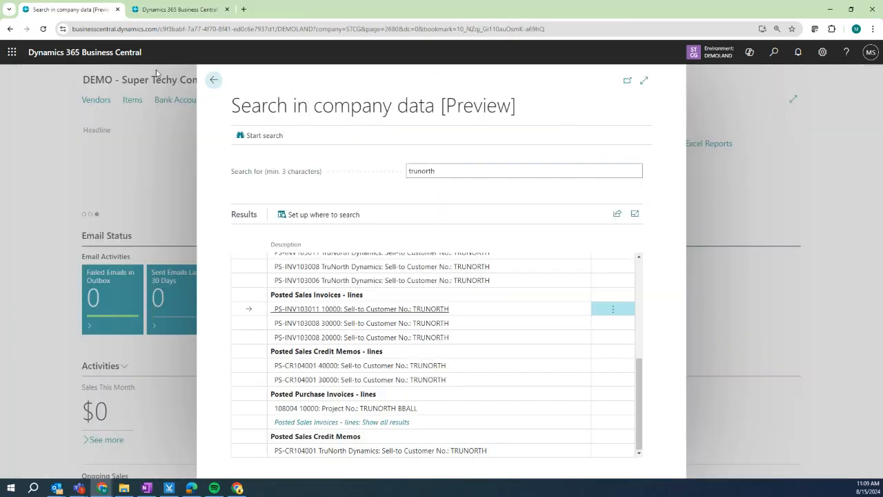
pyautogui.click(213, 81)
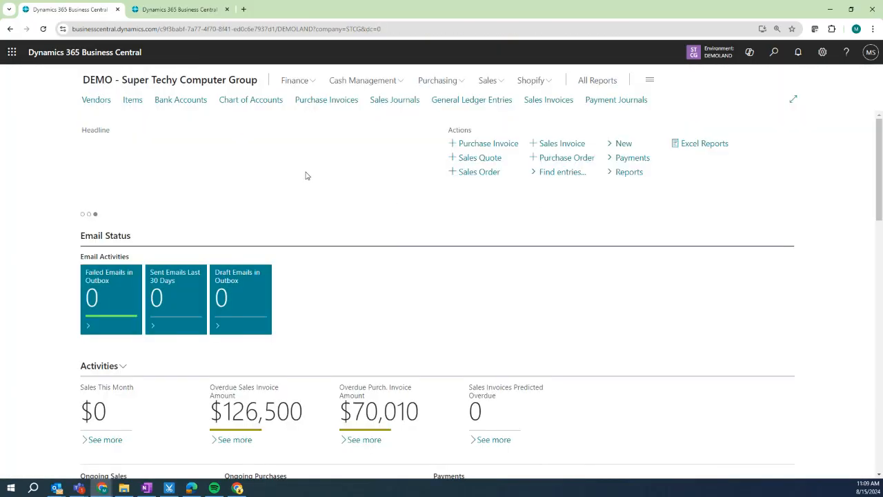
pyautogui.click(750, 53)
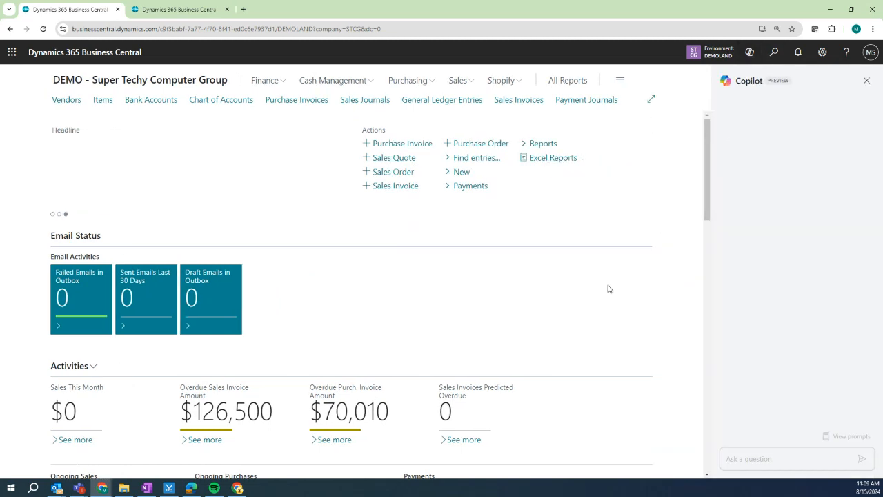
pyautogui.click(769, 459)
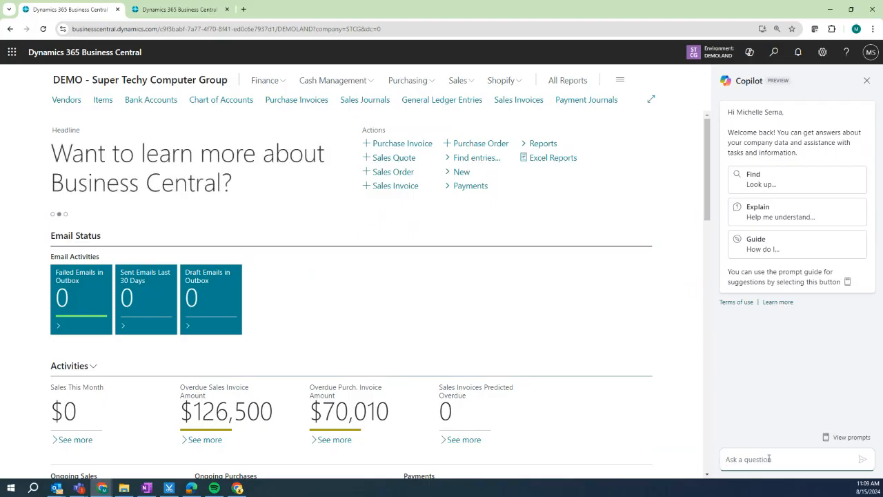
pyautogui.write('w')
pyautogui.write('hest sales in 2024')
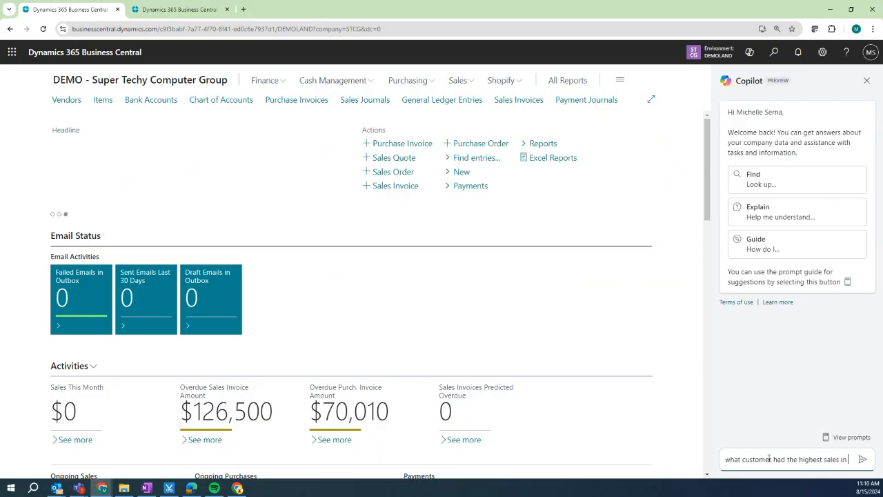
pyautogui.click(863, 459)
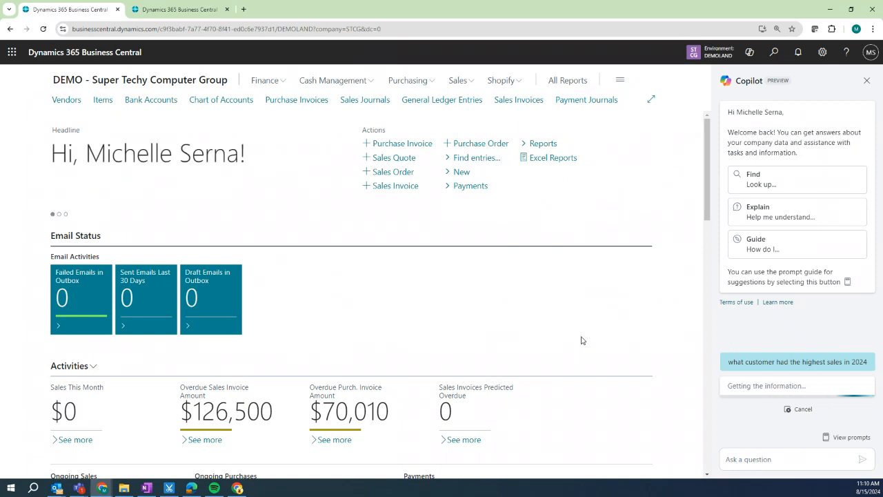
pyautogui.click(851, 440)
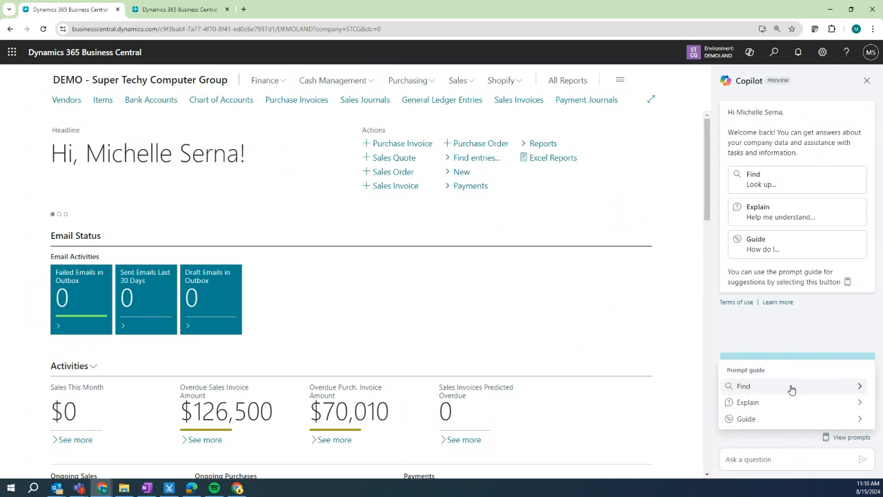
pyautogui.moveTo(787, 405)
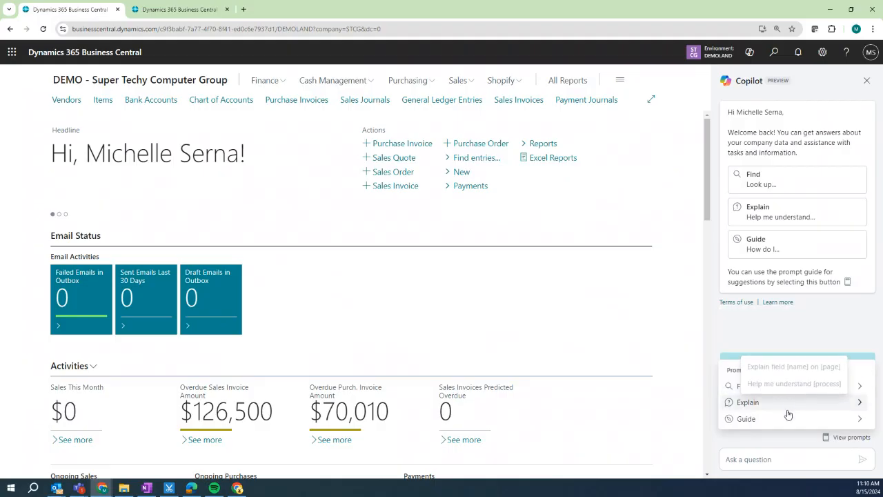
pyautogui.moveTo(782, 420)
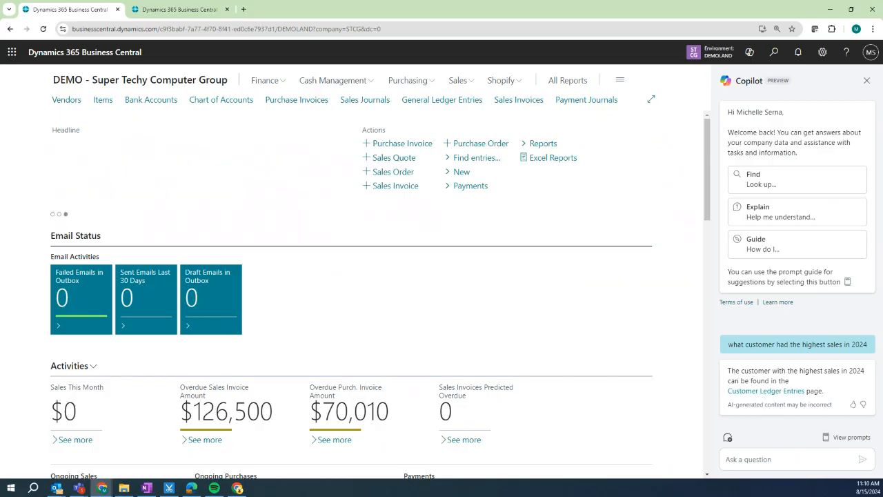
pyautogui.click(766, 390)
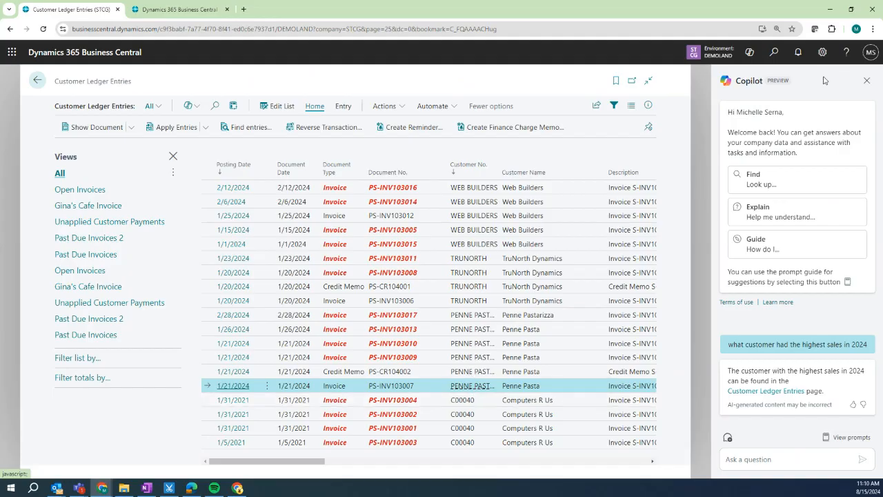
pyautogui.click(868, 82)
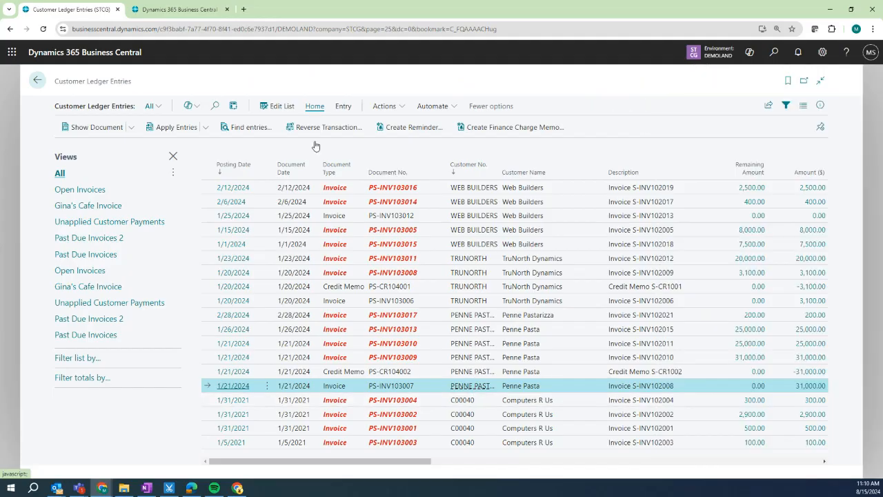
pyautogui.click(37, 80)
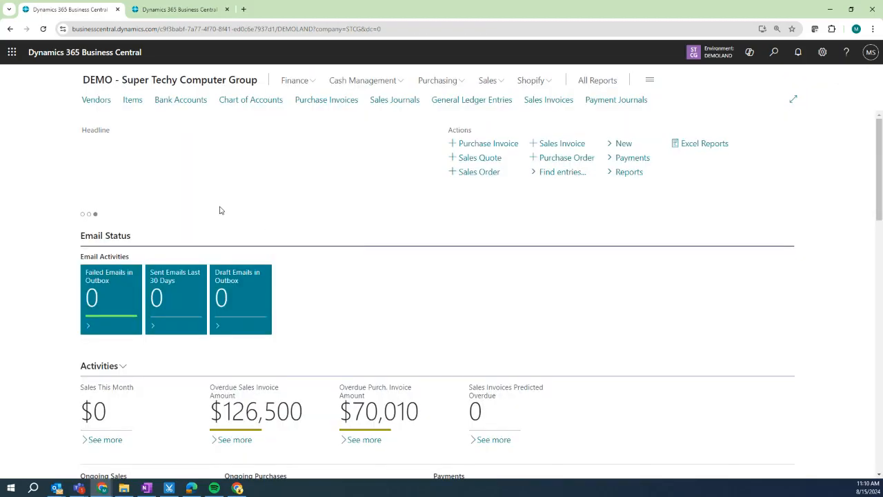
# Browse the Finance, Cash Management, Sales and Shopify menus, close them, and open search.
pyautogui.click(293, 82)
pyautogui.click(354, 82)
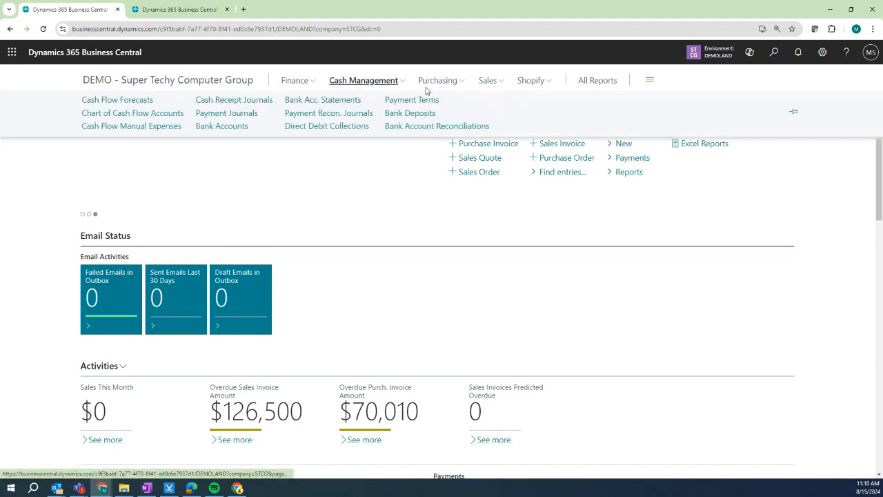
pyautogui.click(507, 84)
pyautogui.click(532, 83)
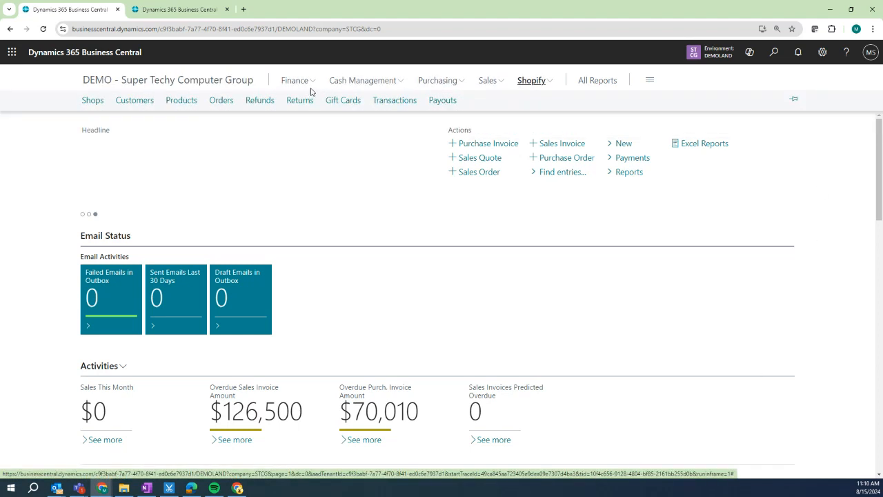
pyautogui.click(219, 169)
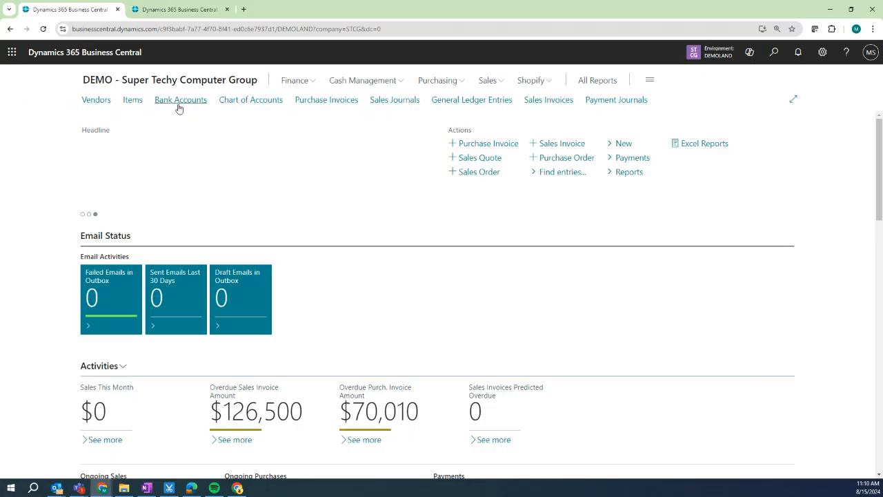
pyautogui.click(774, 52)
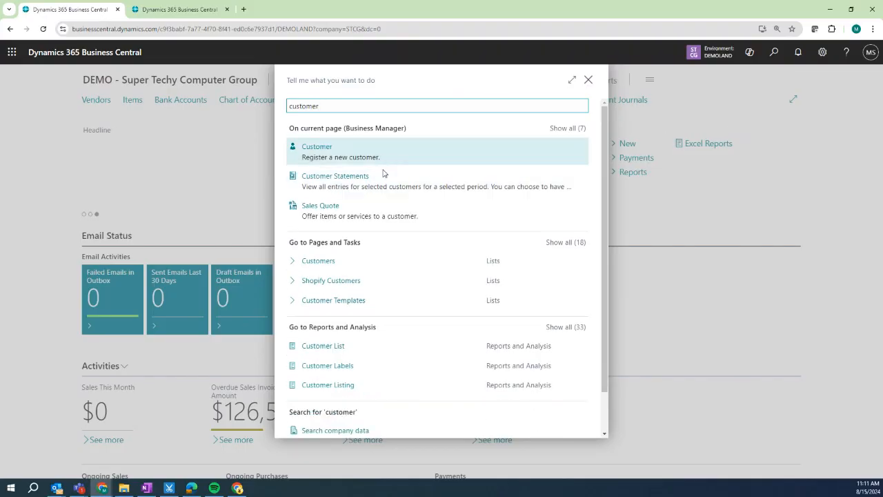
# Bookmark and open Customers from the 'customer' results, then return to the home page.
pyautogui.moveTo(579, 267)
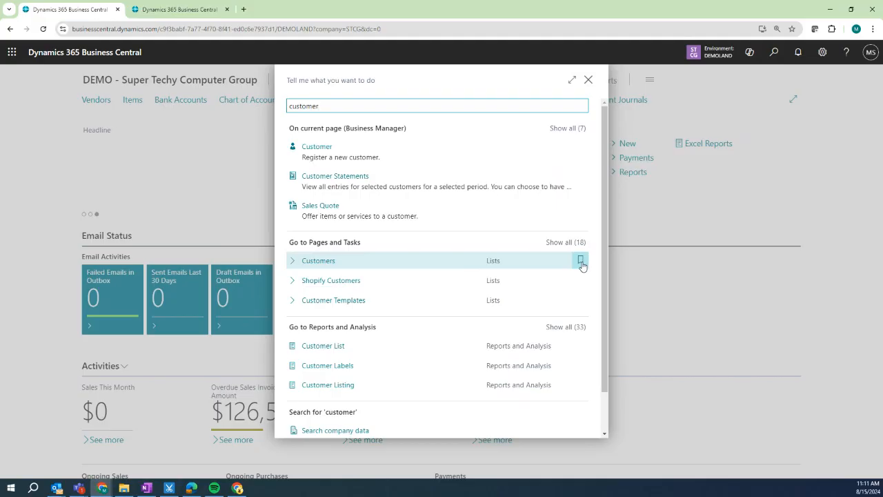
pyautogui.click(319, 261)
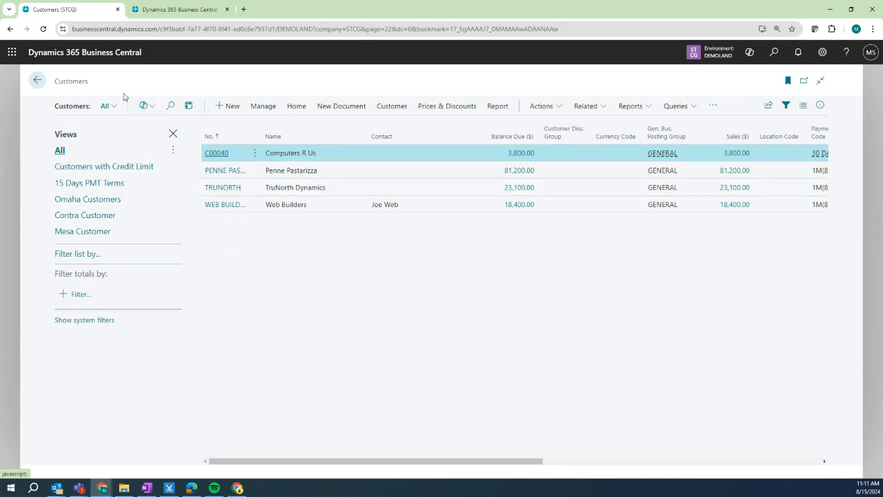
pyautogui.click(37, 81)
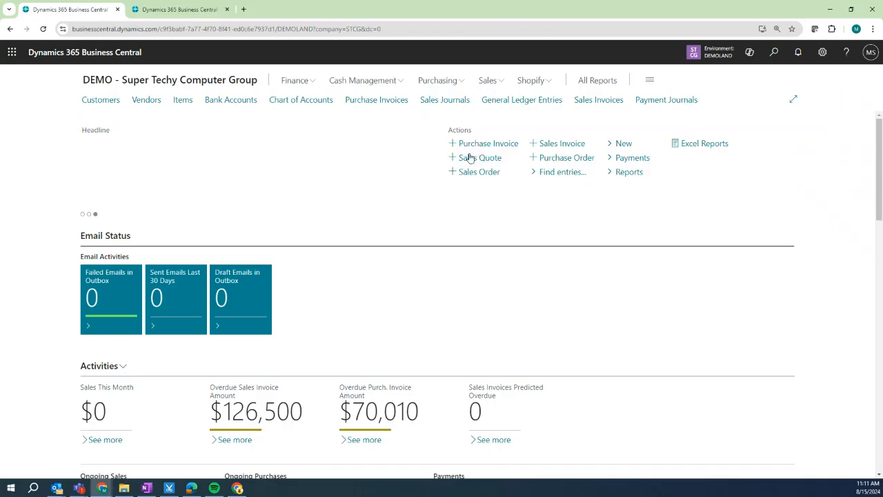
# Personalize the home page by hiding the Sales Quote action and moving Purchase Order beside Purchase Invoice.
pyautogui.click(823, 52)
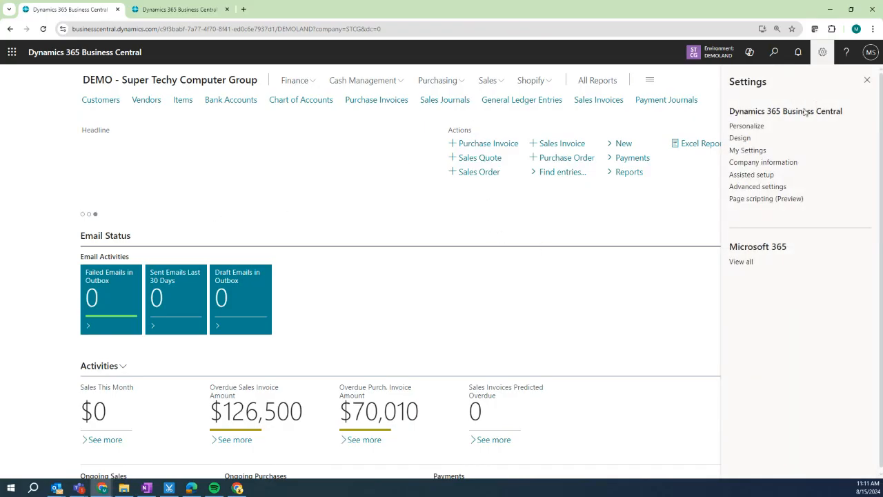
pyautogui.click(758, 127)
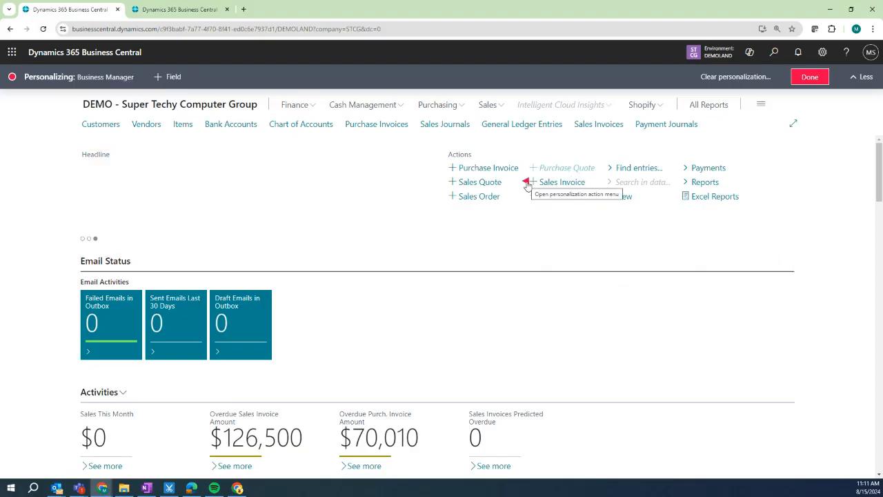
pyautogui.click(526, 183)
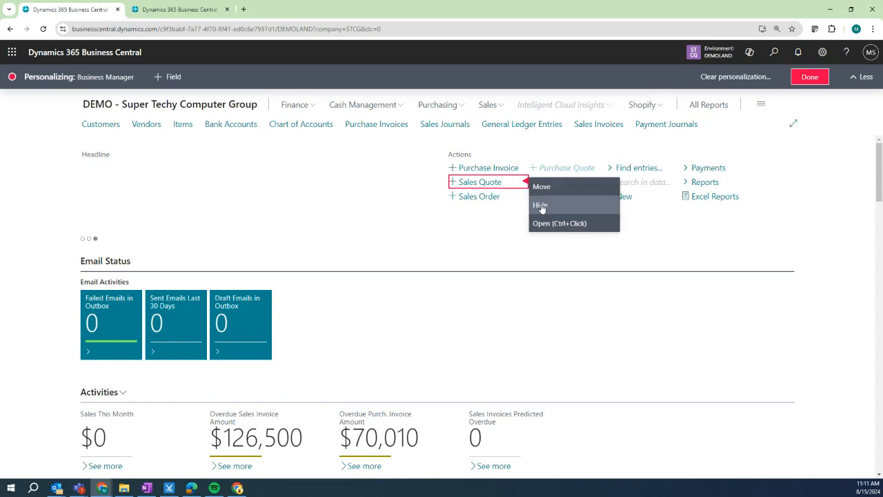
pyautogui.click(540, 206)
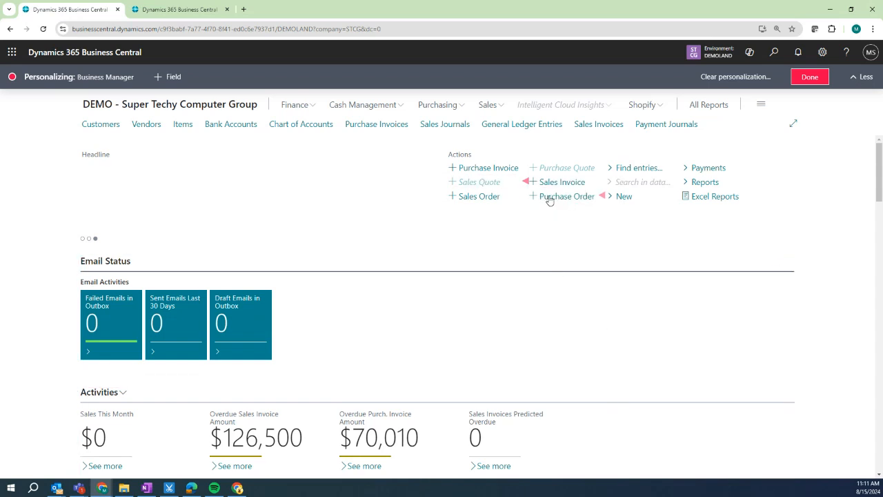
pyautogui.moveTo(550, 196); pyautogui.dragTo(486, 172)
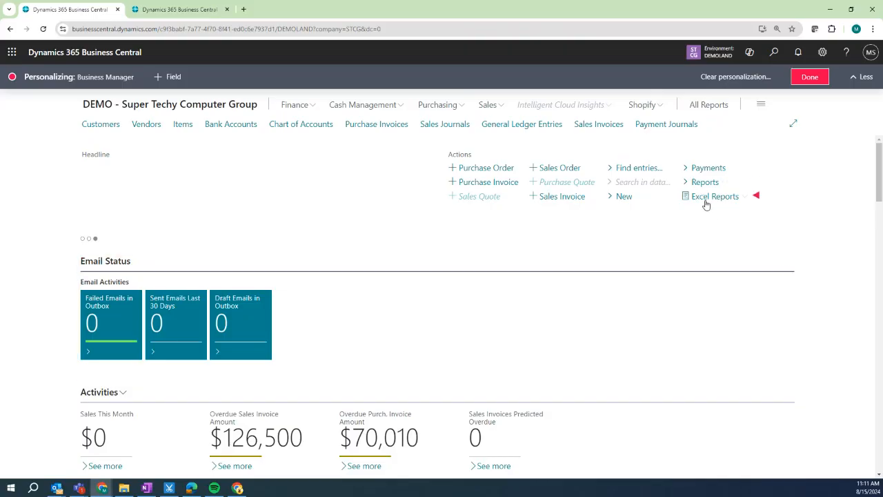
# Move the Draft Emails tile ahead of Sent Emails and save the personalization.
pyautogui.moveTo(220, 321); pyautogui.dragTo(116, 315)
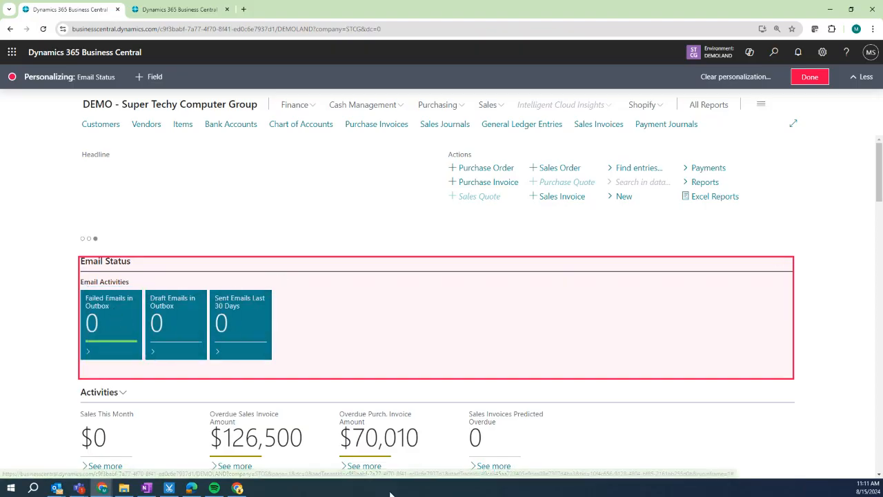
pyautogui.scroll(-1, 415, 379)
pyautogui.scroll(-1, 415, 379)
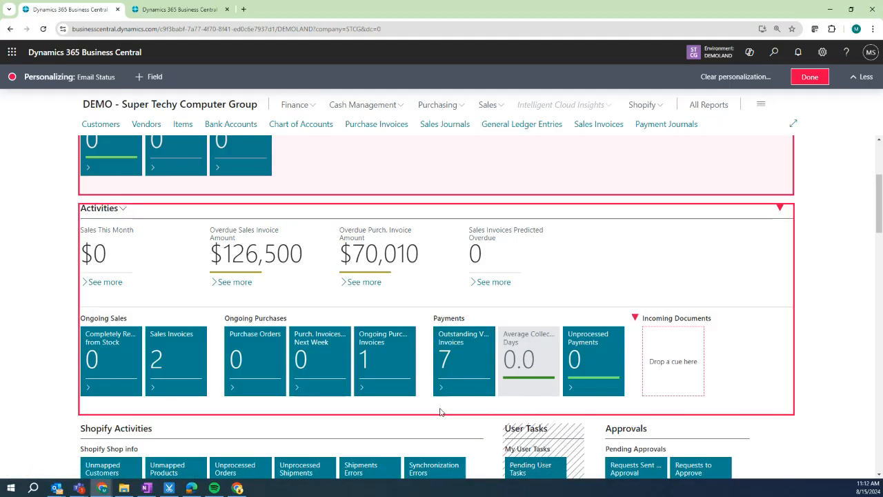
pyautogui.click(809, 77)
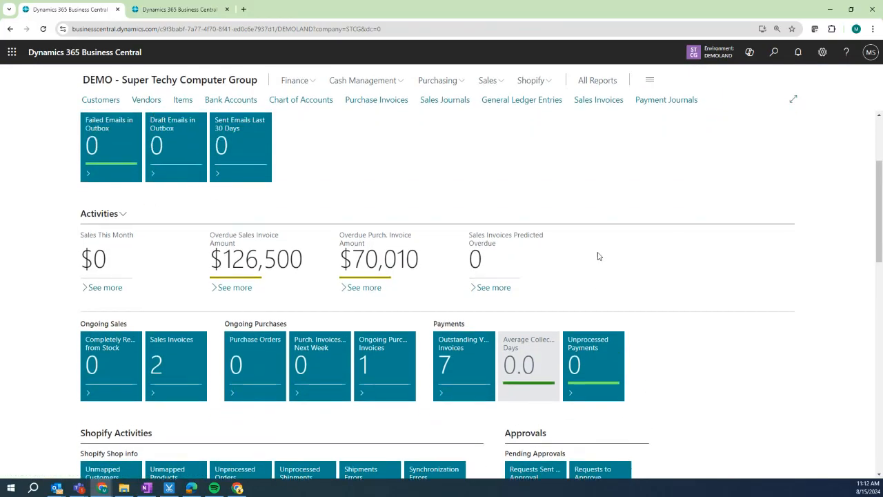
# Open the Outstanding Vendor Invoices tile under Payments to list the seven open invoices.
pyautogui.scroll(1, 590, 258)
pyautogui.scroll(-2, 592, 258)
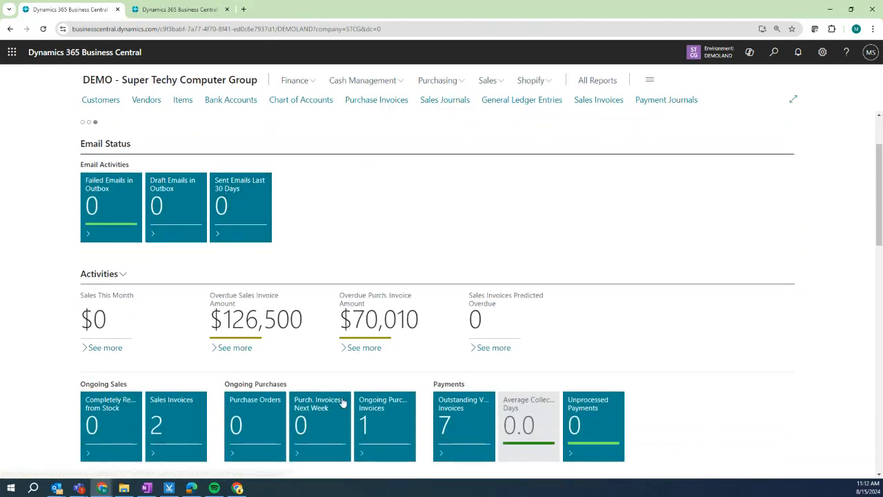
pyautogui.scroll(-3, 290, 329)
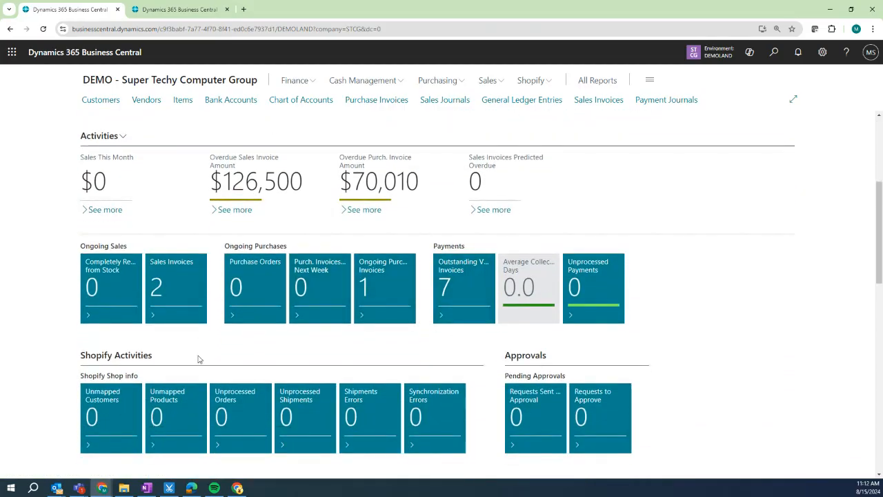
pyautogui.click(460, 276)
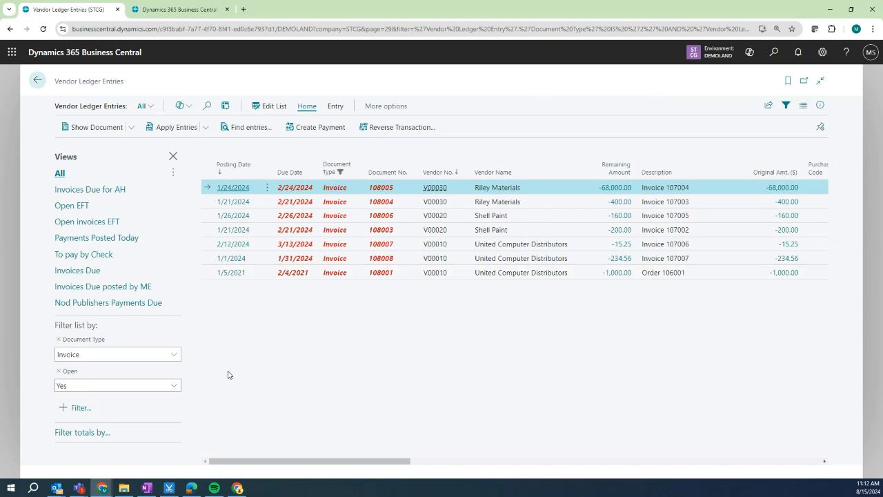
# Personalize Vendor Ledger Entries by hiding the Currency Code and On Hold columns.
pyautogui.click(822, 52)
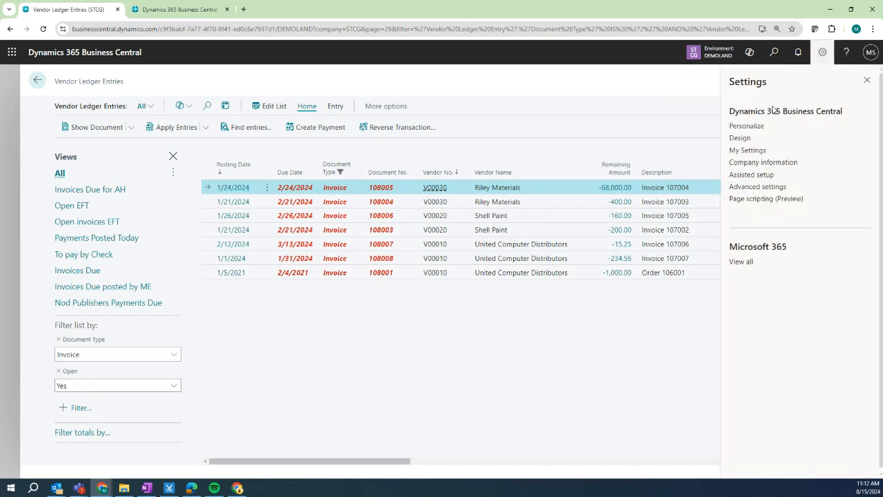
pyautogui.click(747, 125)
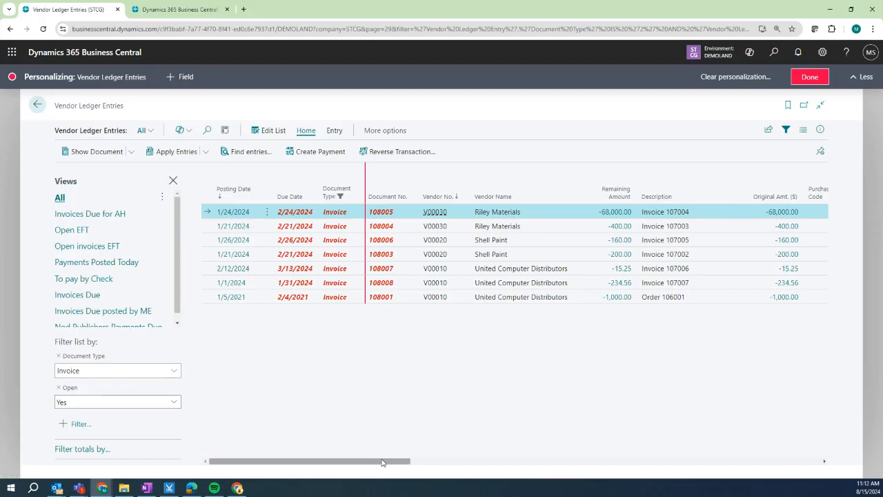
pyautogui.moveTo(407, 461); pyautogui.dragTo(865, 417)
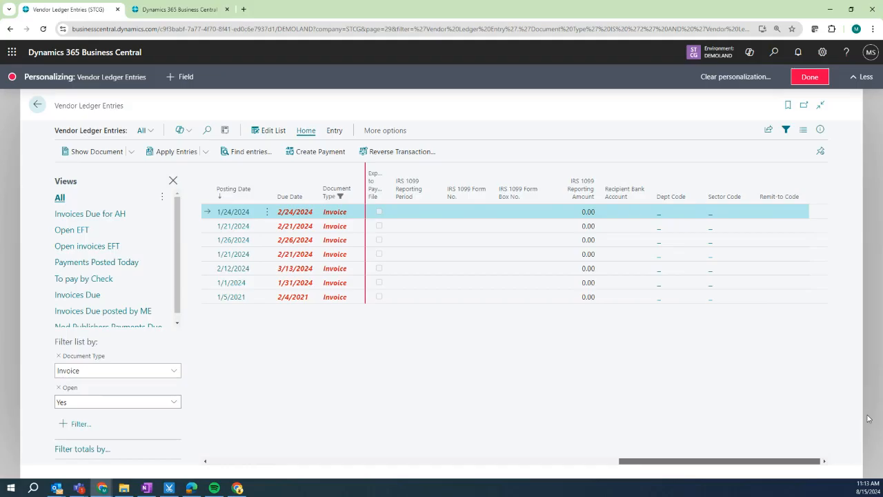
pyautogui.moveTo(787, 428); pyautogui.dragTo(734, 429)
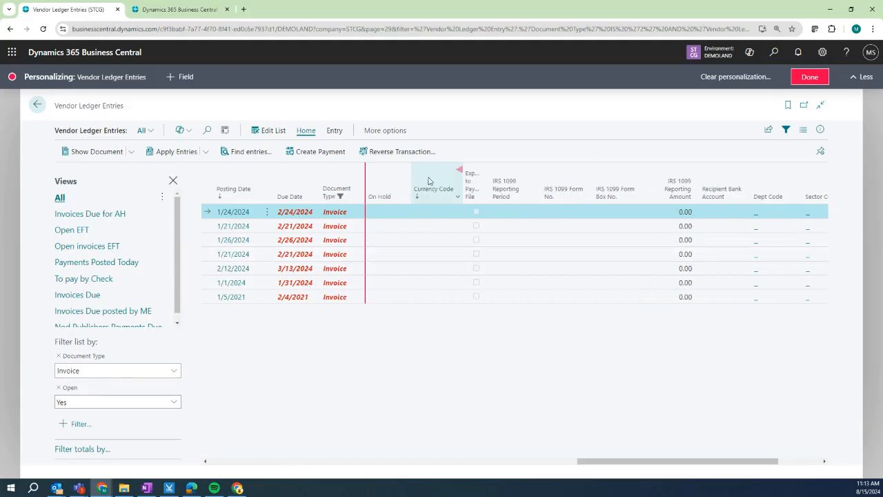
pyautogui.click(461, 172)
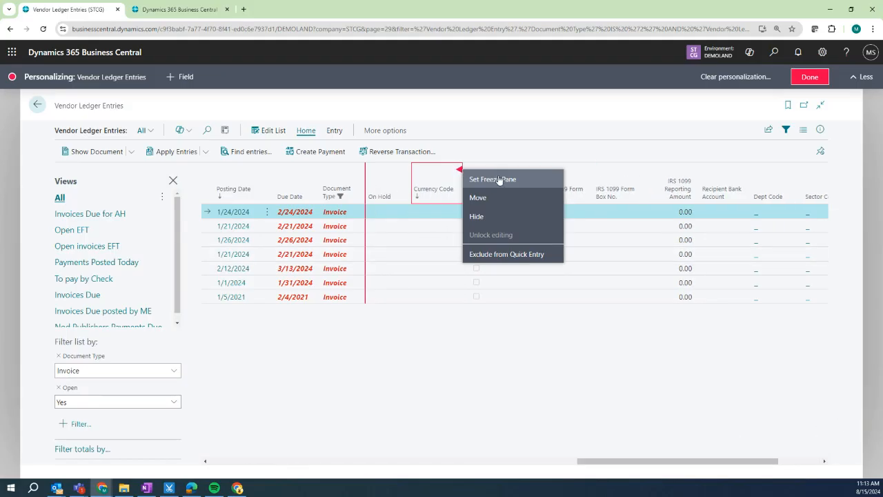
pyautogui.click(501, 223)
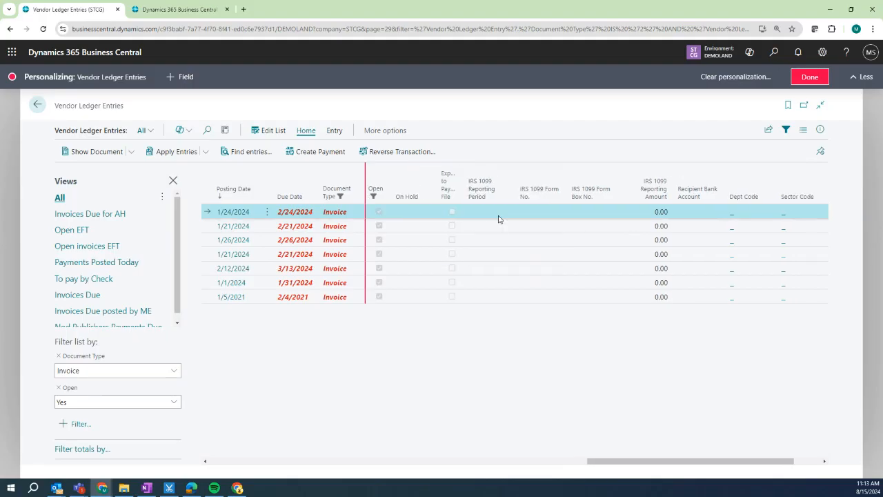
pyautogui.click(435, 173)
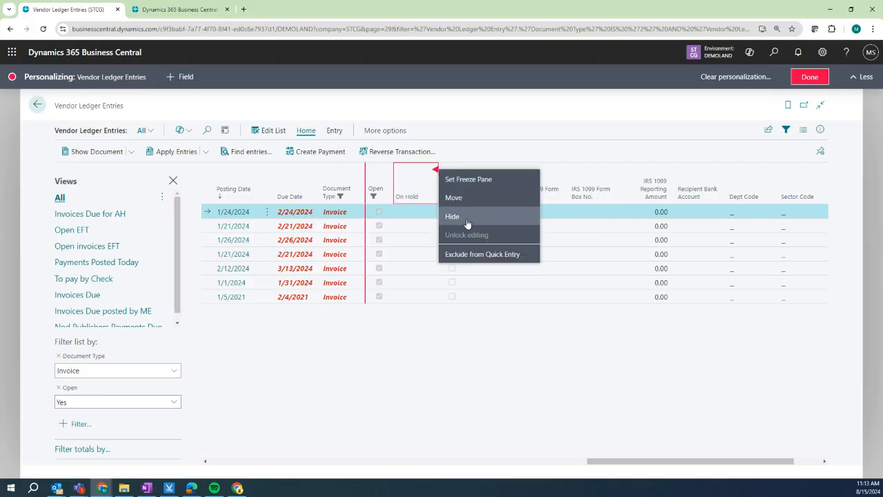
pyautogui.click(468, 218)
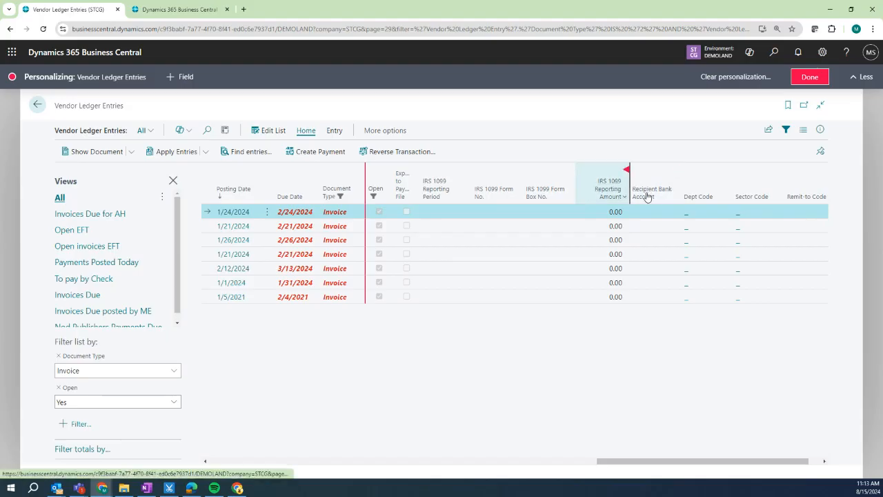
# Move the Amount column next to Due Date.
pyautogui.moveTo(719, 464); pyautogui.dragTo(480, 442)
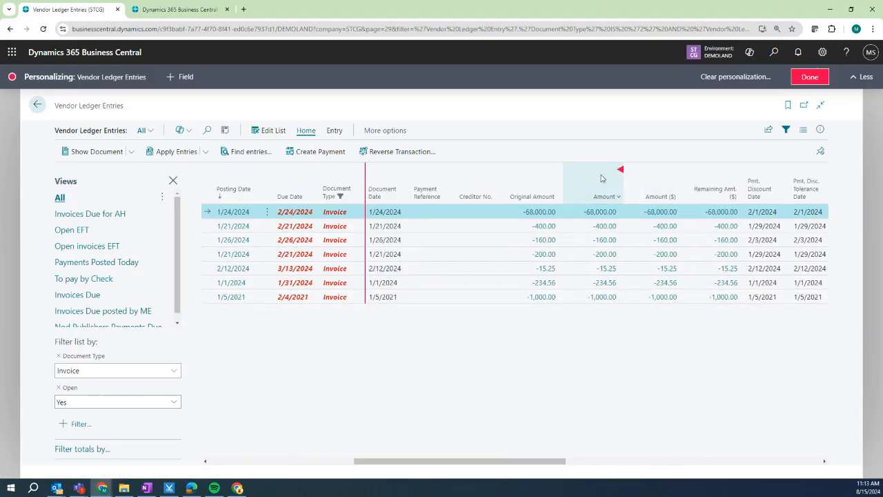
pyautogui.moveTo(610, 177)
pyautogui.mouseDown()
pyautogui.moveTo(317, 178)
pyautogui.moveTo(315, 188)
pyautogui.mouseUp()
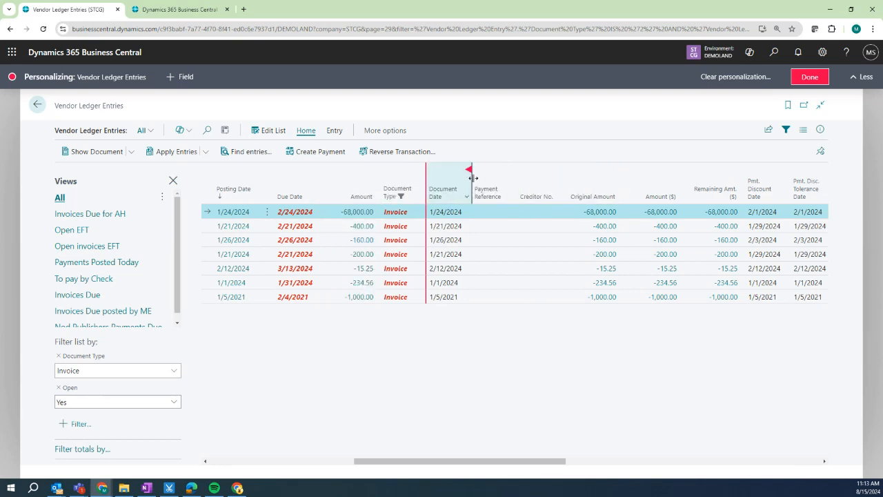
pyautogui.moveTo(485, 461); pyautogui.dragTo(271, 459)
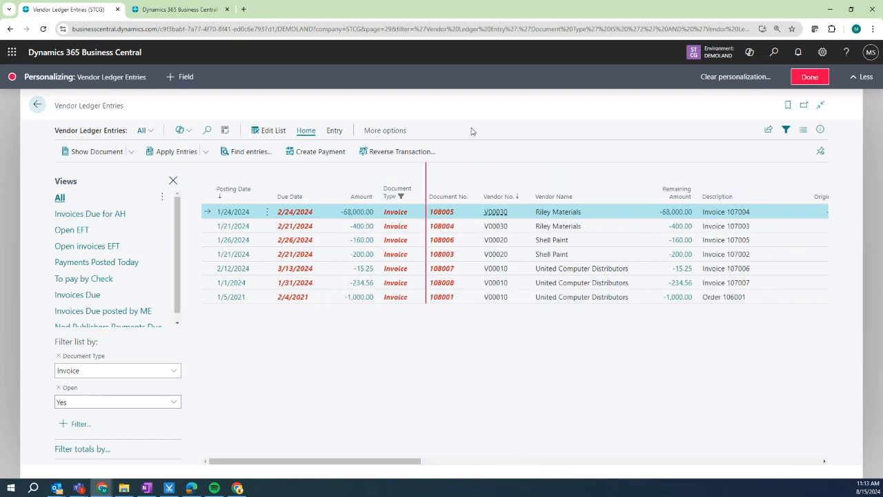
pyautogui.moveTo(426, 268); pyautogui.dragTo(419, 283)
pyautogui.click(468, 395)
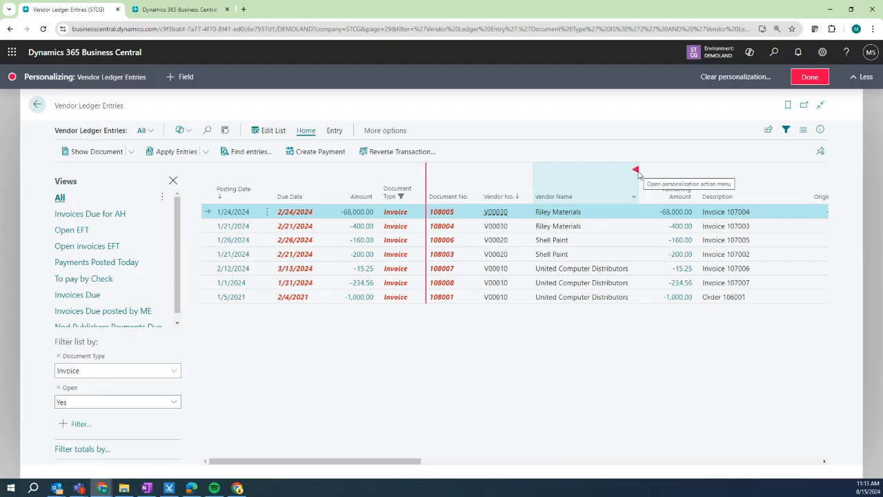
# Freeze the columns through Vendor Name and save the personalization.
pyautogui.click(636, 172)
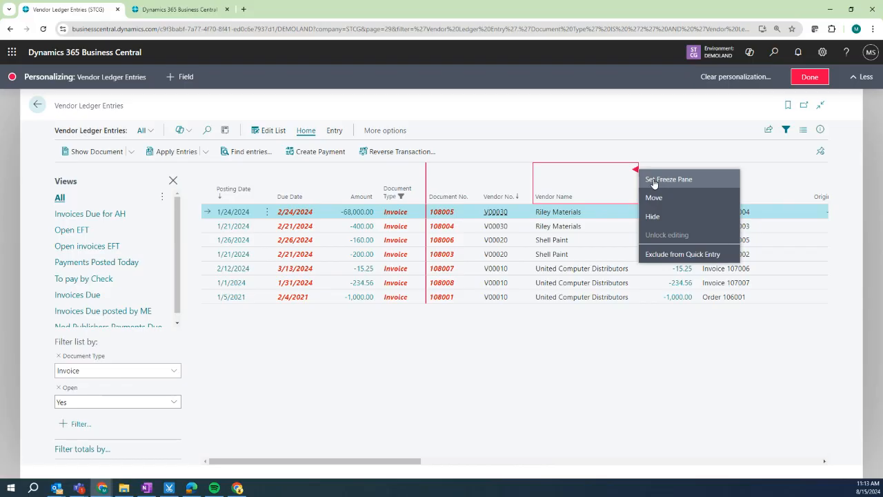
pyautogui.click(654, 181)
pyautogui.moveTo(389, 462); pyautogui.dragTo(274, 458)
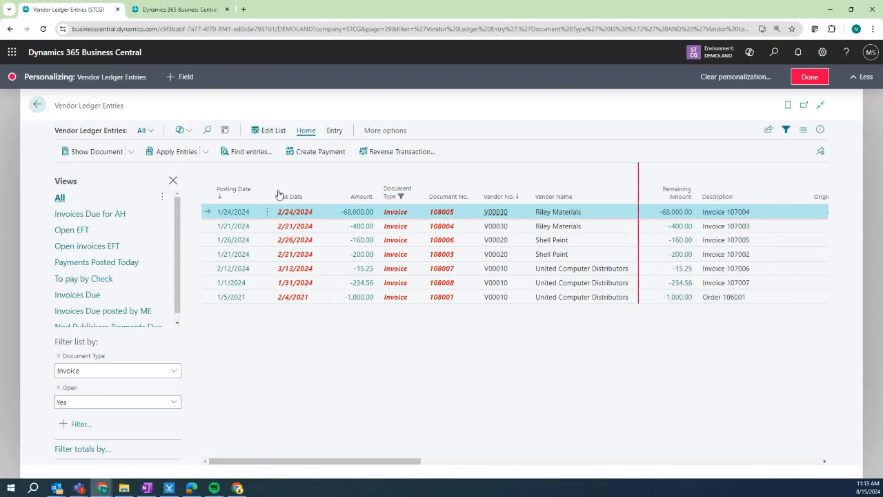
pyautogui.click(811, 80)
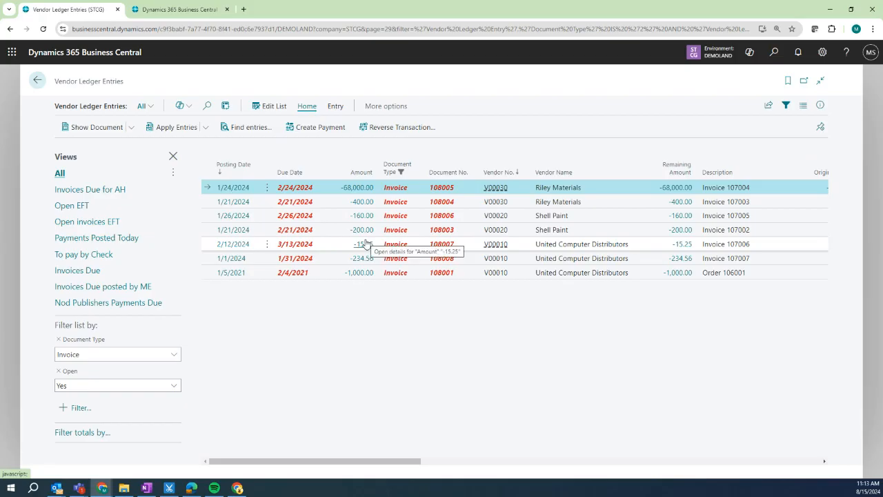
# Open the filtered vendor ledger entries in Excel from the Share menu.
pyautogui.click(769, 107)
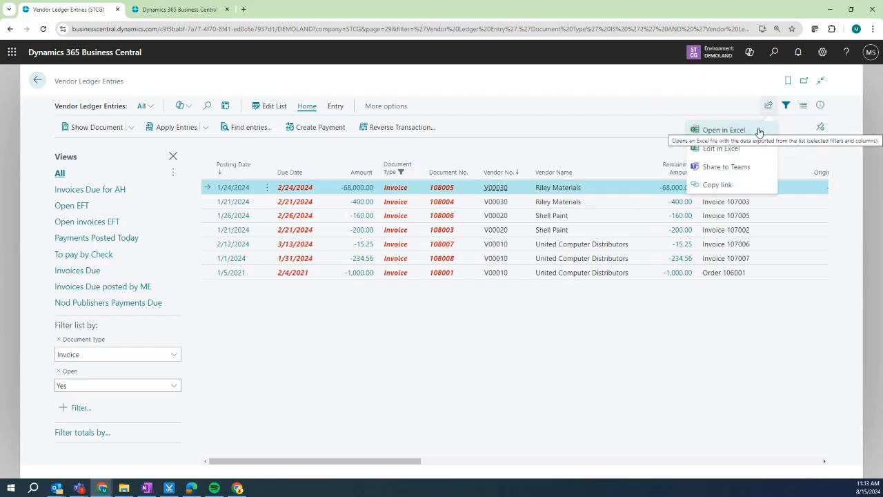
pyautogui.click(719, 134)
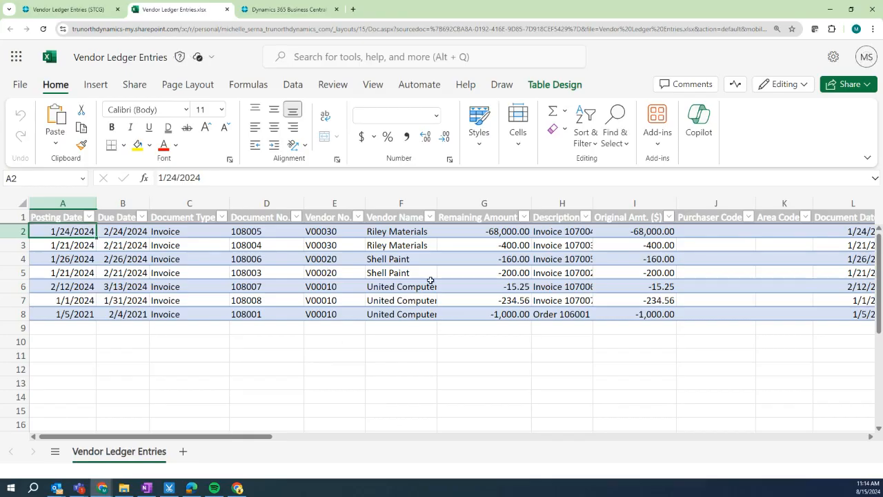
# Compare Vendor Ledger Entries.xlsx with the Business Central list, ending on Business Central.
pyautogui.click(66, 11)
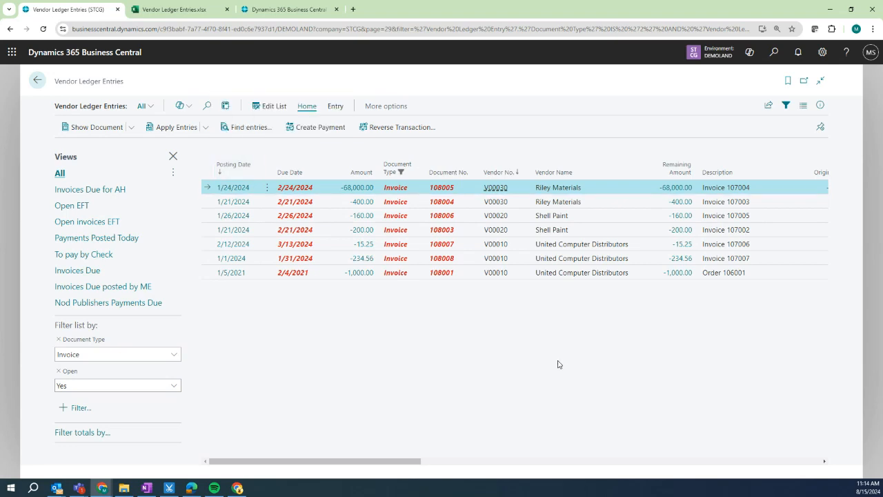
pyautogui.click(174, 9)
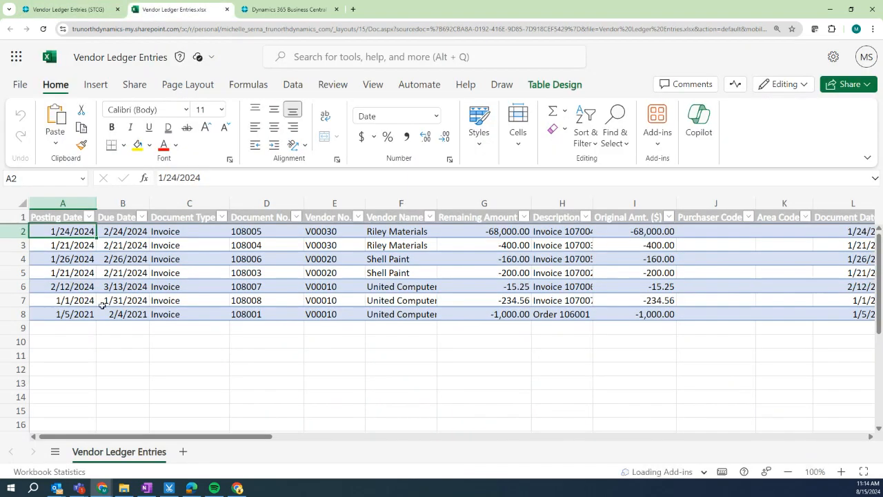
pyautogui.click(36, 14)
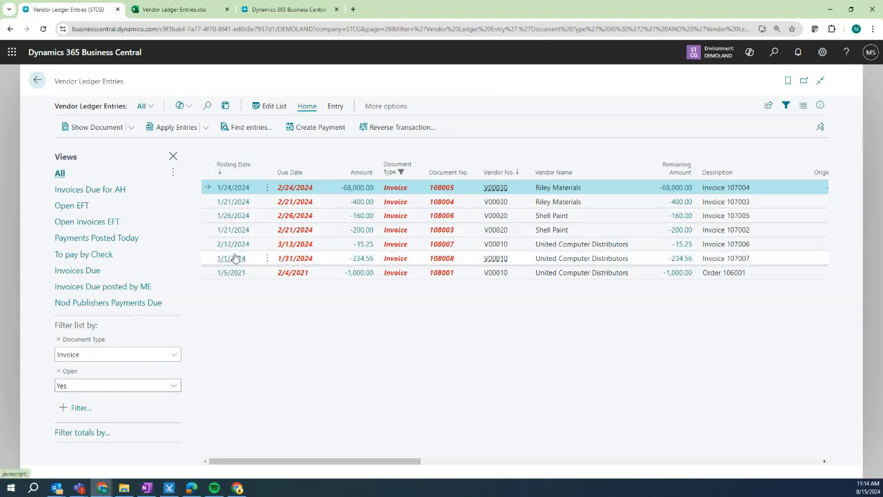
# Toggle the filter pane, apply the Invoices Due posted by ME view, then return home.
pyautogui.moveTo(400, 168)
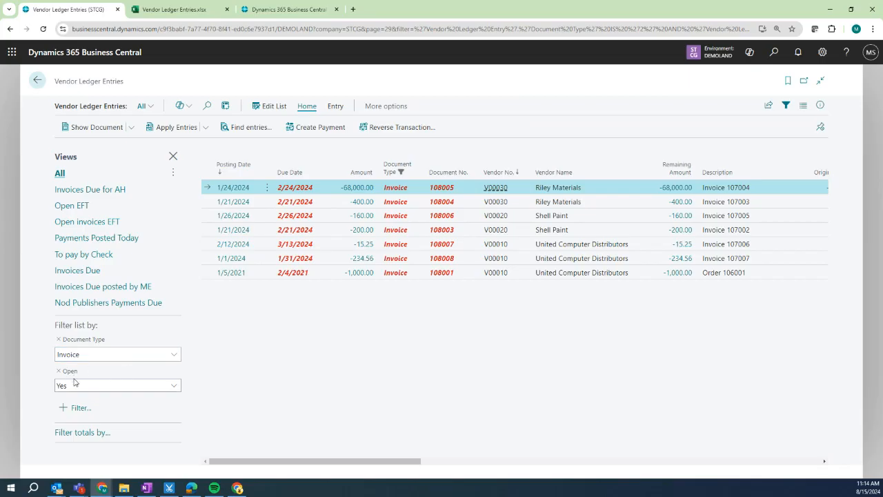
pyautogui.click(786, 106)
pyautogui.click(786, 106)
pyautogui.click(786, 106)
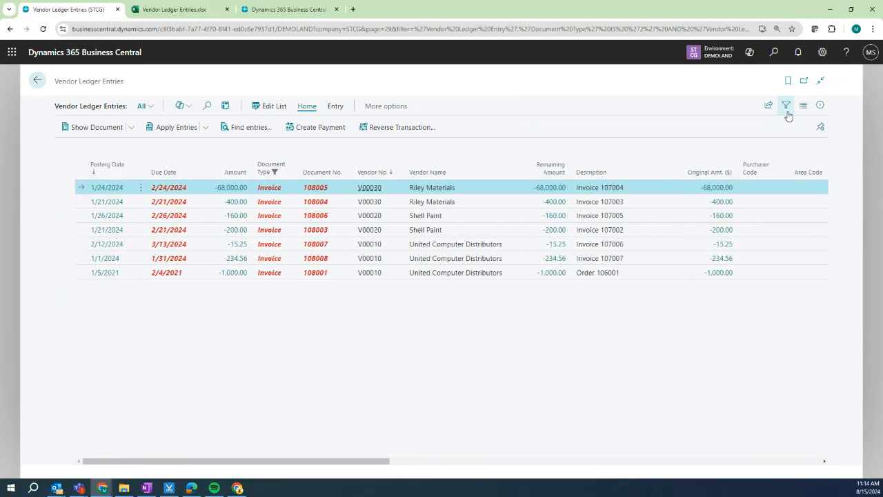
pyautogui.click(787, 110)
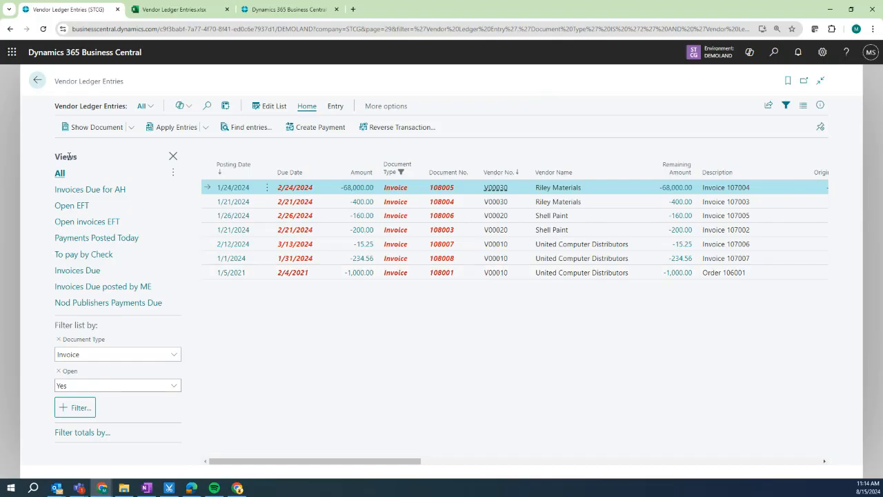
pyautogui.click(90, 287)
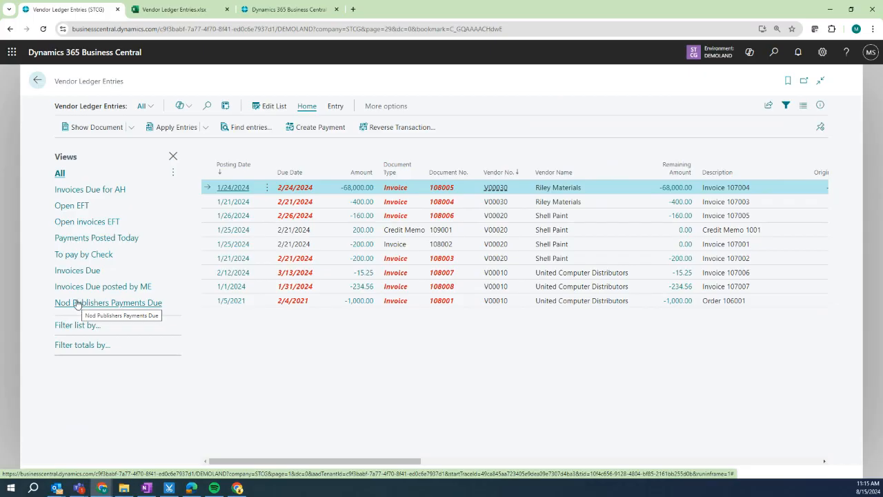
pyautogui.click(37, 81)
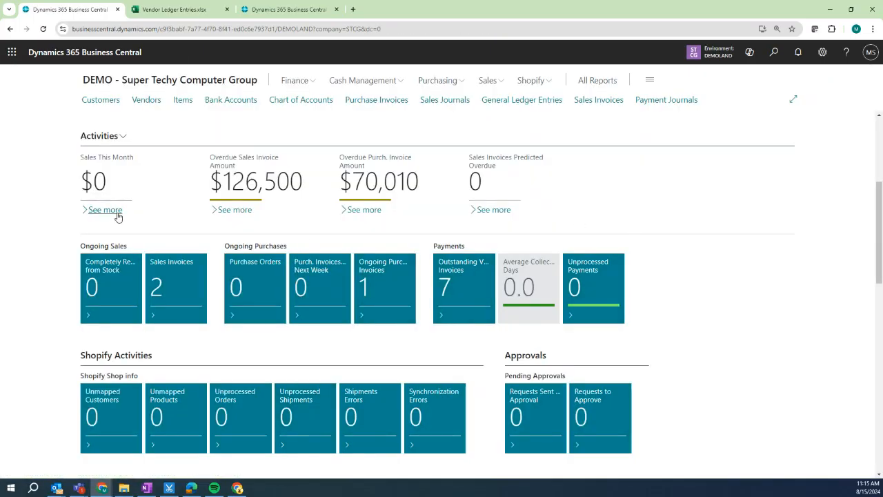
pyautogui.scroll(-1, 119, 220)
pyautogui.scroll(-1, 126, 239)
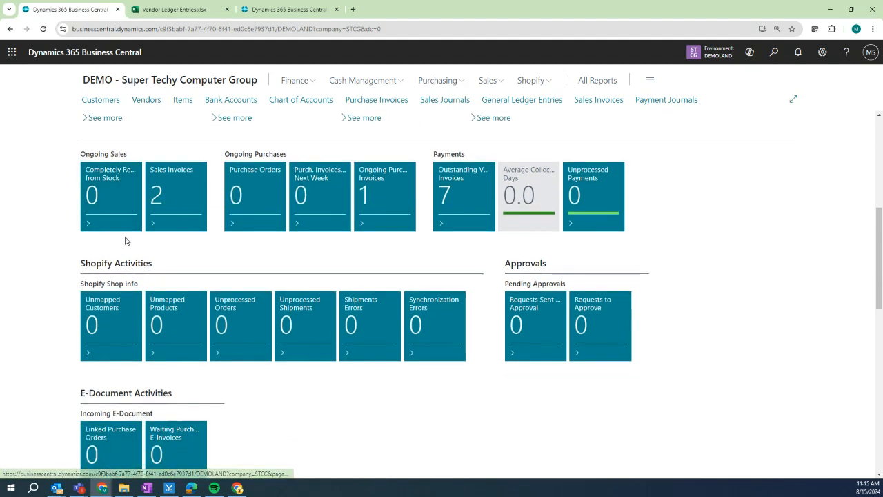
pyautogui.scroll(-1, 125, 241)
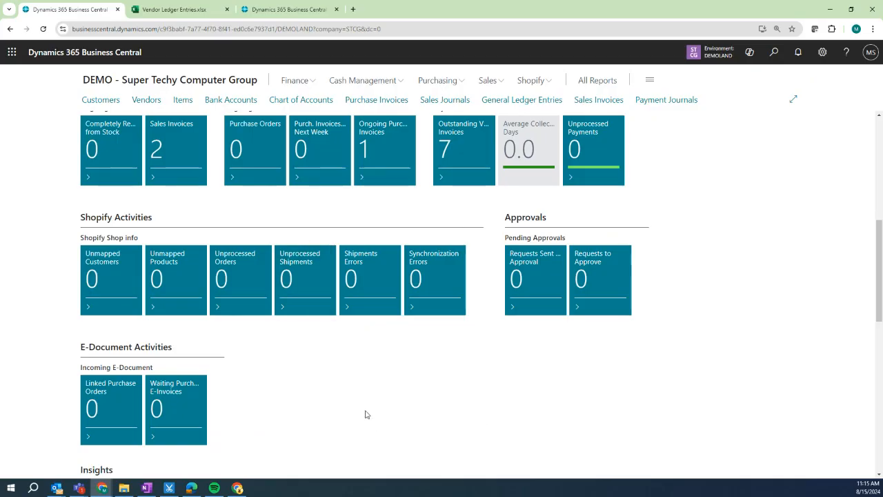
pyautogui.scroll(-1, 366, 414)
pyautogui.scroll(-3, 366, 414)
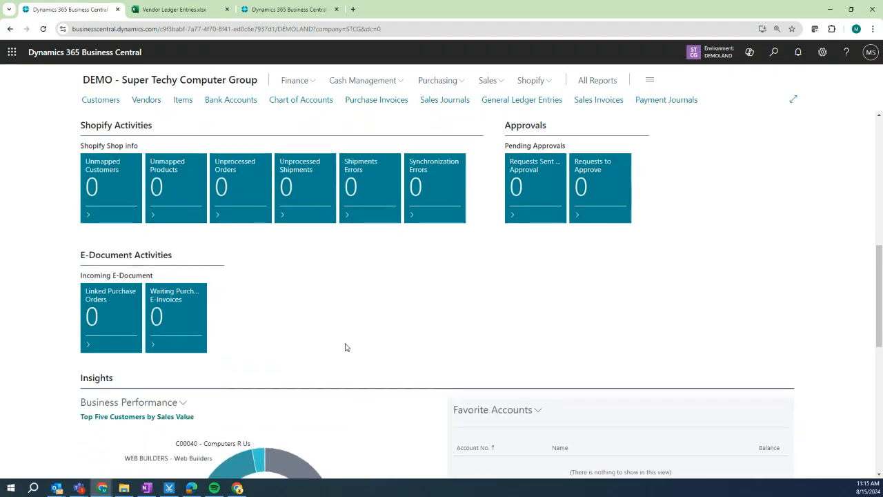
pyautogui.scroll(-6, 346, 347)
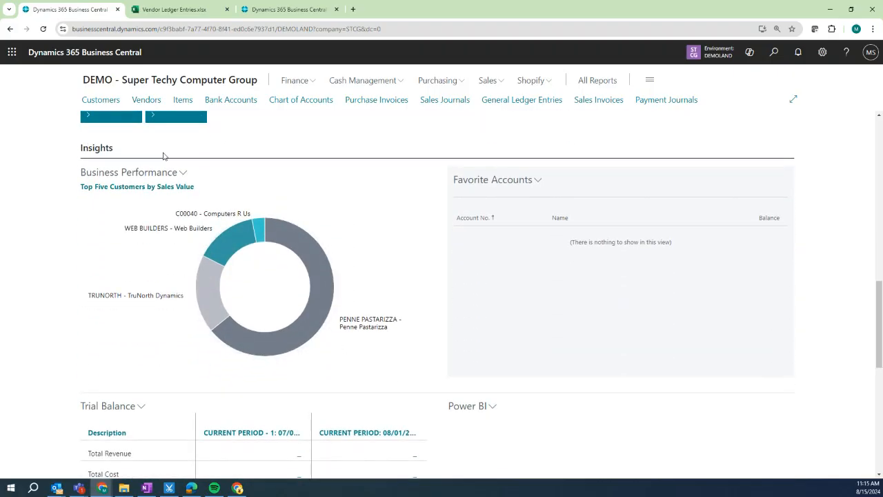
pyautogui.scroll(-3, 415, 233)
pyautogui.scroll(-1, 570, 379)
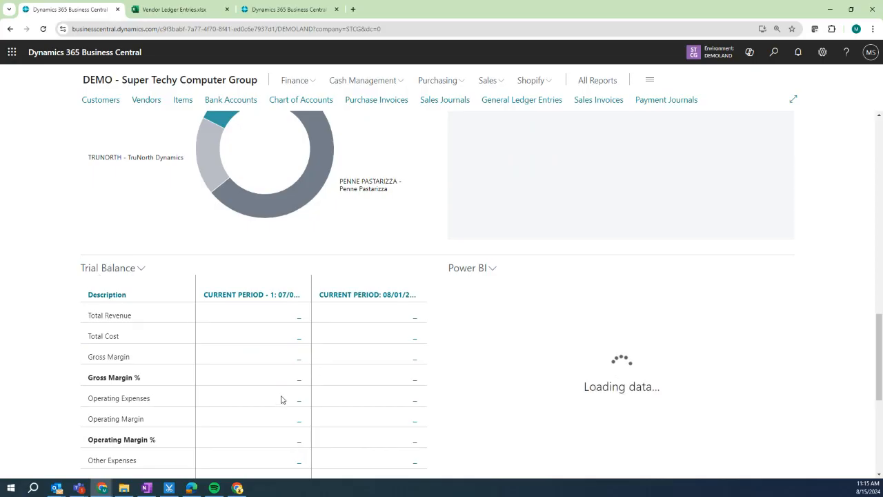
pyautogui.scroll(2, 280, 398)
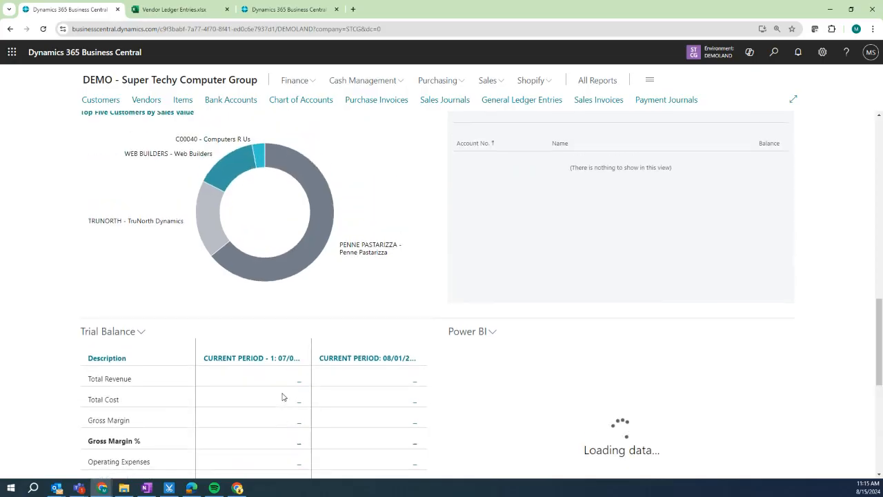
# Find Intelligent Cloud Insights with 'intellige' and maximize it to view its KPIs.
pyautogui.click(771, 58)
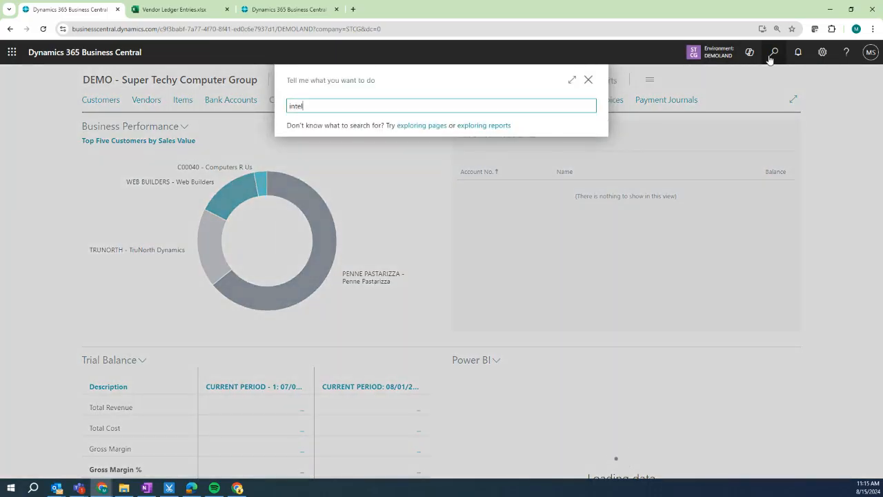
pyautogui.write('intellige')
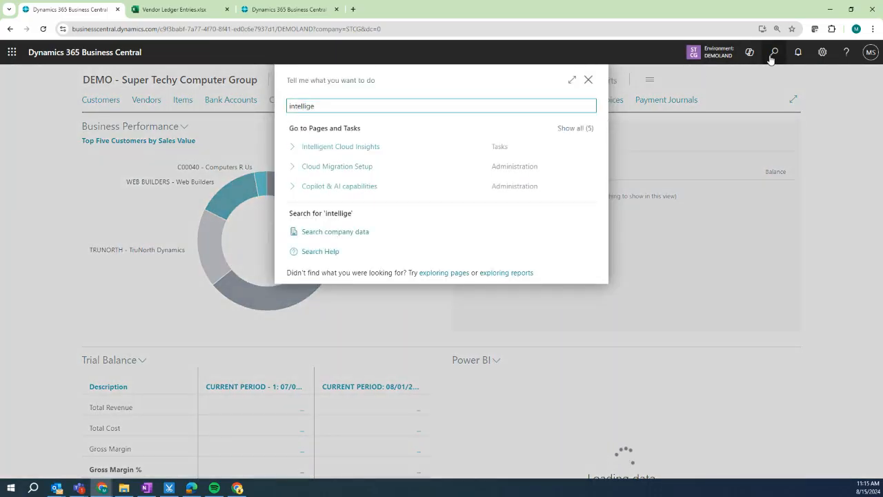
pyautogui.click(401, 150)
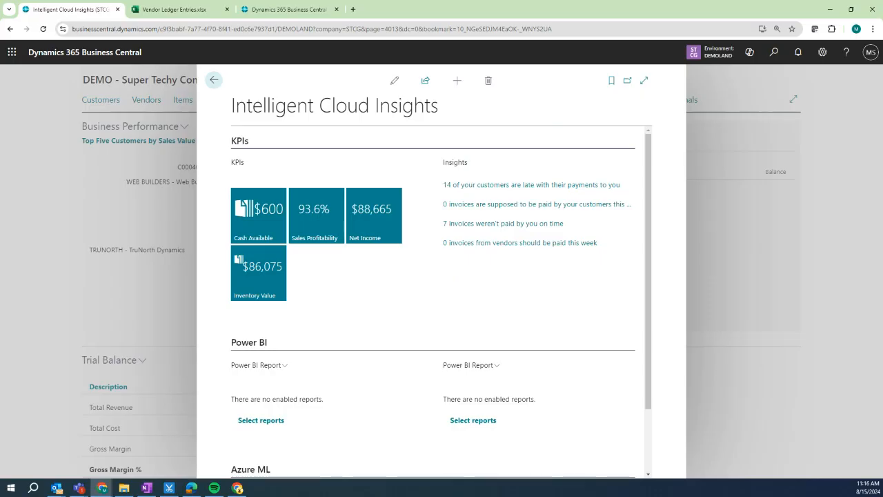
pyautogui.click(643, 81)
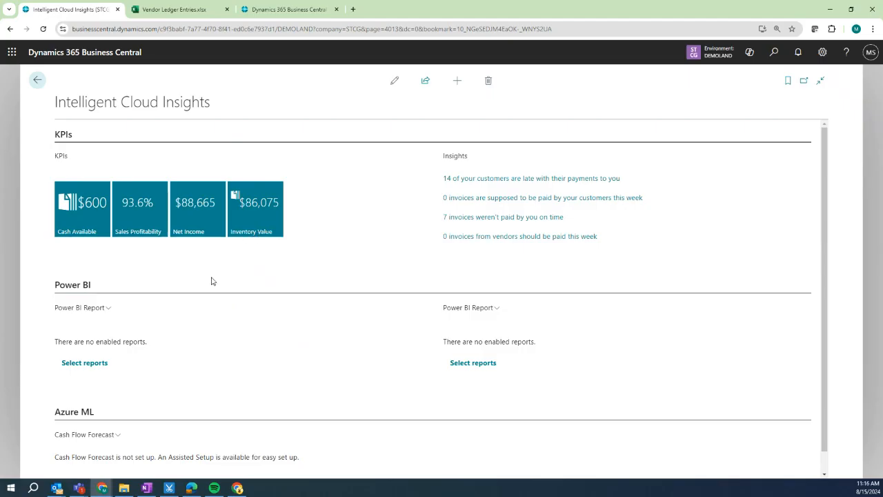
pyautogui.scroll(-1, 222, 284)
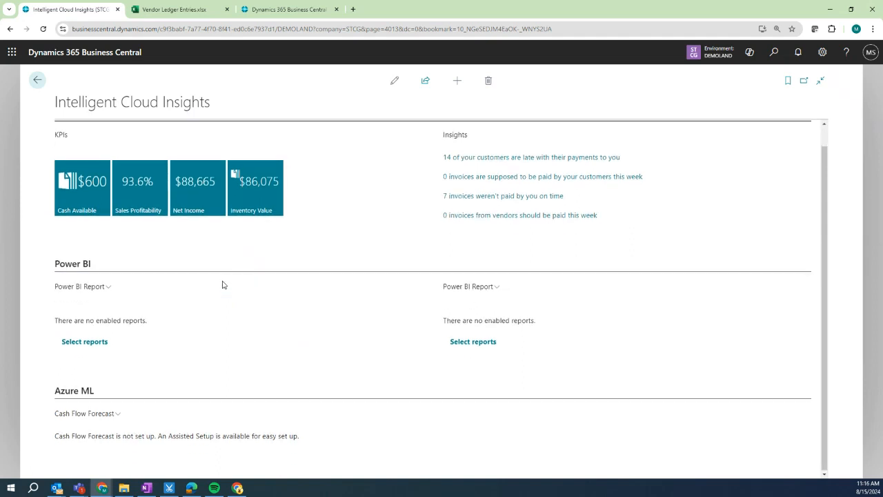
pyautogui.scroll(1, 222, 284)
# Open the G/L Account Card for 10100 Checking account-WSB from the Chart of Accounts.
pyautogui.click(37, 80)
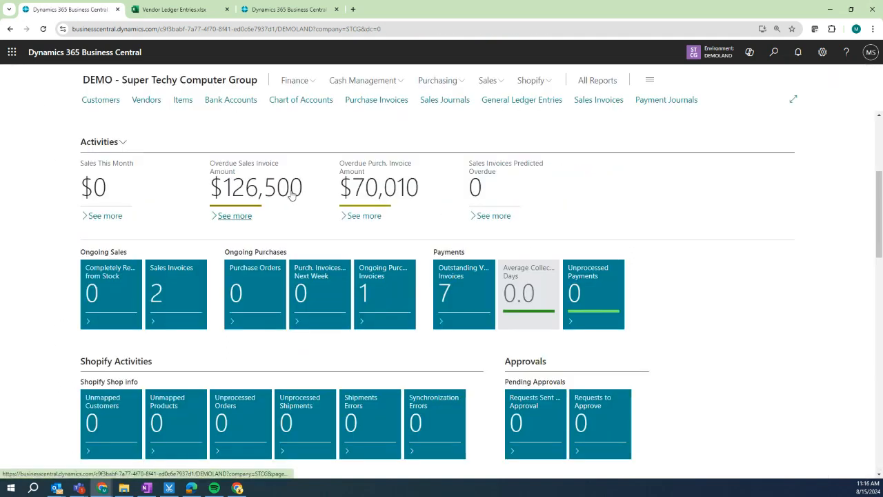
pyautogui.click(314, 82)
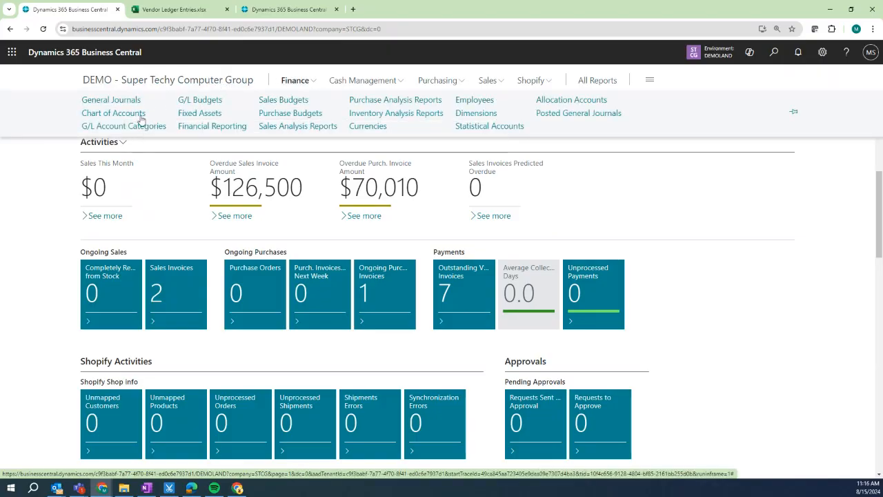
pyautogui.click(138, 115)
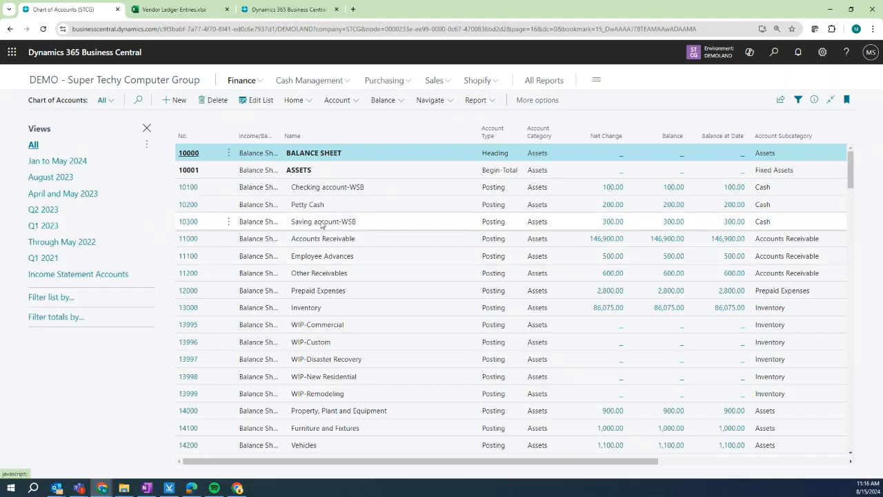
pyautogui.click(192, 188)
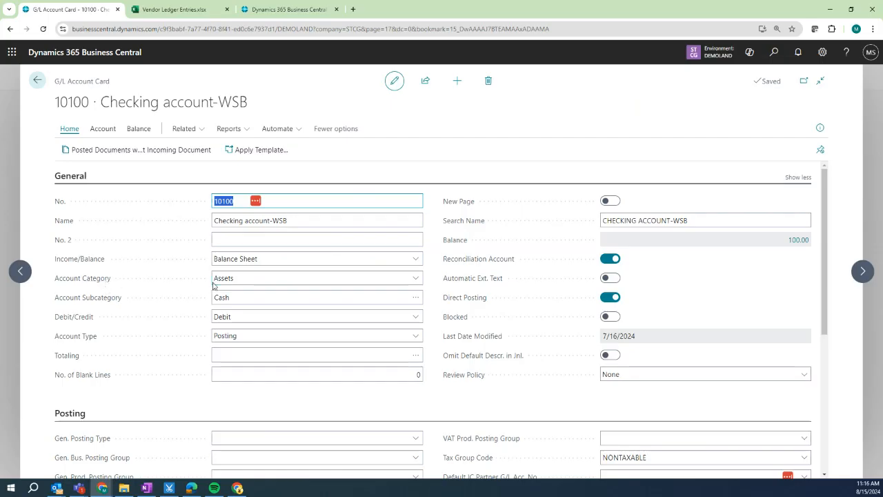
# Check its Assets category and Cash subcategory lookup without changes, then go back.
pyautogui.click(310, 282)
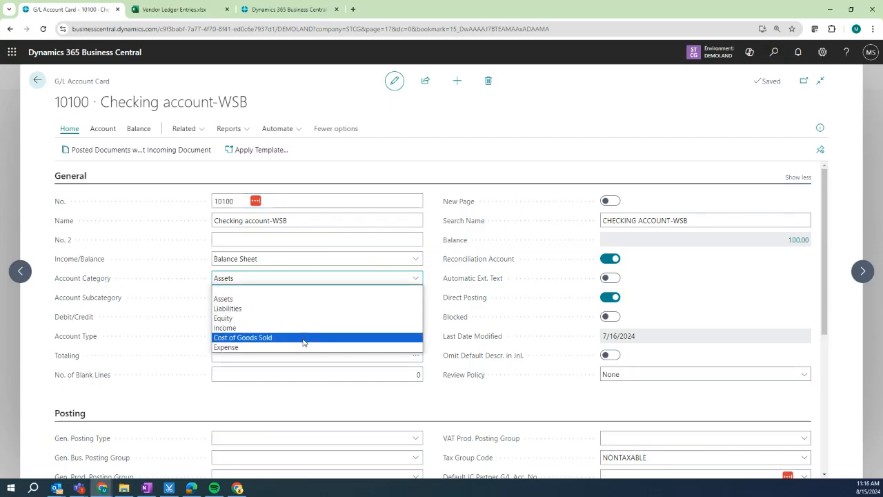
pyautogui.click(32, 291)
pyautogui.click(250, 297)
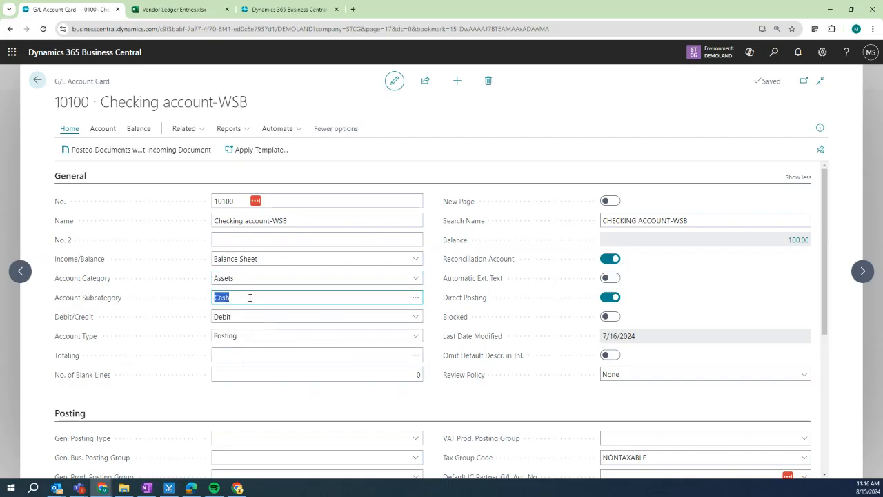
pyautogui.click(416, 297)
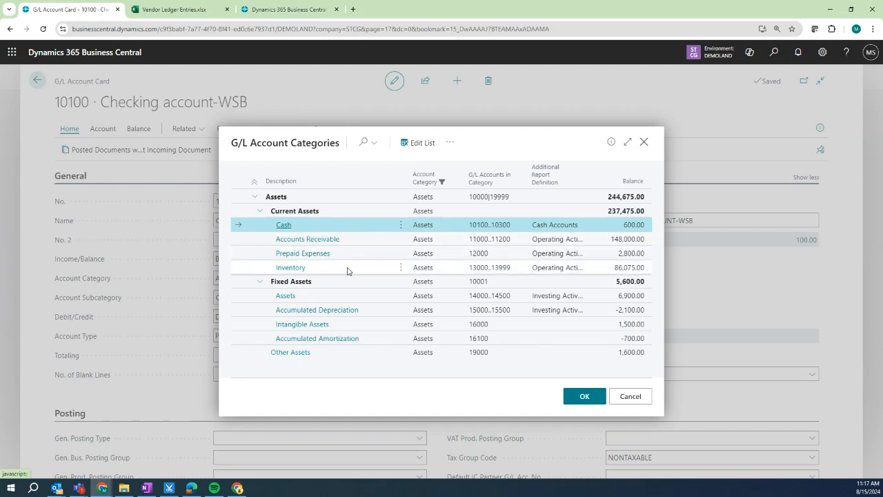
pyautogui.click(636, 398)
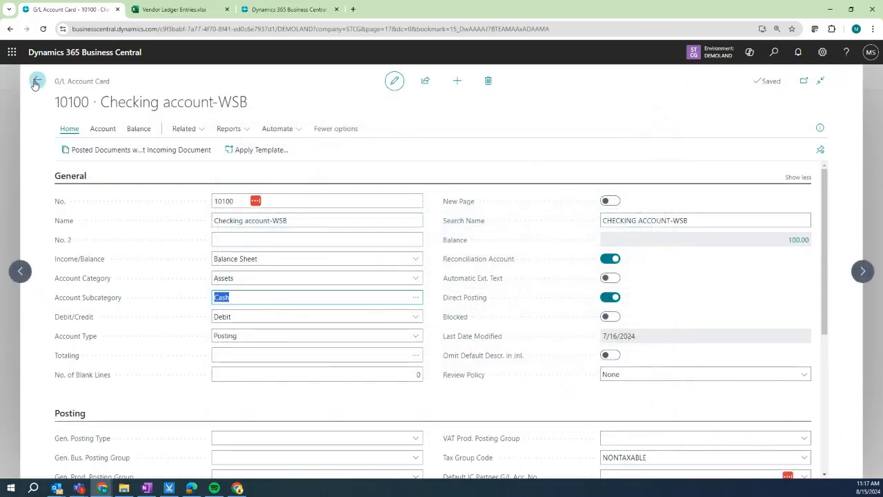
pyautogui.click(37, 81)
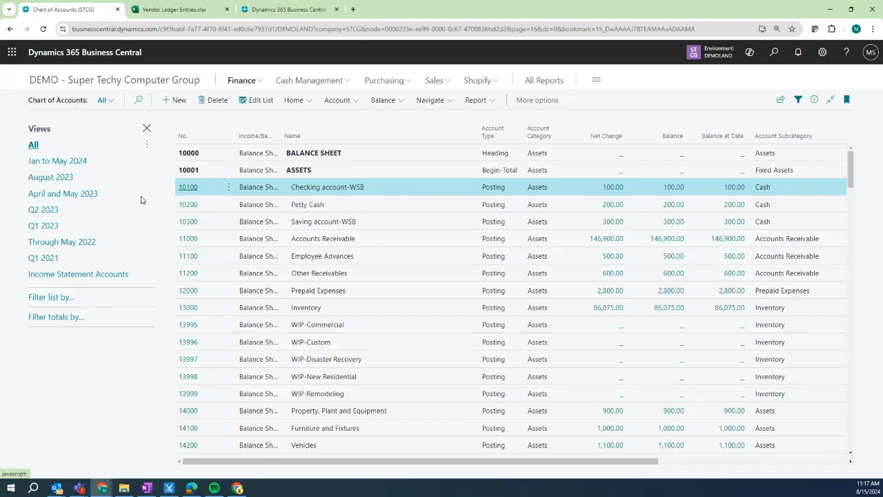
# Browse G/L Account Categories, showing Assets at 244,675.00, then return to the role center.
pyautogui.click(253, 83)
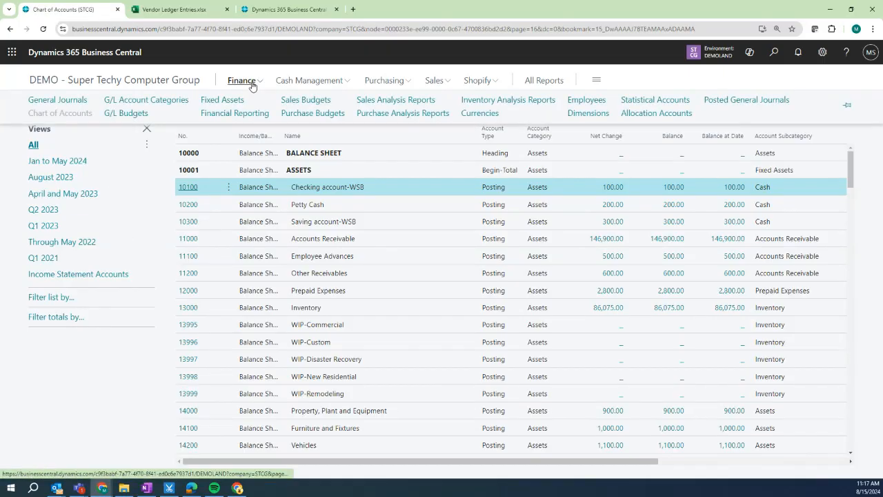
pyautogui.click(178, 102)
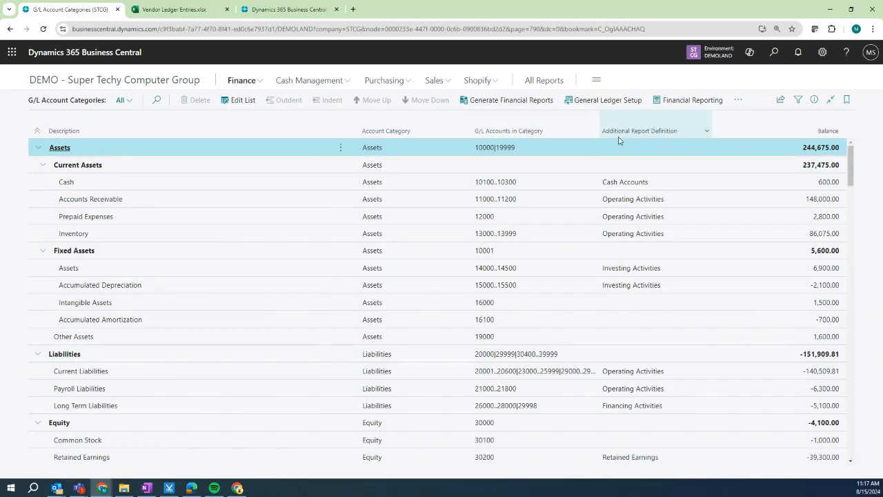
pyautogui.moveTo(688, 137)
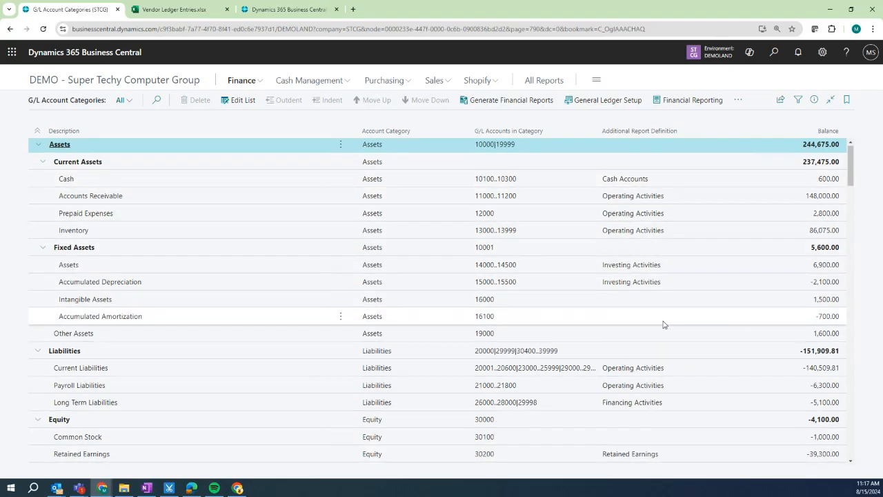
pyautogui.scroll(-1, 660, 326)
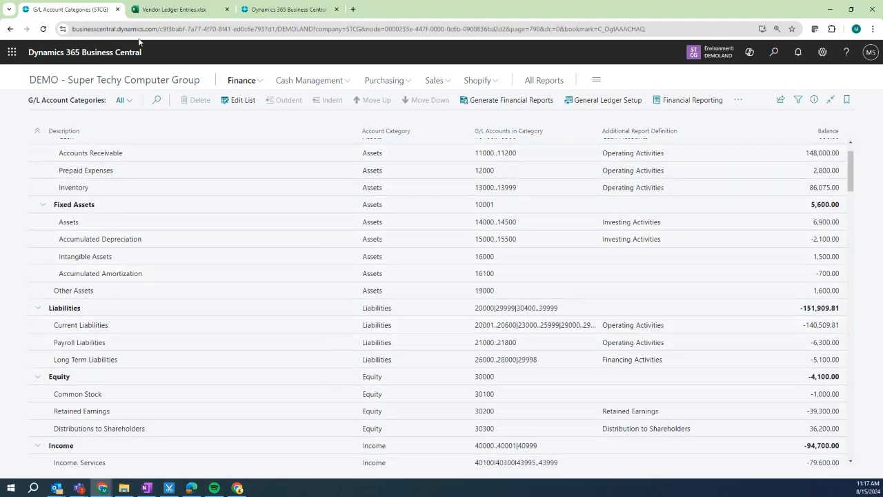
pyautogui.click(123, 82)
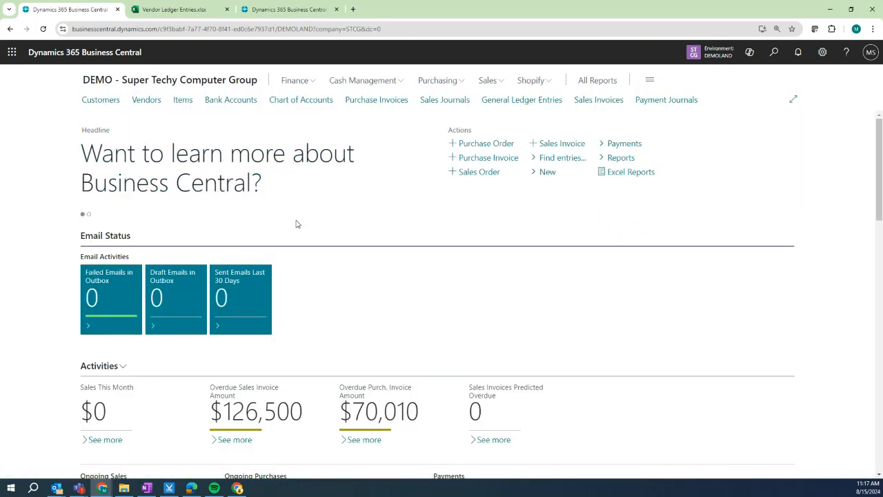
pyautogui.scroll(-10, 297, 224)
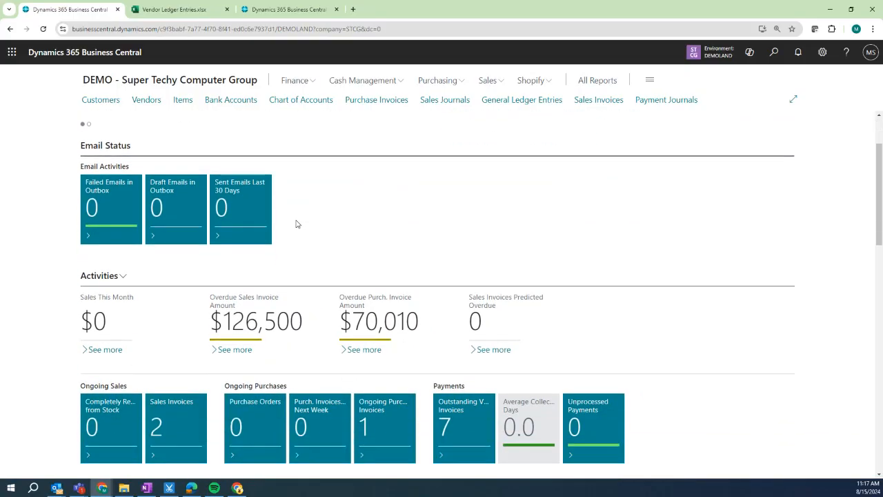
pyautogui.scroll(3, 294, 228)
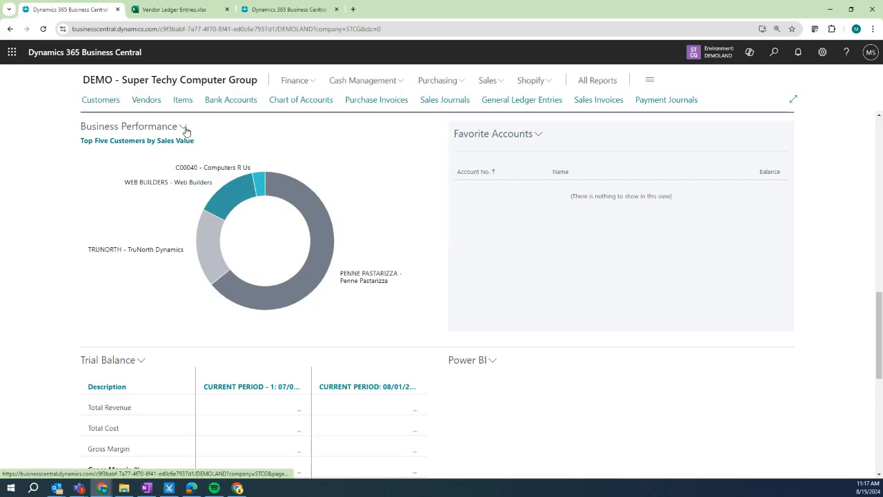
pyautogui.click(185, 129)
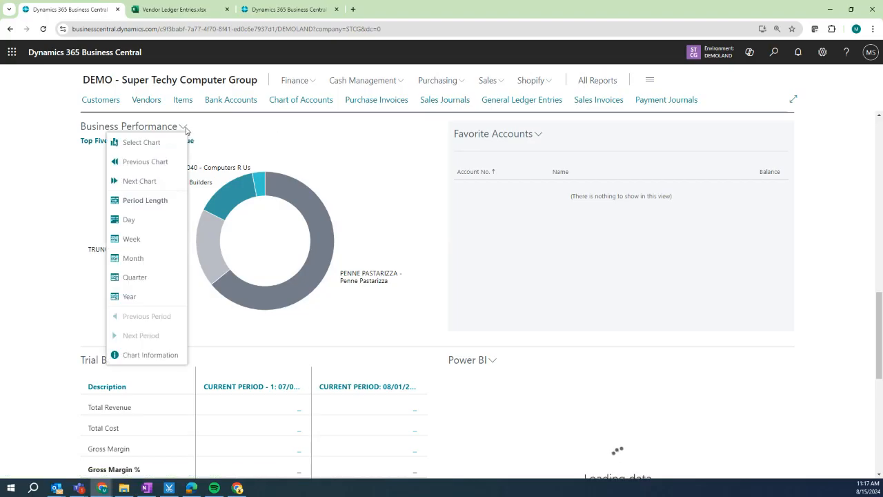
pyautogui.click(131, 143)
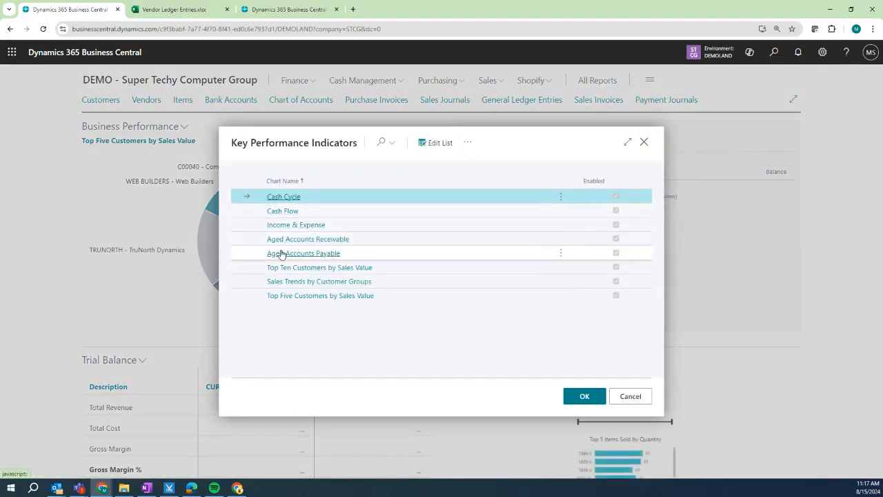
pyautogui.click(642, 396)
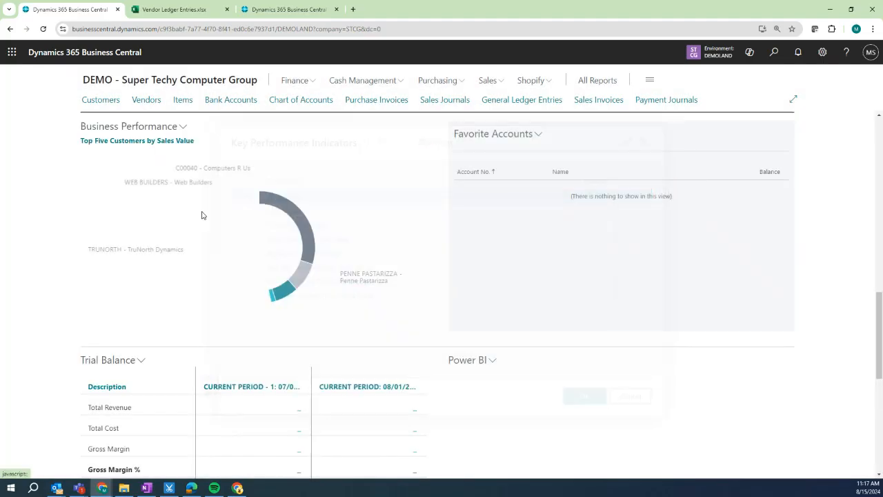
pyautogui.scroll(-1, 443, 326)
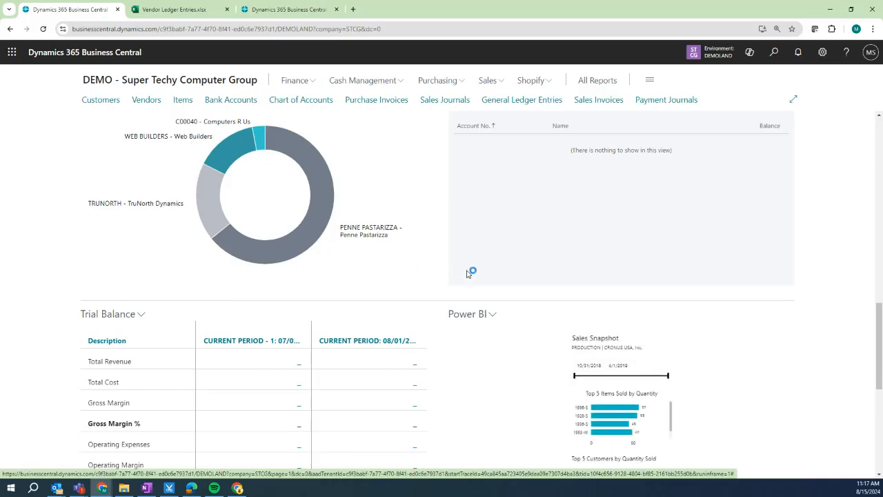
pyautogui.scroll(-3, 590, 322)
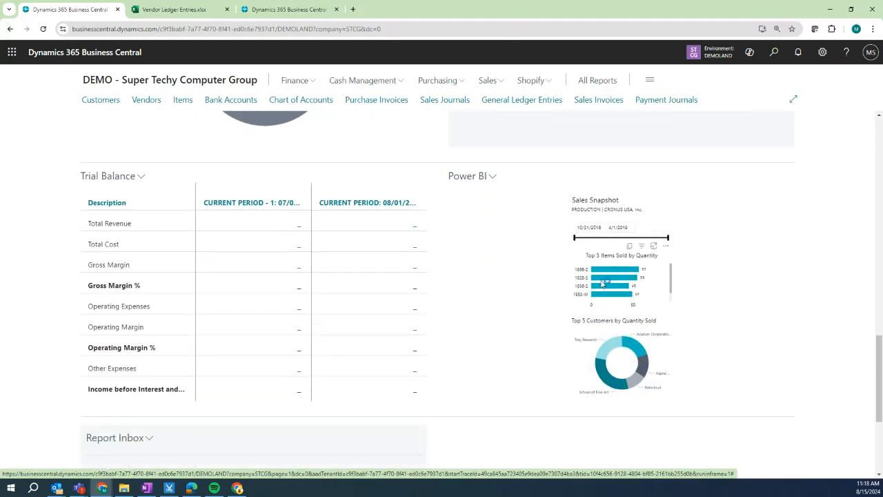
pyautogui.click(493, 177)
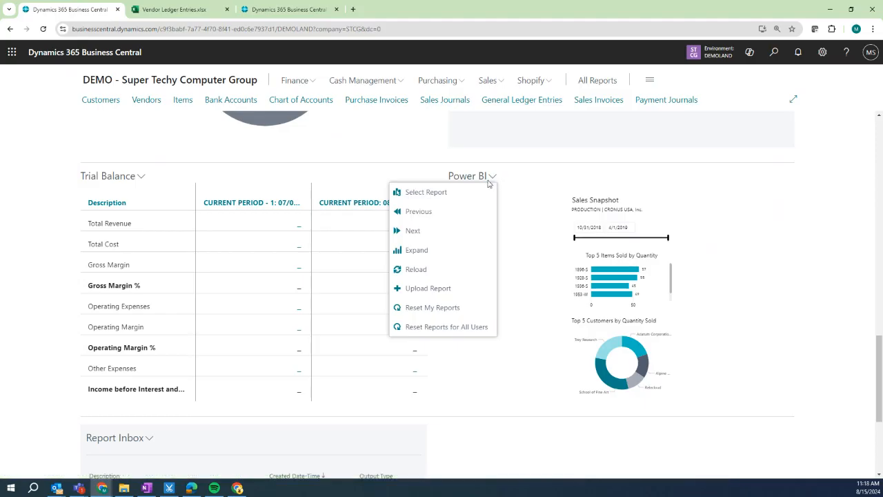
pyautogui.click(472, 193)
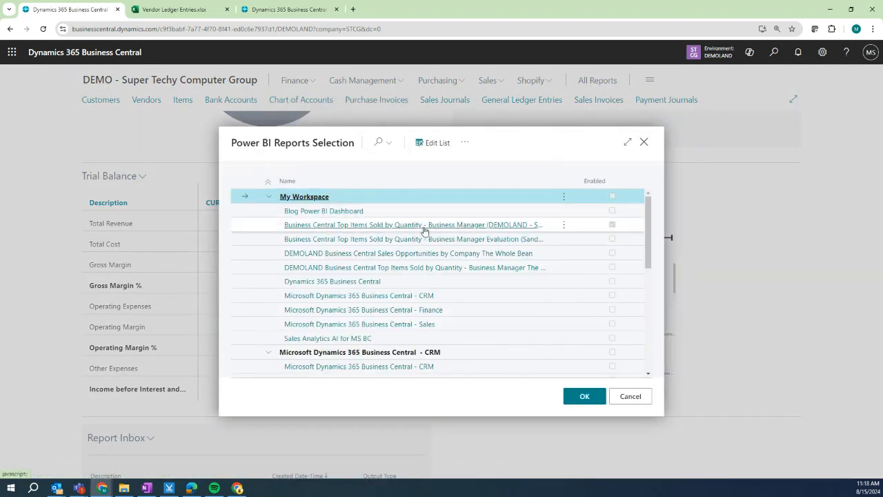
pyautogui.scroll(-5, 393, 250)
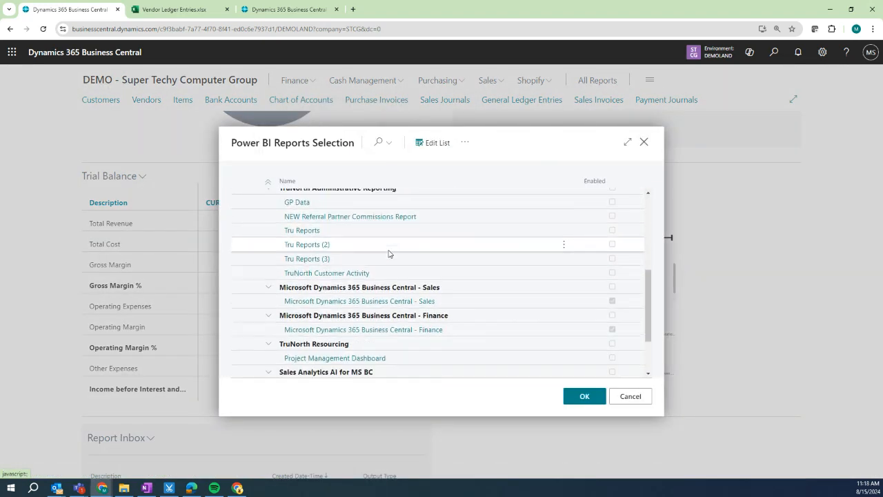
pyautogui.scroll(3, 389, 255)
pyautogui.scroll(3, 389, 255)
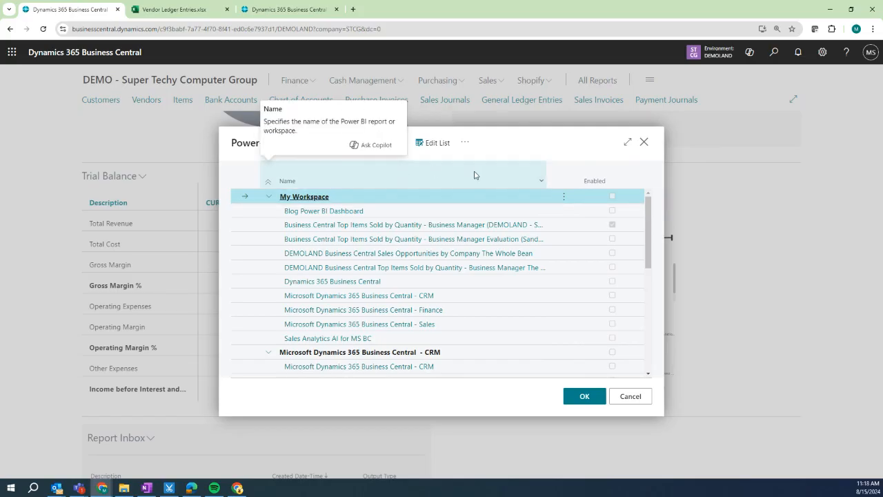
pyautogui.scroll(-4, 469, 207)
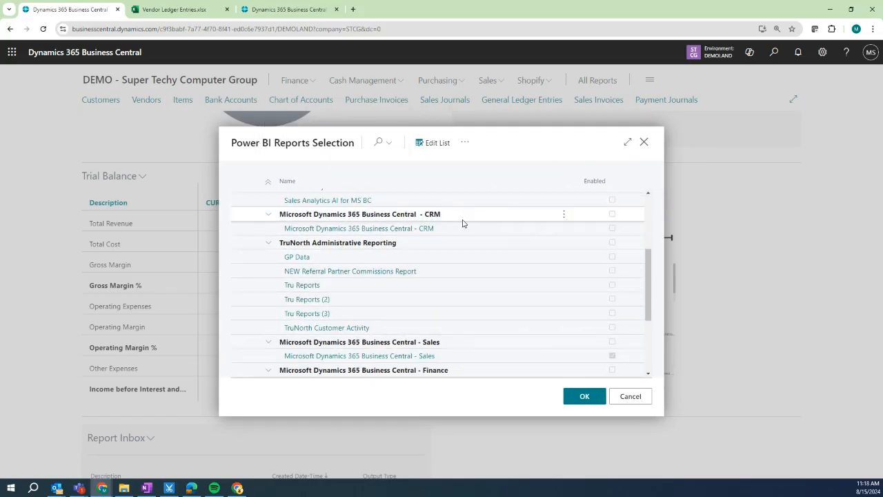
pyautogui.scroll(-4, 462, 223)
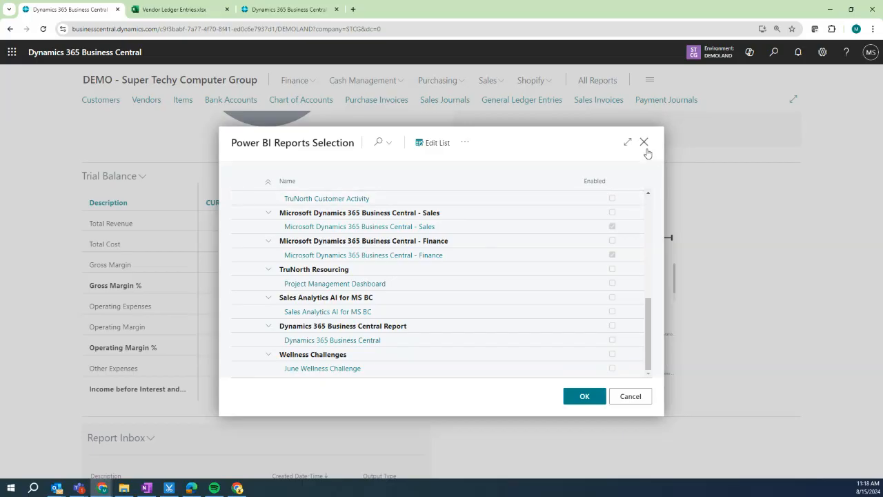
pyautogui.click(644, 142)
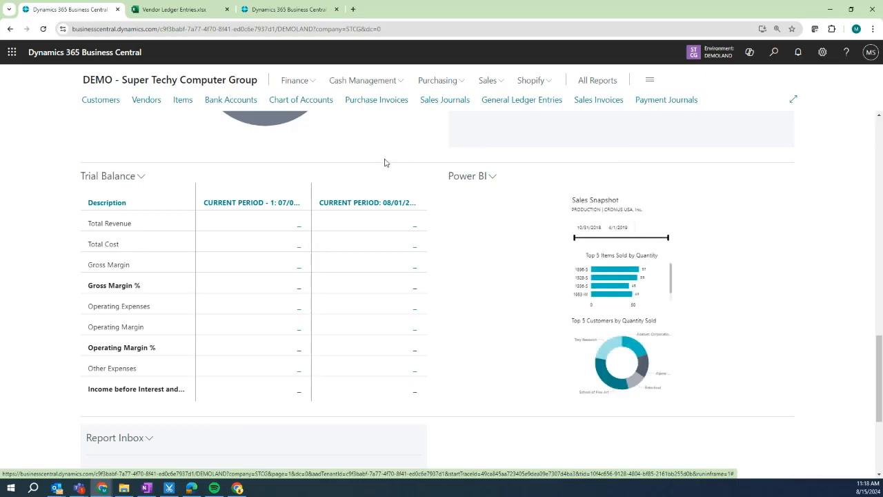
pyautogui.click(493, 178)
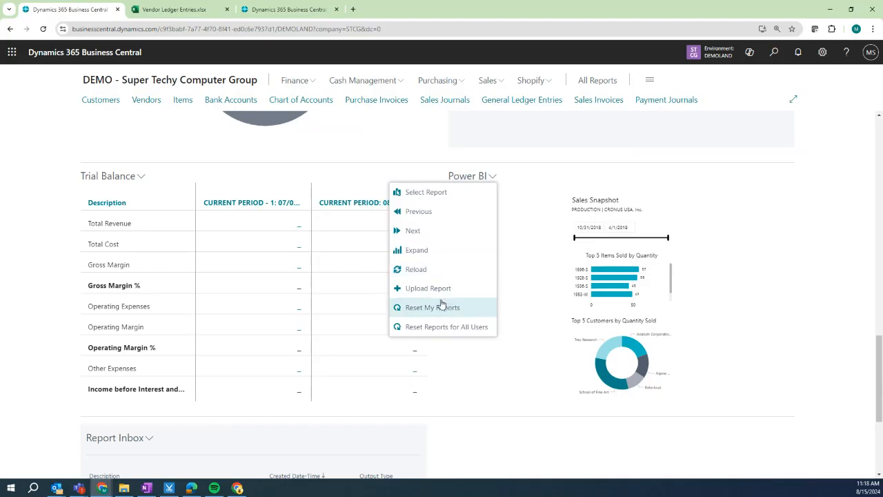
pyautogui.click(422, 253)
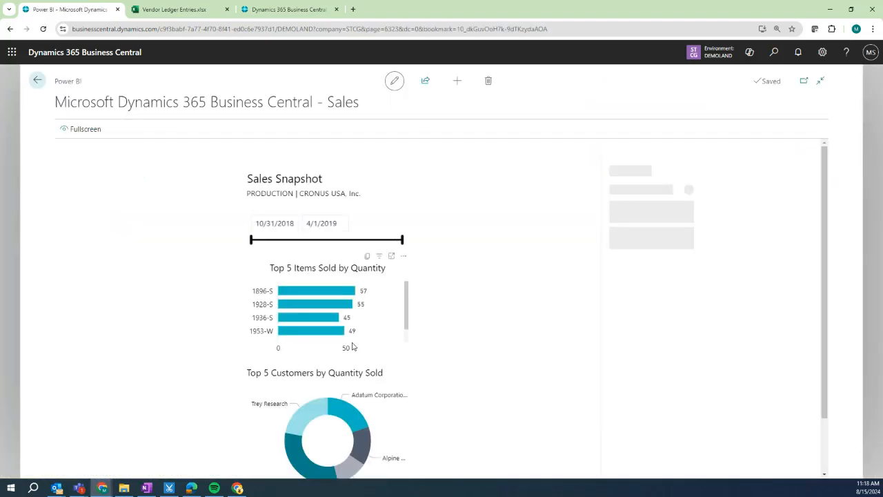
pyautogui.click(322, 314)
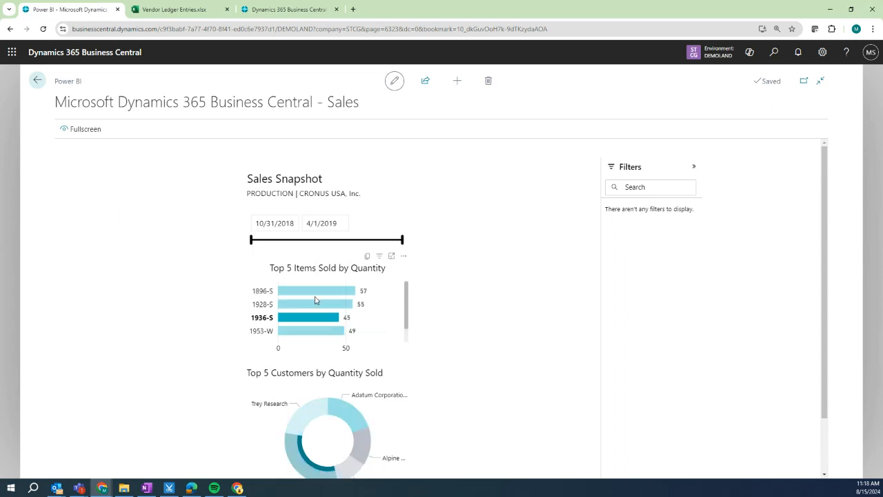
pyautogui.click(37, 80)
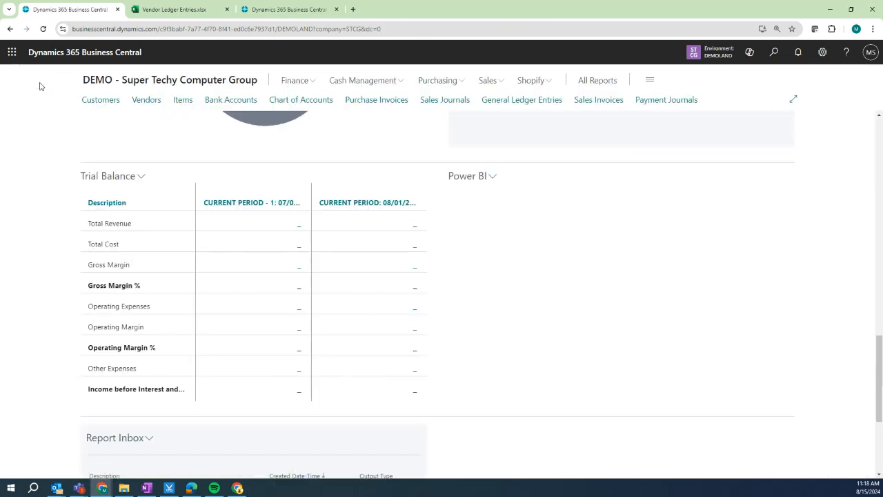
# Open Customers with the details pane showing the Microsoft Dynamics 365 Business Central - Sales report.
pyautogui.click(90, 100)
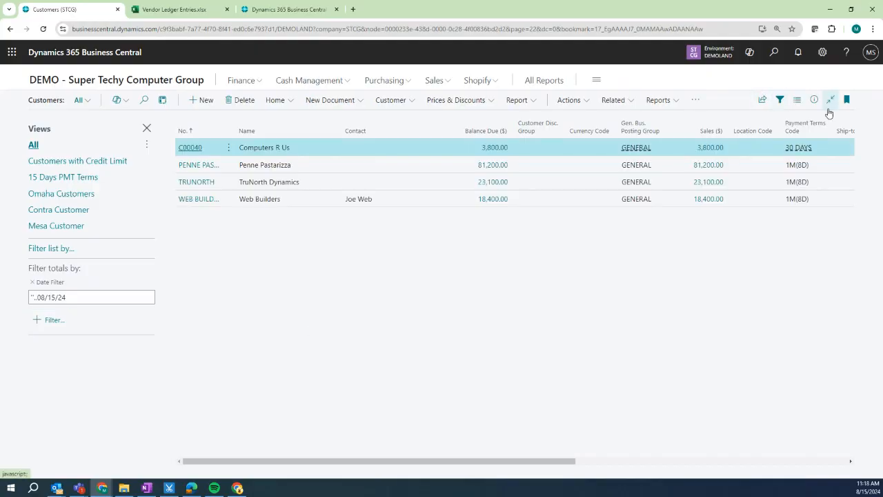
pyautogui.click(814, 100)
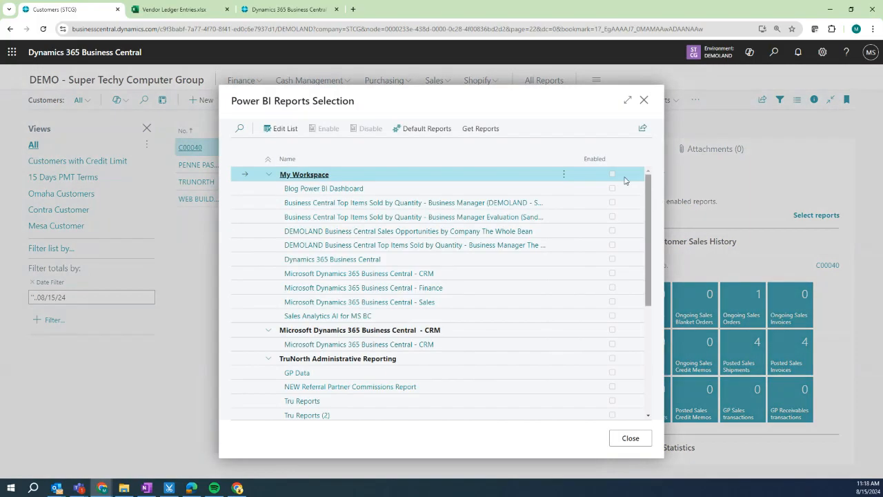
pyautogui.scroll(-2, 337, 260)
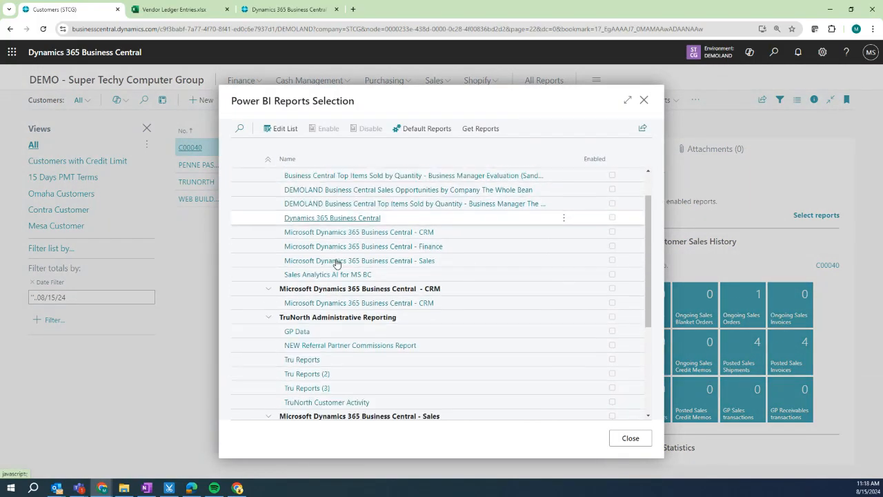
pyautogui.scroll(2, 336, 263)
pyautogui.scroll(-4, 338, 269)
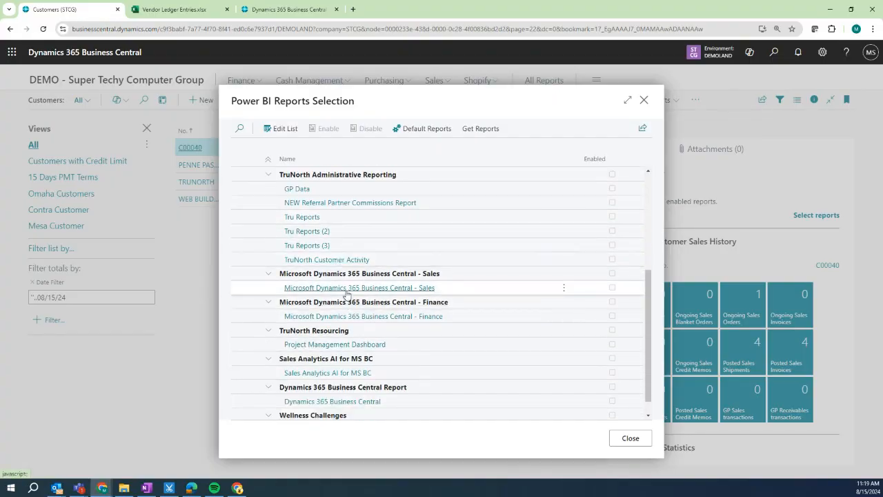
pyautogui.click(347, 288)
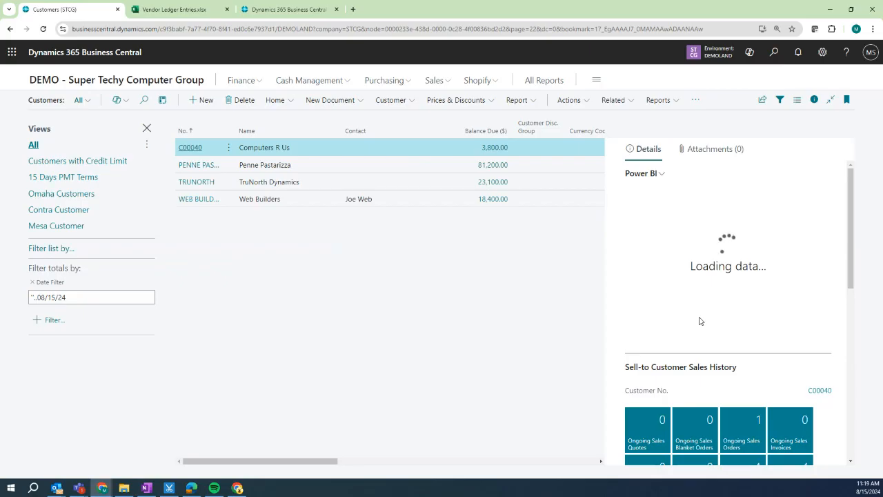
# View the report for Penne Pastarizza, TruNorth Dynamics and Web Builders, then open its options.
pyautogui.click(320, 168)
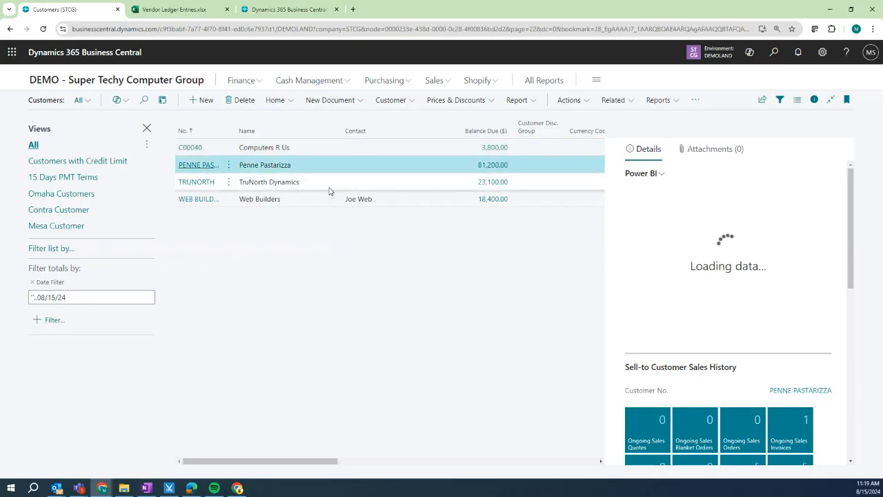
pyautogui.click(329, 187)
pyautogui.click(327, 202)
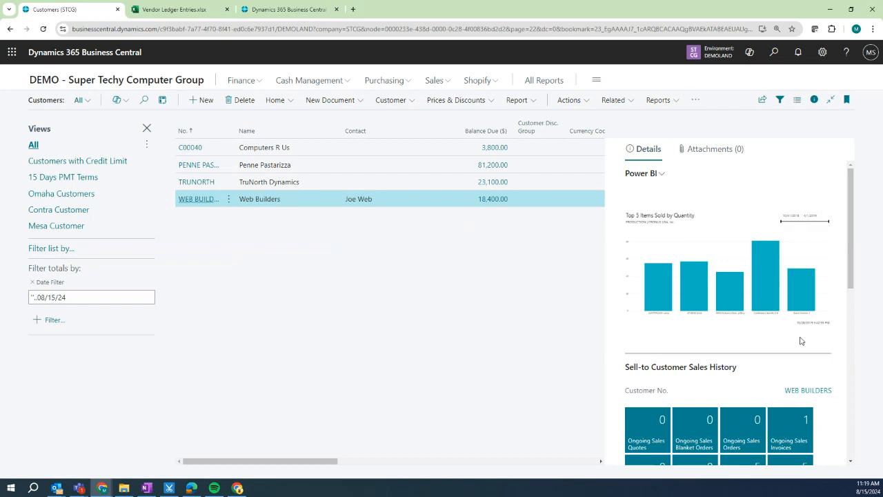
pyautogui.click(663, 176)
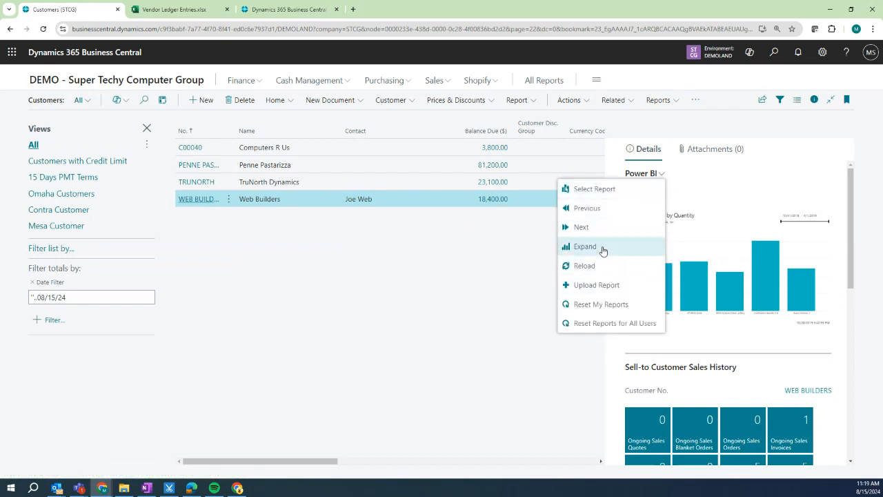
# Open the Sales Power BI report full page and browse its Customer Sales and Sales Snapshot pages.
pyautogui.click(603, 249)
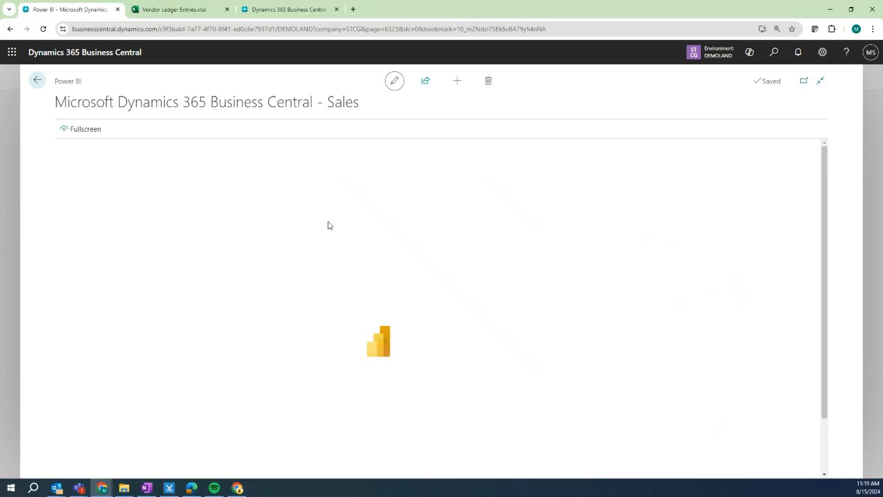
pyautogui.scroll(-1, 235, 269)
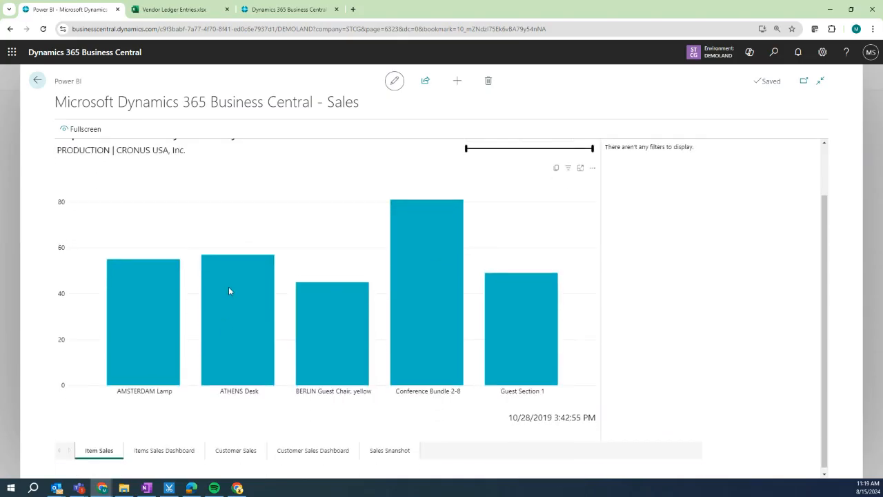
pyautogui.click(164, 448)
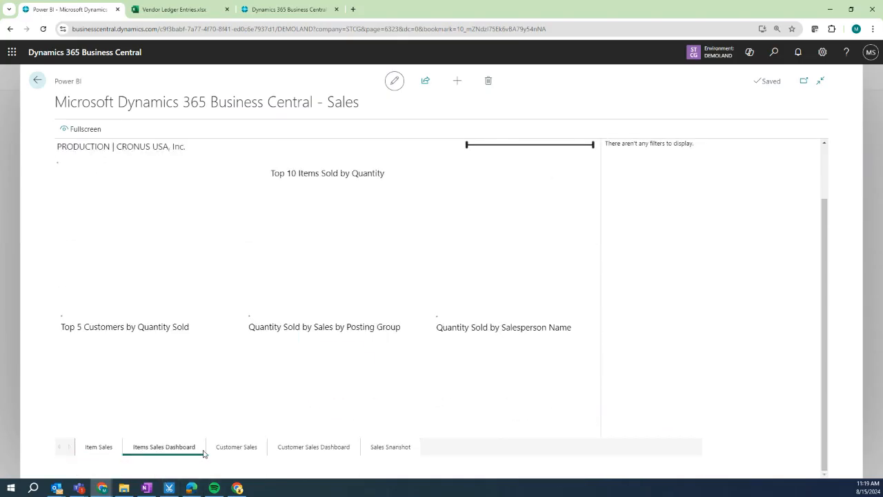
pyautogui.click(230, 448)
pyautogui.click(316, 447)
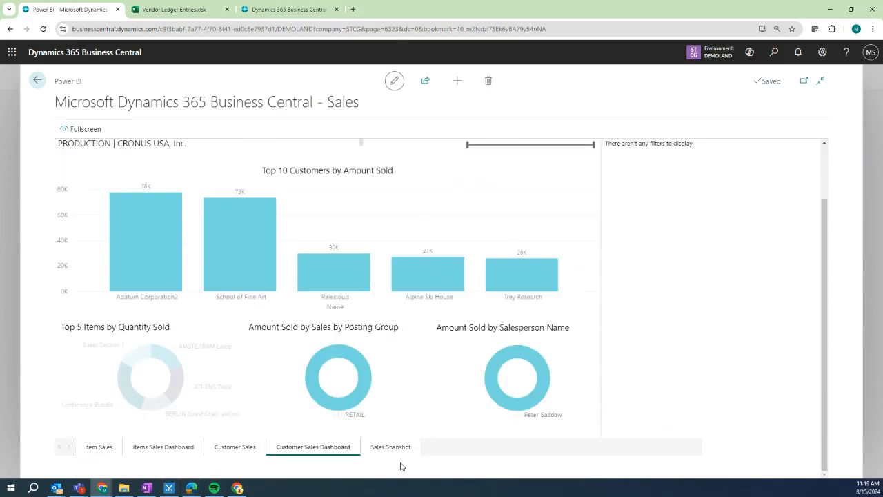
pyautogui.click(390, 447)
# Cross-filter the Items Sales Dashboard to Adatum Corporation2, check the end date, then return home.
pyautogui.click(180, 448)
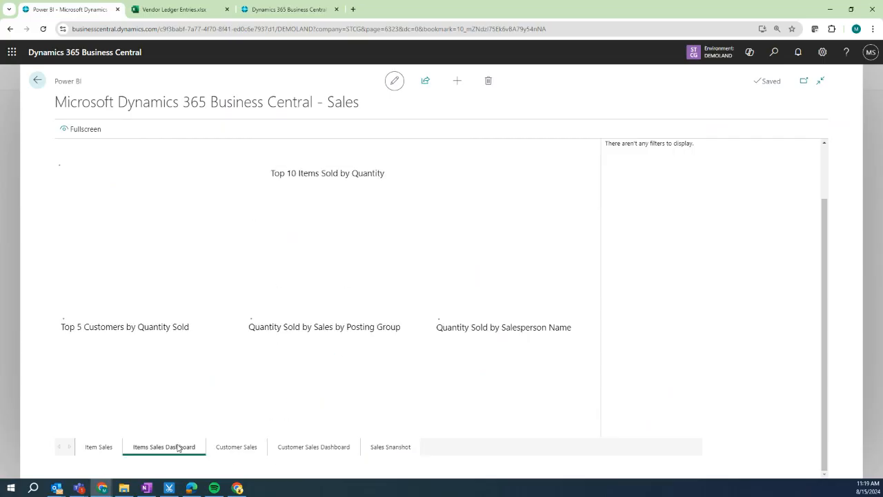
pyautogui.click(166, 423)
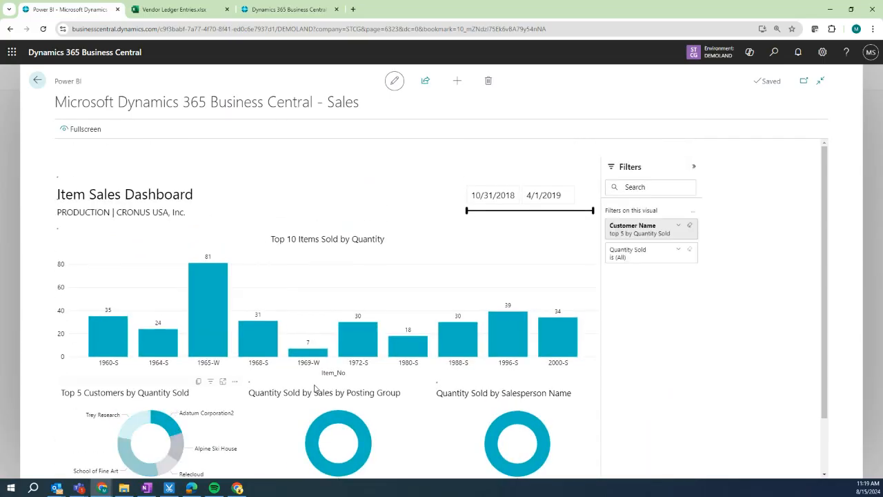
pyautogui.click(562, 195)
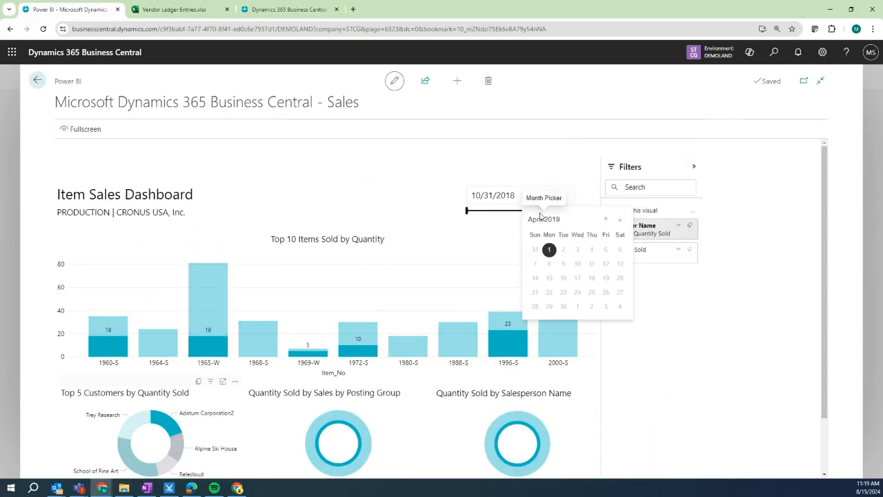
pyautogui.click(594, 220)
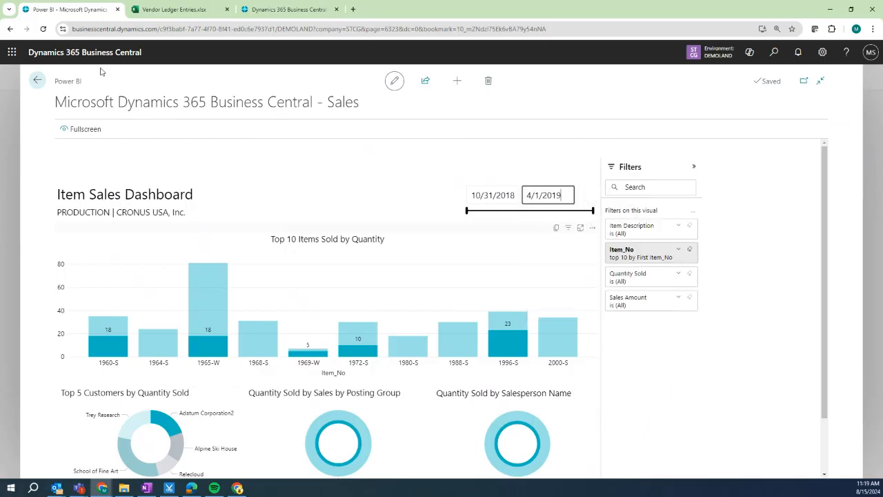
pyautogui.click(38, 81)
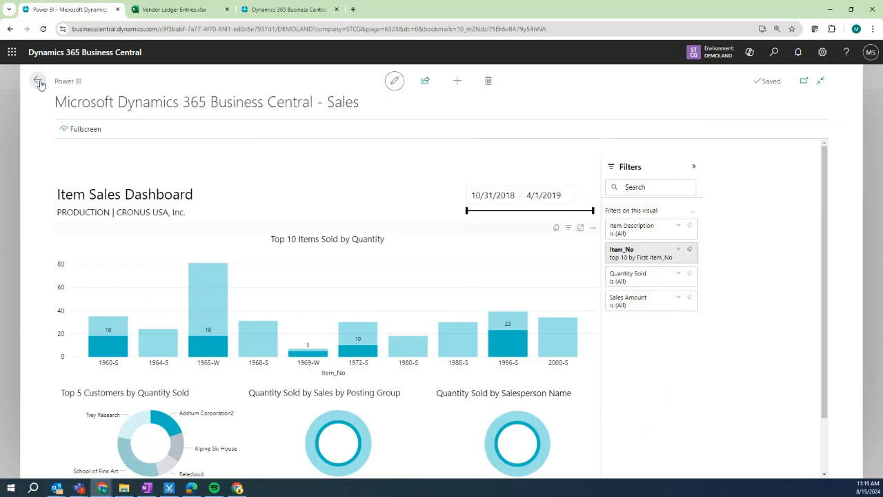
pyautogui.click(39, 83)
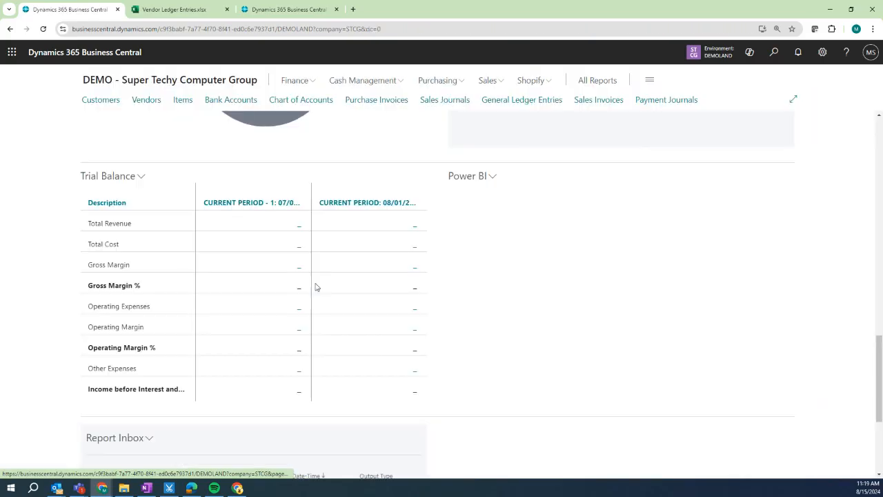
pyautogui.scroll(-3, 217, 366)
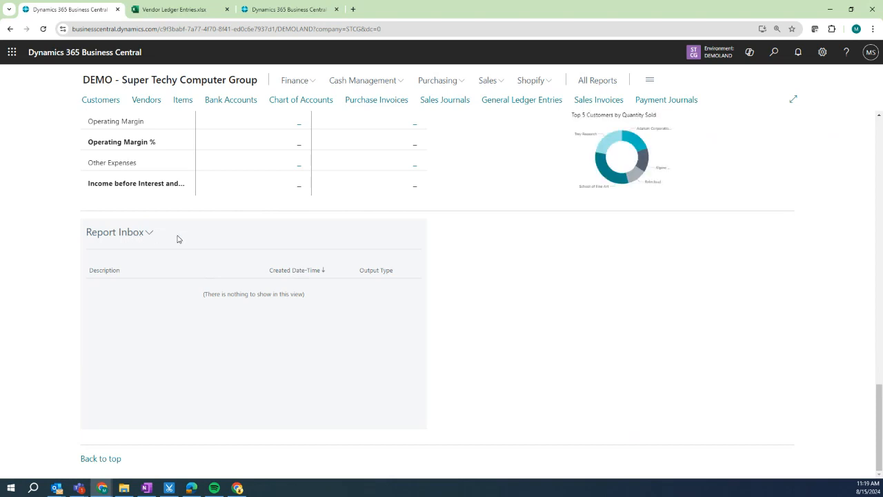
pyautogui.scroll(2, 251, 342)
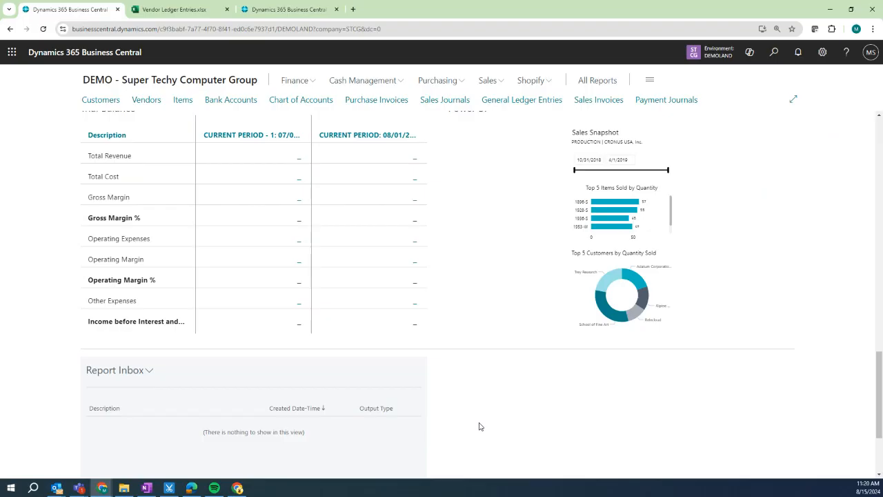
pyautogui.scroll(9, 475, 431)
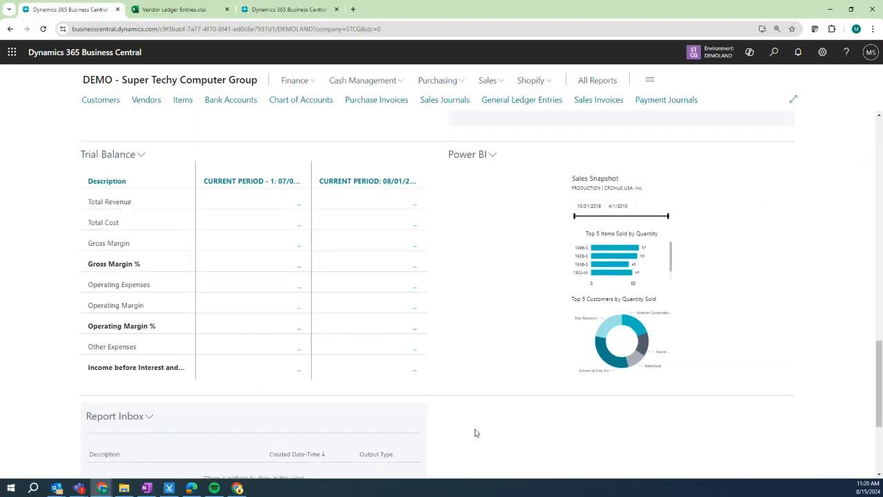
pyautogui.scroll(8, 475, 433)
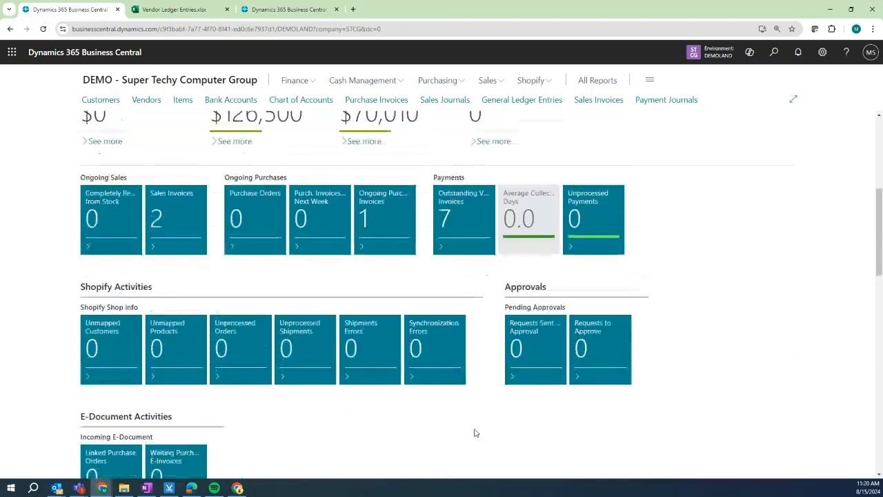
pyautogui.scroll(1, 475, 432)
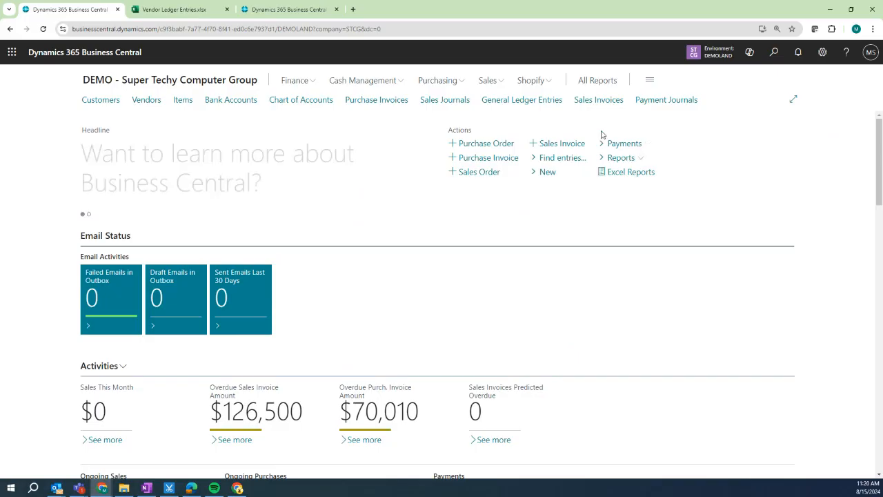
# Search 'aged' and bring up the Schedule a Report form for Aged Accounts Receivable.
pyautogui.click(774, 52)
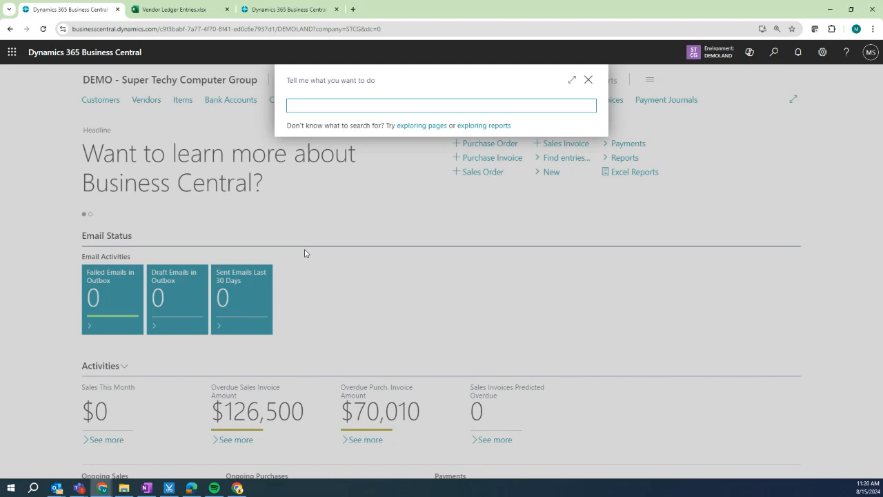
pyautogui.write('age')
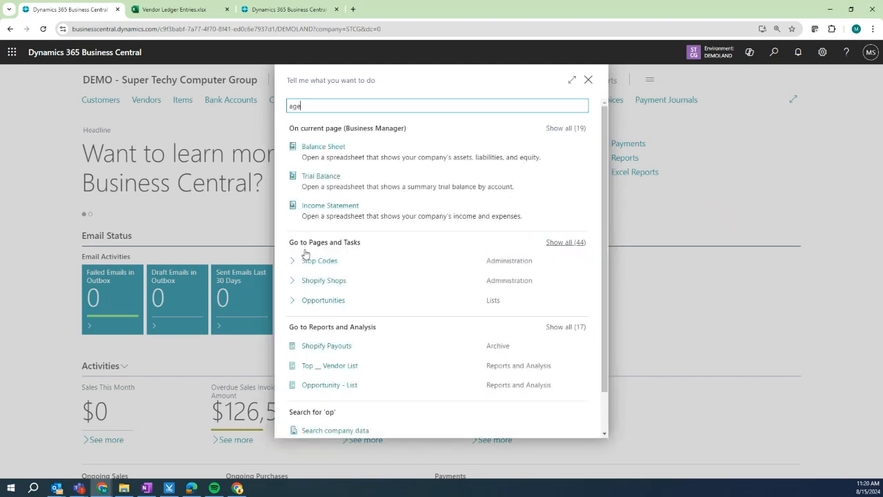
pyautogui.write('d')
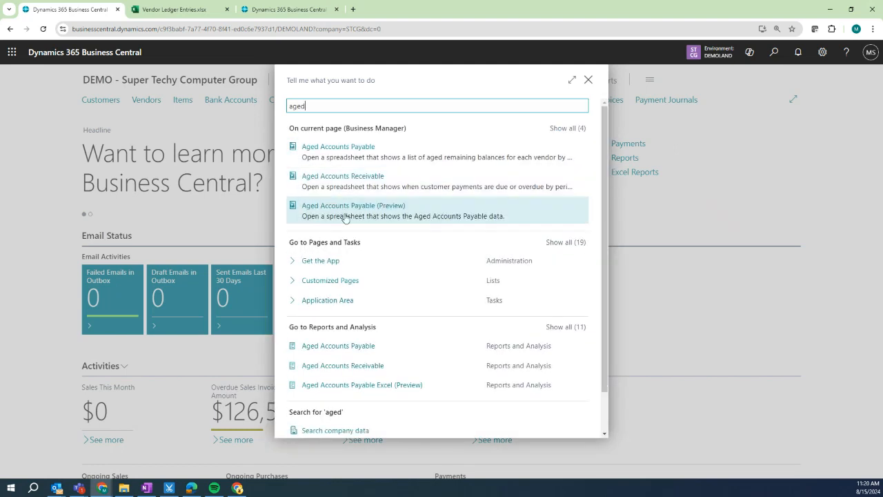
pyautogui.click(366, 365)
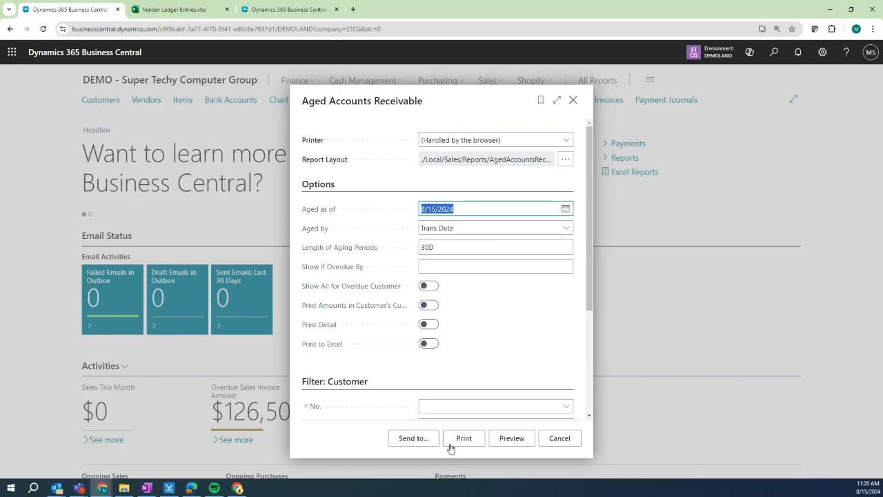
pyautogui.click(407, 439)
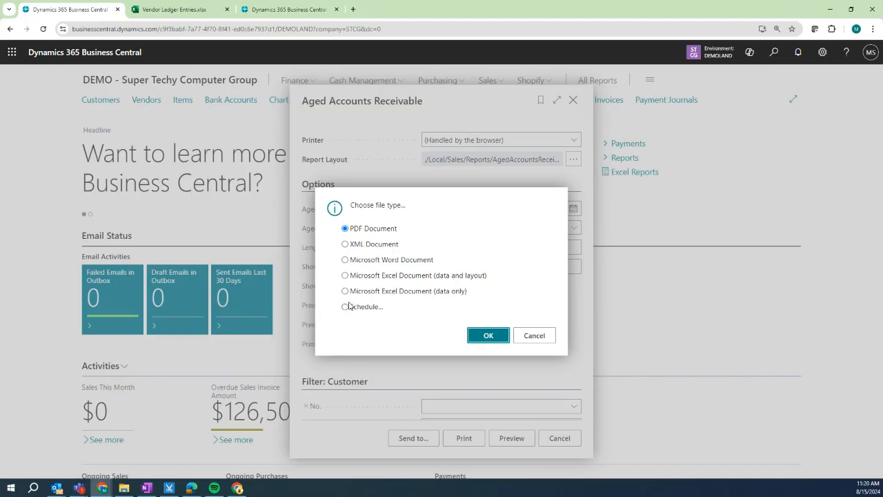
pyautogui.click(346, 307)
pyautogui.click(487, 335)
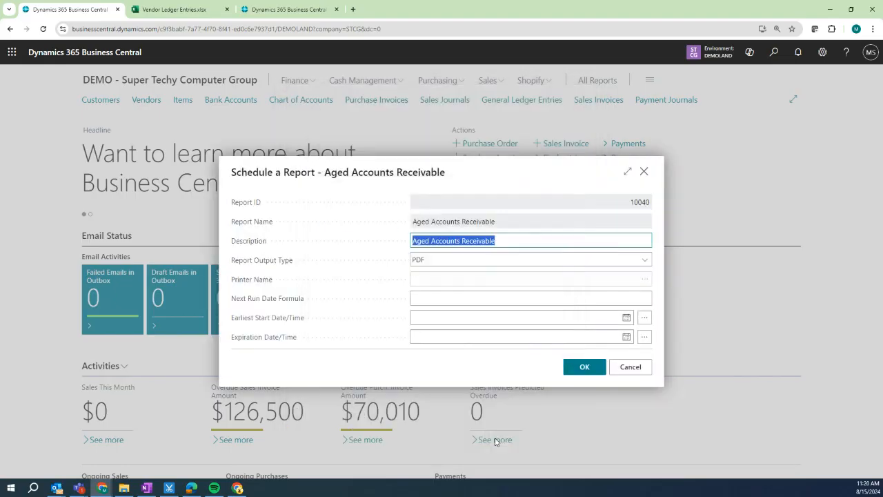
# Set the report output type to Excel and the next run date formula to 7D.
pyautogui.click(432, 262)
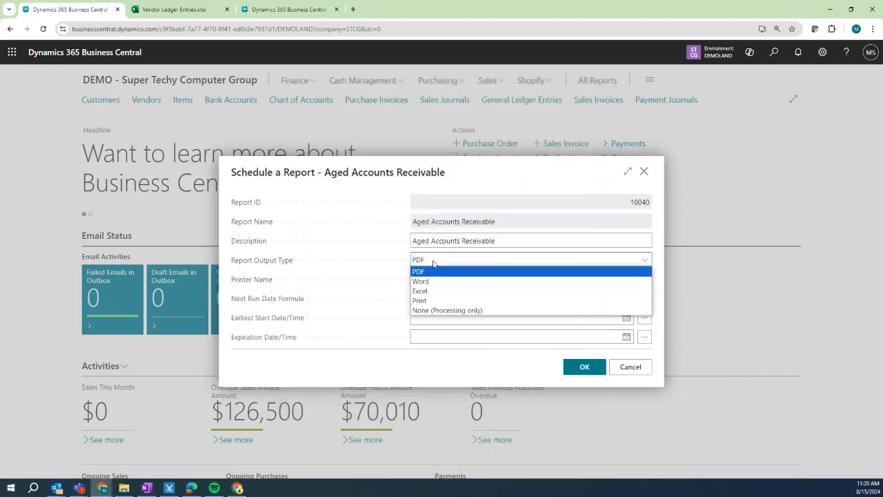
pyautogui.click(440, 292)
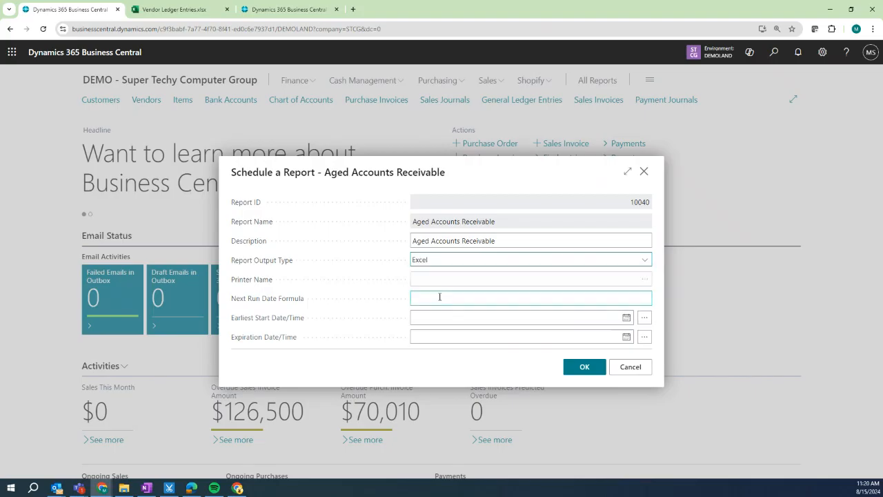
pyautogui.click(438, 298)
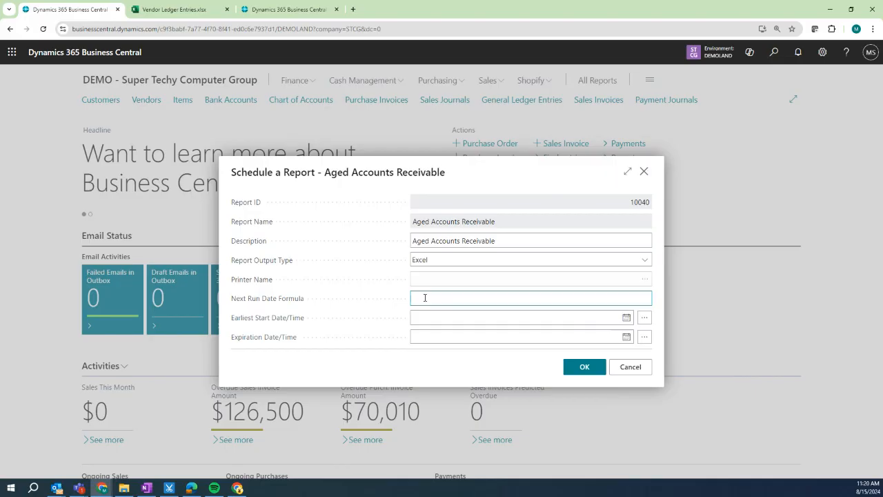
pyautogui.write('1W')
pyautogui.press('BackSpace')
pyautogui.press('BackSpace')
pyautogui.write('7D')
# Set the earliest start date to 8/16/2024.
pyautogui.click(625, 319)
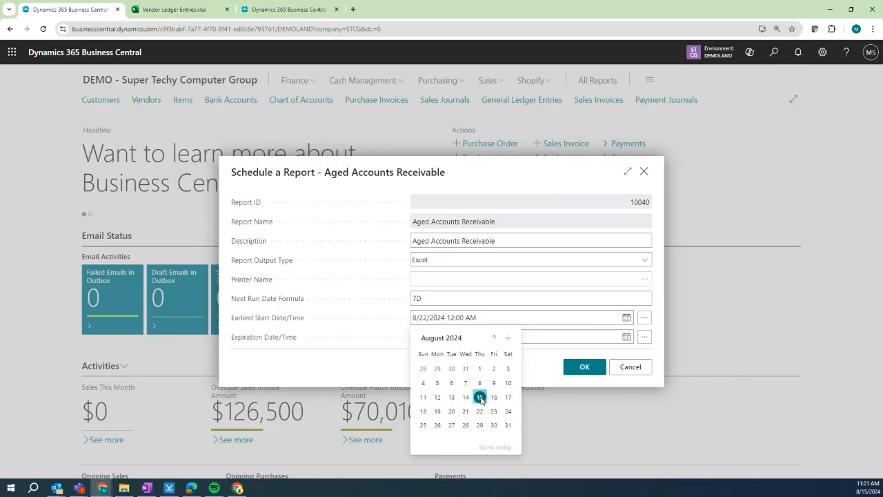
pyautogui.click(480, 399)
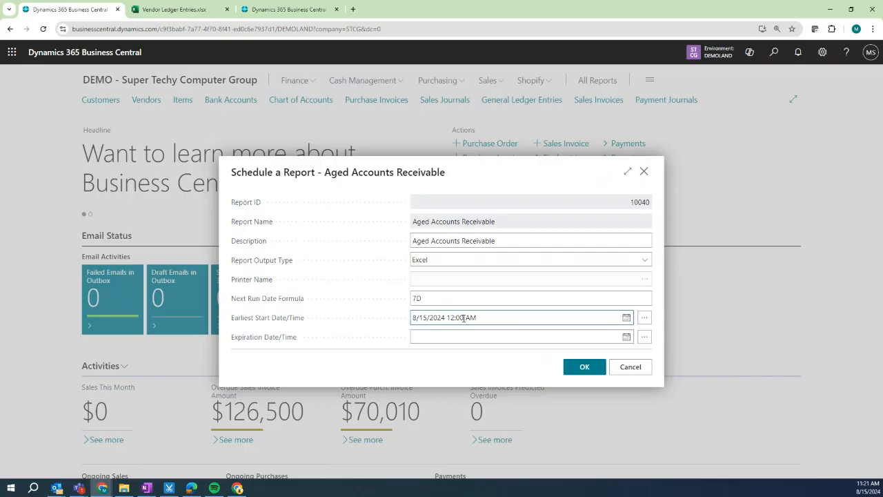
pyautogui.press('BackSpace')
pyautogui.write('6')
# Set the expiration date to January 2, 2025 with the calendar picker.
pyautogui.click(464, 337)
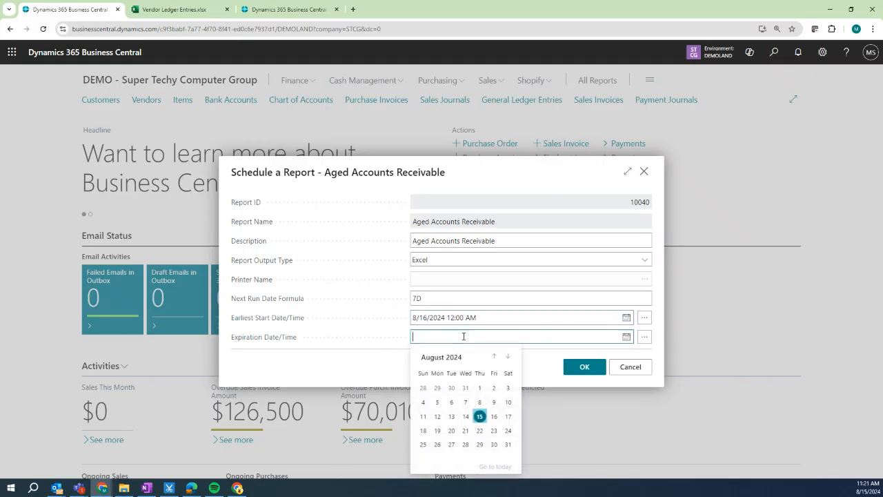
pyautogui.click(508, 358)
pyautogui.click(508, 357)
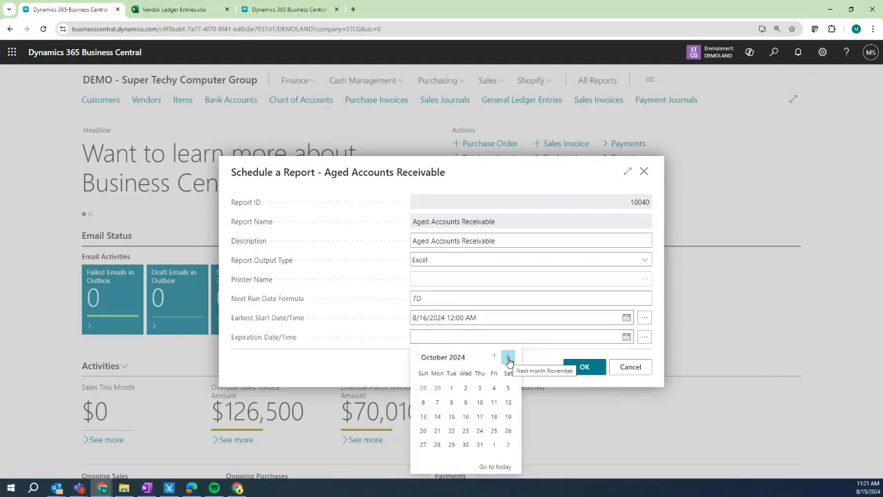
pyautogui.click(508, 357)
pyautogui.click(509, 358)
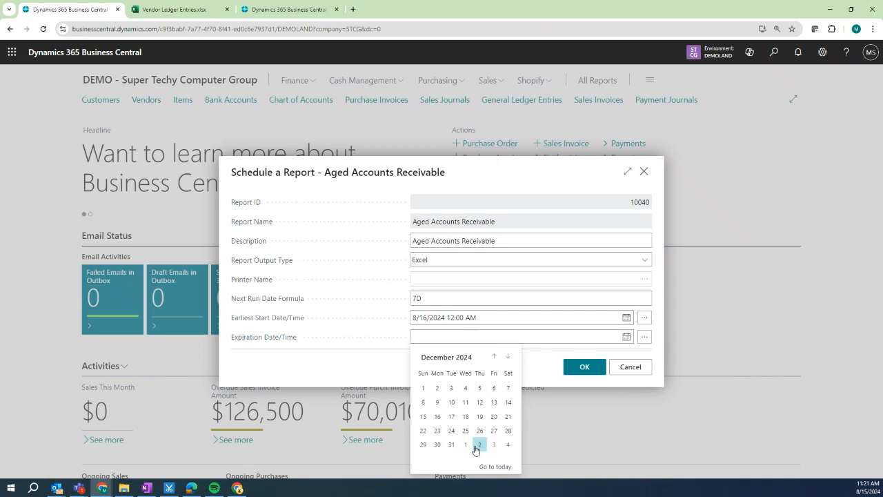
pyautogui.click(479, 447)
# Save the report schedule, reload the home page and check the still-empty Report Inbox.
pyautogui.click(582, 366)
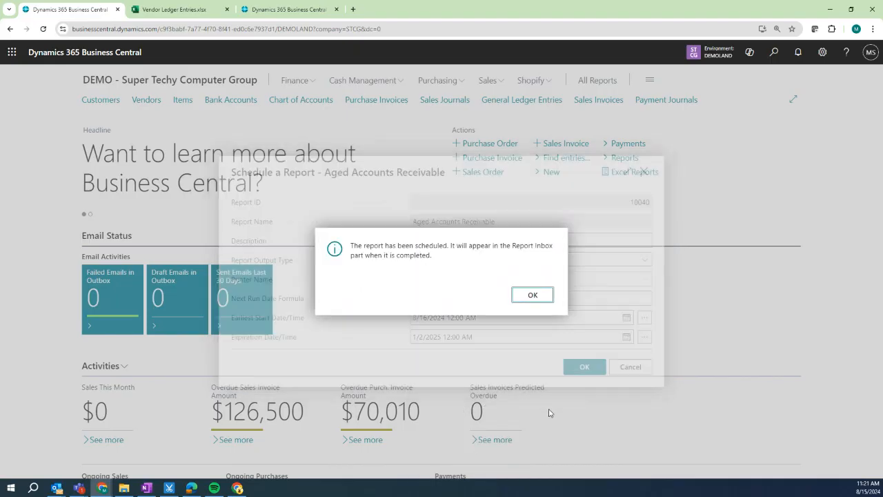
pyautogui.click(540, 295)
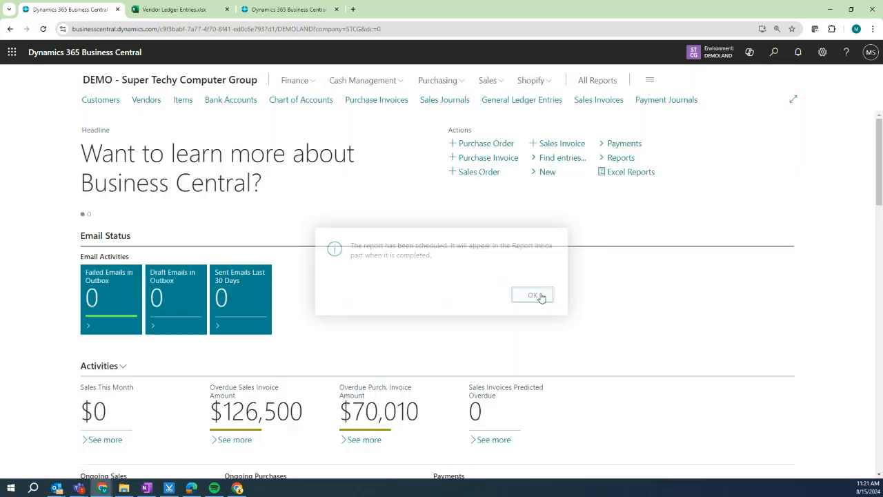
pyautogui.click(43, 29)
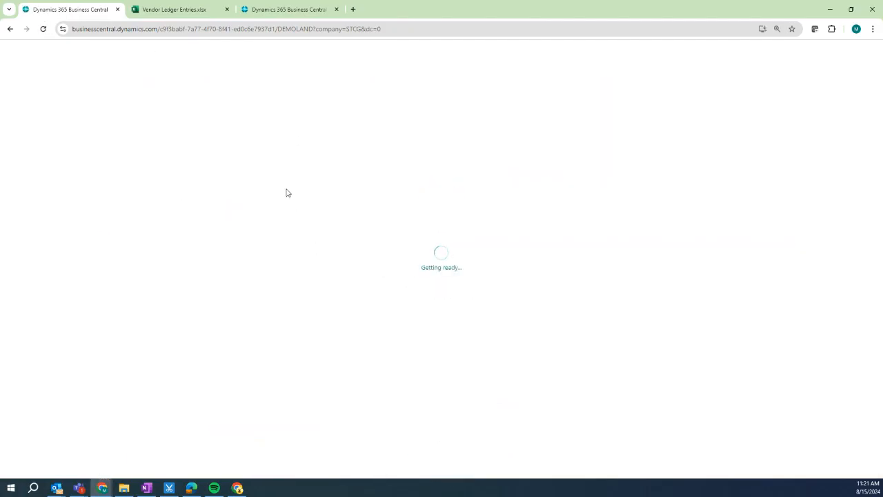
pyautogui.scroll(-15, 287, 194)
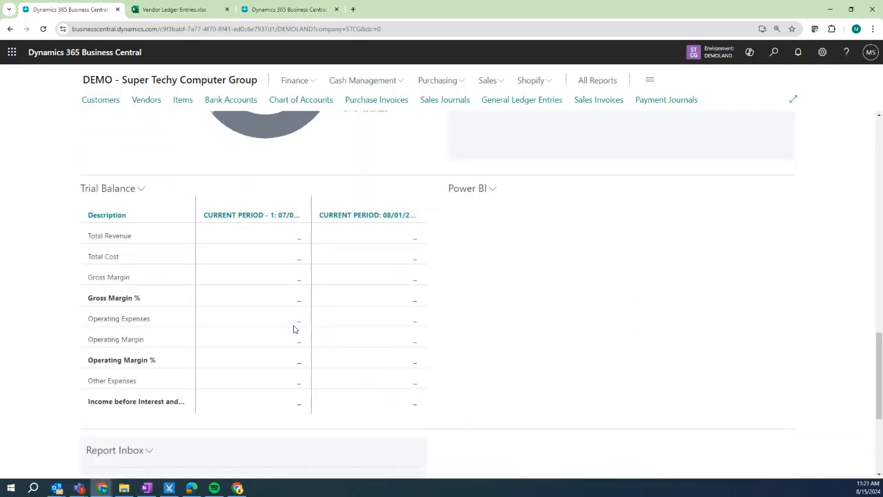
pyautogui.scroll(-3, 293, 330)
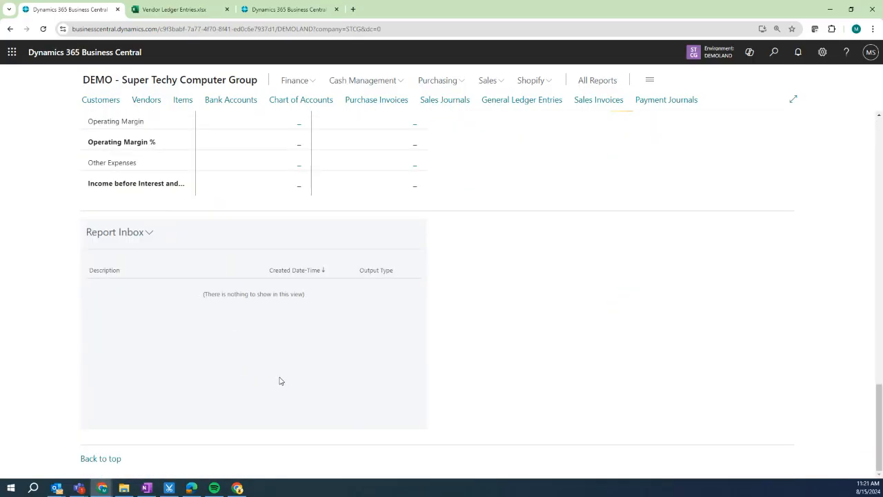
pyautogui.scroll(15, 508, 334)
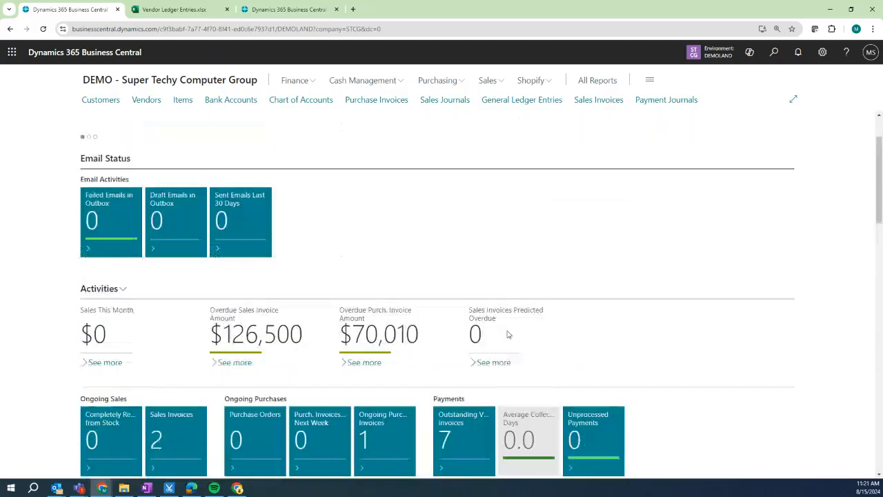
pyautogui.scroll(2, 508, 334)
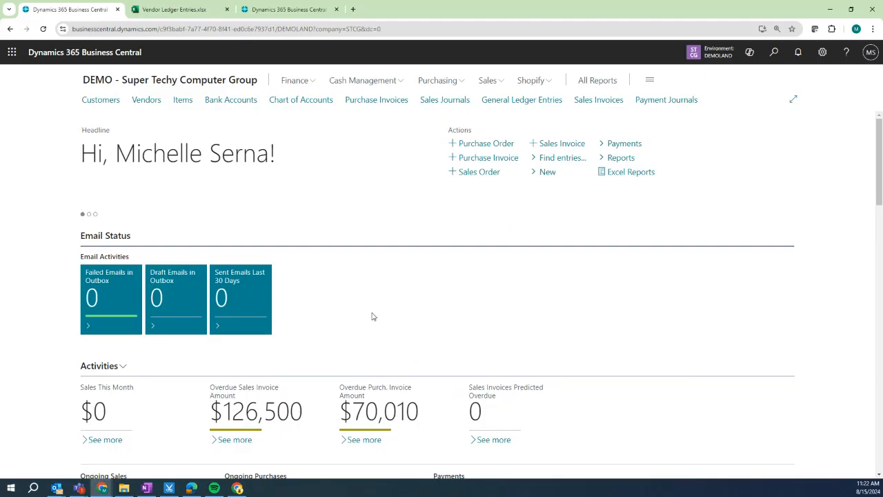
# Open the Chart of Accounts and scroll to TOTAL ASSETS (244,675.00) and Current Liabilities.
pyautogui.click(318, 102)
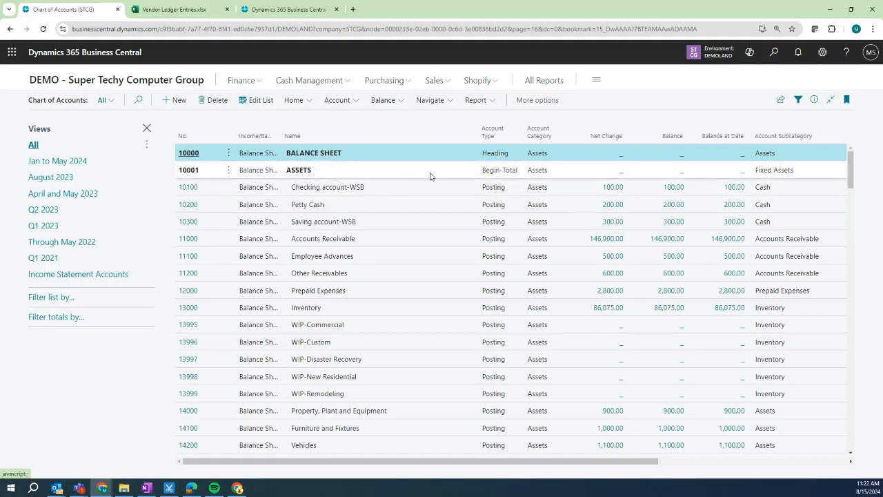
pyautogui.scroll(-3, 476, 280)
pyautogui.scroll(-5, 475, 280)
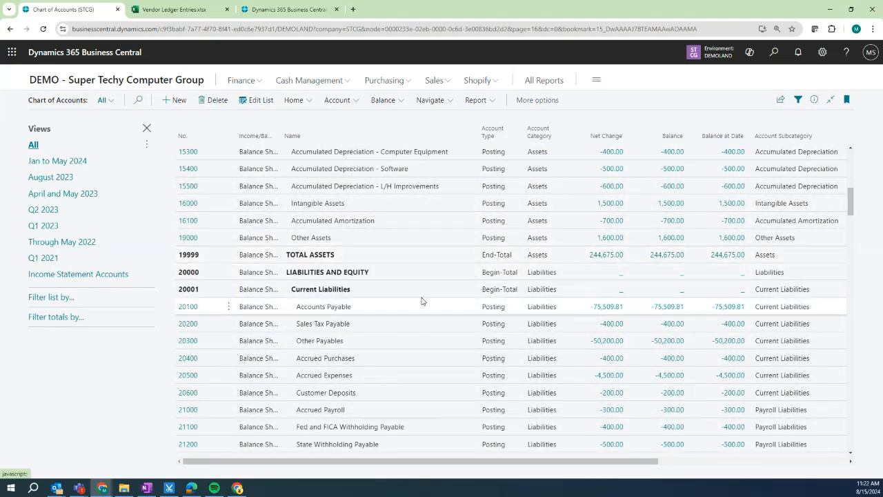
pyautogui.scroll(3, 424, 301)
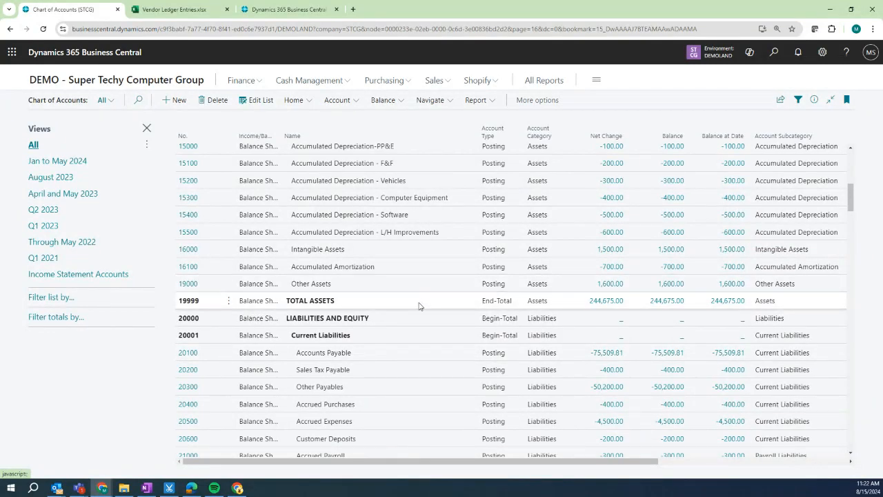
pyautogui.scroll(5, 422, 304)
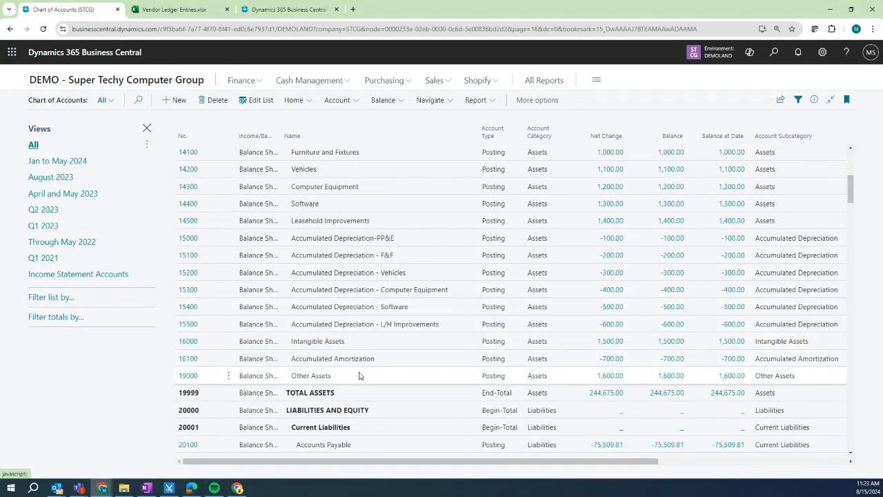
pyautogui.scroll(10, 359, 376)
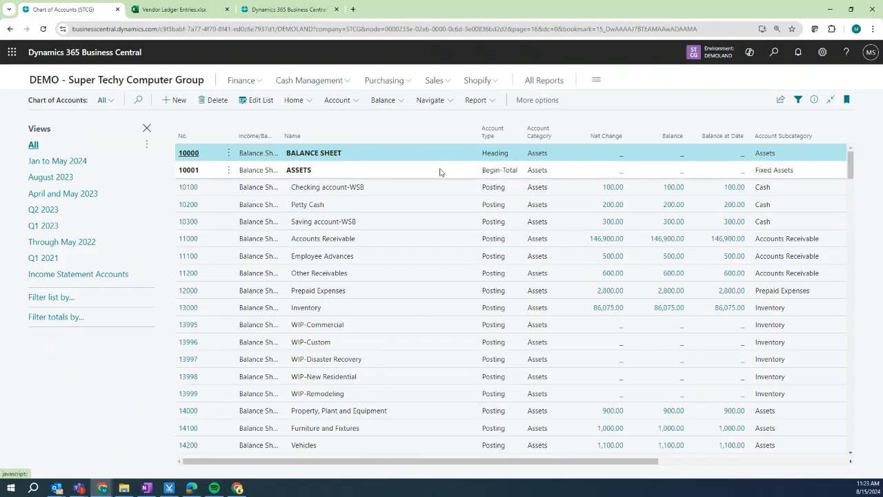
pyautogui.click(557, 176)
pyautogui.scroll(-4, 416, 265)
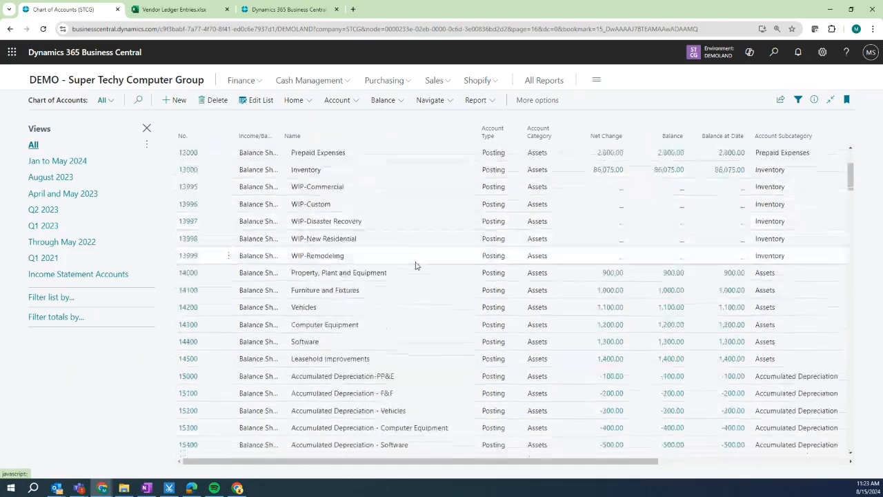
pyautogui.scroll(-2, 416, 264)
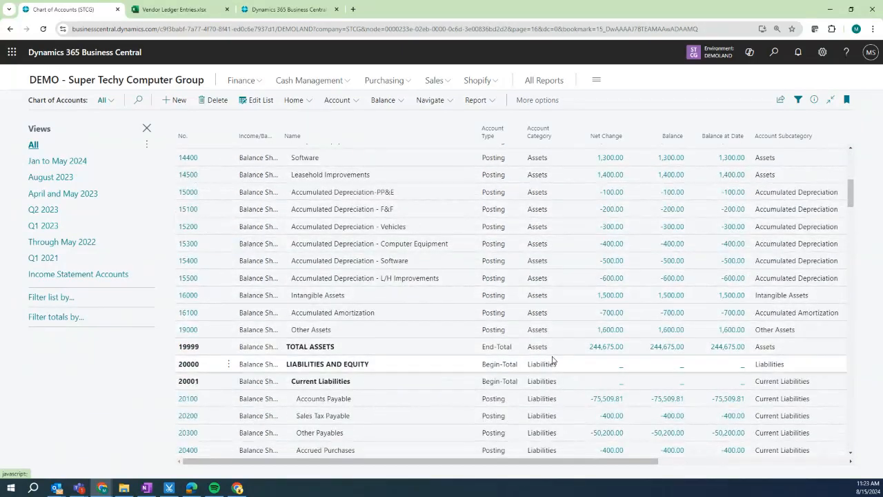
pyautogui.scroll(2, 602, 345)
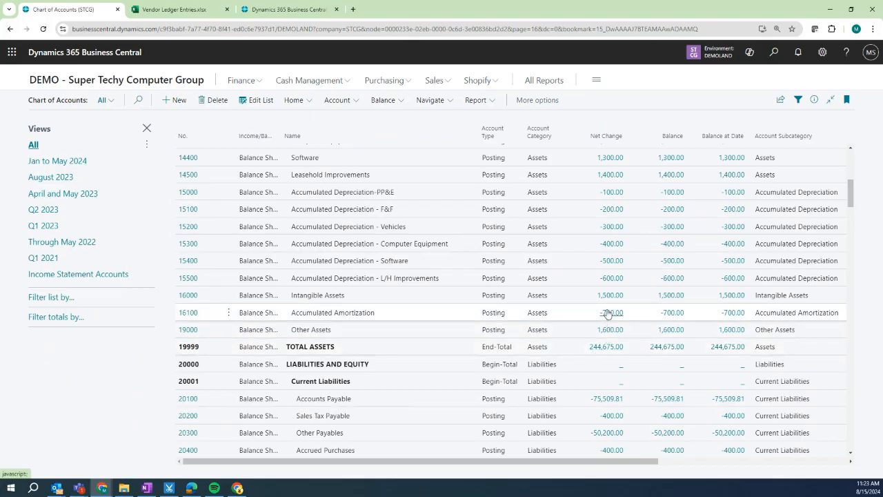
pyautogui.scroll(-3, 607, 313)
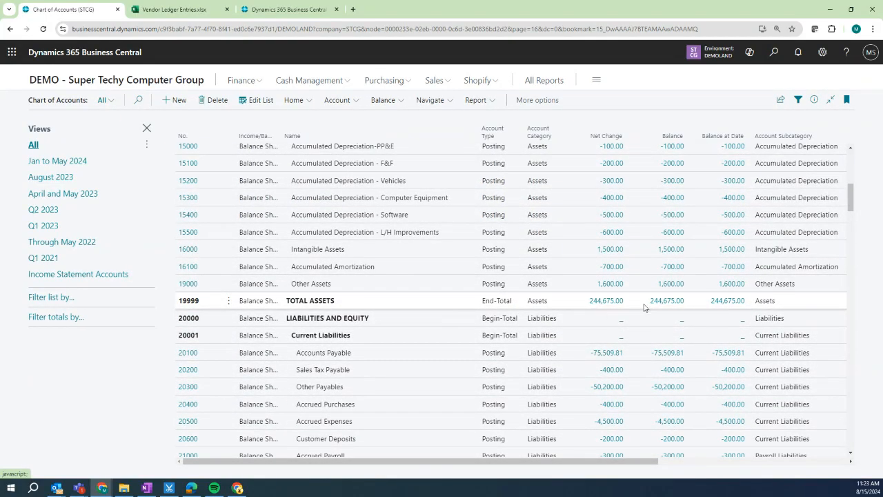
pyautogui.click(608, 306)
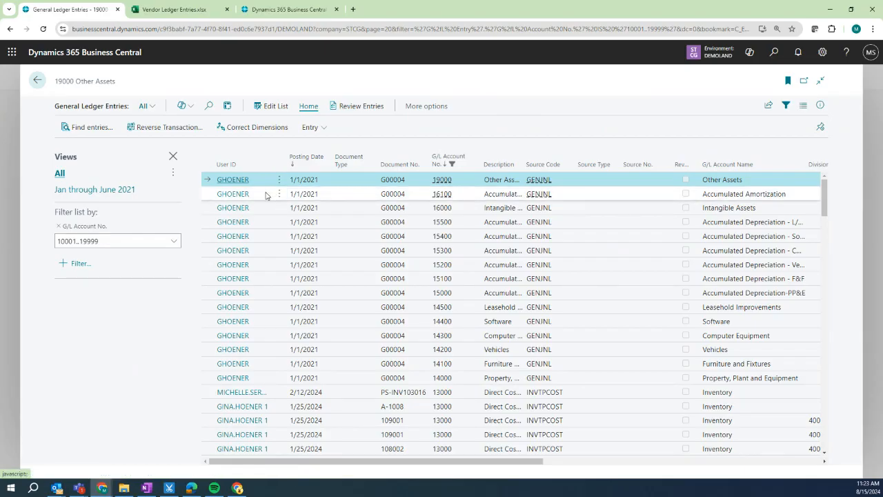
pyautogui.click(37, 80)
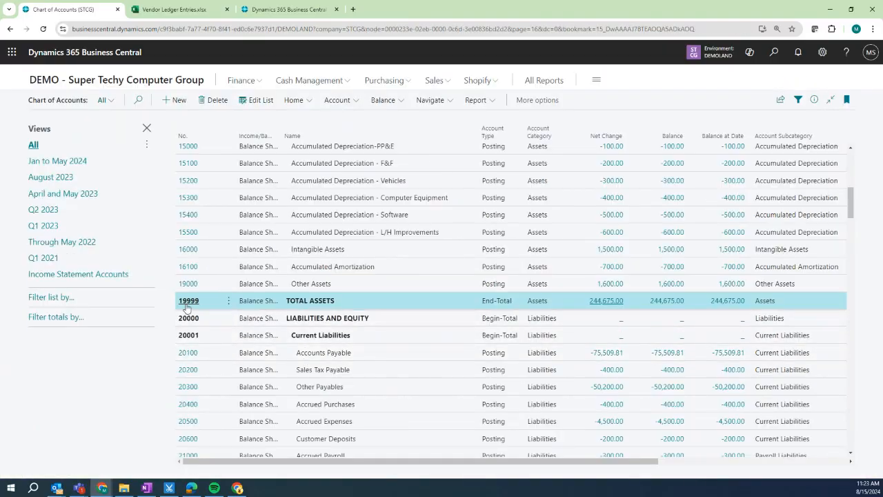
pyautogui.click(181, 303)
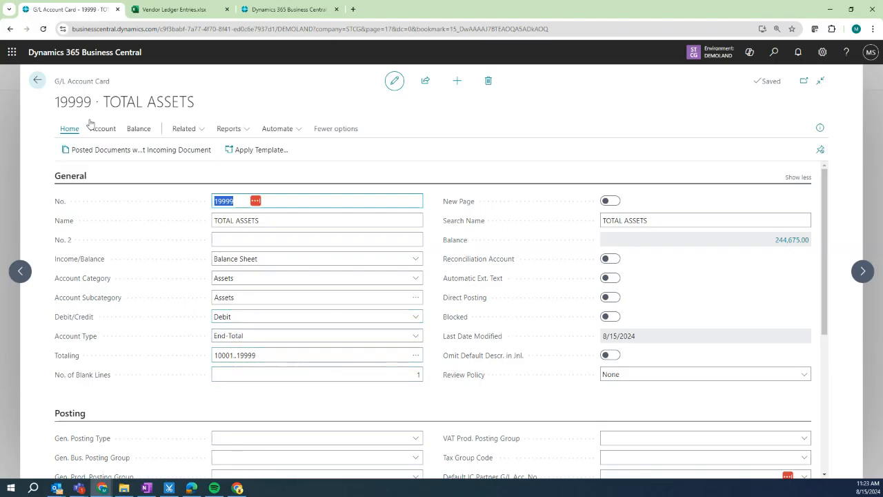
pyautogui.click(38, 80)
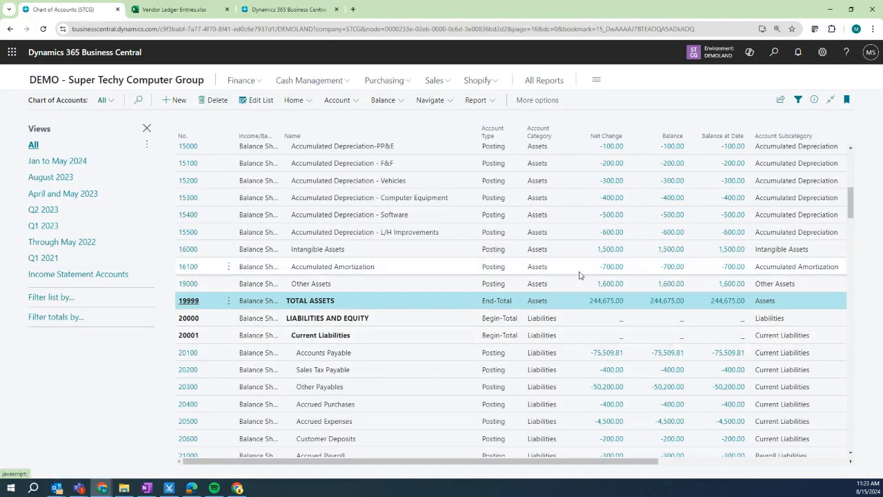
pyautogui.click(682, 358)
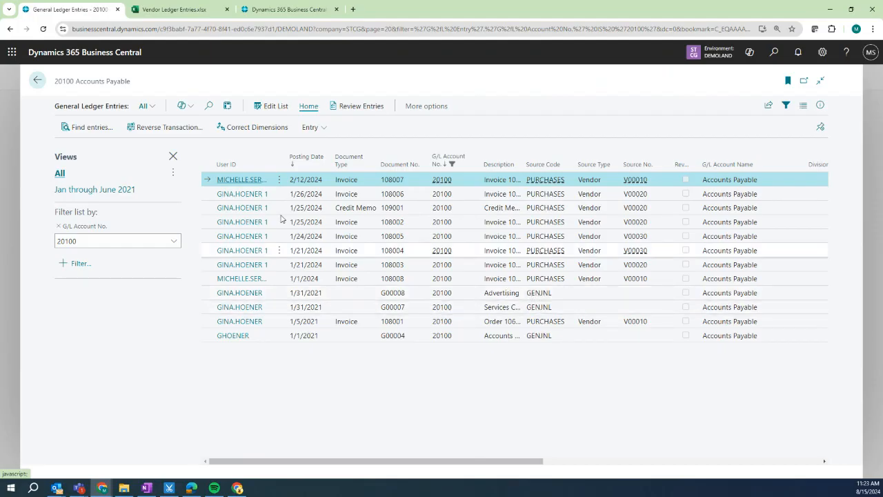
pyautogui.click(38, 82)
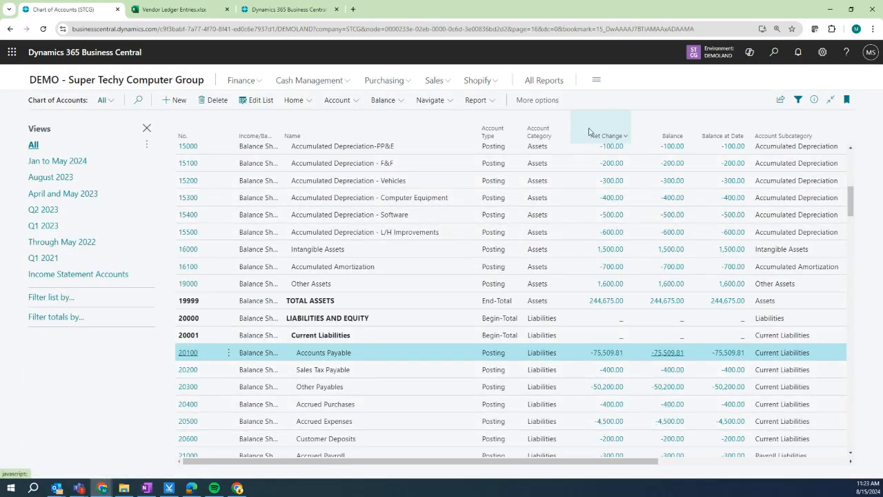
# Filter the Chart of Accounts totals by the date range 1/1..1/31.
pyautogui.click(59, 323)
pyautogui.click(54, 336)
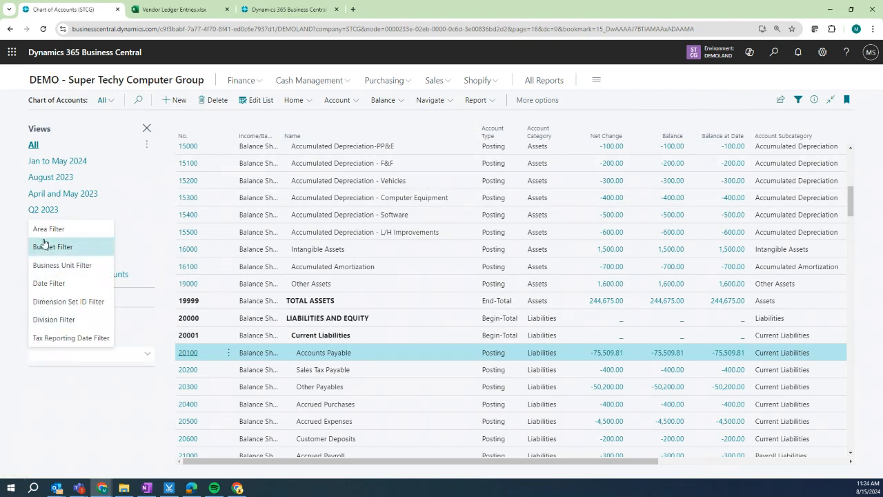
pyautogui.click(56, 284)
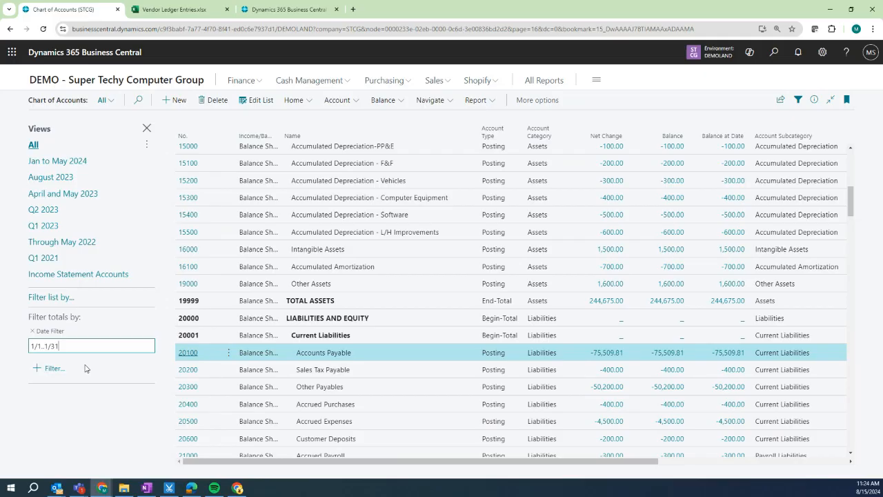
pyautogui.press('Return')
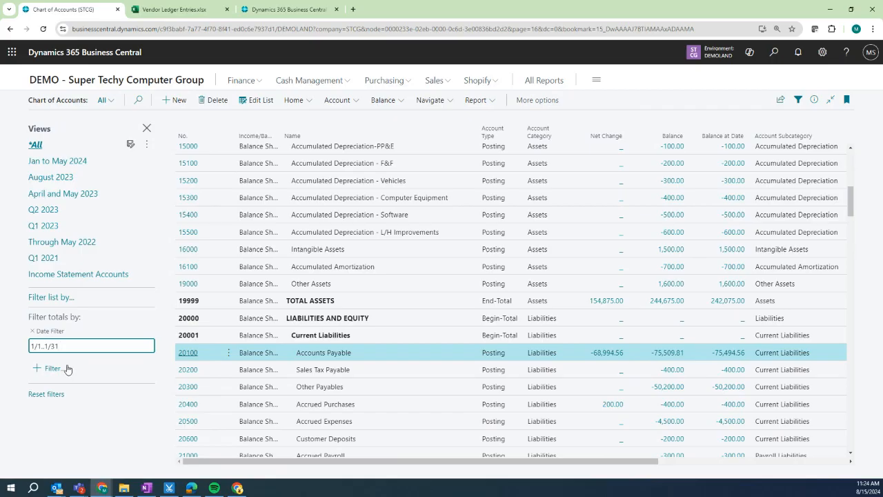
# Drill into Accounts Payable's January net change of -68,994.56, then return to the list.
pyautogui.click(599, 355)
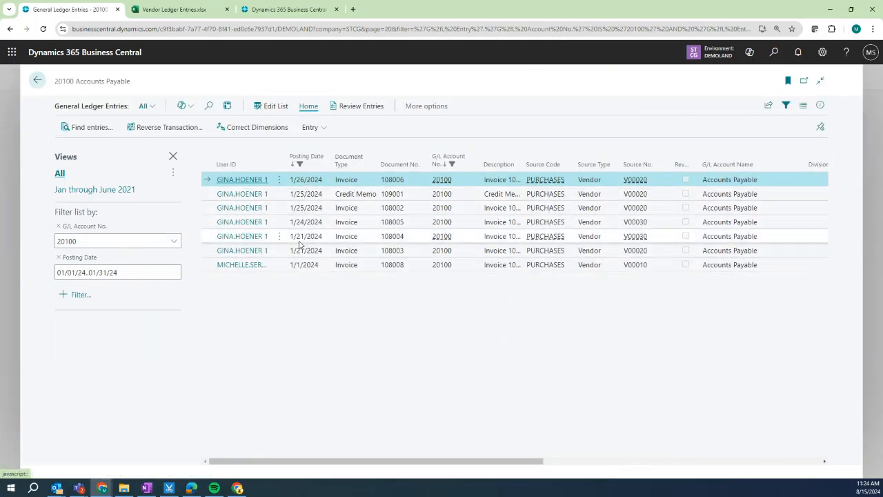
pyautogui.click(37, 81)
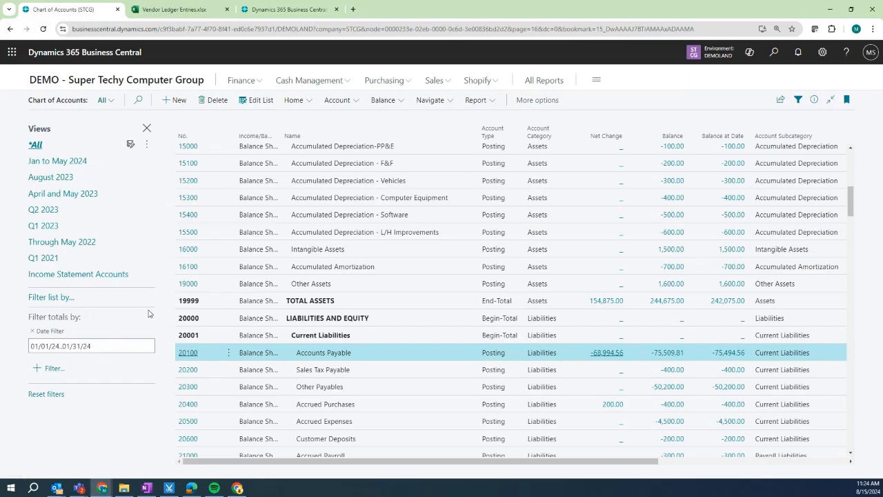
pyautogui.click(58, 100)
# Search 'Dime' and open the Dimensions page listing AREA, DEPT, DIVISION and SECTOR.
pyautogui.hotkey('alt', 'q')
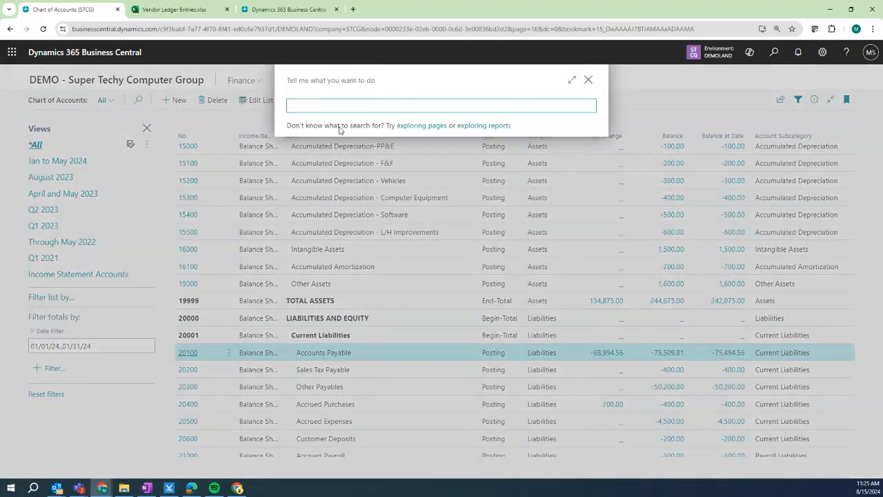
pyautogui.write('Dimension')
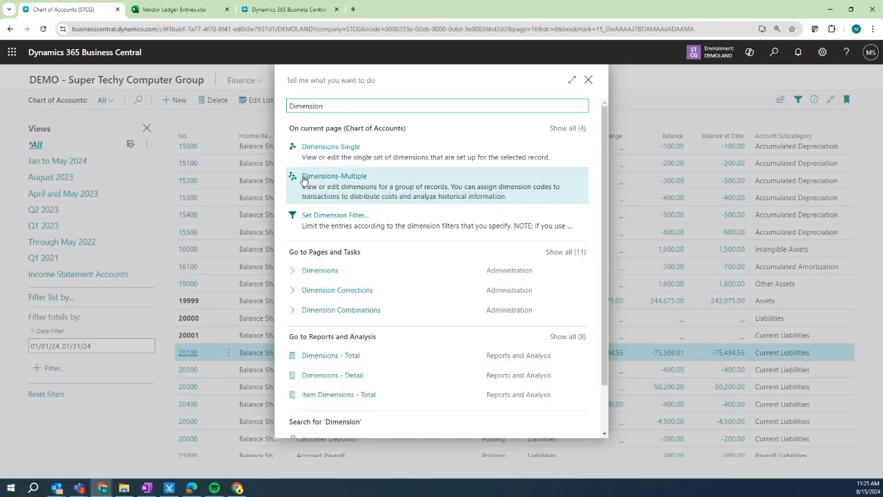
pyautogui.click(316, 266)
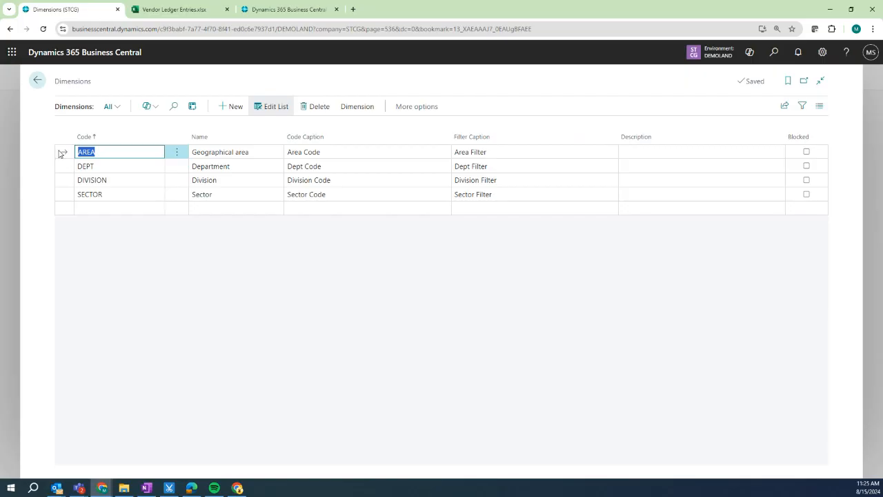
# View the AREA dimension's values and return to the Dimensions list.
pyautogui.click(360, 109)
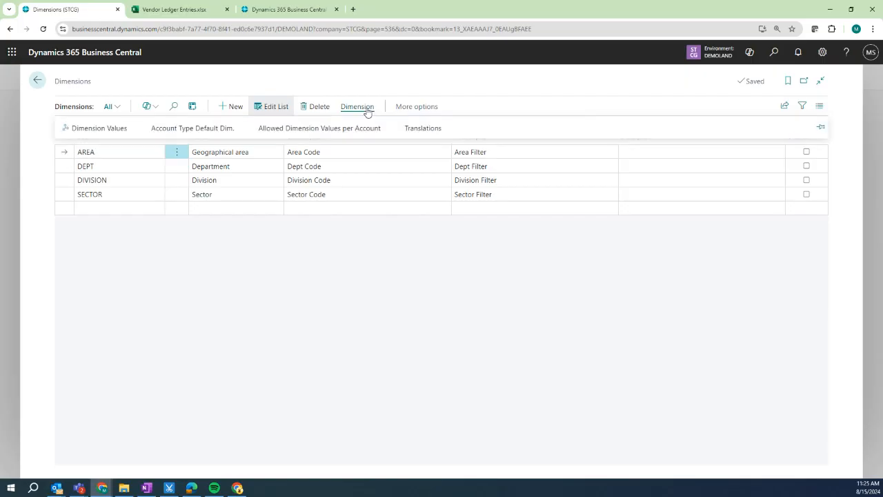
pyautogui.click(98, 129)
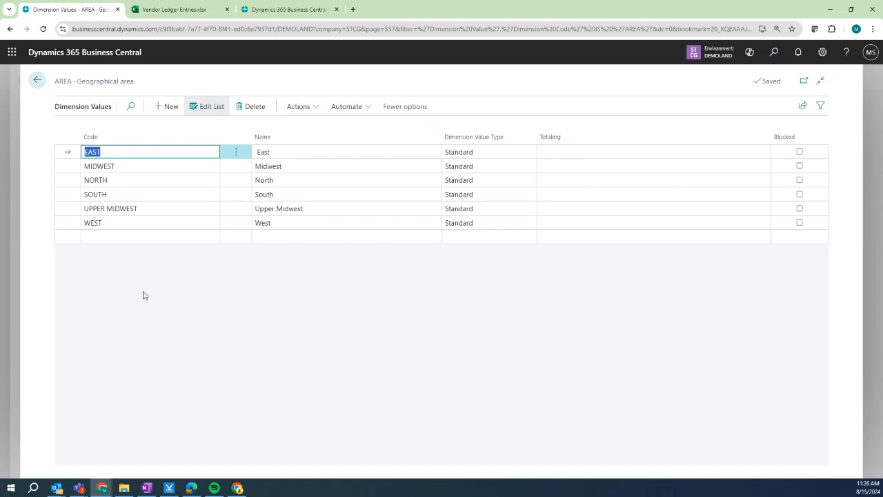
pyautogui.click(37, 80)
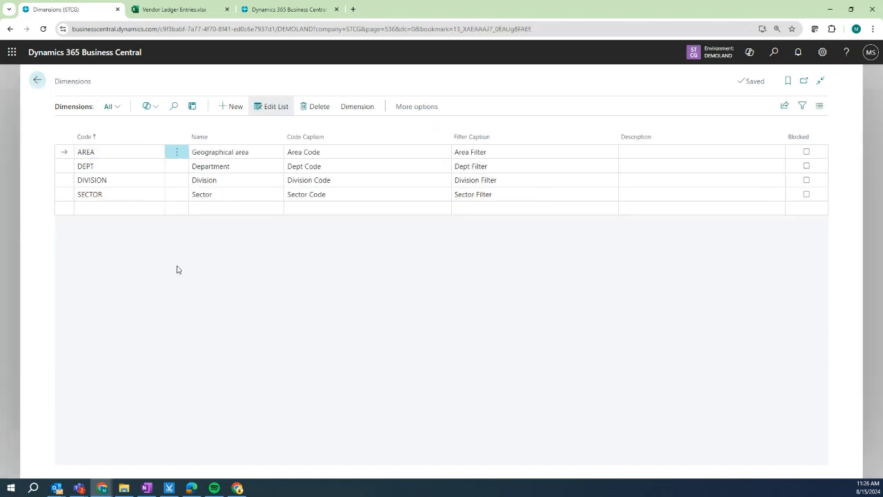
# Review DEPT's values, including LEADERSHIP and MARKETING, then open DIVISION's dimension values.
pyautogui.click(62, 166)
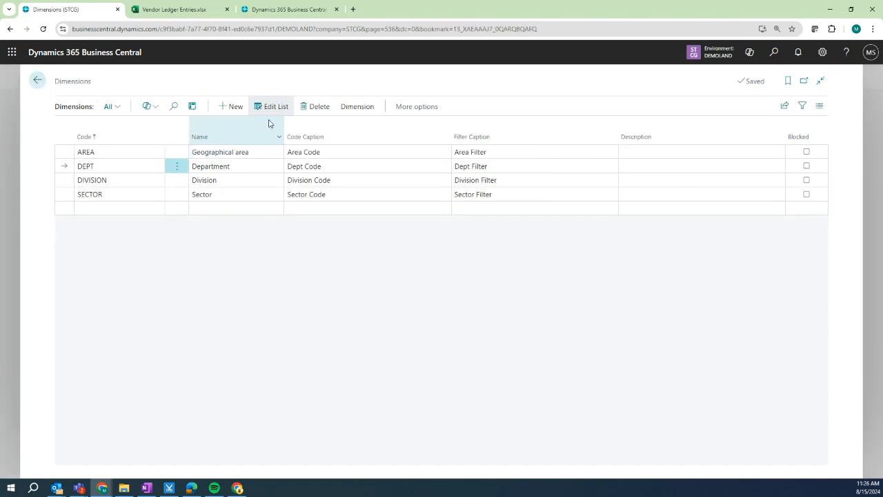
pyautogui.click(356, 107)
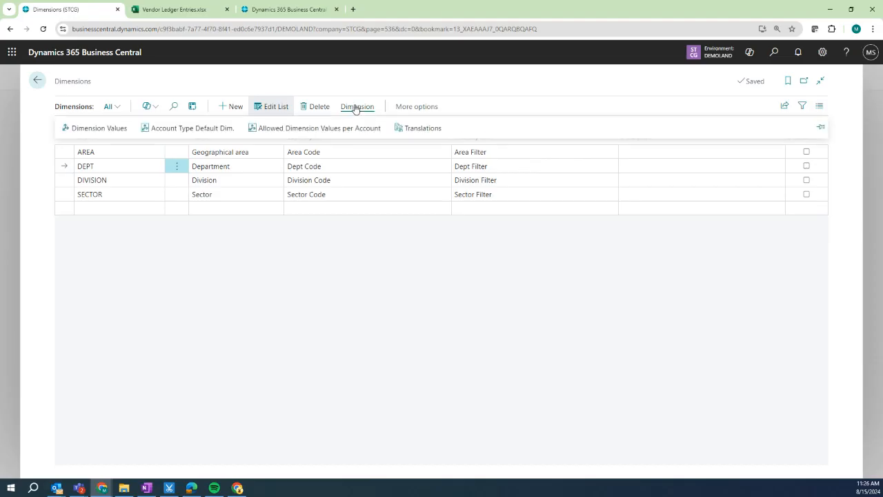
pyautogui.click(118, 129)
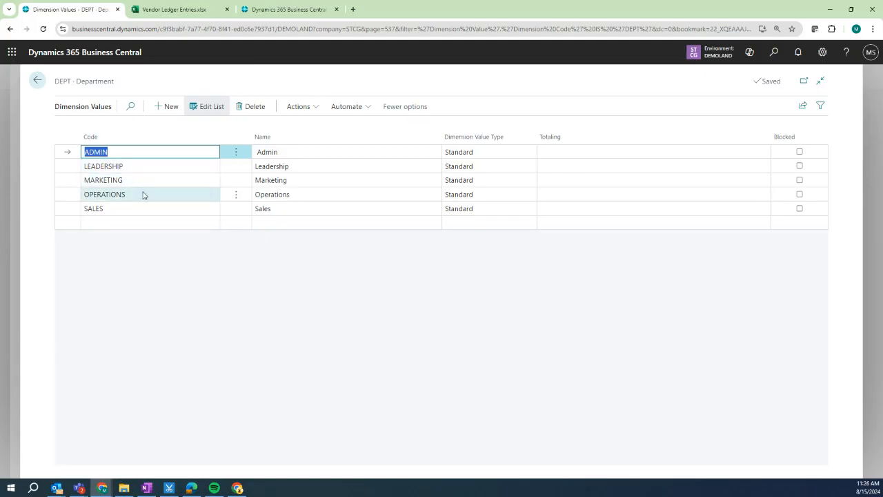
pyautogui.click(71, 167)
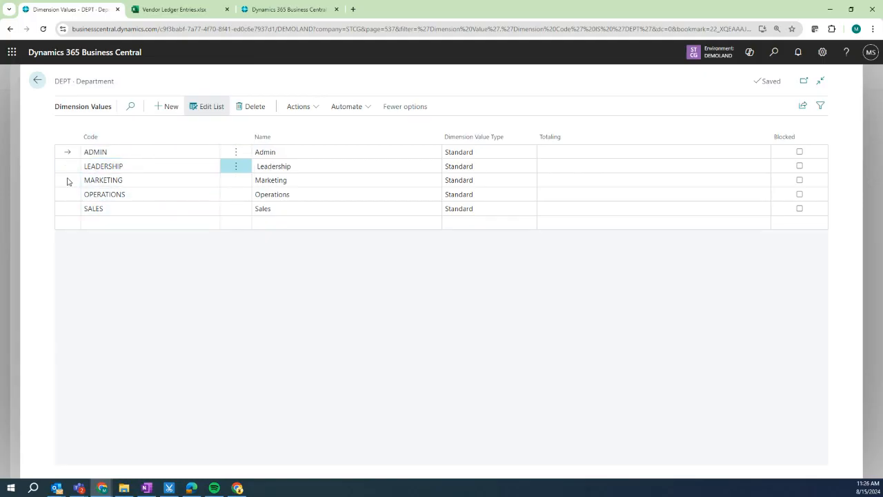
pyautogui.click(67, 181)
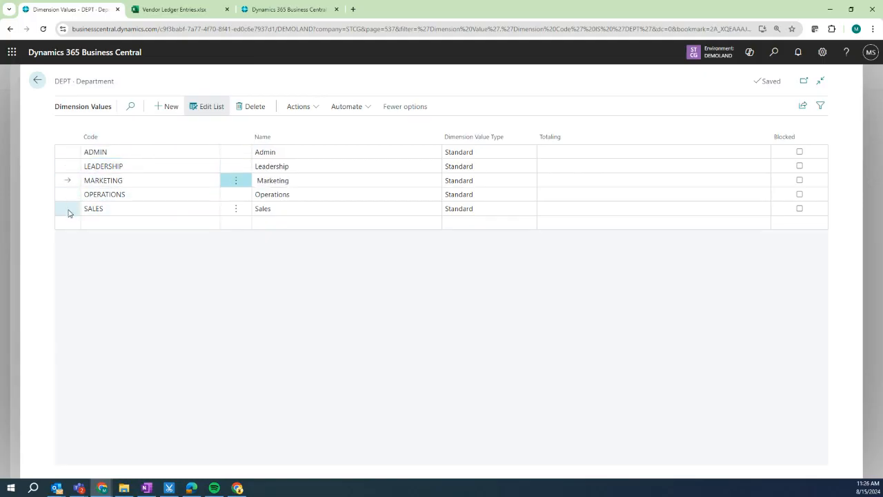
pyautogui.click(37, 80)
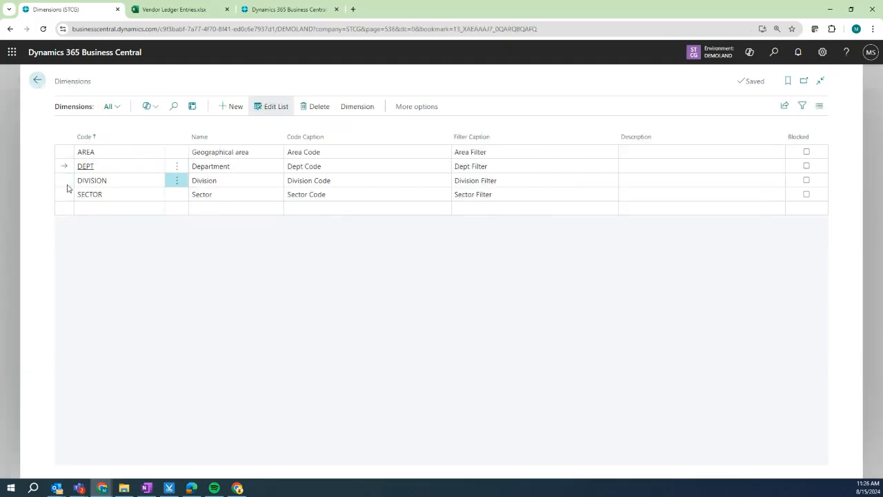
pyautogui.click(345, 109)
pyautogui.click(117, 131)
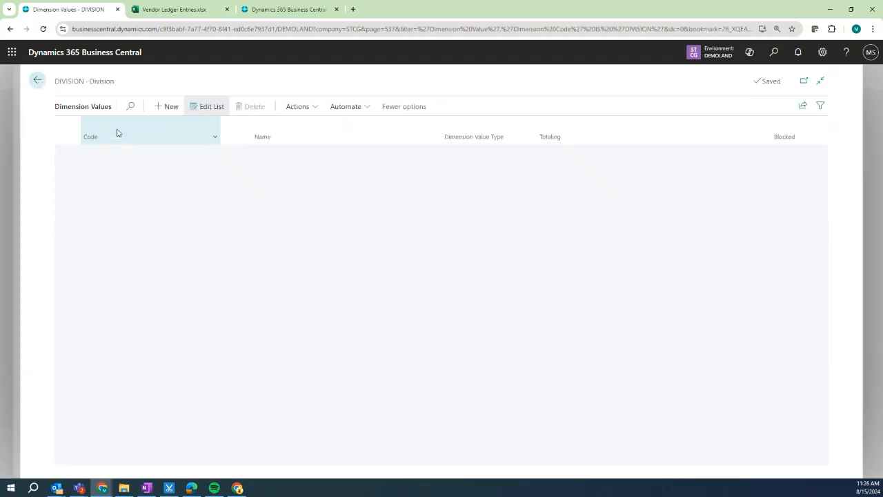
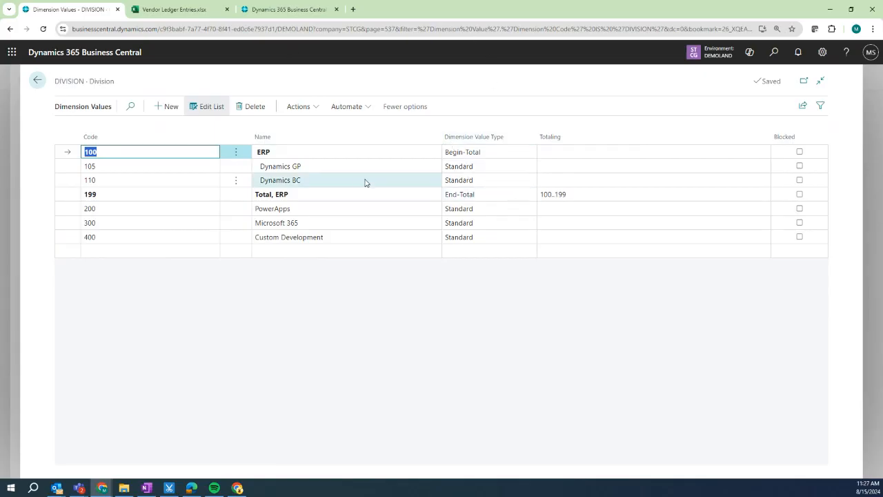
# Open the SECTOR dimension's values (codes 100–270) and return to the Dimensions list.
pyautogui.click(37, 81)
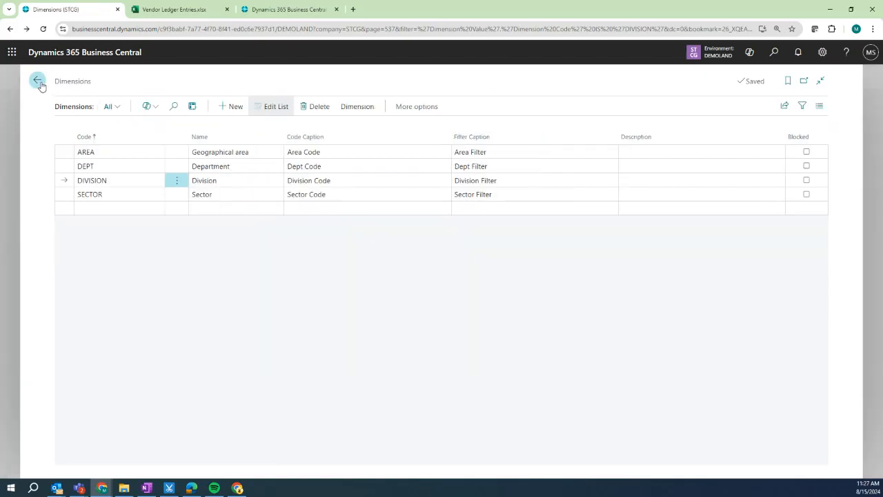
pyautogui.click(69, 196)
pyautogui.click(358, 107)
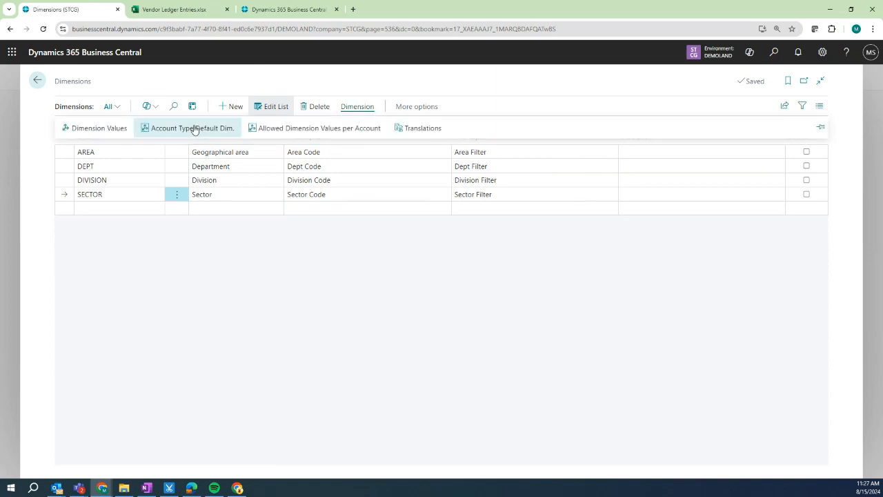
pyautogui.click(95, 128)
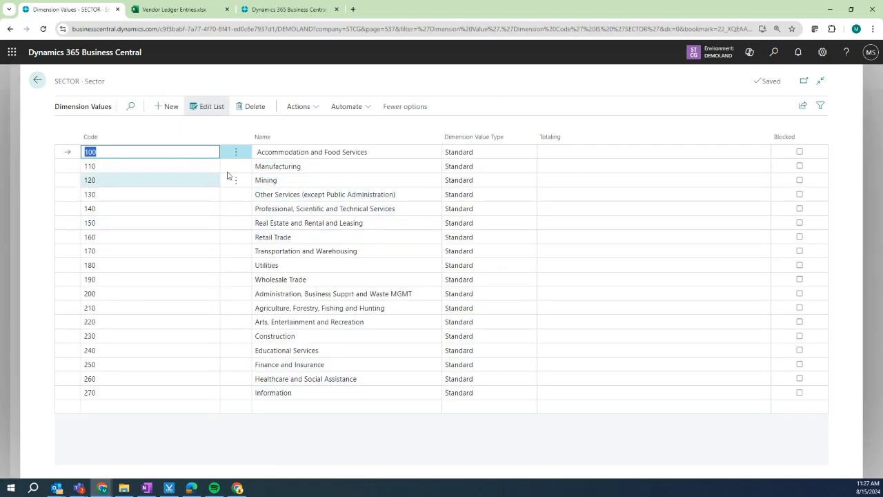
pyautogui.click(46, 136)
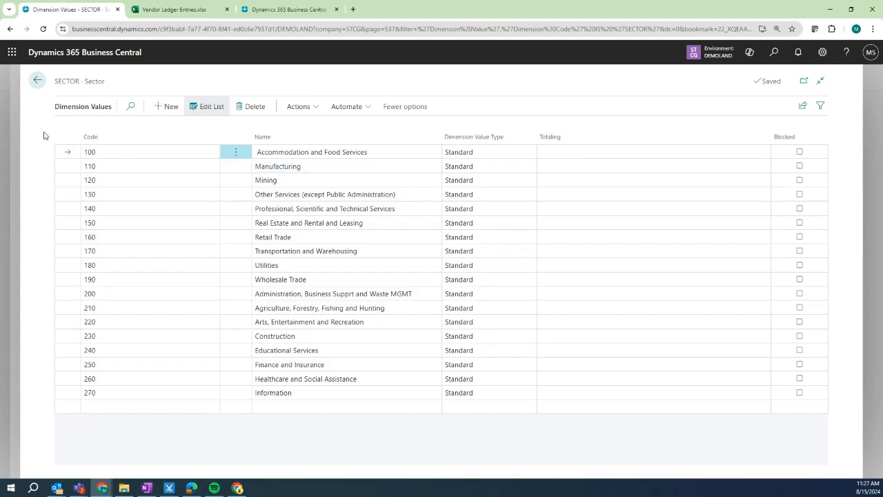
pyautogui.click(35, 82)
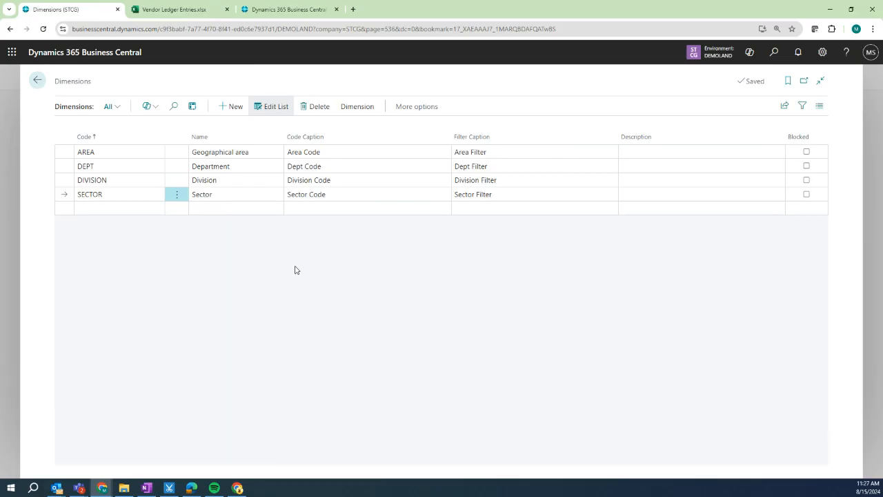
# Leave the Chart of Accounts and open the Sales area to start a new customer.
pyautogui.click(36, 81)
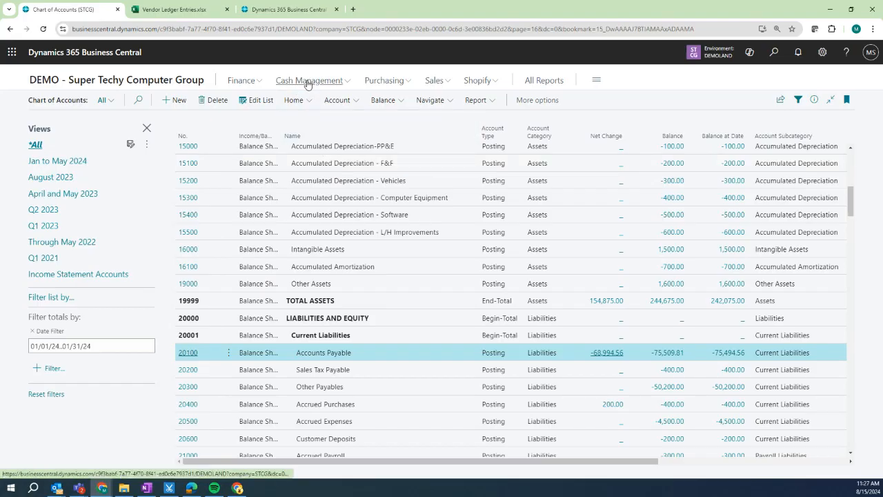
pyautogui.click(436, 81)
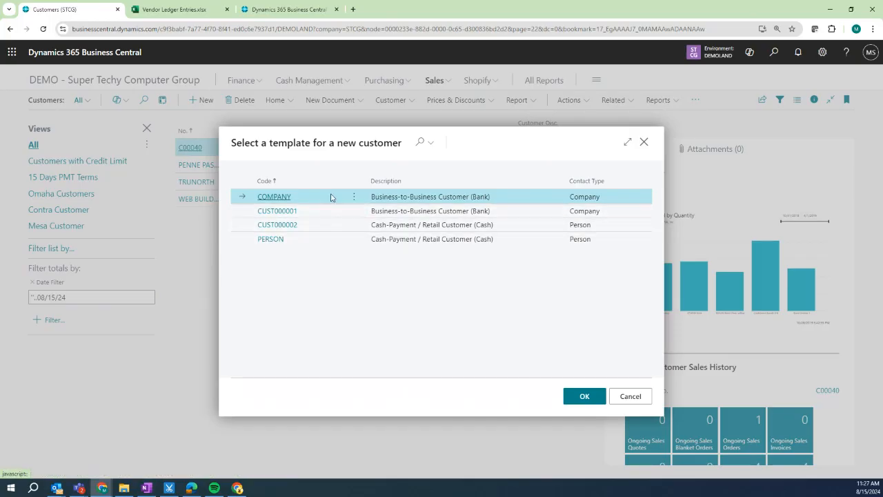
# Create customer C00080 from the CUST000001 template and review its card sections.
pyautogui.click(282, 216)
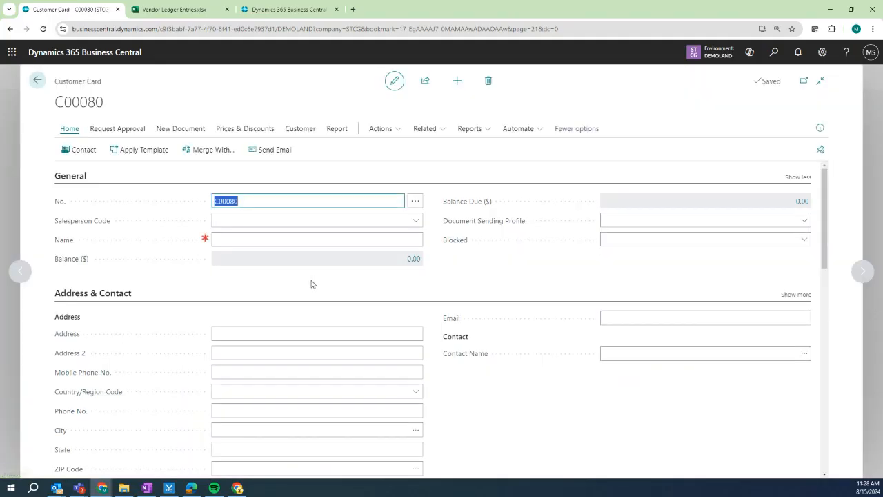
pyautogui.scroll(-5, 432, 375)
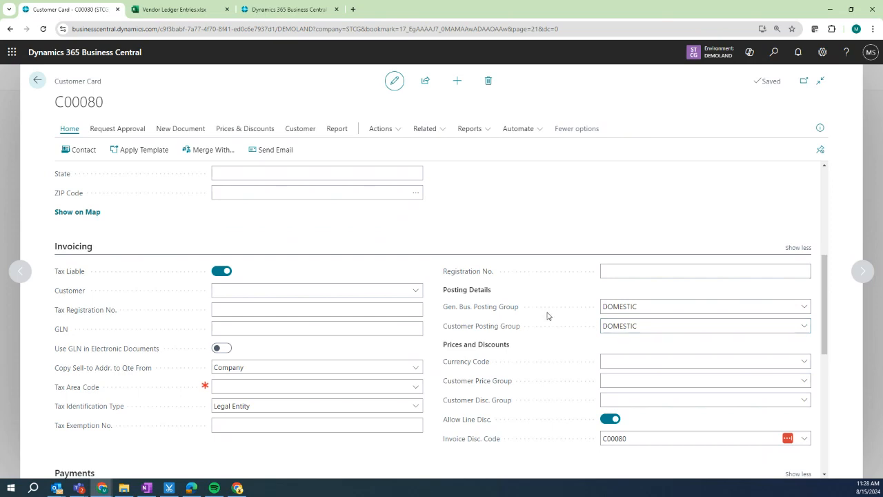
pyautogui.scroll(-3, 543, 318)
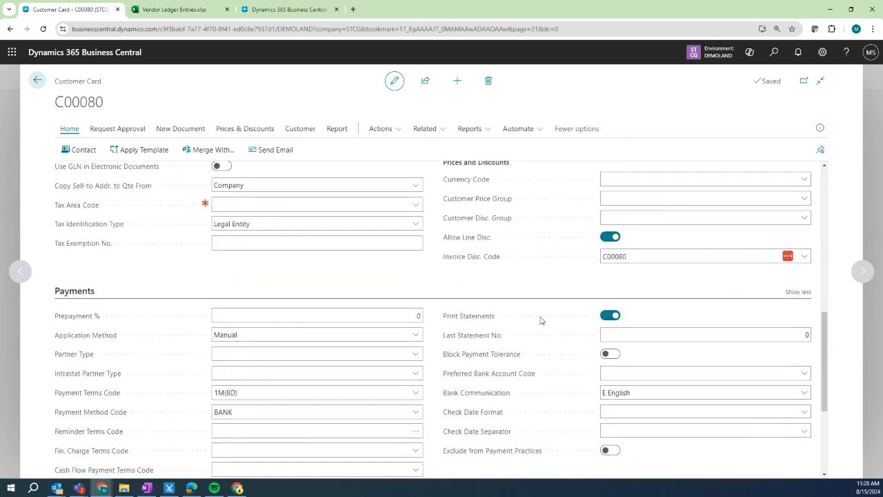
pyautogui.scroll(-2, 541, 320)
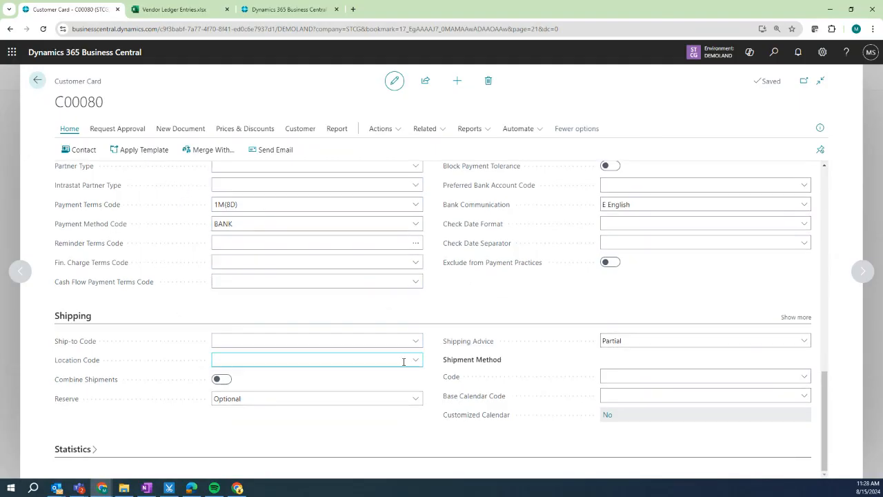
pyautogui.scroll(6, 405, 364)
pyautogui.scroll(3, 405, 367)
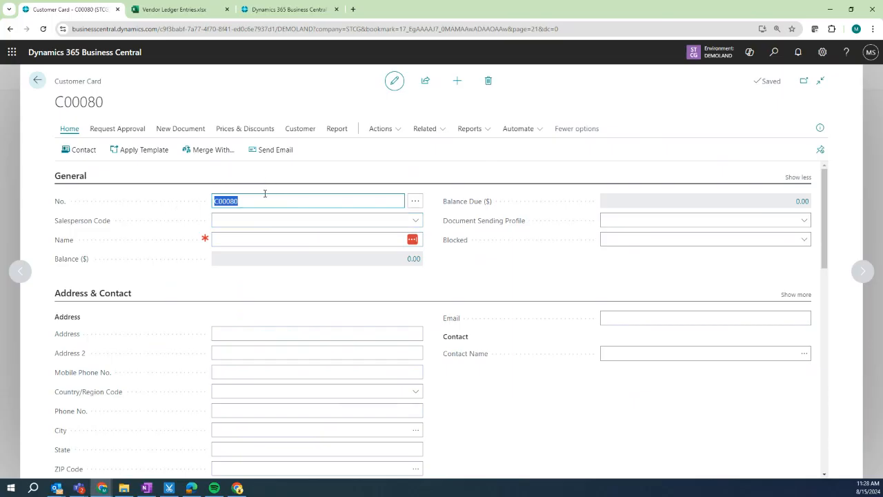
# Enter the customer's full name in the Name field.
pyautogui.click(269, 241)
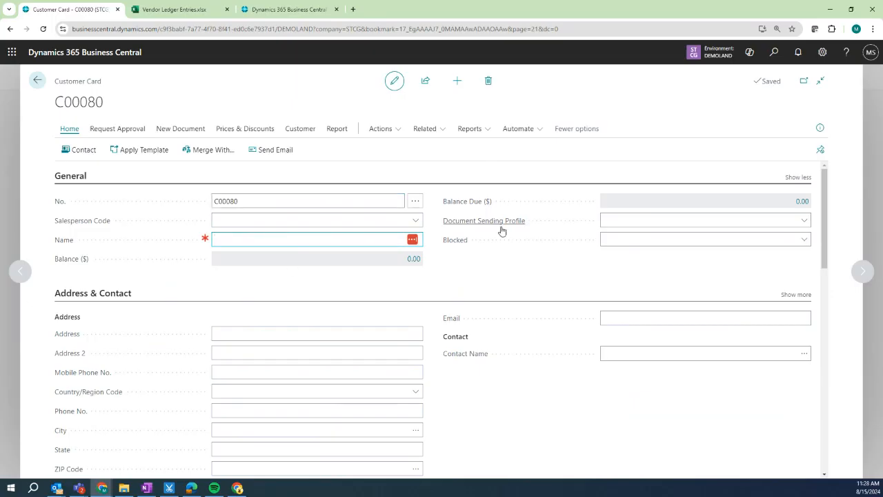
pyautogui.moveTo(500, 228)
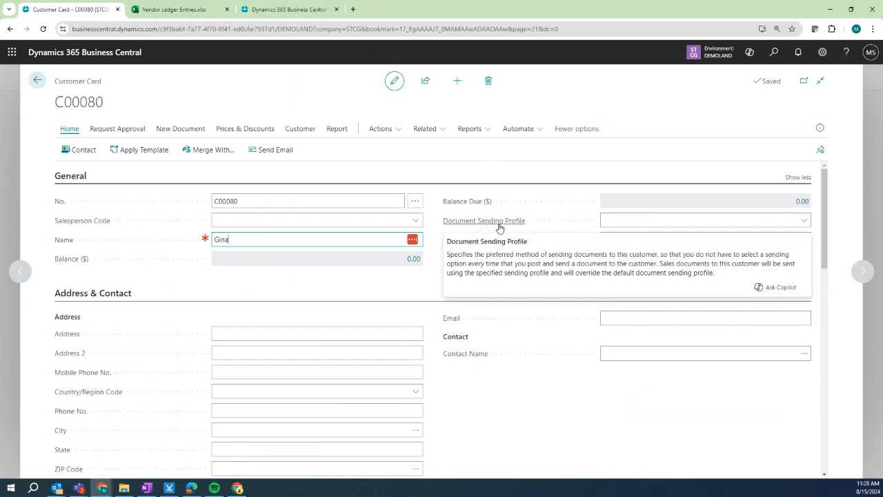
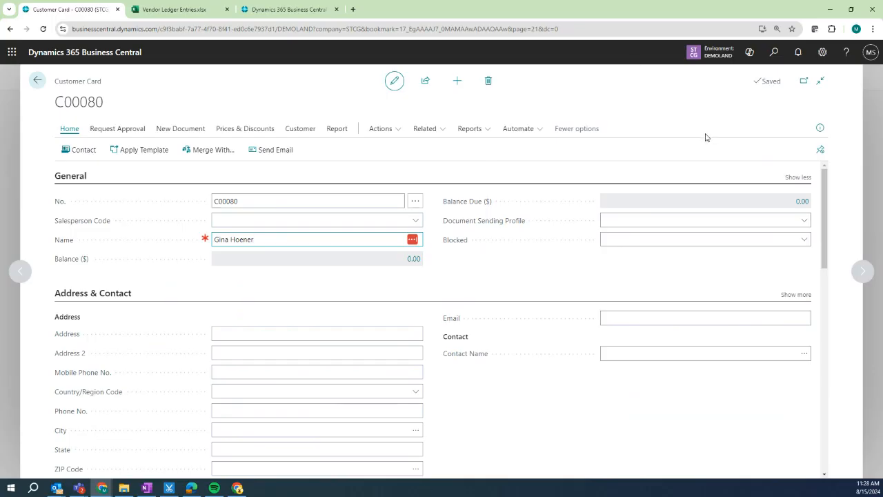
# Personalize the customer card, moving Document Sending Profile below the Name field.
pyautogui.click(824, 54)
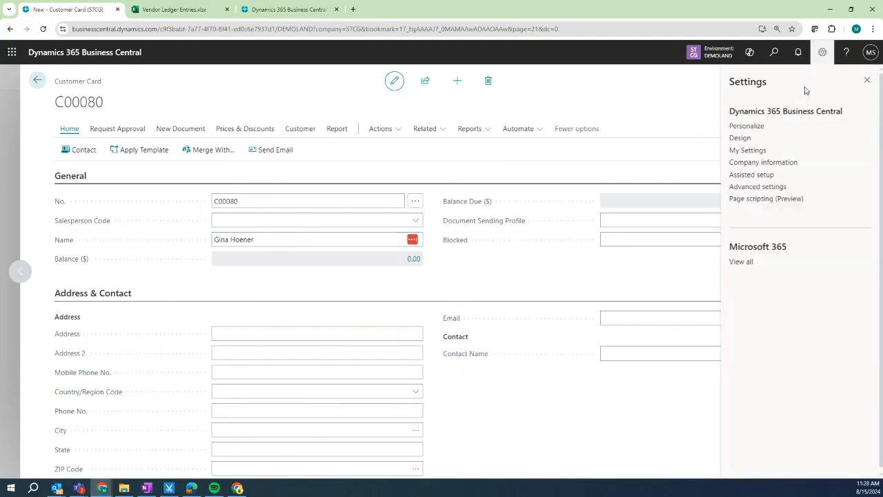
pyautogui.click(755, 127)
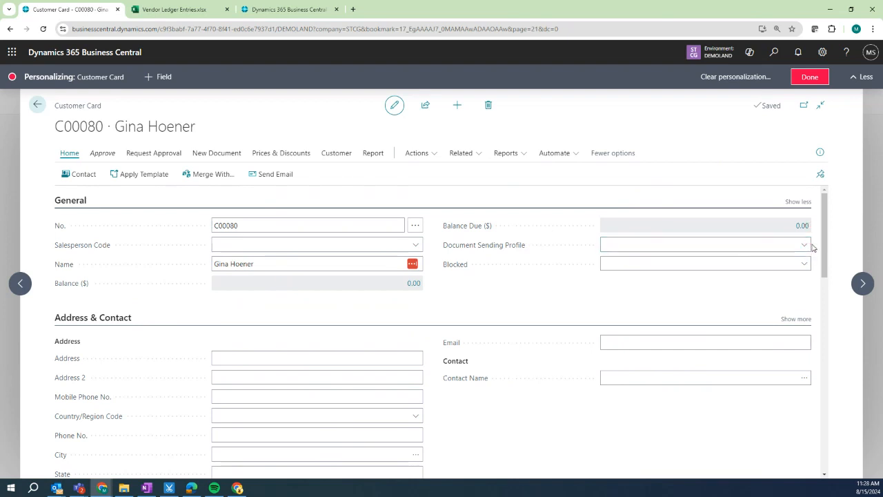
pyautogui.click(808, 244)
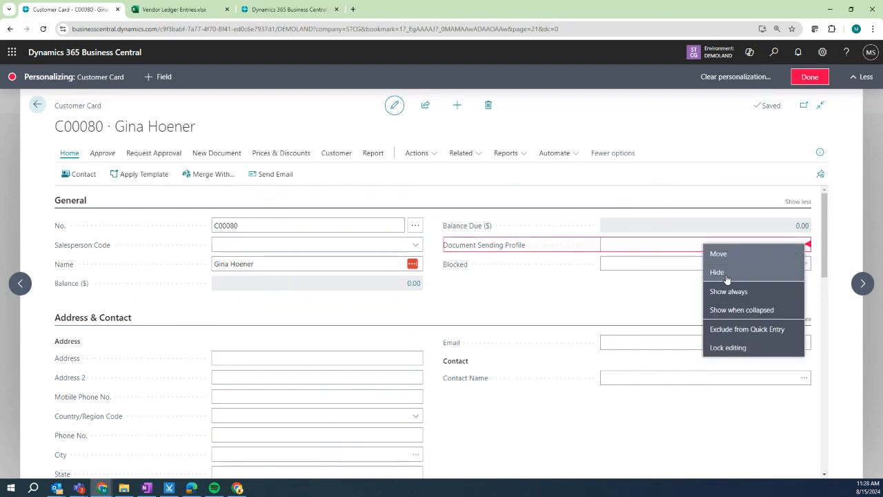
pyautogui.click(524, 302)
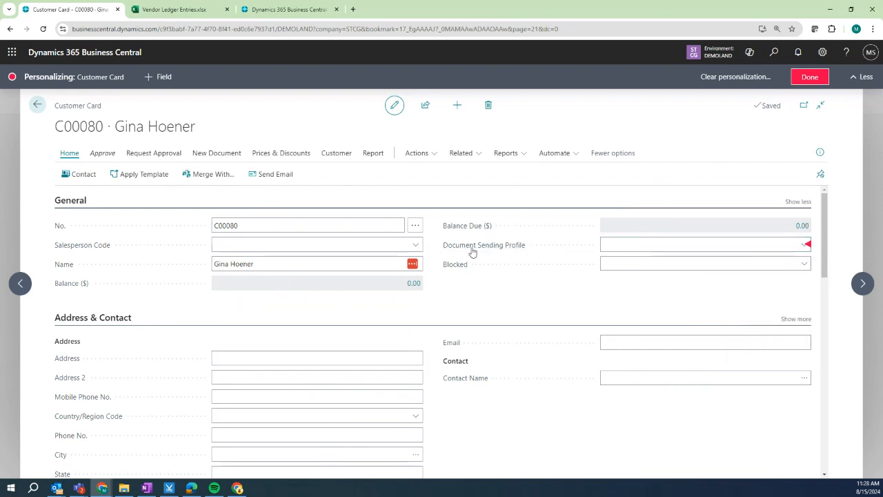
pyautogui.moveTo(473, 253); pyautogui.dragTo(148, 278)
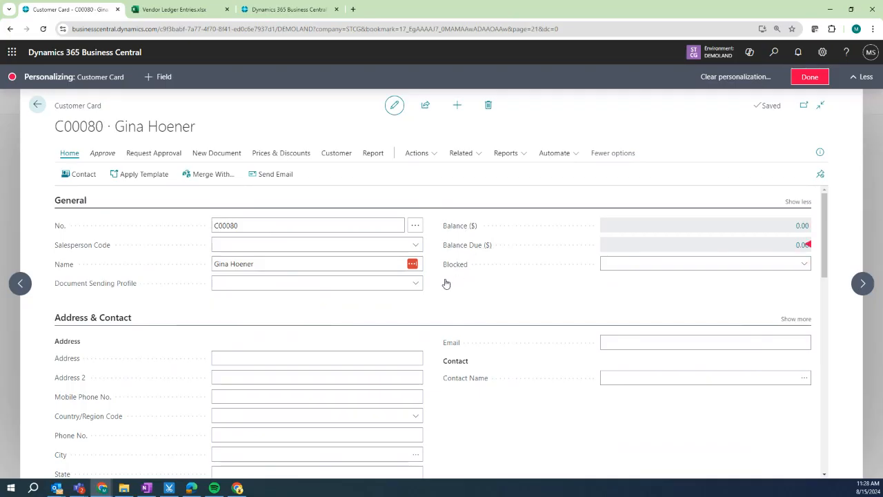
# Set Contact Code to Show always so it appears in the collapsed Address & Contact section.
pyautogui.scroll(-2, 273, 351)
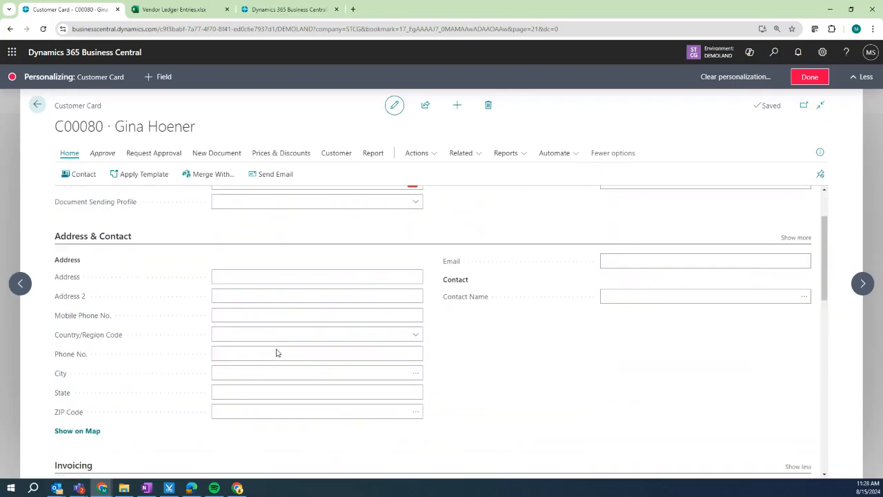
pyautogui.scroll(1, 276, 353)
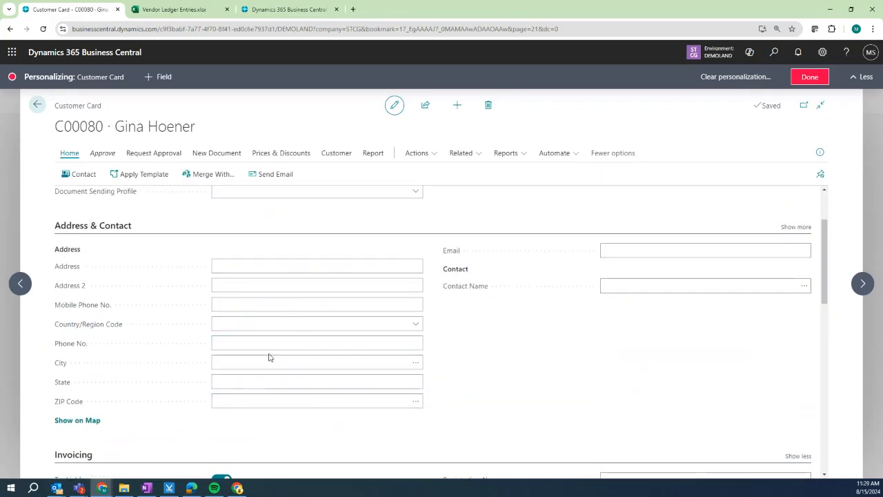
pyautogui.click(793, 230)
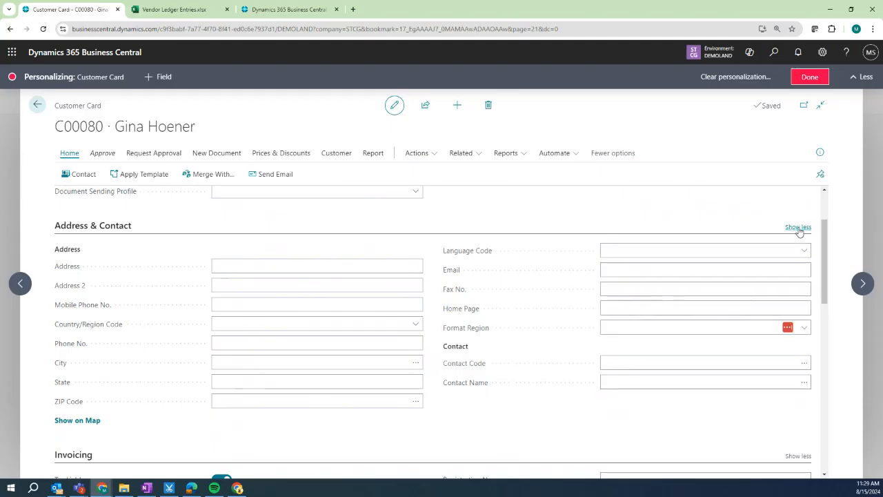
pyautogui.click(799, 229)
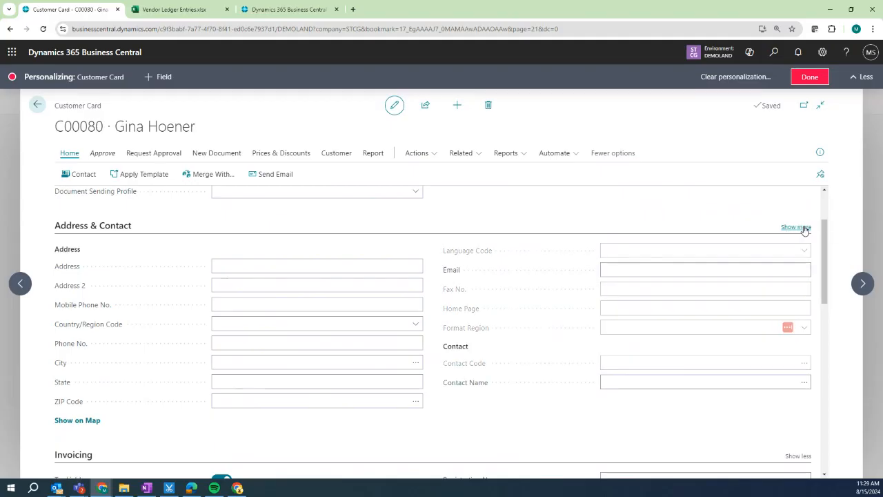
pyautogui.click(797, 228)
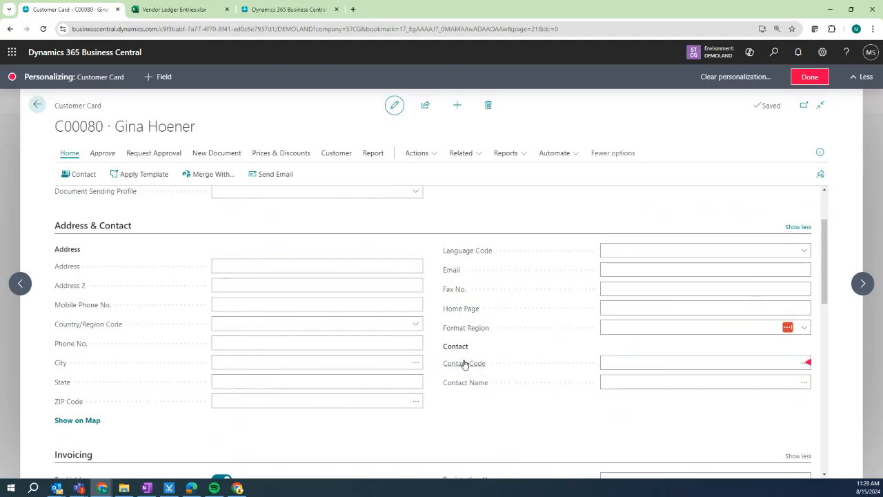
pyautogui.click(807, 364)
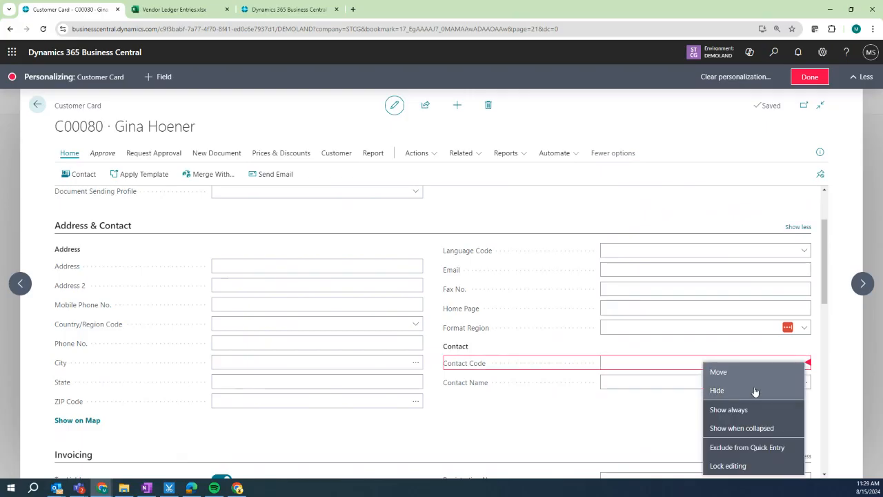
pyautogui.click(753, 411)
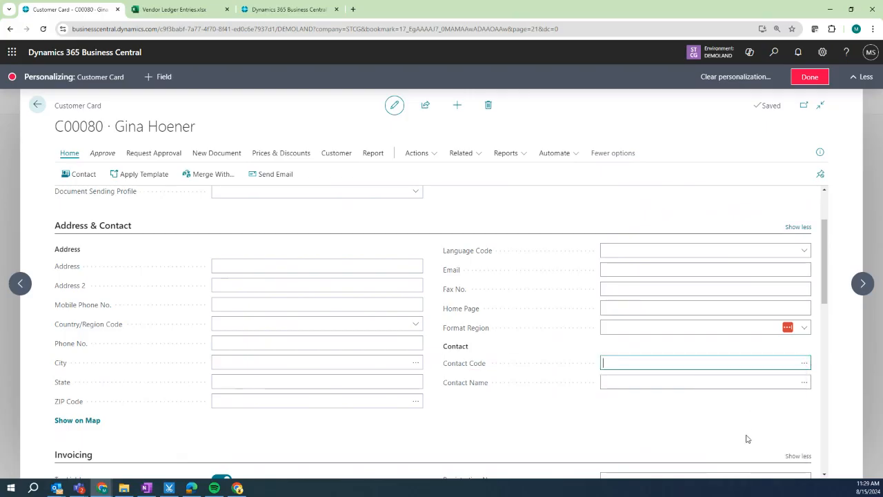
pyautogui.click(799, 227)
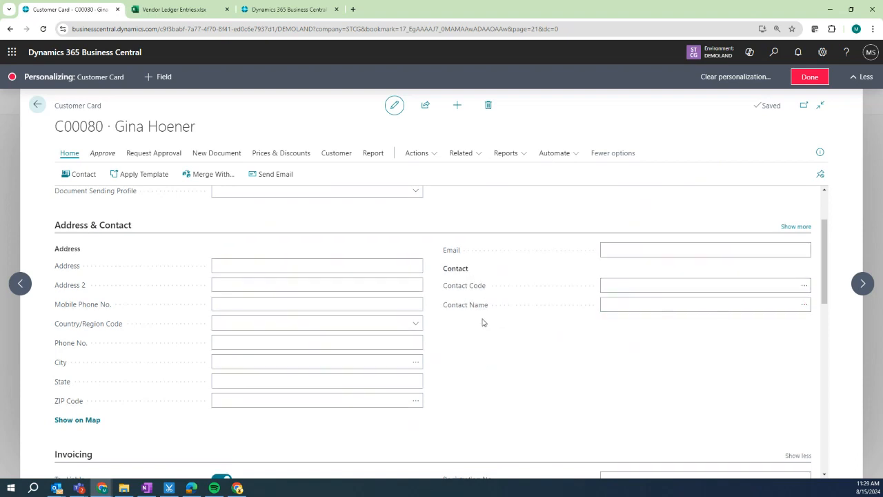
pyautogui.scroll(-4, 484, 318)
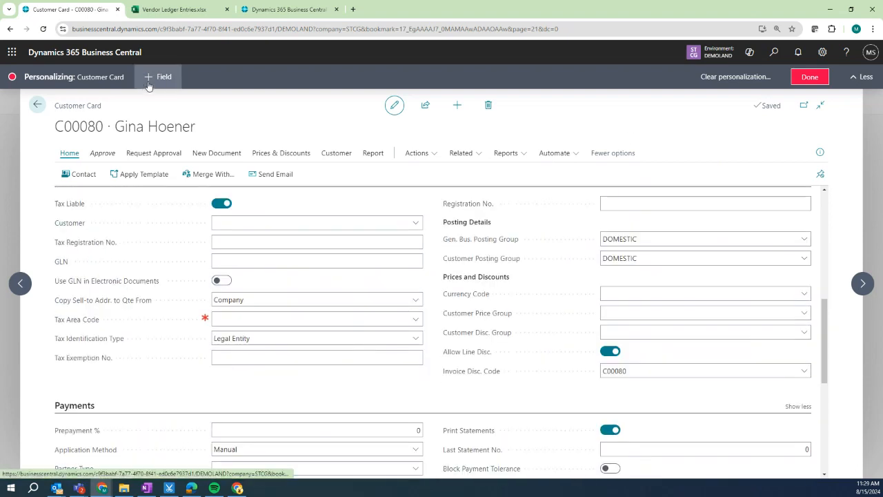
# Add the Name 2 field beneath Name and finish personalizing the customer card.
pyautogui.click(157, 77)
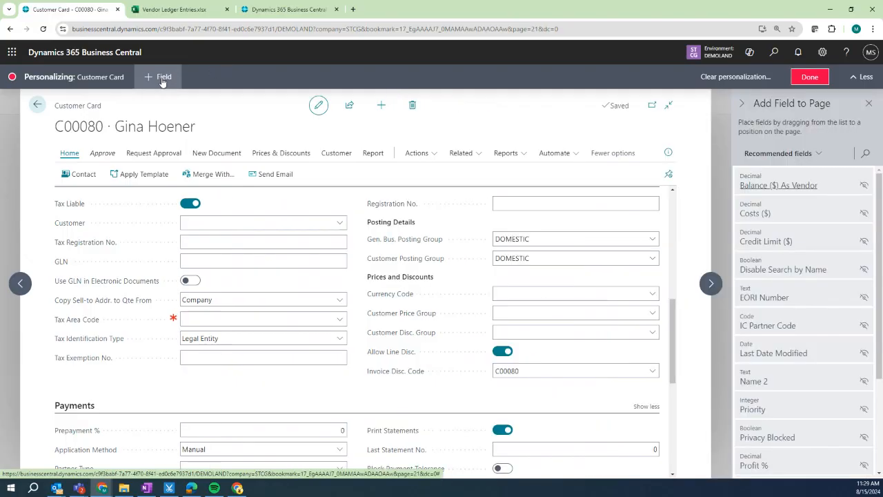
pyautogui.scroll(6, 384, 308)
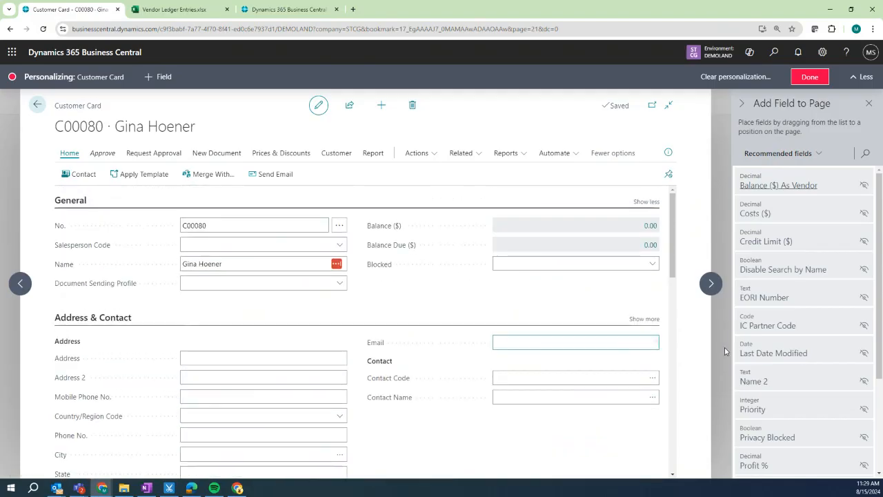
pyautogui.scroll(-2, 753, 385)
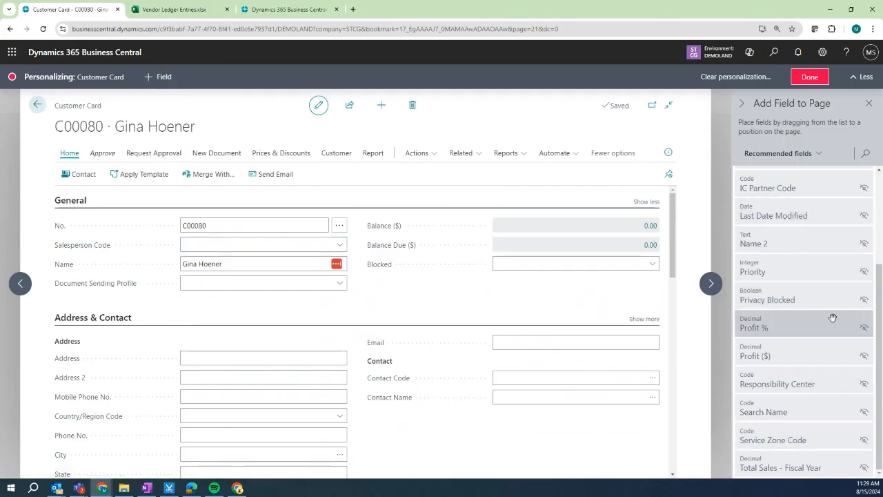
pyautogui.scroll(1, 815, 334)
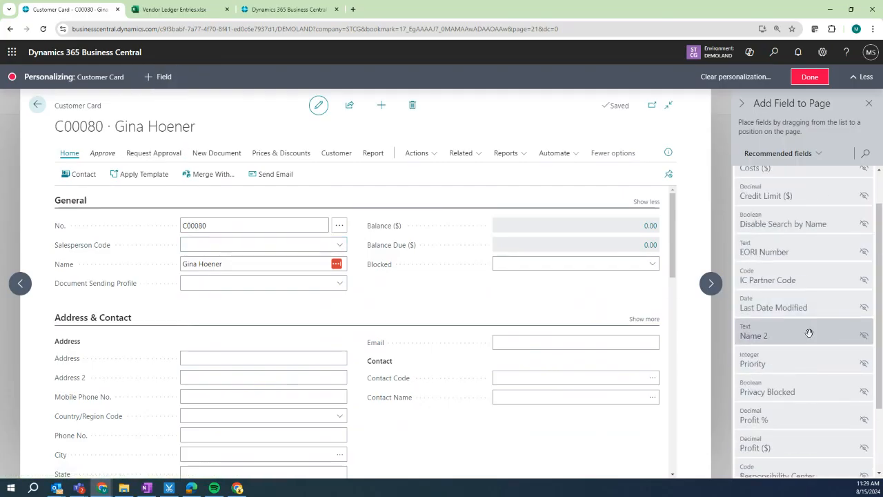
pyautogui.moveTo(810, 333); pyautogui.dragTo(83, 288)
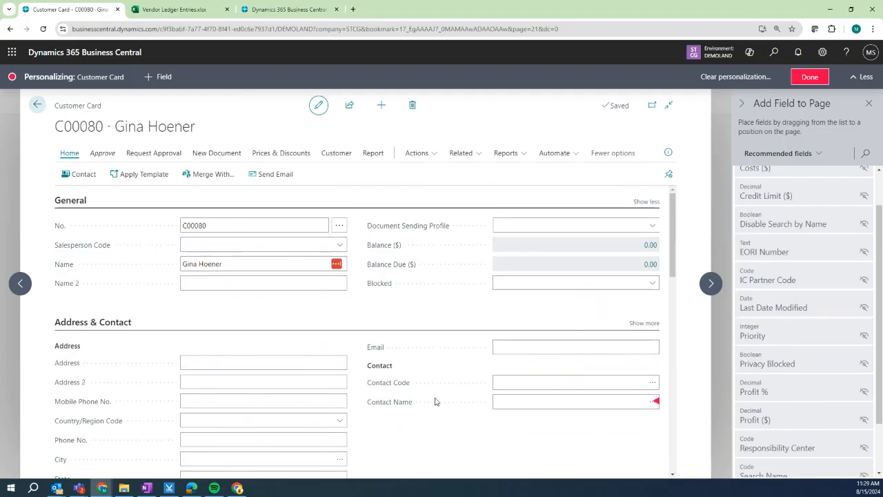
pyautogui.click(810, 84)
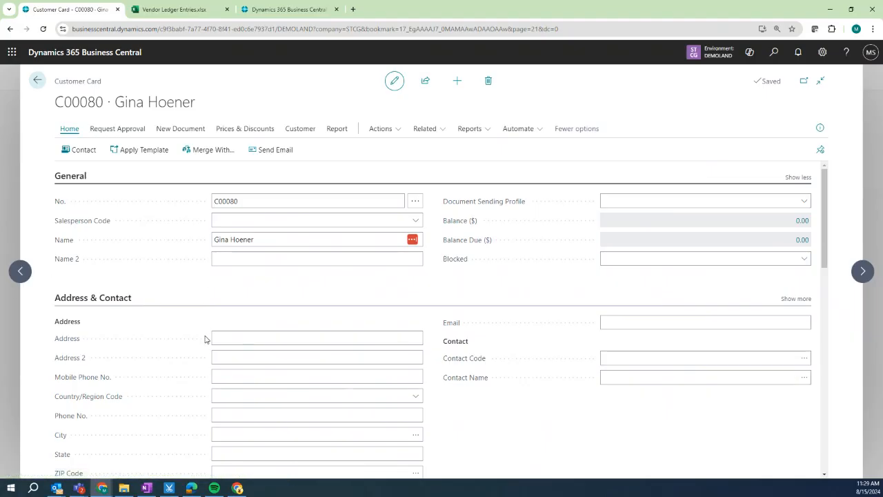
pyautogui.scroll(-1, 204, 339)
pyautogui.click(243, 295)
pyautogui.write('13')
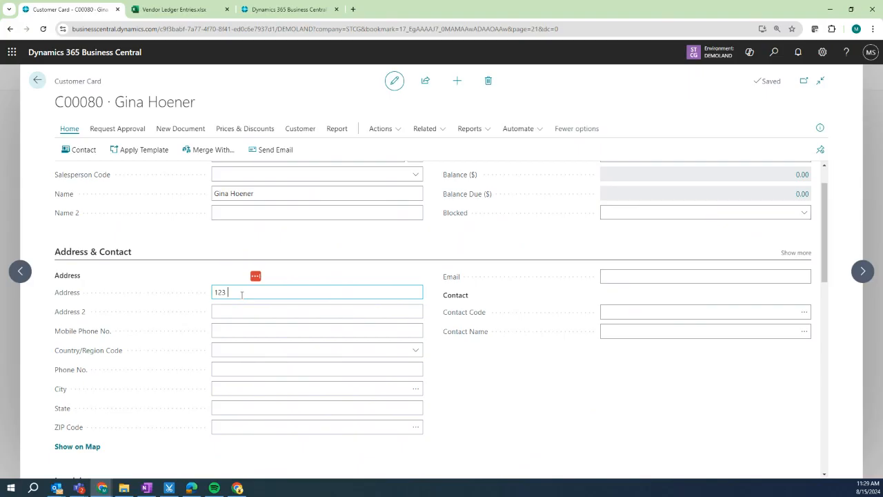
pyautogui.press('Tab')
pyautogui.press('Tab')
pyautogui.press('Tab')
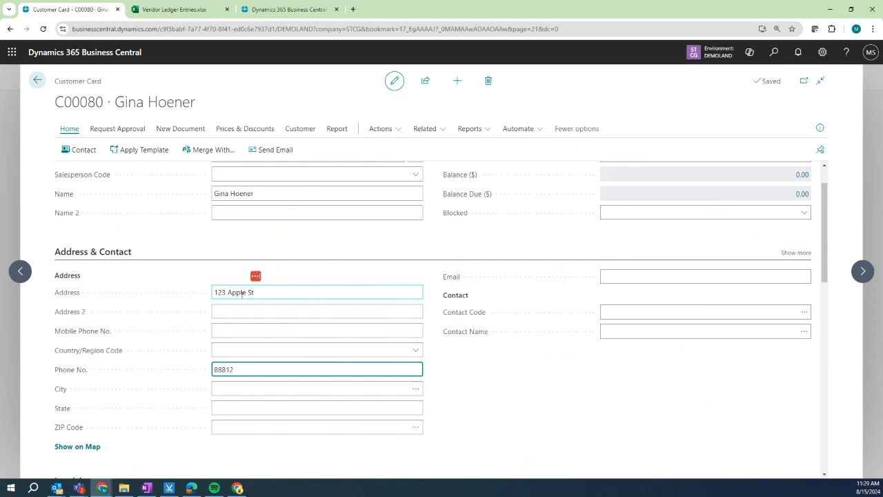
pyautogui.write('8881234567')
pyautogui.press('Tab')
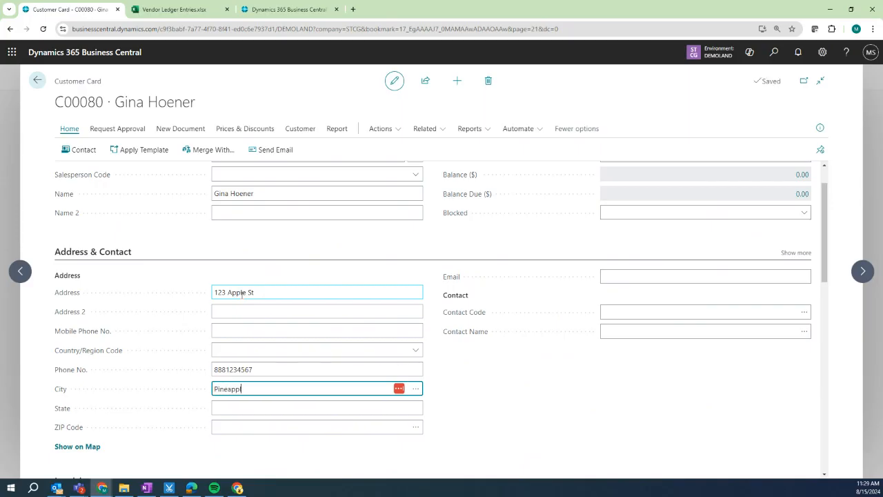
pyautogui.press('Tab')
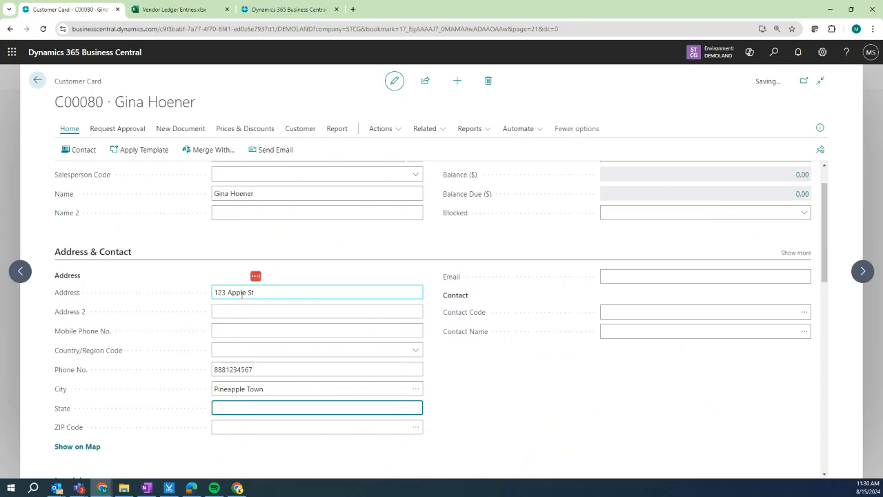
pyautogui.write('Hawaii')
pyautogui.press('Tab')
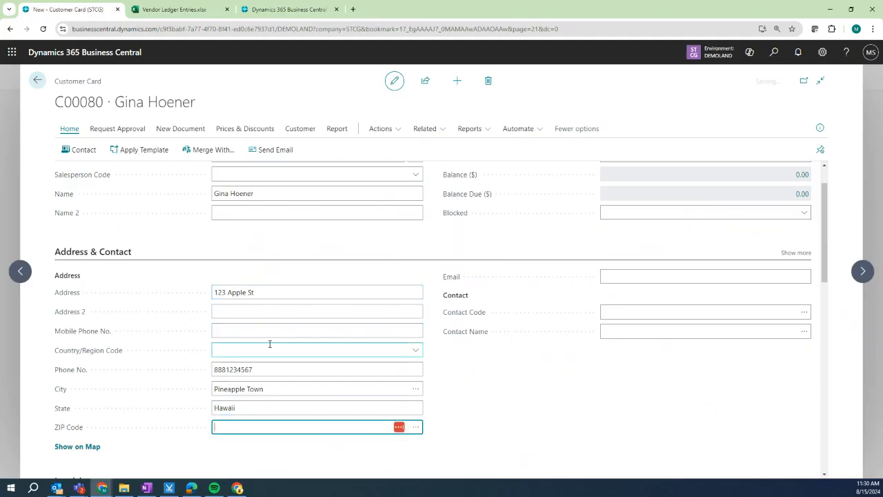
# Fill in the contact's name and type the customer's e-mail address.
pyautogui.click(636, 336)
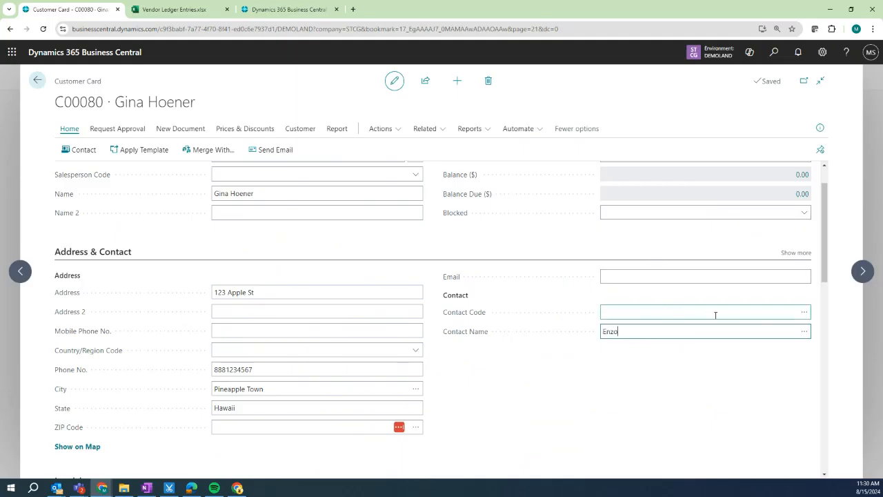
pyautogui.write('Enzo')
pyautogui.click(745, 390)
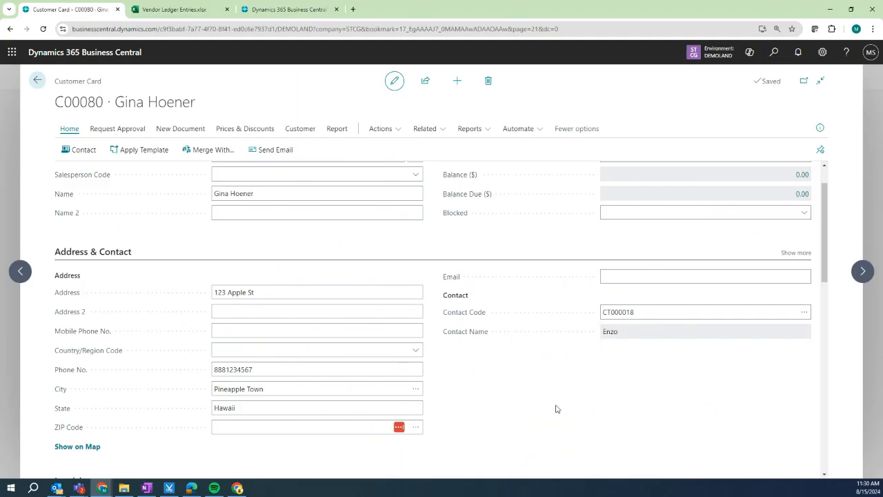
pyautogui.click(704, 274)
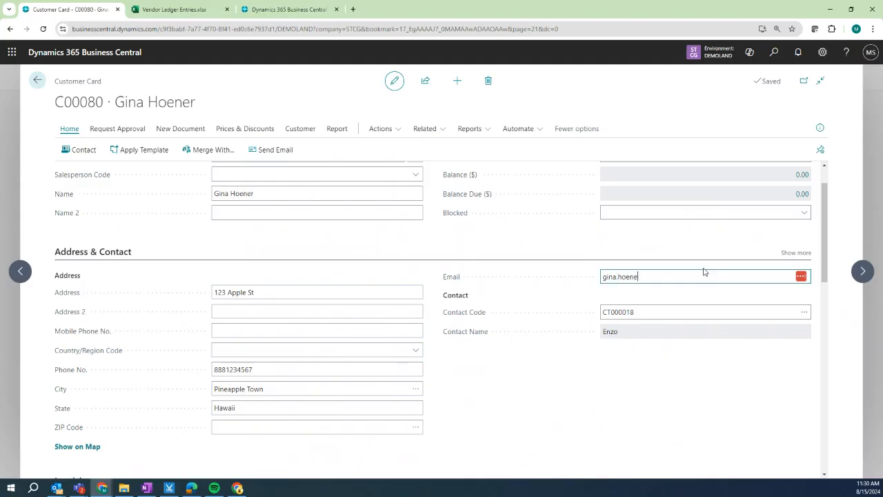
# Save the e-mail, check the empty Tax Area Code list, and show the Customer actions.
pyautogui.click(488, 377)
pyautogui.scroll(-5, 488, 377)
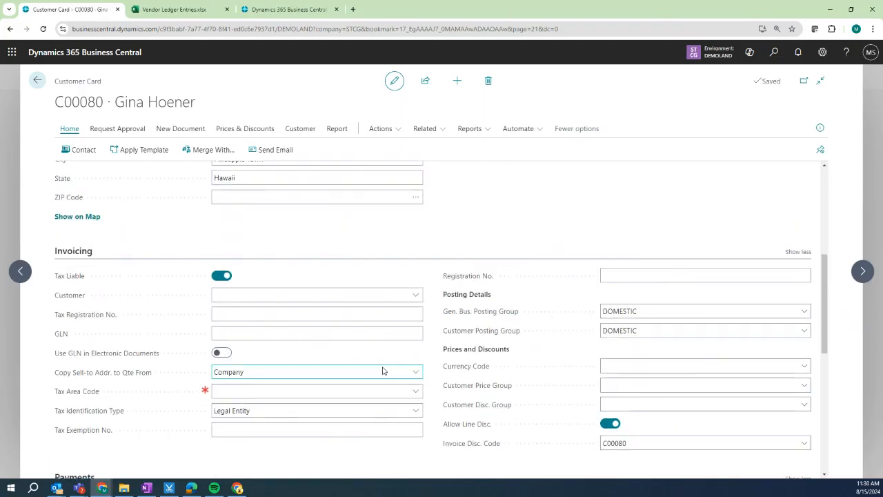
pyautogui.click(258, 390)
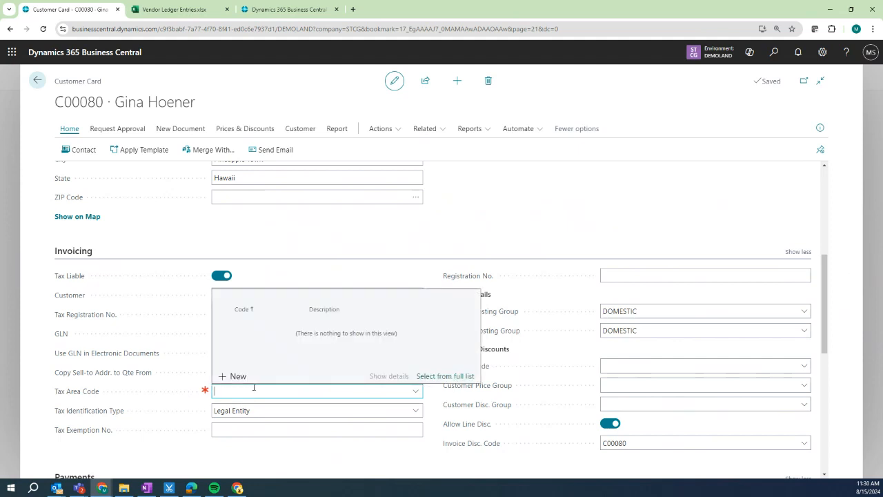
pyautogui.click(155, 447)
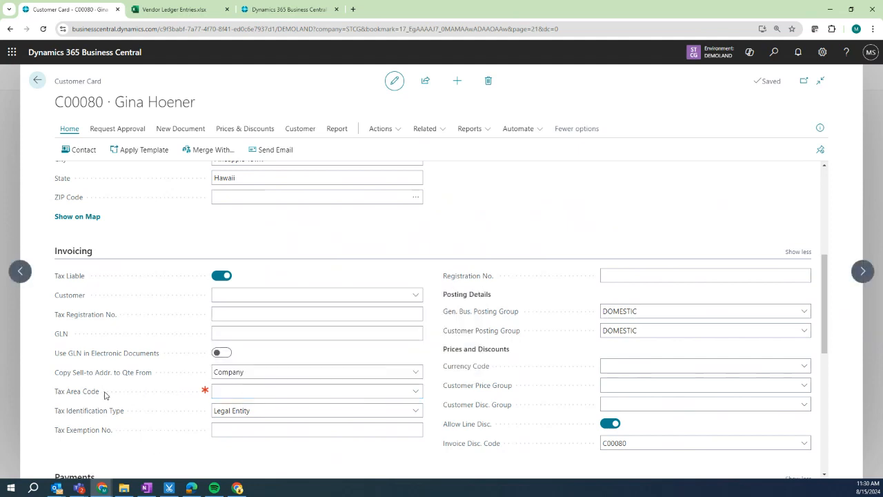
pyautogui.scroll(-1, 119, 379)
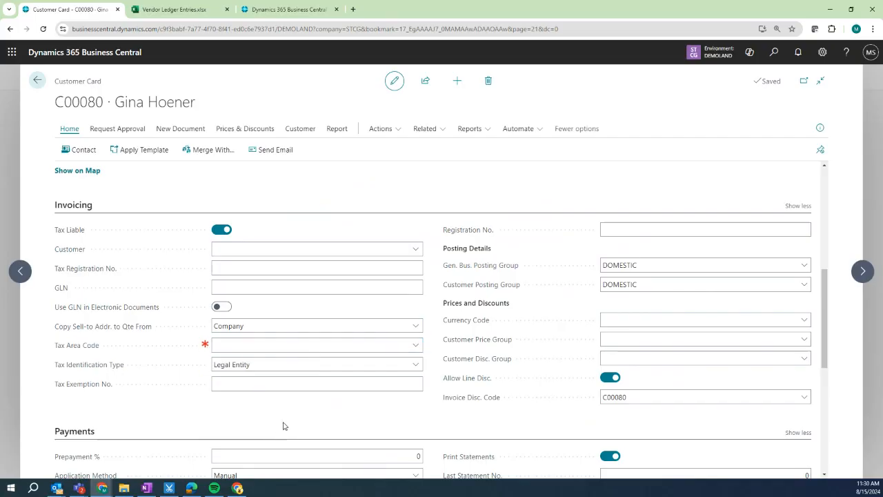
pyautogui.scroll(-1, 283, 426)
pyautogui.scroll(-4, 283, 426)
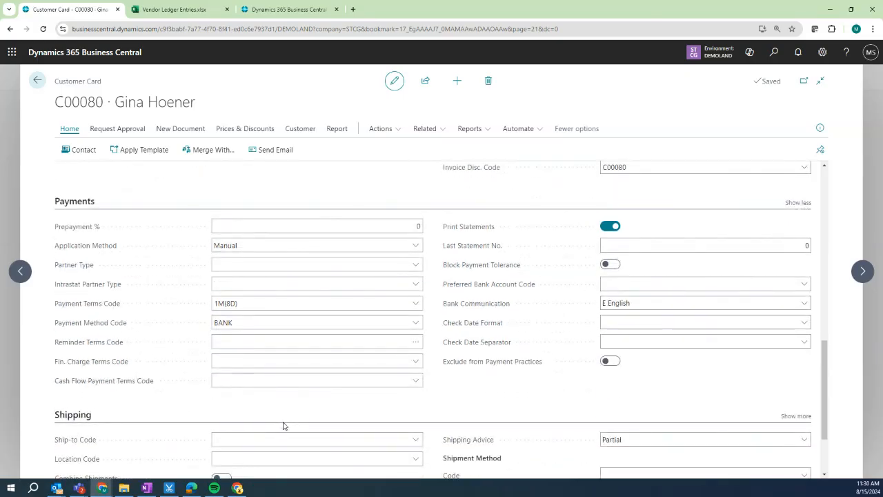
pyautogui.scroll(9, 276, 414)
pyautogui.scroll(4, 275, 412)
pyautogui.click(296, 130)
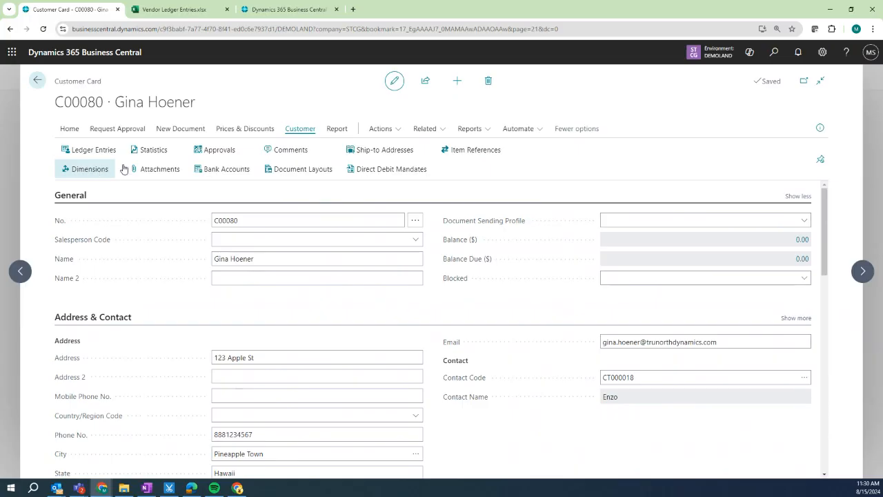
# Add a SECTOR default dimension with value 250 Finance and Insurance and Same Code posting.
pyautogui.click(89, 168)
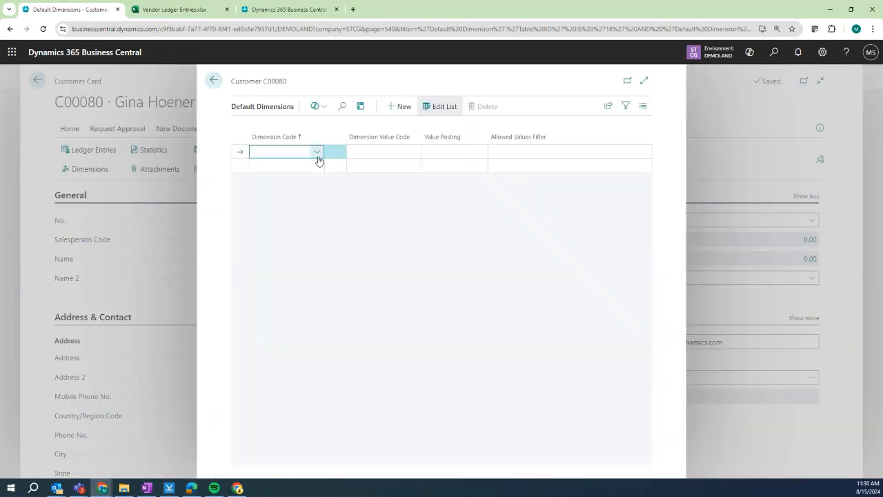
pyautogui.click(317, 157)
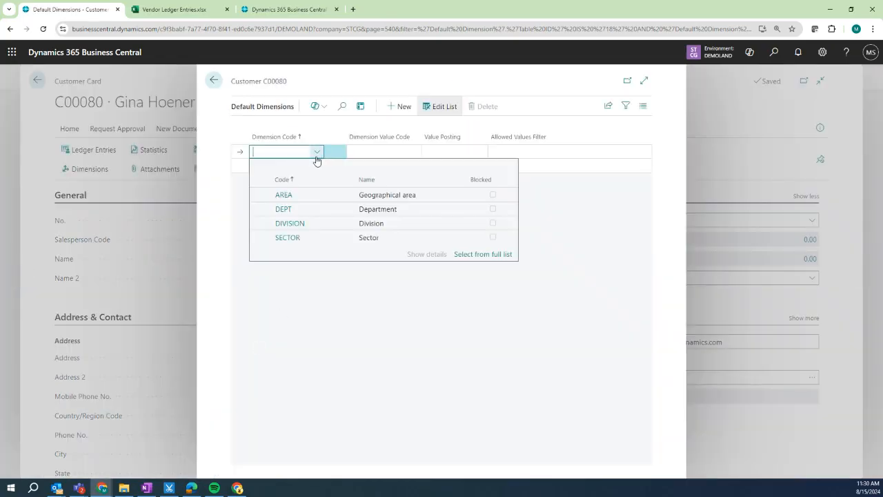
pyautogui.click(299, 239)
pyautogui.click(411, 153)
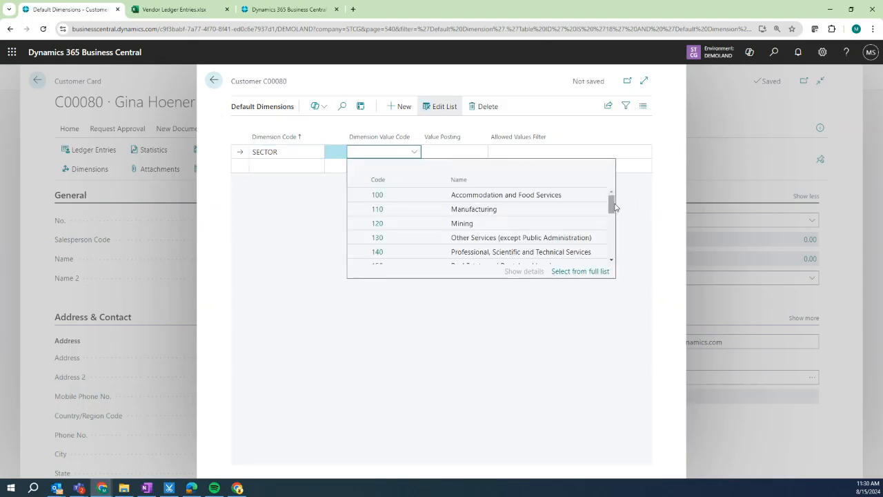
pyautogui.moveTo(614, 207); pyautogui.dragTo(614, 251)
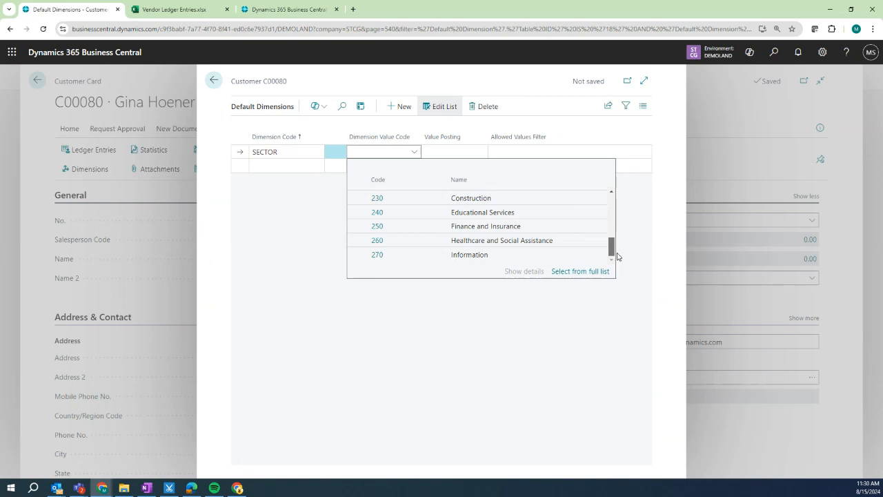
pyautogui.click(528, 232)
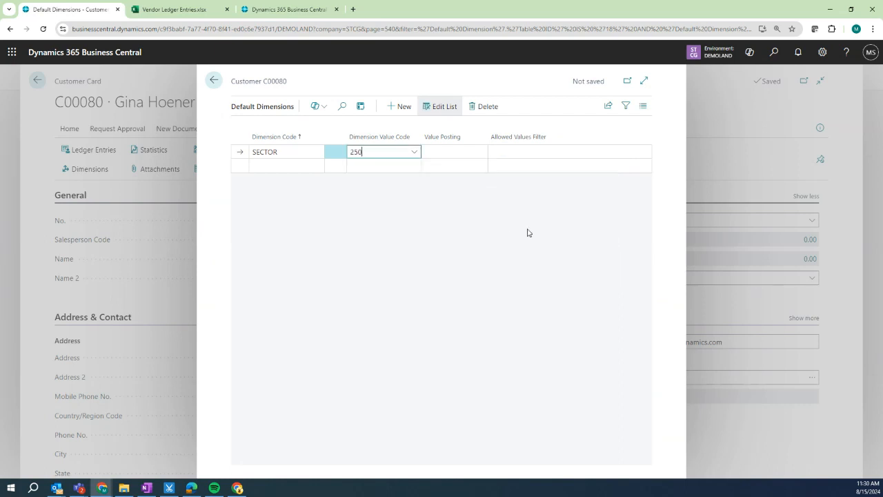
pyautogui.click(467, 149)
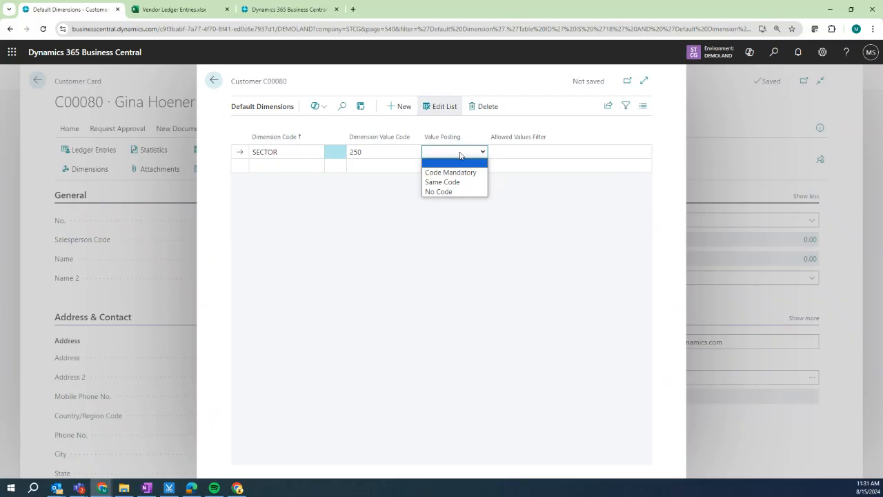
pyautogui.click(437, 182)
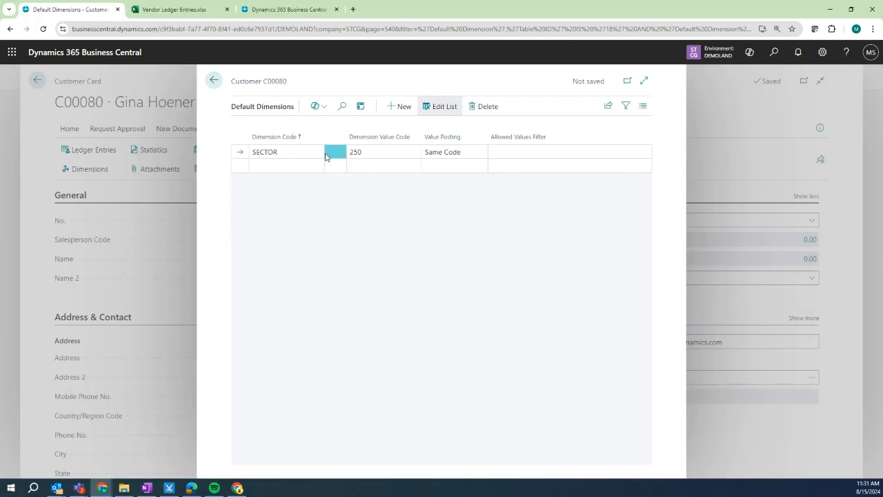
pyautogui.click(369, 156)
pyautogui.click(414, 152)
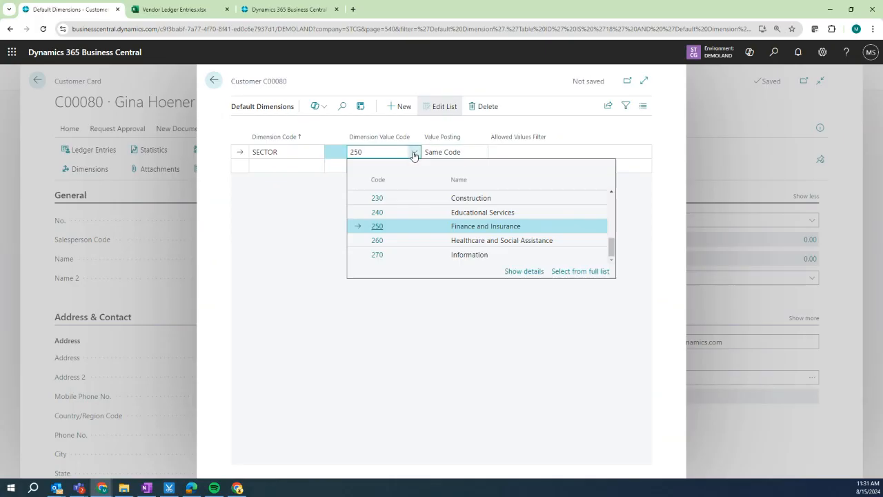
pyautogui.click(445, 230)
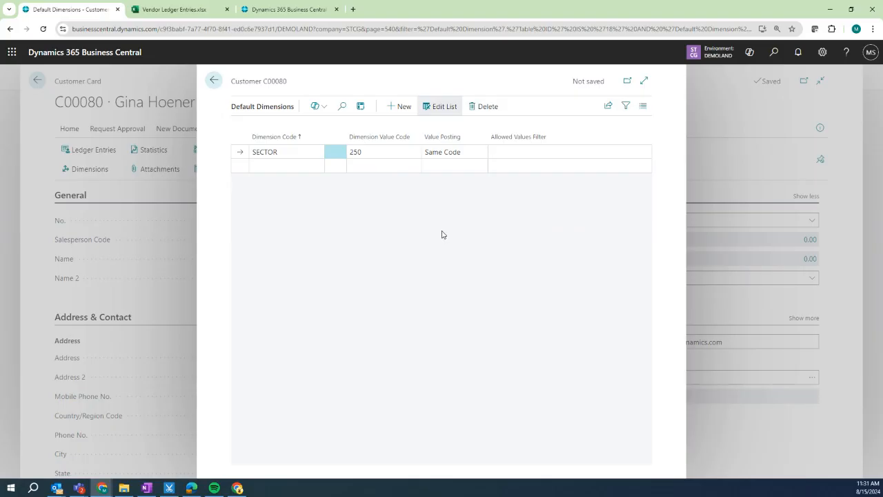
pyautogui.click(304, 166)
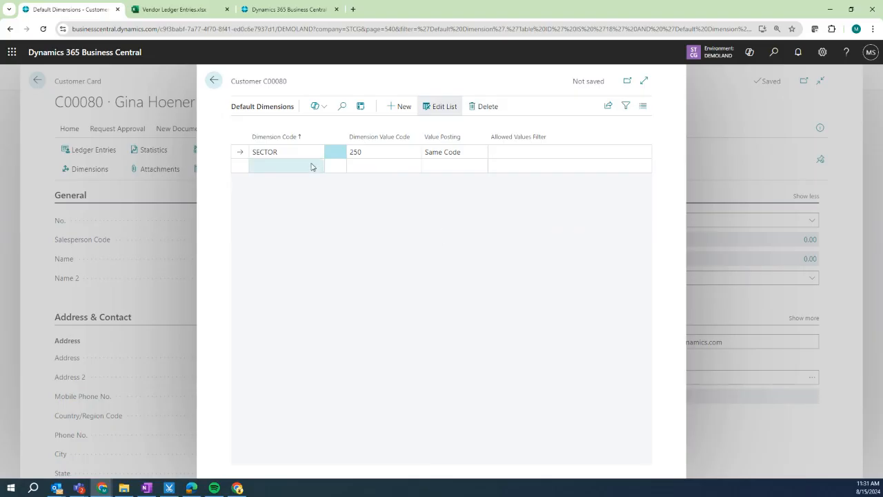
# Add an AREA default dimension with no value code and Code Mandatory value posting.
pyautogui.click(316, 165)
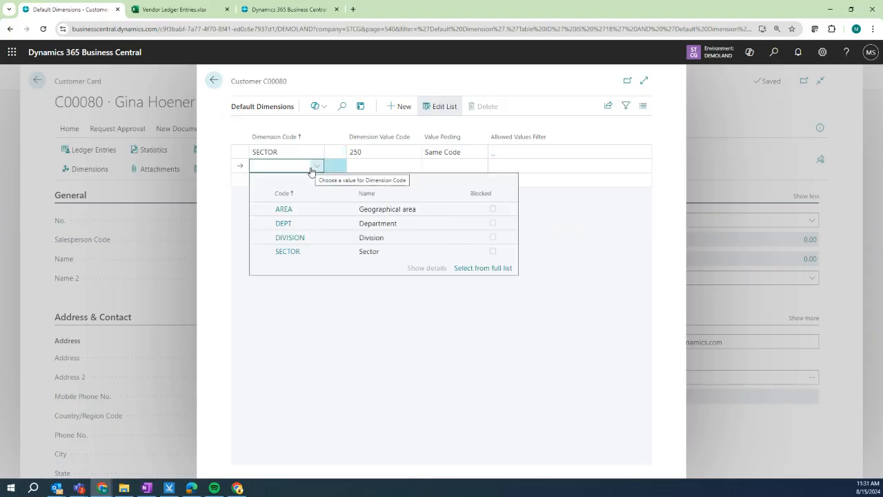
pyautogui.click(304, 208)
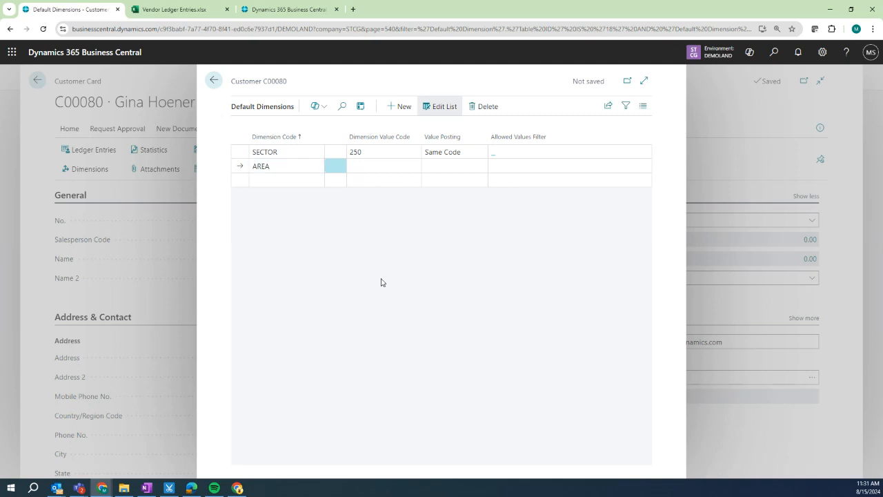
pyautogui.click(390, 167)
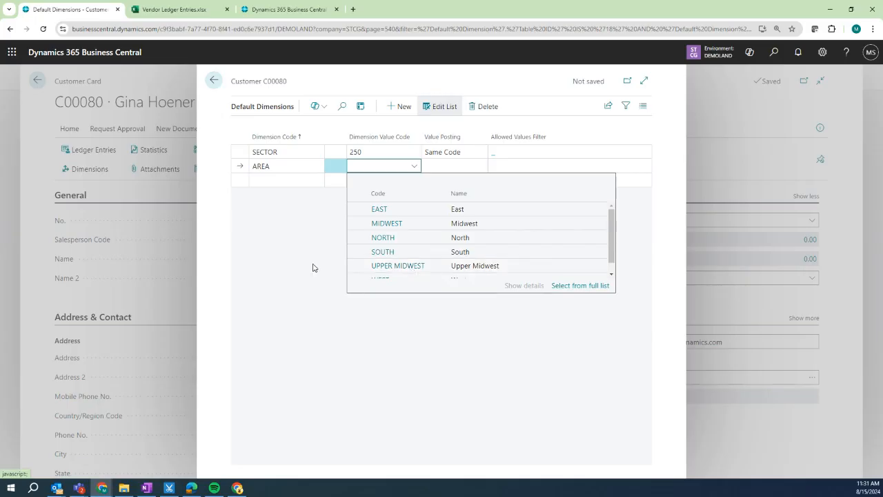
pyautogui.click(448, 167)
pyautogui.click(450, 186)
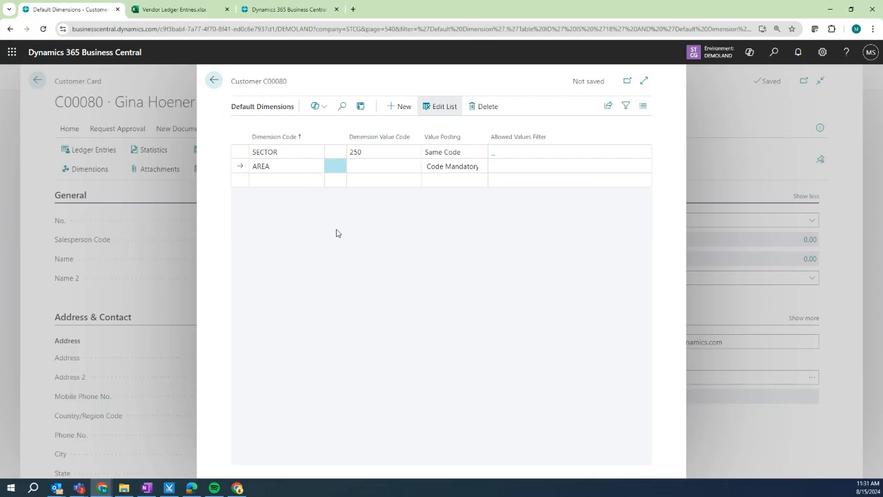
pyautogui.click(300, 178)
pyautogui.click(460, 179)
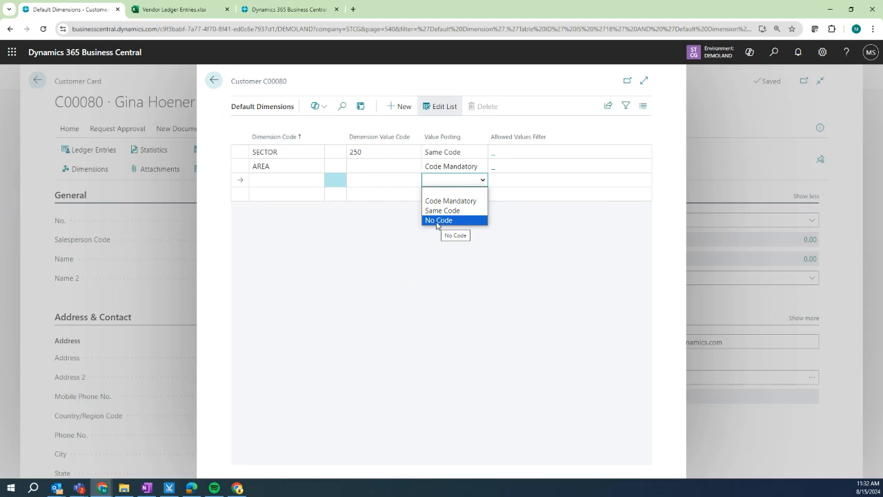
pyautogui.click(401, 251)
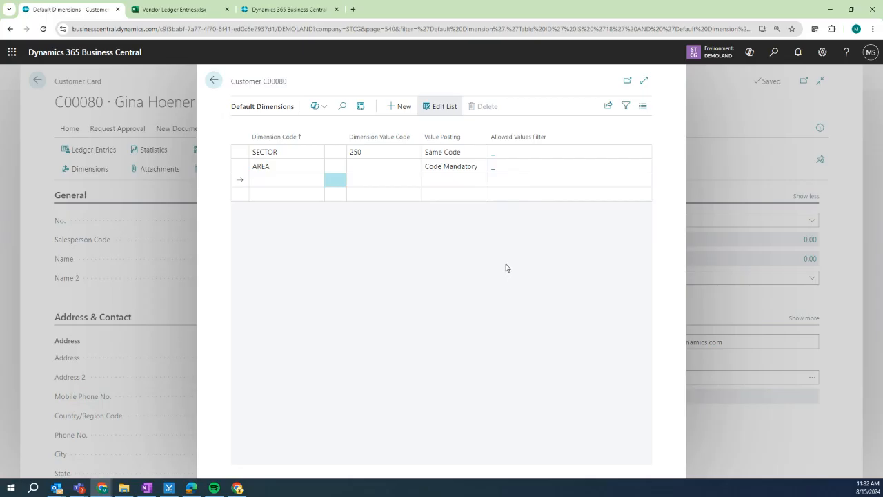
# Pick UPPER MIDWEST and MIDWEST in AREA's allowed values list.
pyautogui.click(494, 172)
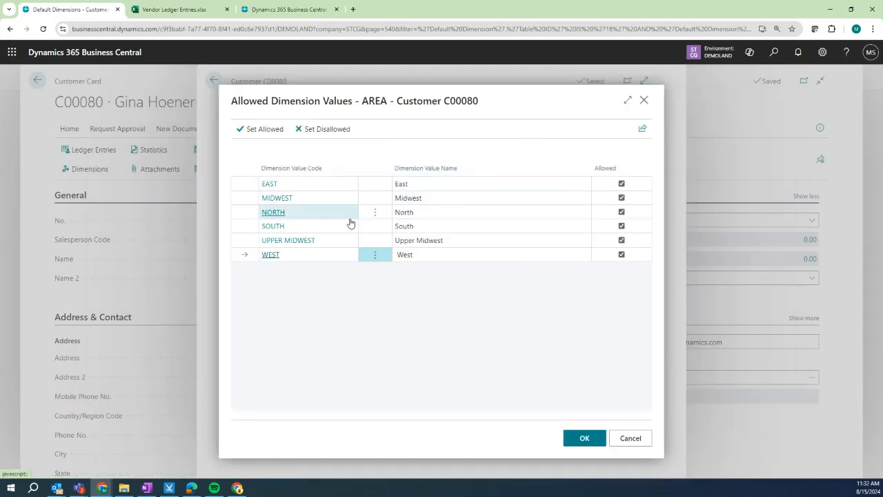
pyautogui.click(240, 247)
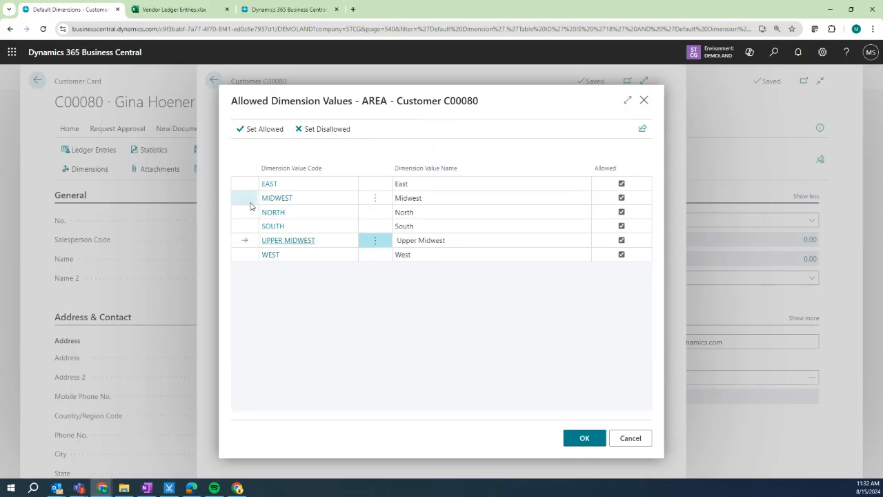
pyautogui.keyDown('ctrl'); pyautogui.click(250, 202); pyautogui.keyUp('ctrl')
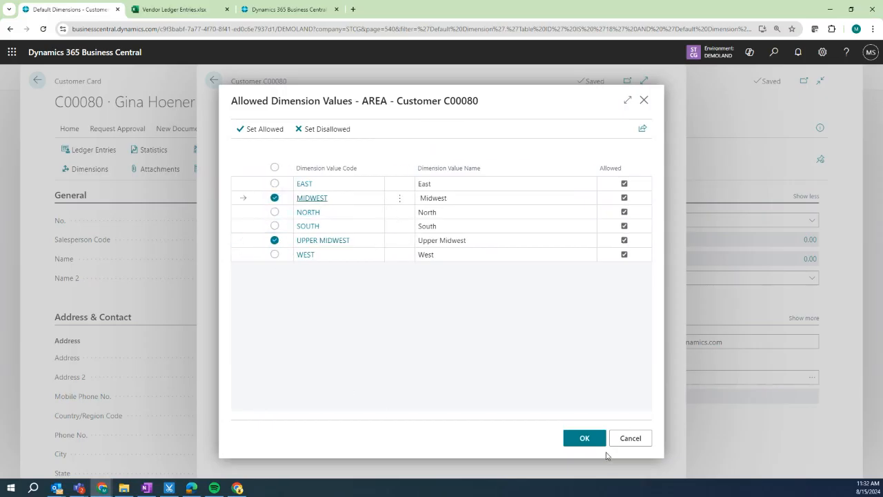
pyautogui.click(585, 439)
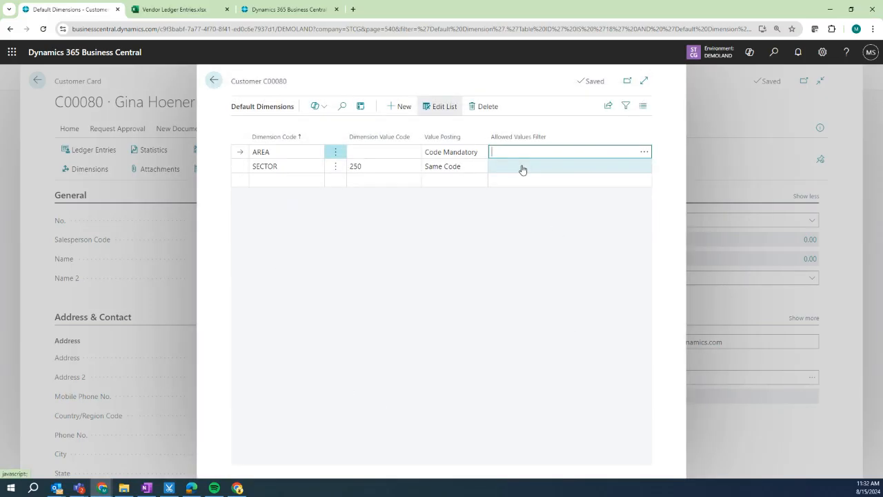
# Disallow EAST, NORTH, SOUTH and WEST, leaving MIDWEST|UPPER MIDWEST, and return to the customer card.
pyautogui.click(554, 152)
pyautogui.click(643, 153)
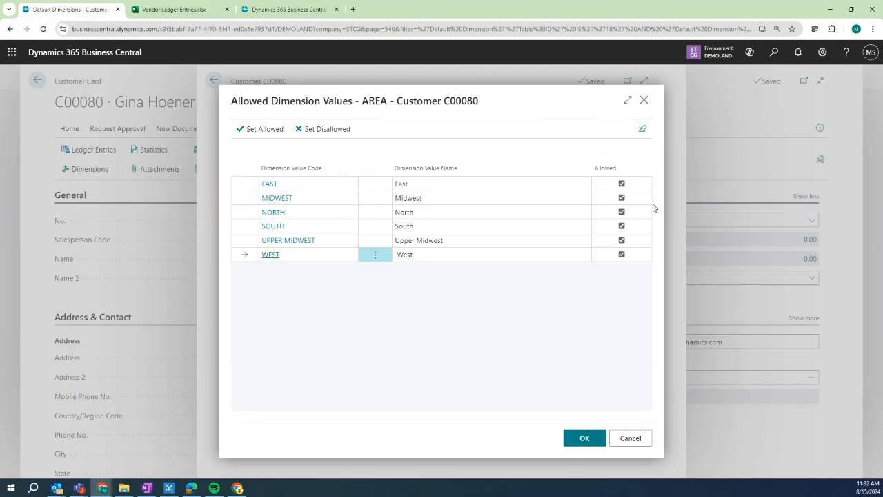
pyautogui.click(622, 184)
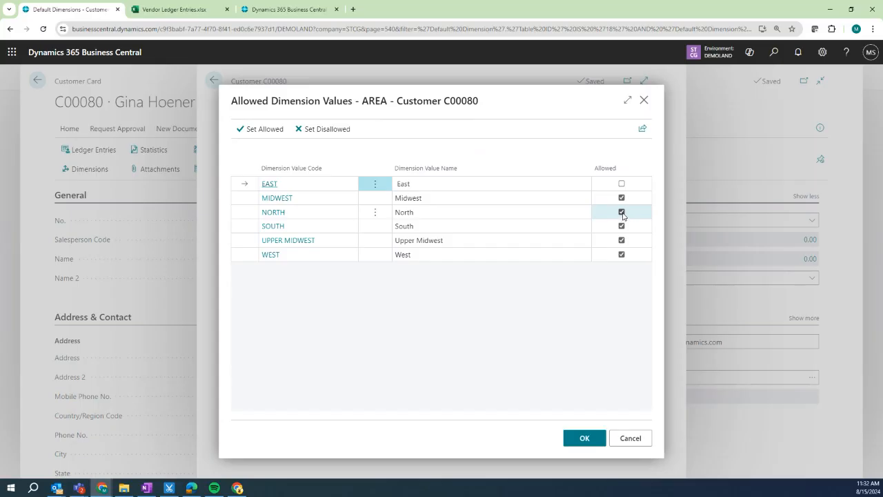
pyautogui.click(622, 212)
pyautogui.click(622, 226)
pyautogui.click(622, 255)
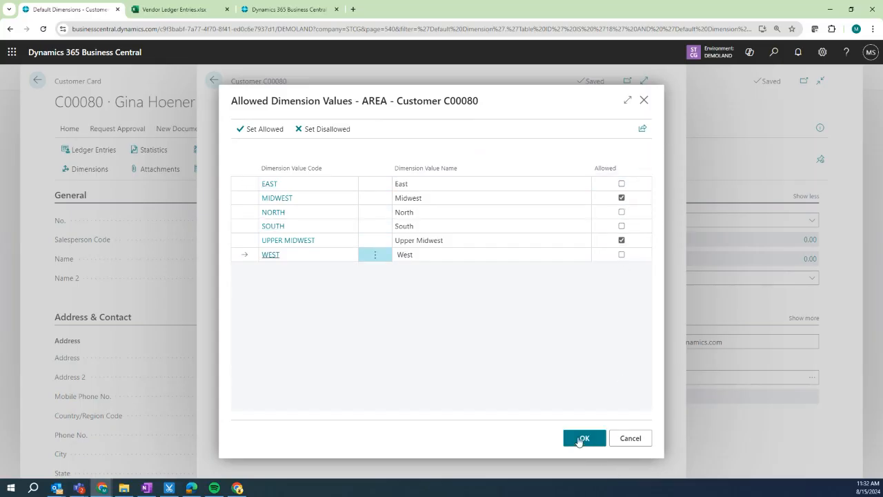
pyautogui.click(257, 128)
pyautogui.click(584, 438)
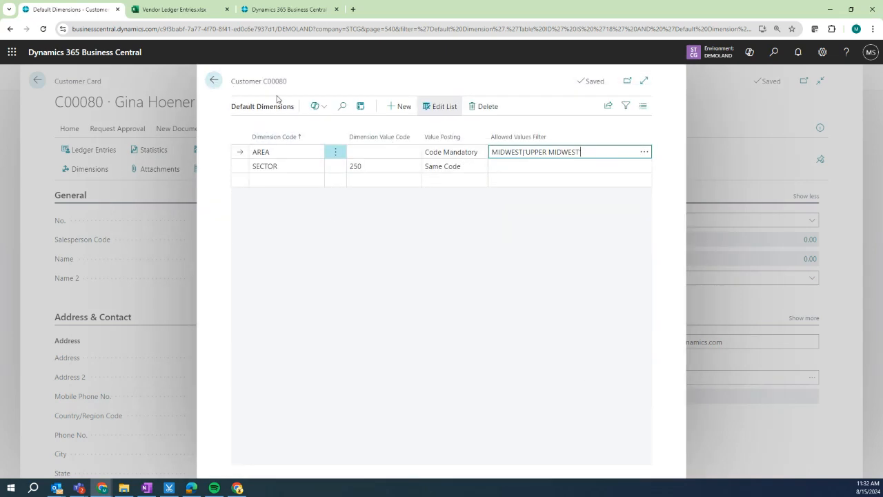
pyautogui.click(214, 81)
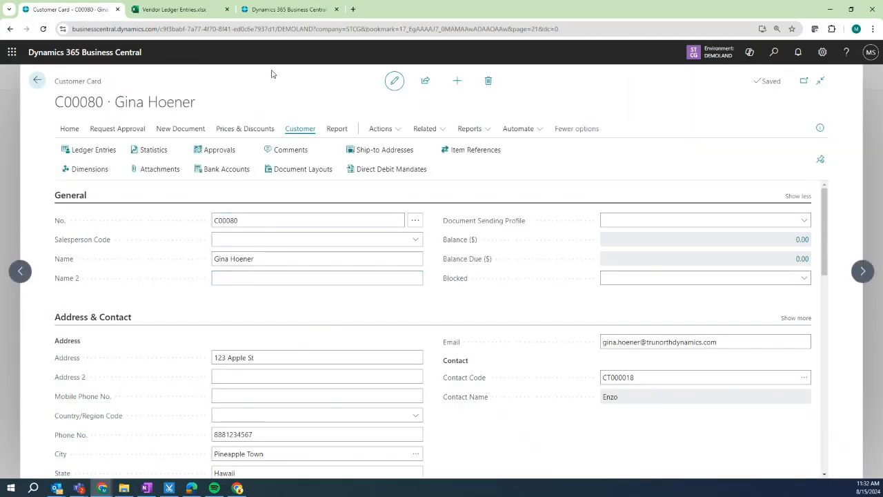
# Back out of customer C00080's card and list to the Role Center home page.
pyautogui.click(181, 129)
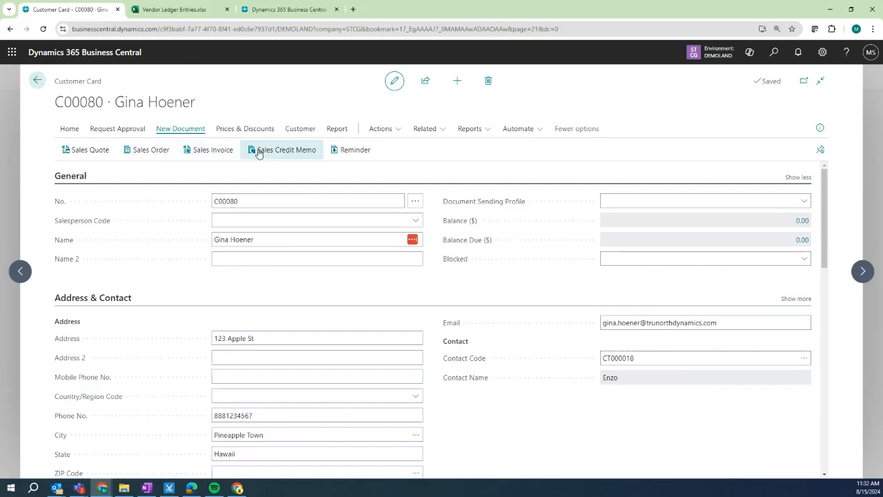
pyautogui.click(37, 80)
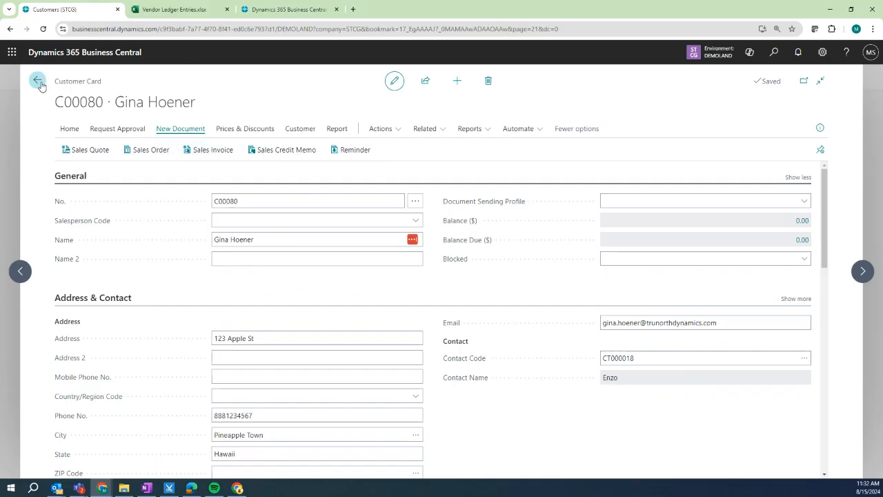
pyautogui.click(349, 101)
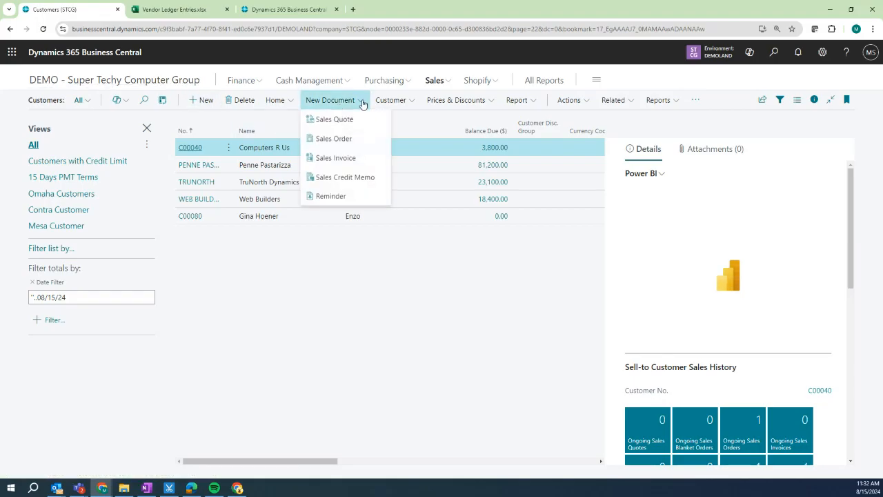
pyautogui.click(151, 81)
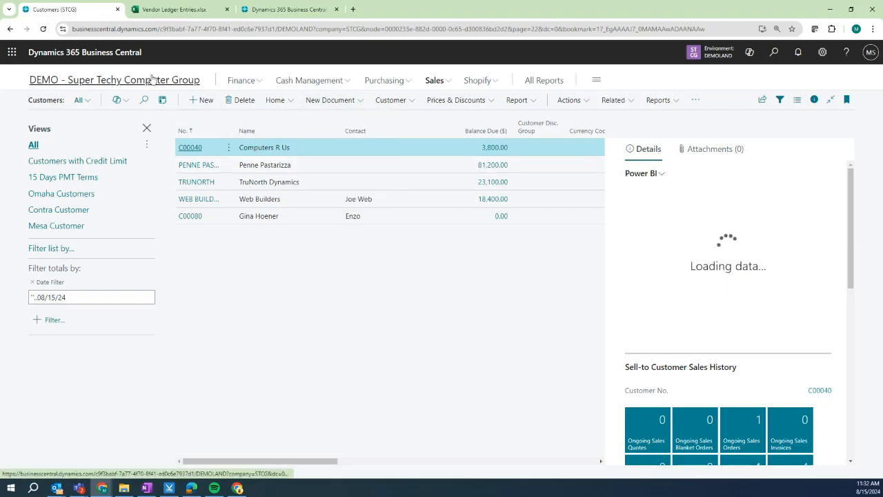
pyautogui.click(151, 86)
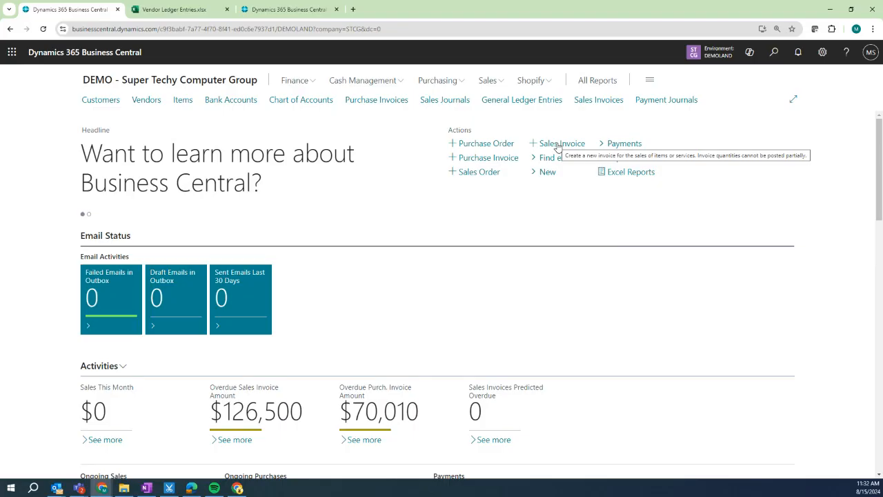
# Start a new sales invoice and pick customer C00080 by searching the phone number 888.
pyautogui.click(557, 146)
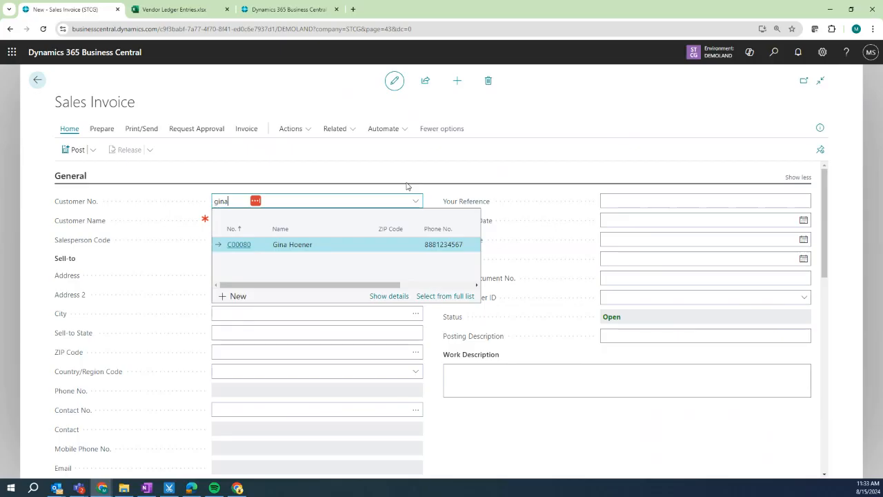
pyautogui.press('BackSpace')
pyautogui.press('BackSpace')
pyautogui.press('BackSpace')
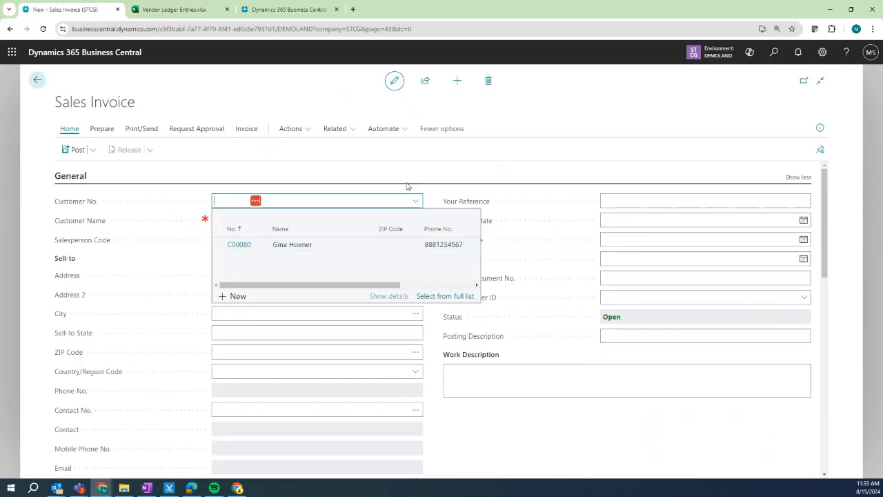
pyautogui.write('88')
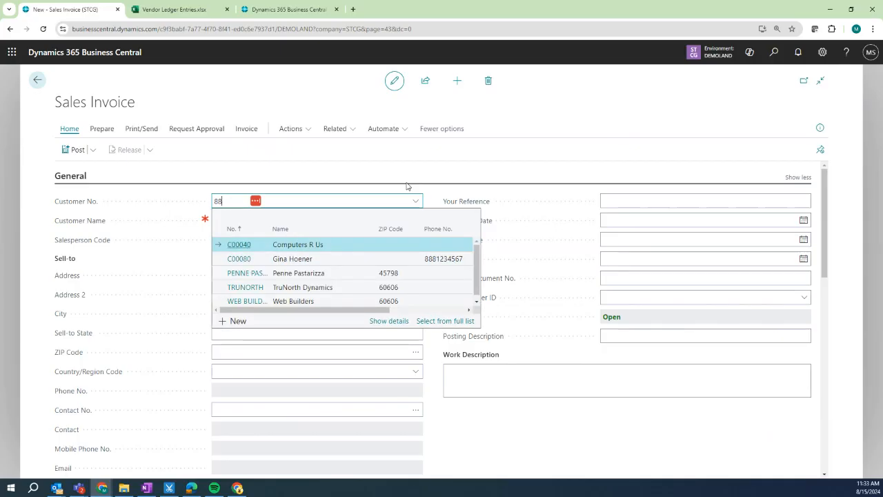
pyautogui.write('8123')
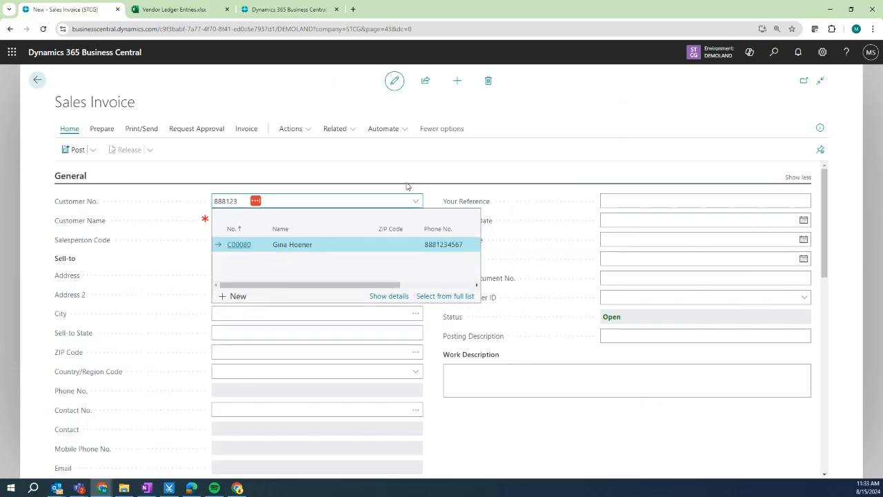
pyautogui.click(283, 247)
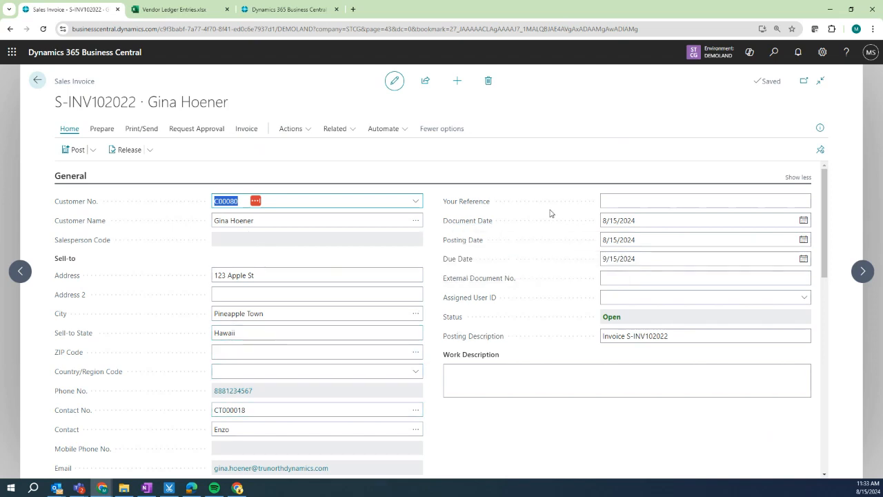
pyautogui.scroll(-3, 395, 273)
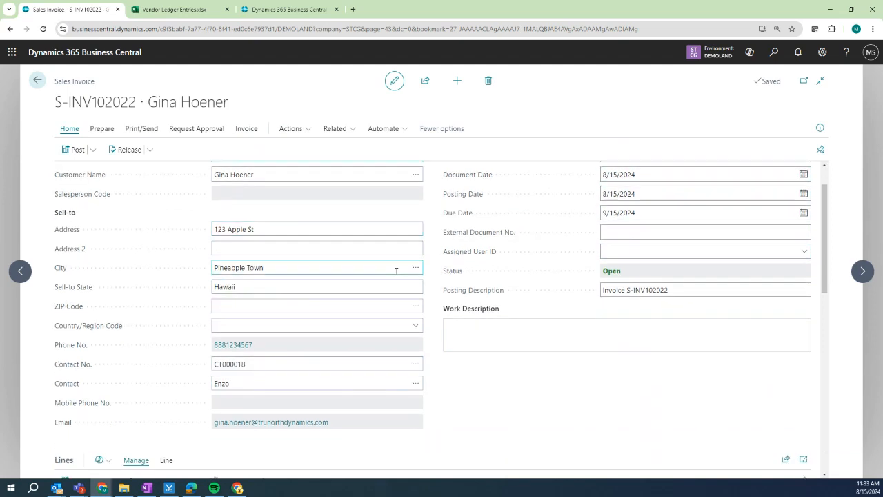
# Add an invoice line for item 1001 Surface Book at location MAIN, quantity 1.
pyautogui.click(173, 390)
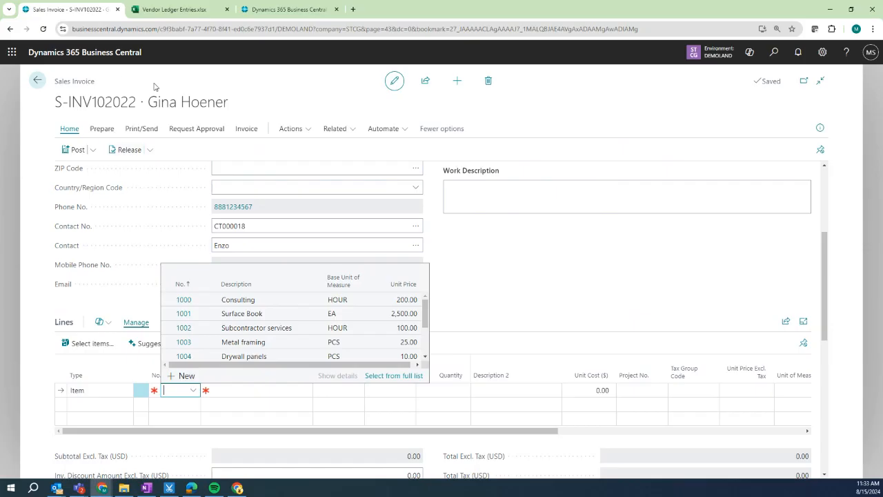
pyautogui.click(244, 316)
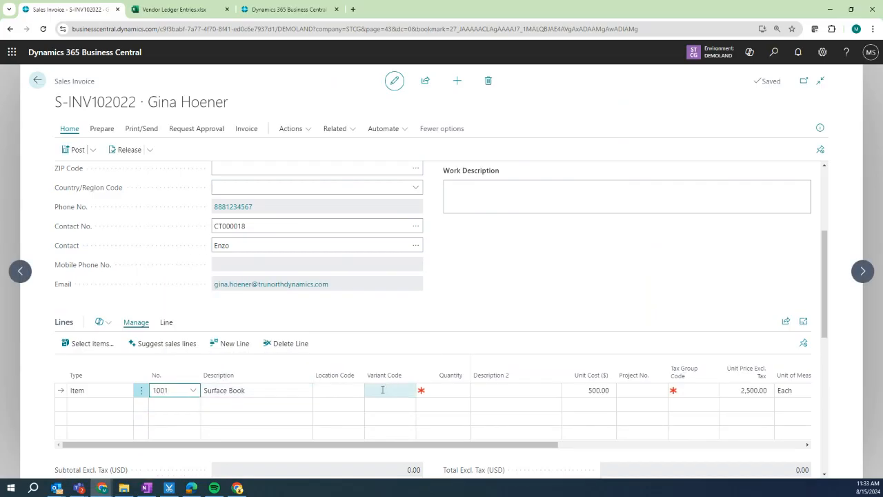
pyautogui.click(341, 390)
pyautogui.click(357, 390)
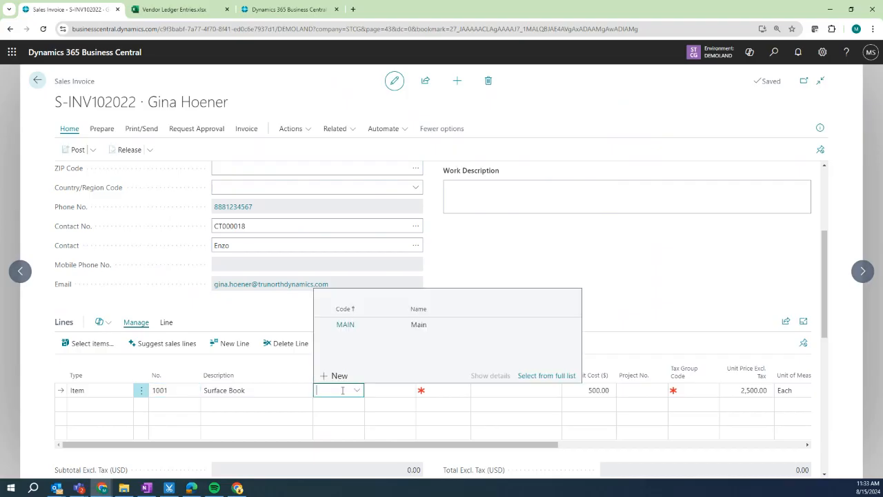
pyautogui.click(339, 325)
pyautogui.click(442, 390)
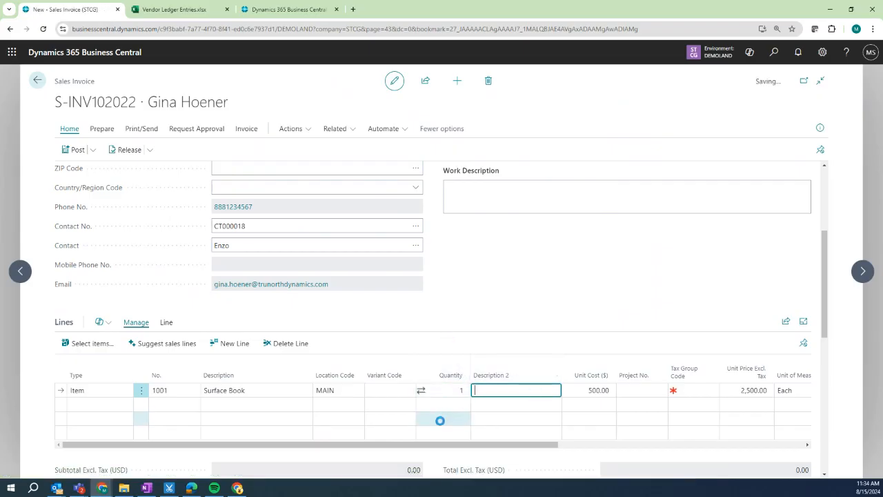
pyautogui.press('Tab')
pyautogui.press('Tab')
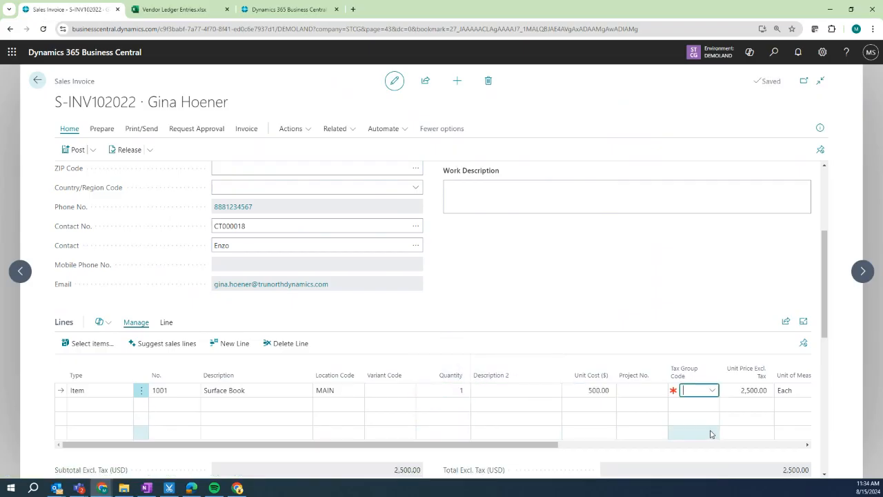
# Open the Settings panel and then the Help and resources pane.
pyautogui.moveTo(619, 452); pyautogui.dragTo(816, 446)
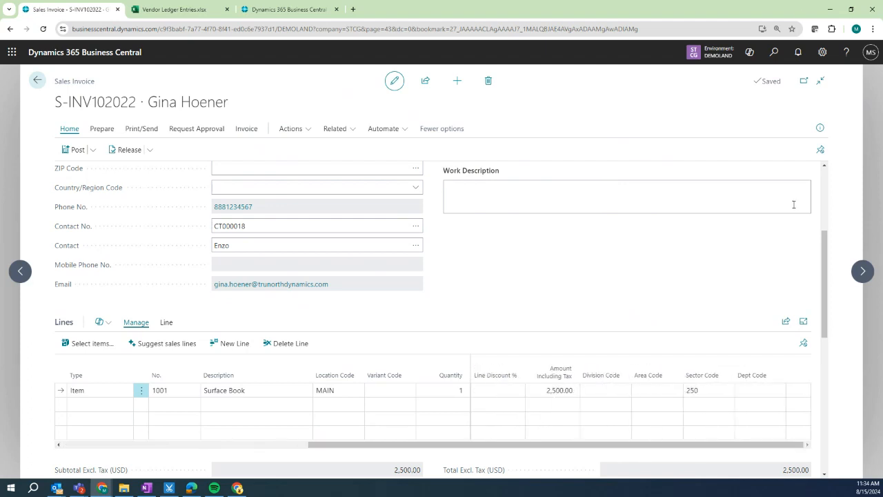
pyautogui.click(822, 52)
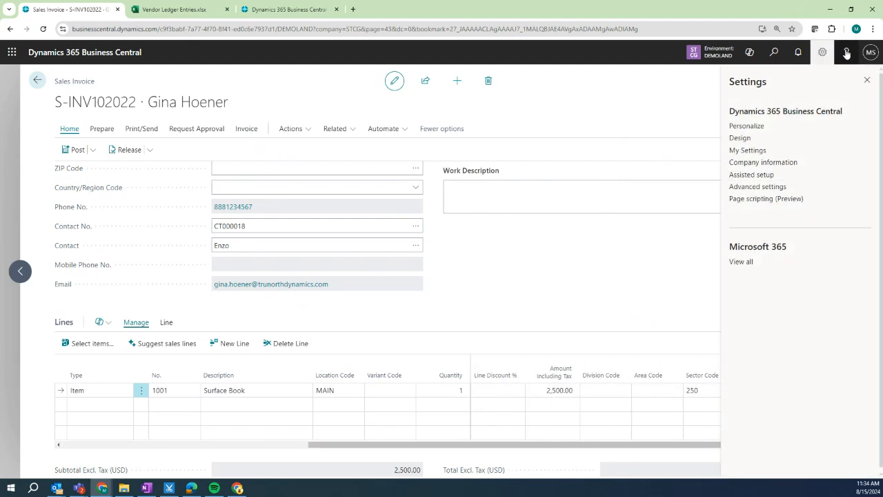
pyautogui.click(847, 53)
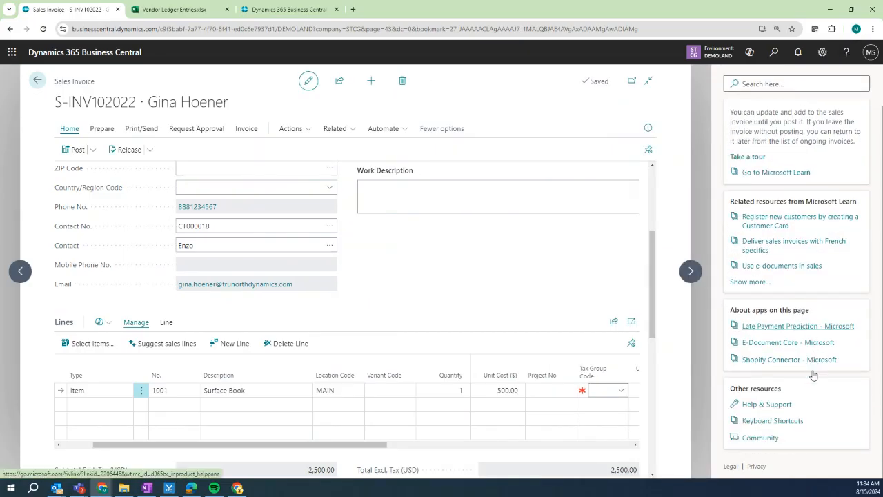
# Open the BC_Keyboard shortcuts_2023_2 PDF from Help, then switch back to the sales invoice.
pyautogui.click(772, 421)
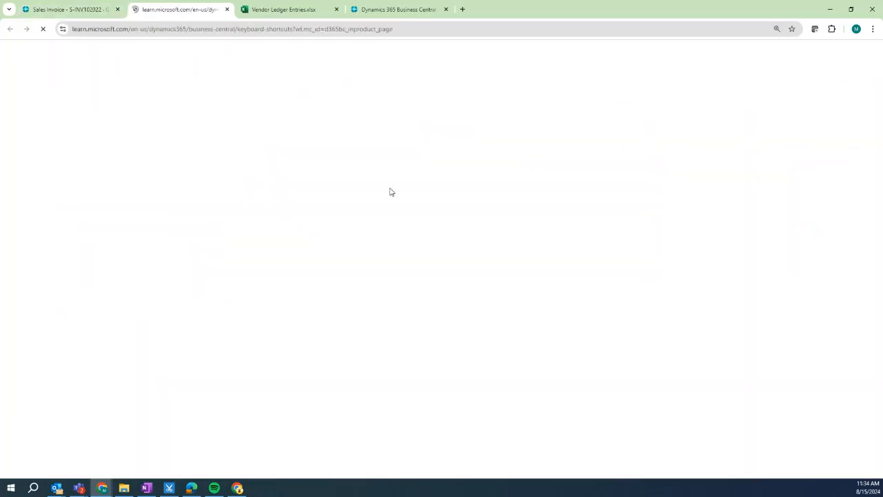
pyautogui.click(281, 411)
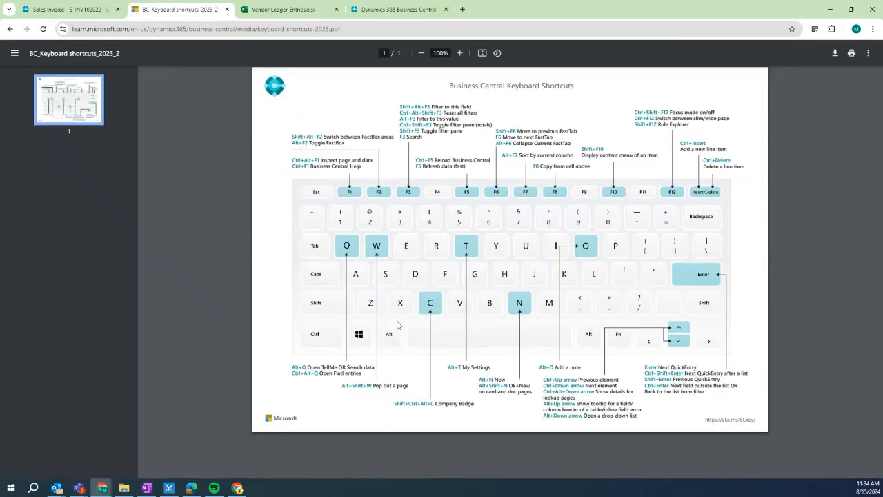
pyautogui.click(97, 12)
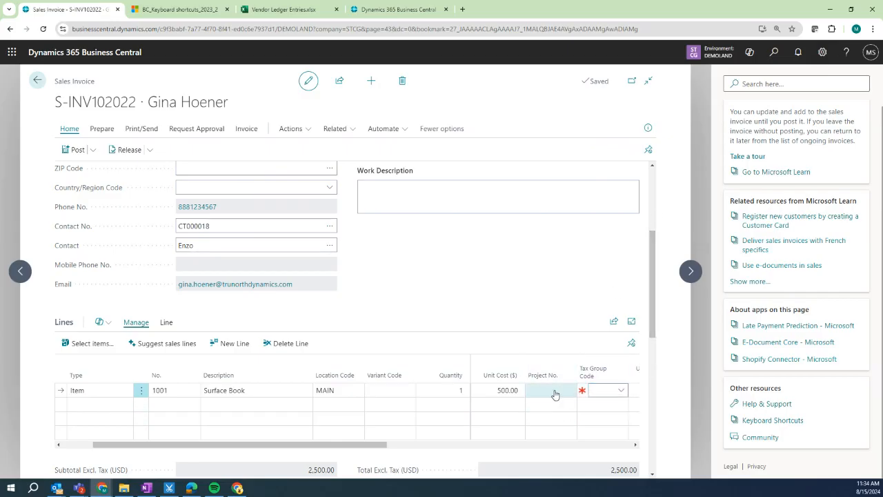
# Attempt to post invoice S-INV102022 and review the missing AREA and DEPT dimension errors.
pyautogui.click(847, 52)
pyautogui.moveTo(516, 445); pyautogui.dragTo(847, 425)
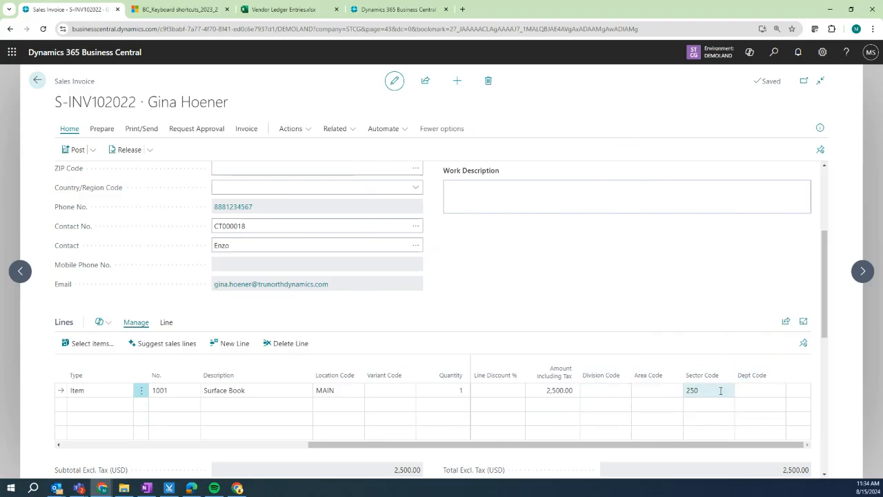
pyautogui.press('F9')
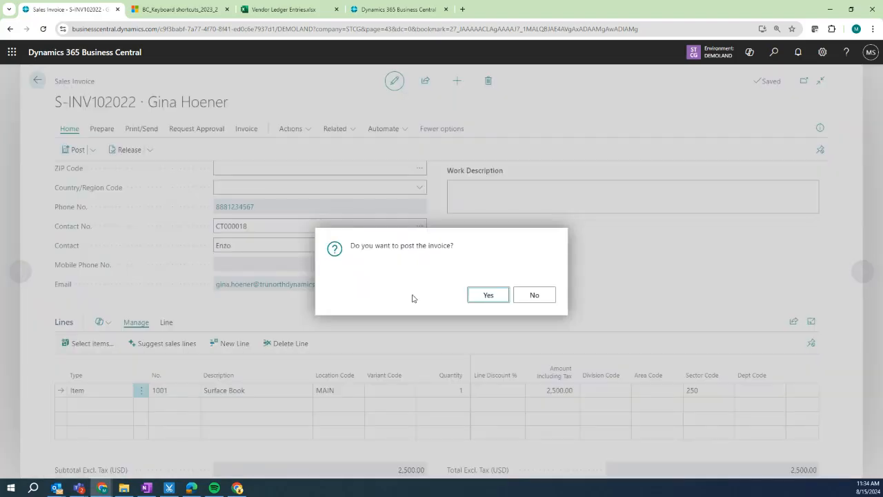
pyautogui.click(482, 296)
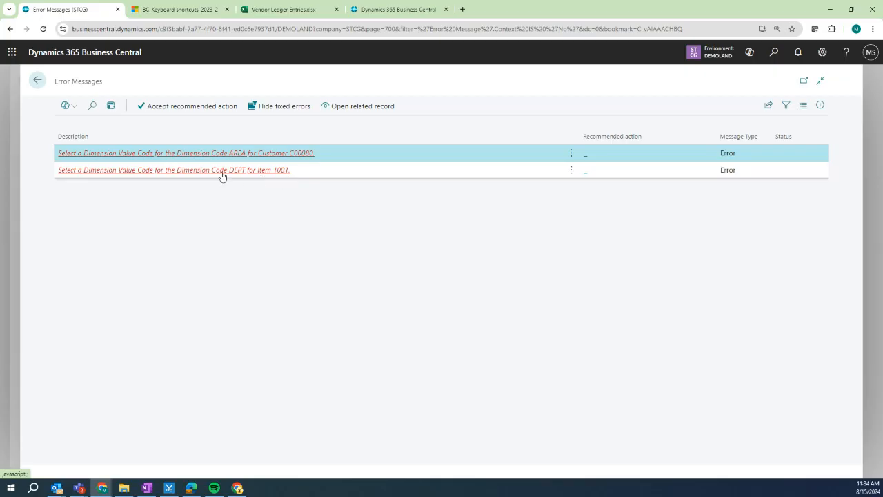
pyautogui.click(37, 80)
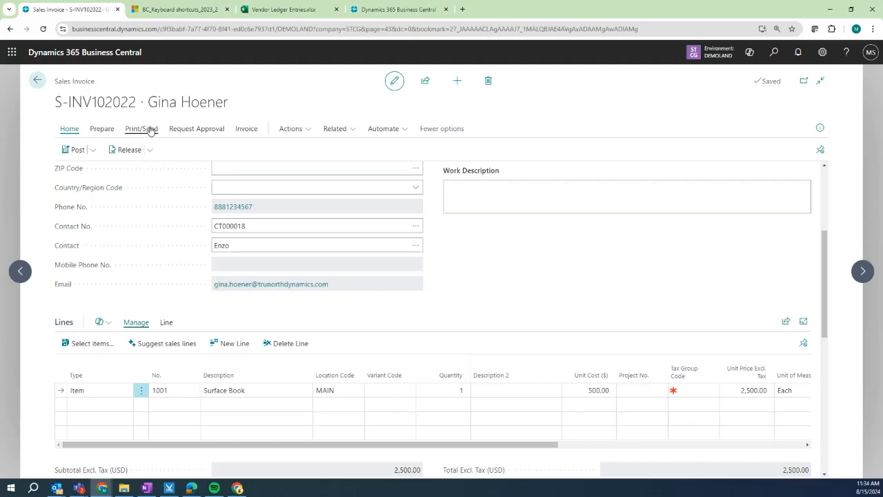
# Exit the unposted invoice S-INV102022 and open Finance > Financial Reporting.
pyautogui.click(38, 81)
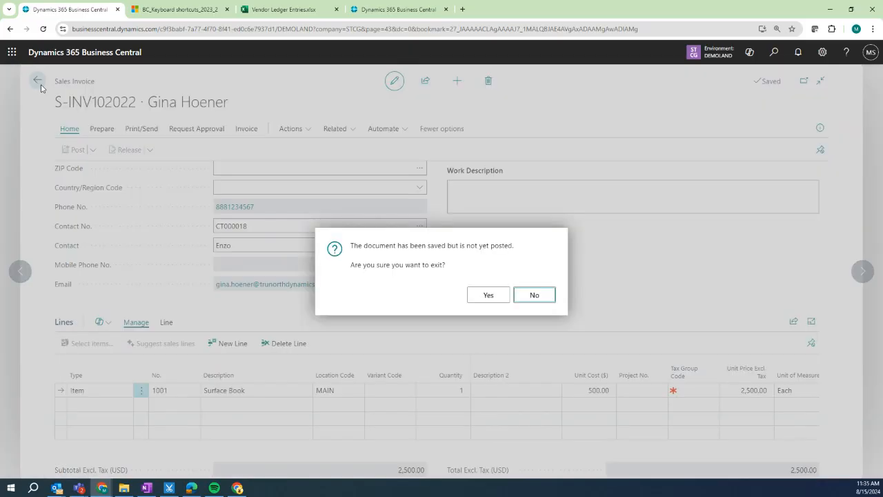
pyautogui.click(475, 299)
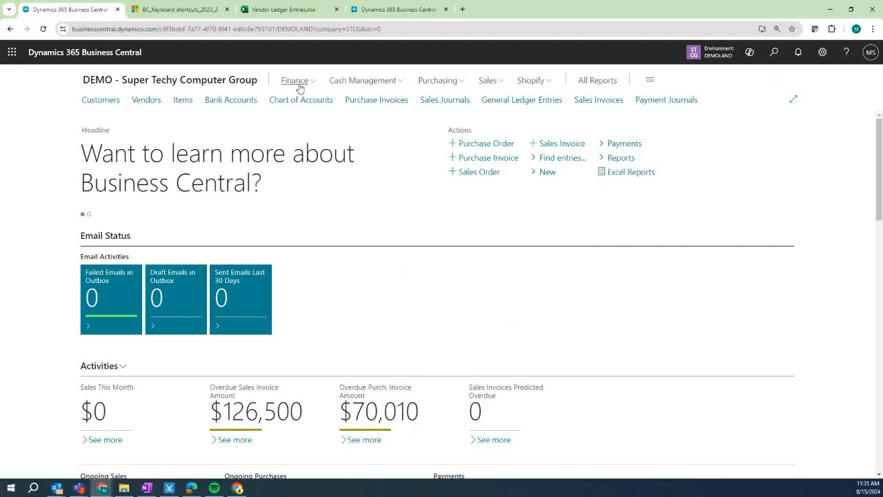
pyautogui.click(300, 88)
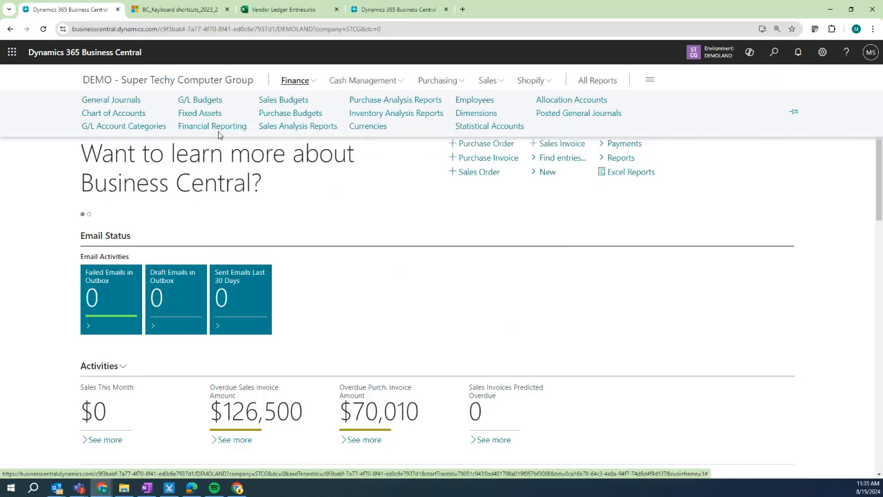
pyautogui.click(222, 128)
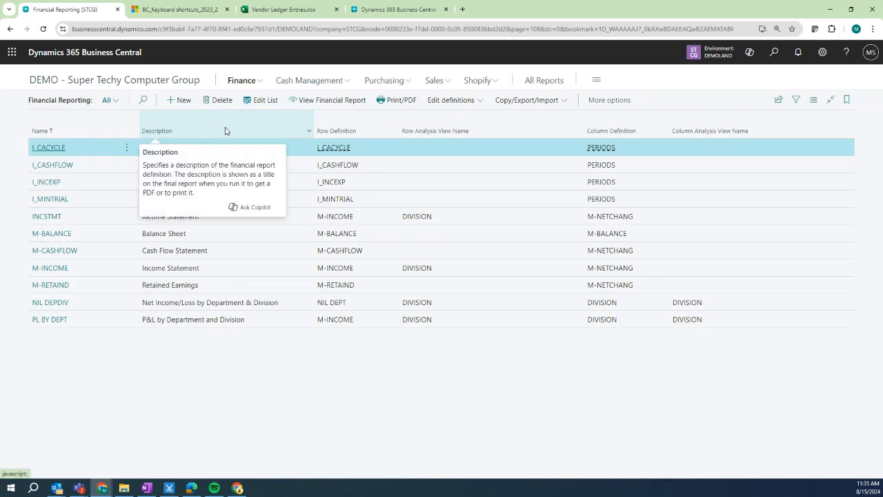
# Open the PL BY DEPT financial report and set its column definition to DEPT.
pyautogui.click(53, 322)
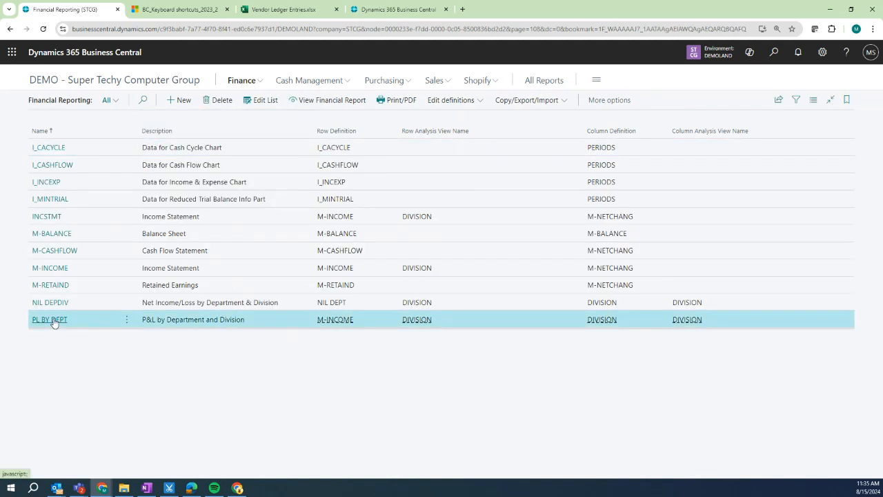
pyautogui.click(54, 322)
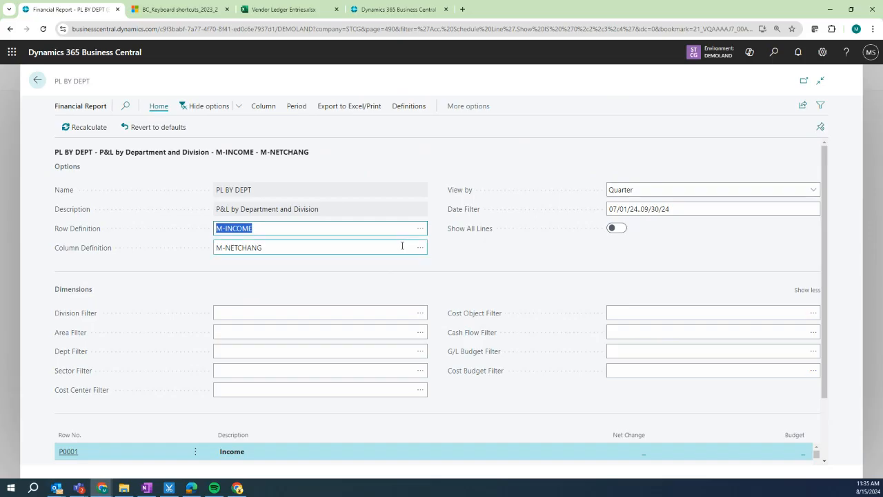
pyautogui.moveTo(824, 197); pyautogui.dragTo(816, 172)
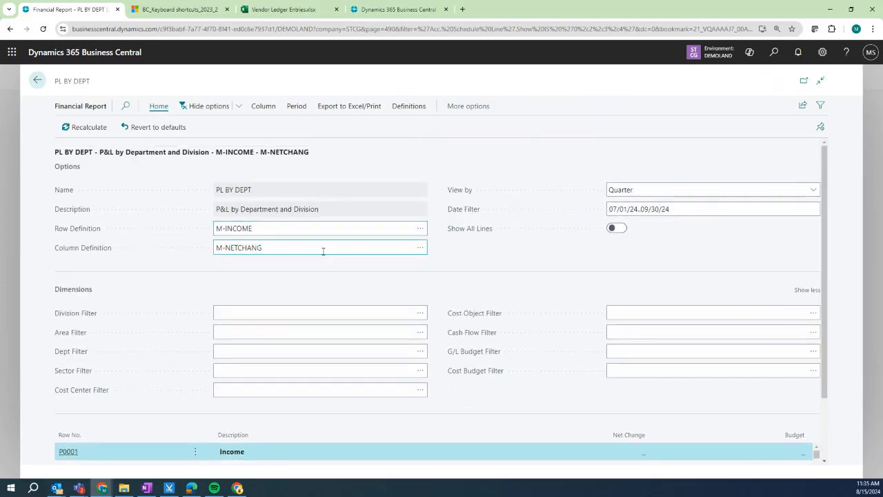
pyautogui.click(420, 248)
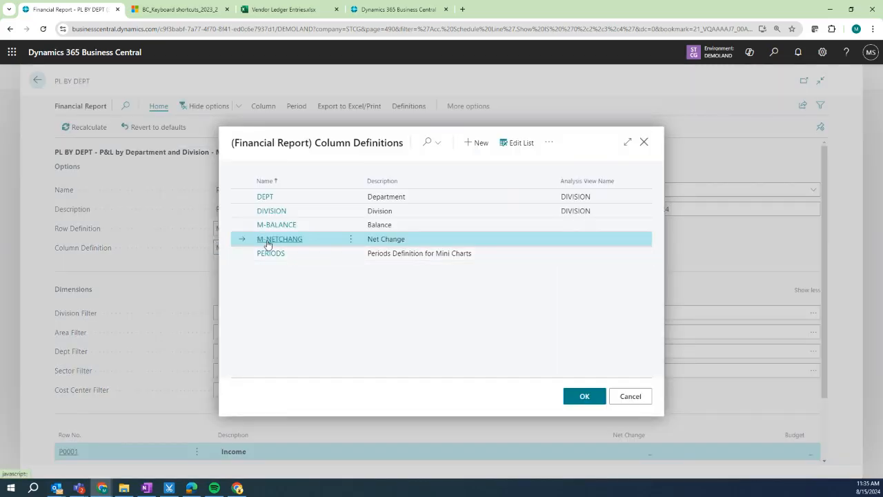
pyautogui.click(268, 204)
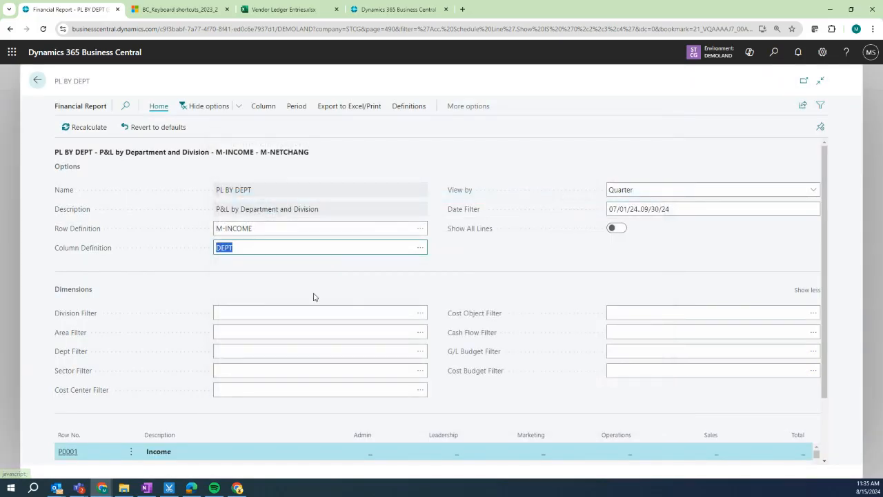
pyautogui.scroll(-2, 824, 170)
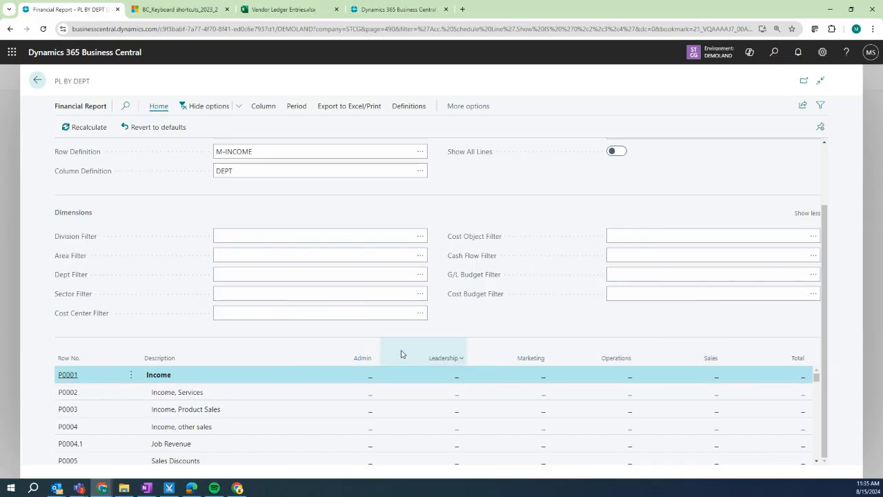
# Switch the report's column definition to DIVISION and show more actions for it.
pyautogui.click(422, 176)
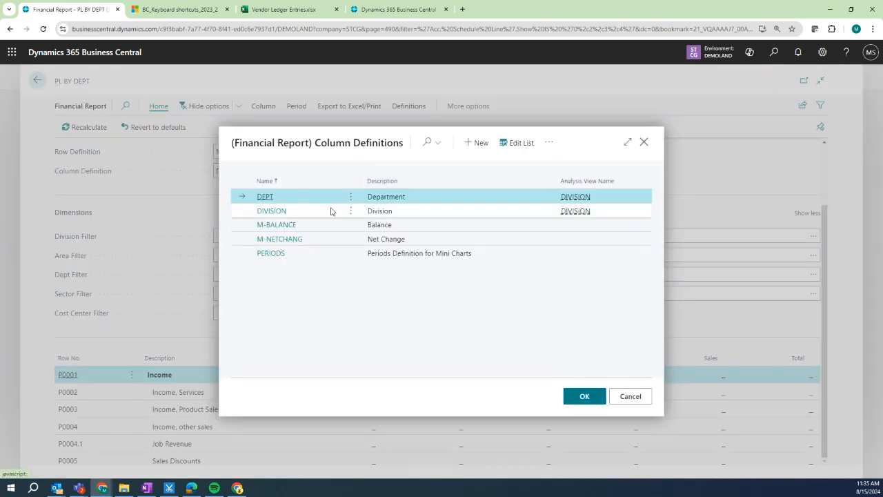
pyautogui.click(280, 212)
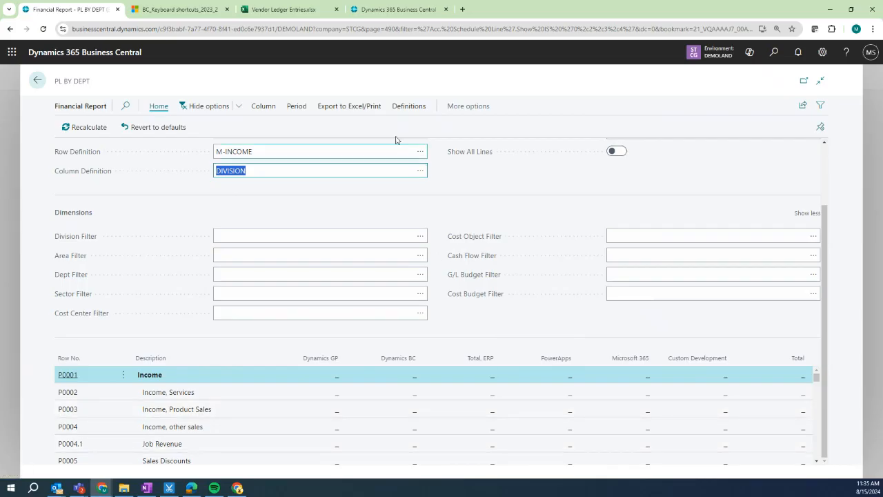
pyautogui.click(423, 176)
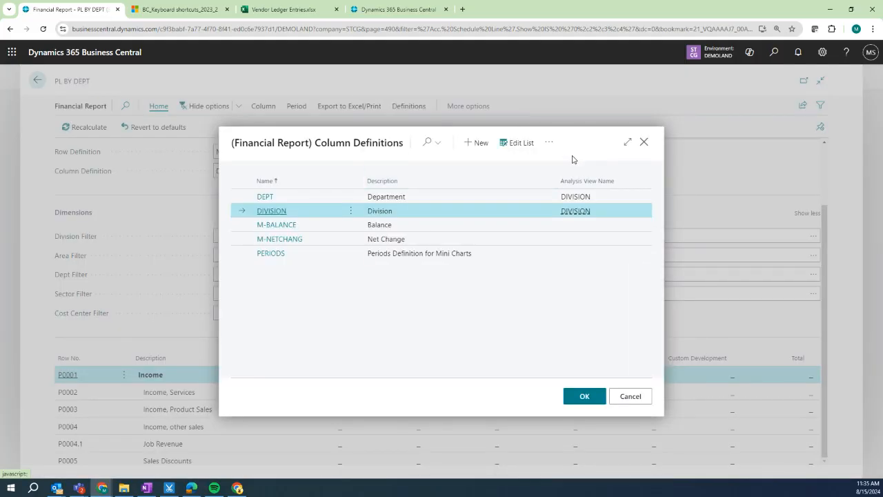
pyautogui.click(549, 142)
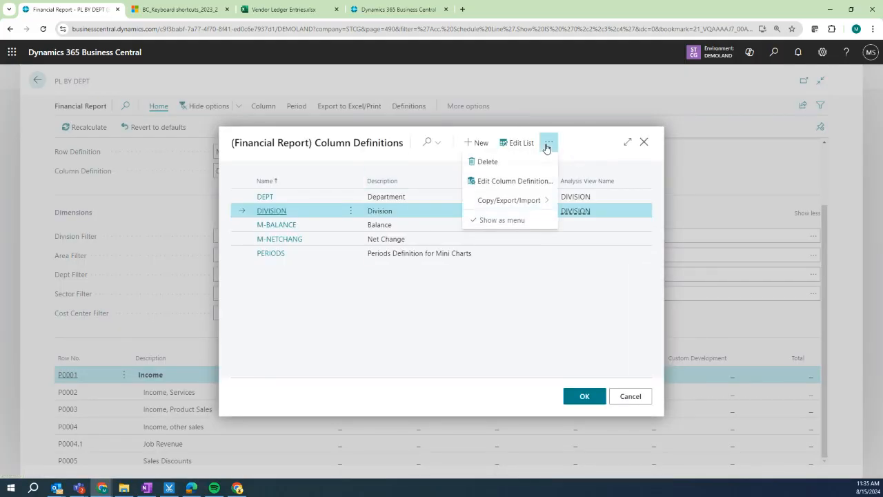
# Open the DIVISION column definition and review the Dynamics GP column's division value 105.
pyautogui.click(522, 183)
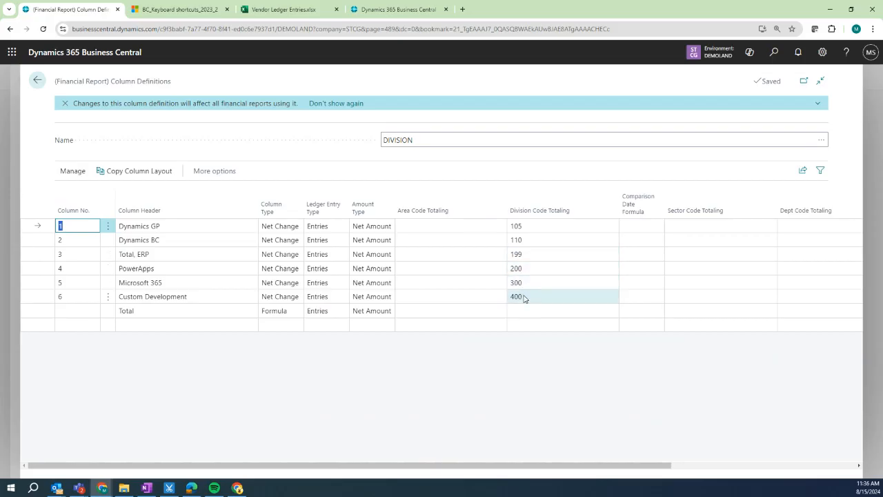
pyautogui.click(530, 227)
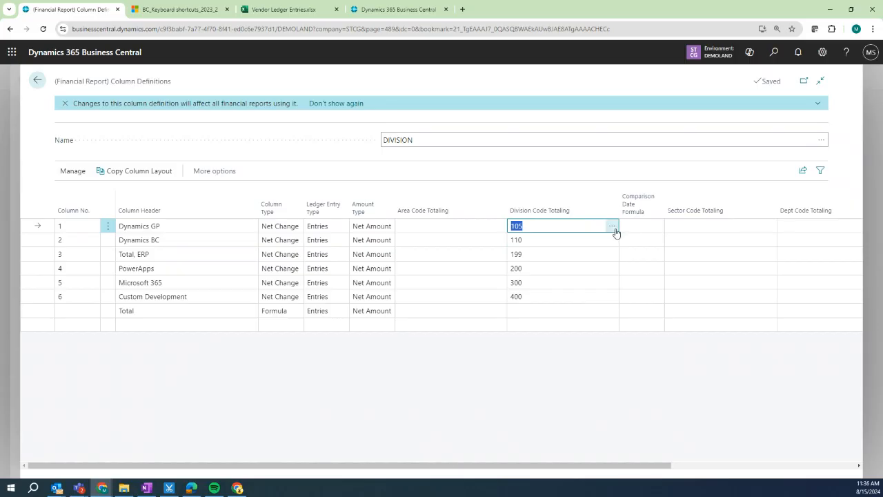
pyautogui.click(613, 228)
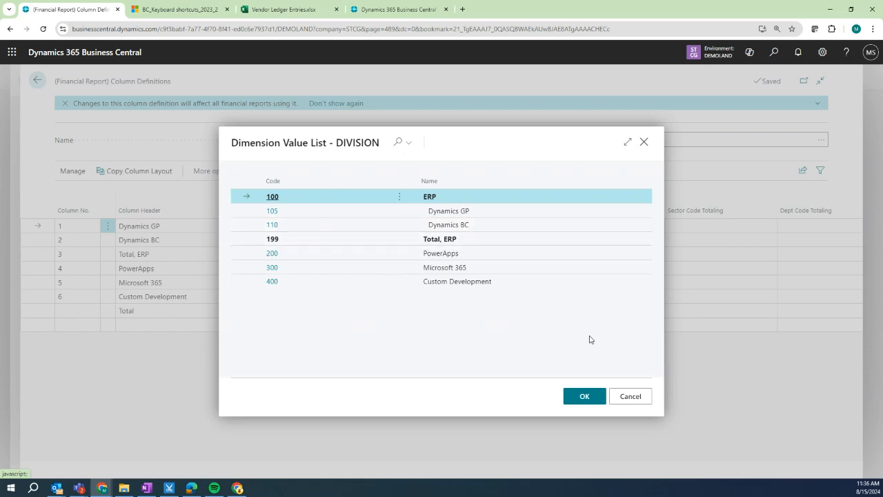
pyautogui.click(630, 396)
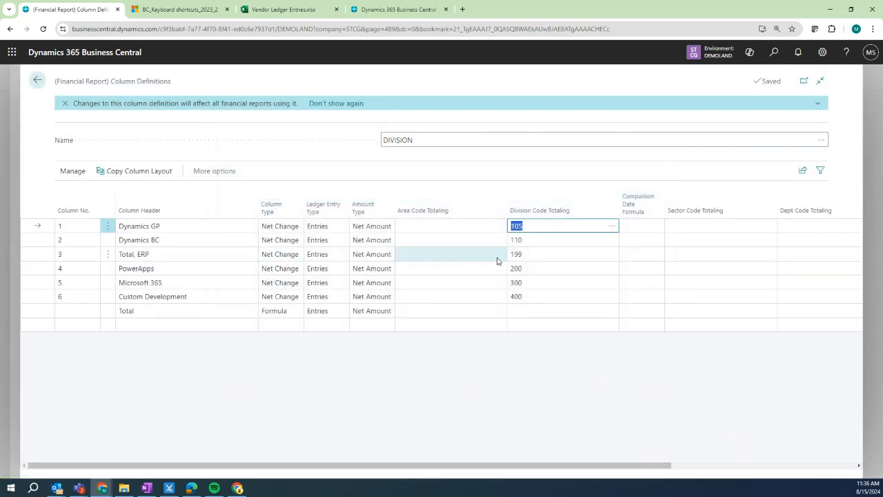
# Review the Total, ERP column's division value 199 and bring up the Total row's actions.
pyautogui.click(558, 254)
pyautogui.click(612, 254)
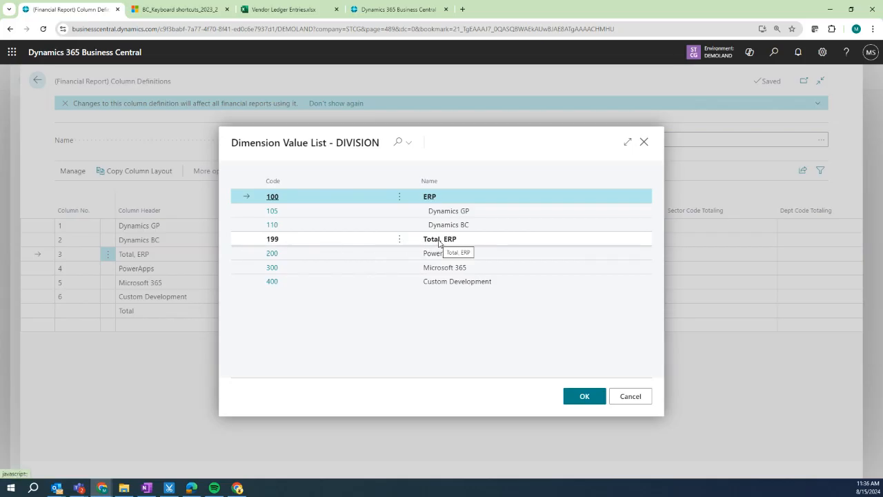
pyautogui.click(637, 397)
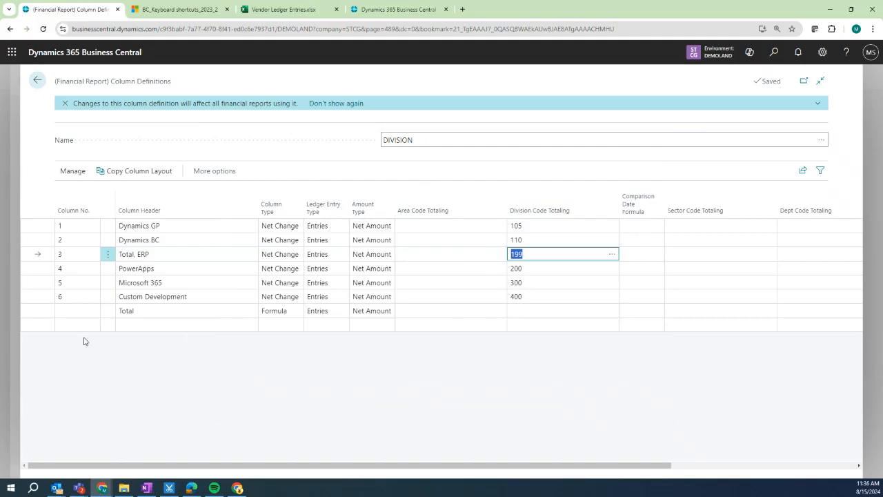
pyautogui.click(108, 310)
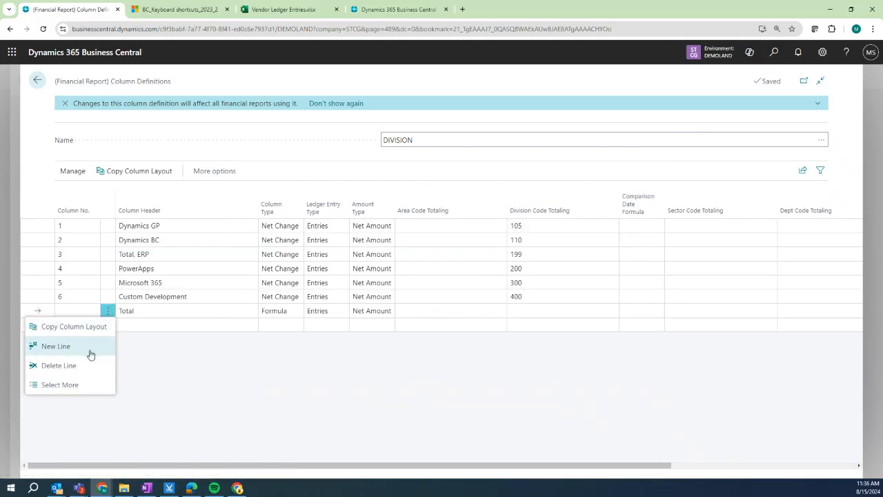
# Insert new column 7 with header 'Everything Else' above the Total line.
pyautogui.click(89, 346)
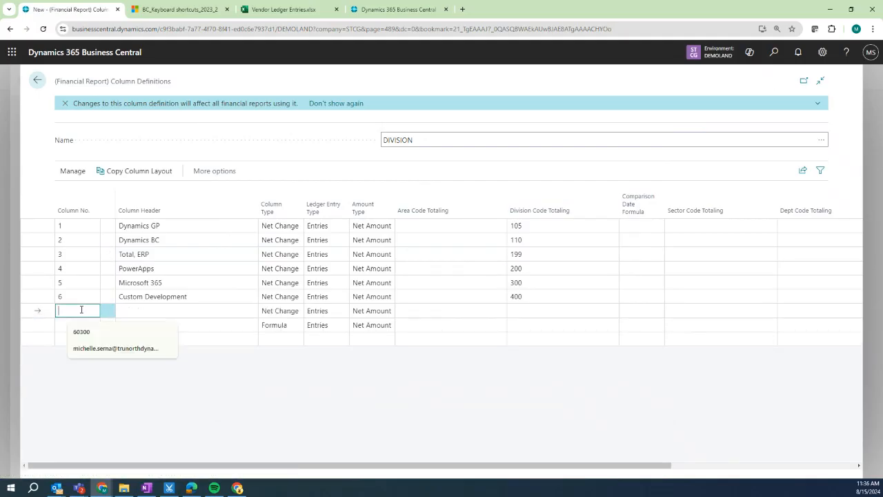
pyautogui.write('7')
pyautogui.press('Tab')
pyautogui.write('Eve')
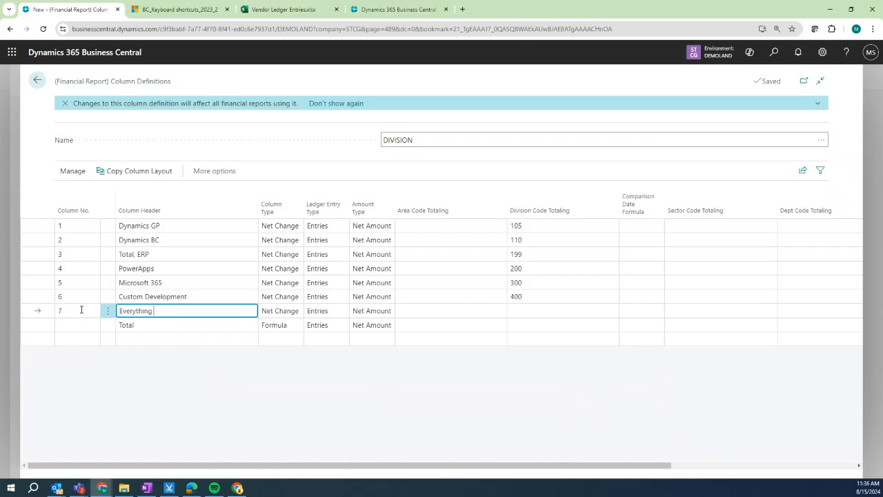
pyautogui.write('rything Else')
# Set the Everything Else column's division totaling filter to 200..400.
pyautogui.click(530, 311)
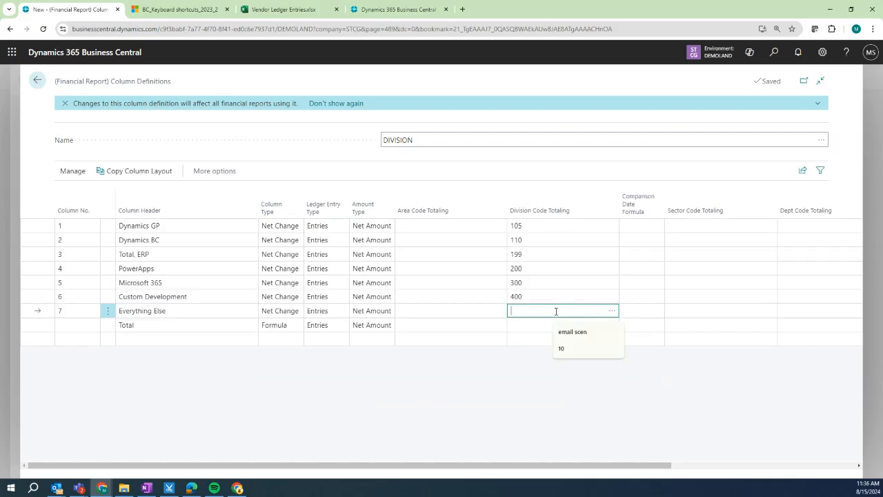
pyautogui.write('200')
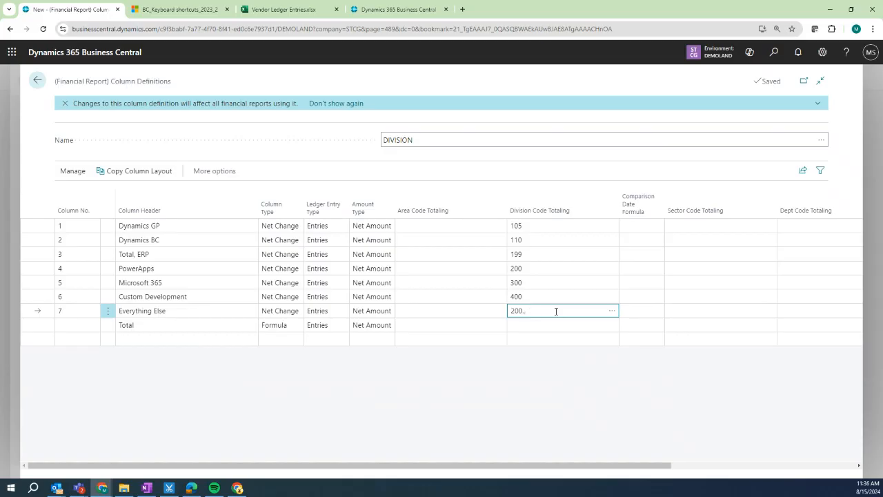
pyautogui.press('Tab')
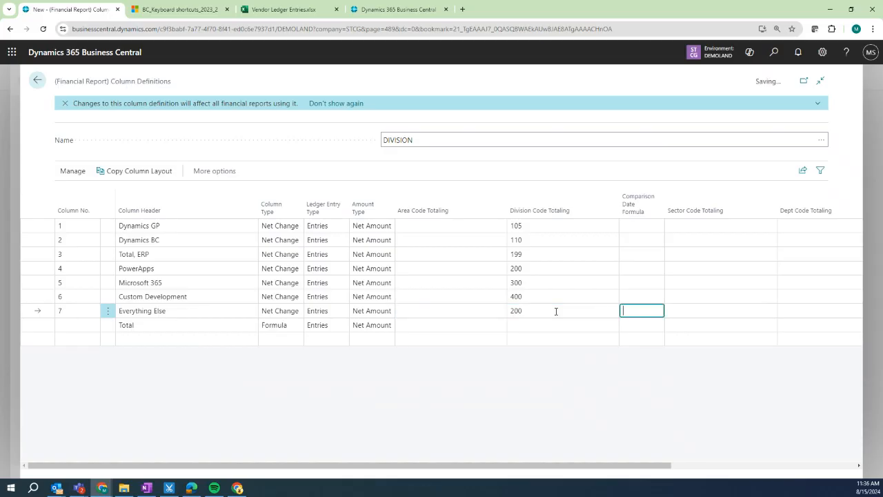
pyautogui.click(556, 311)
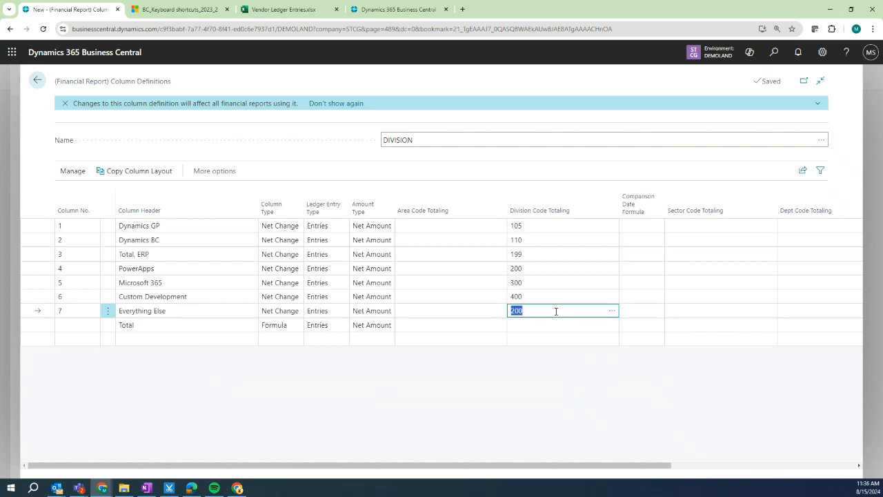
pyautogui.press('Tab')
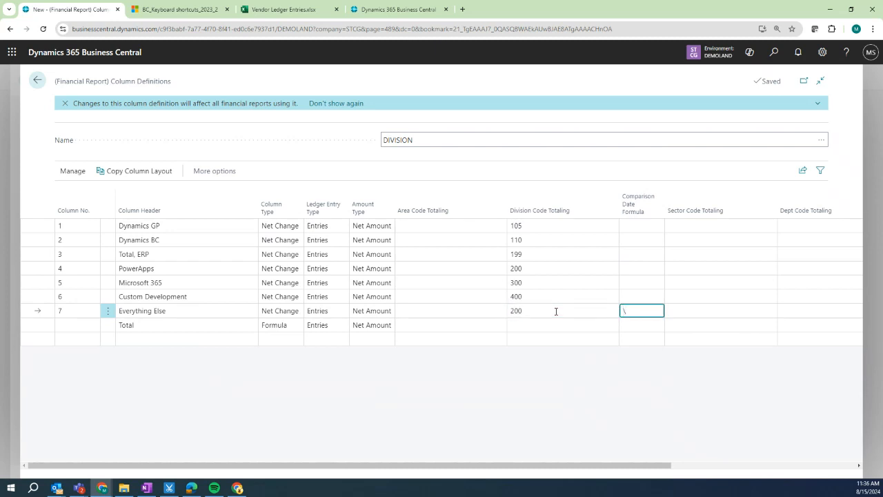
pyautogui.click(560, 312)
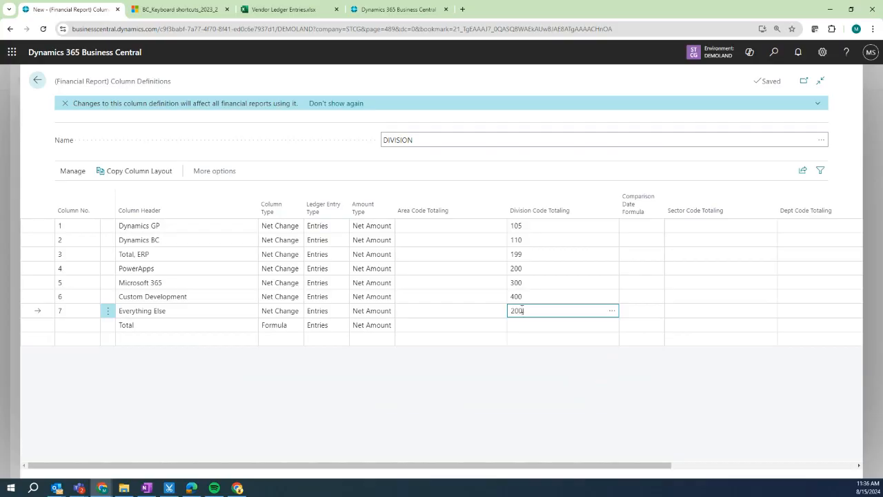
pyautogui.write('|300')
pyautogui.click(611, 312)
pyautogui.click(362, 253)
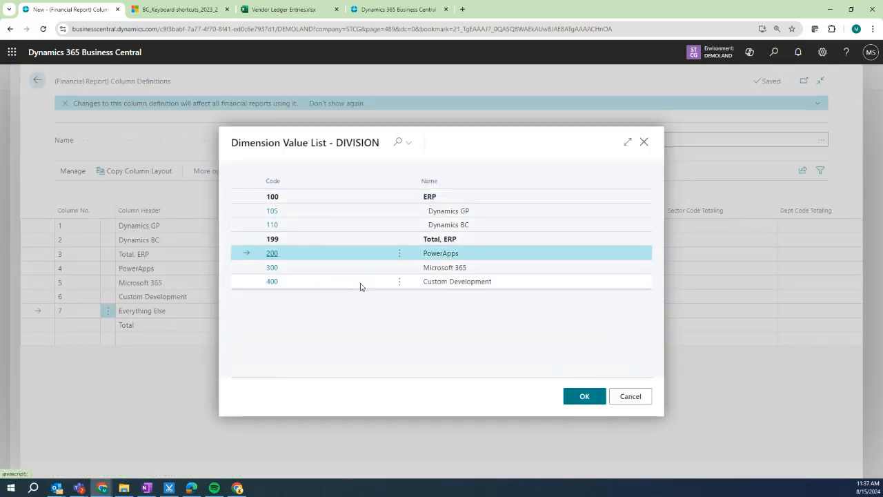
pyautogui.keyDown('shift'); pyautogui.click(360, 284); pyautogui.keyUp('shift')
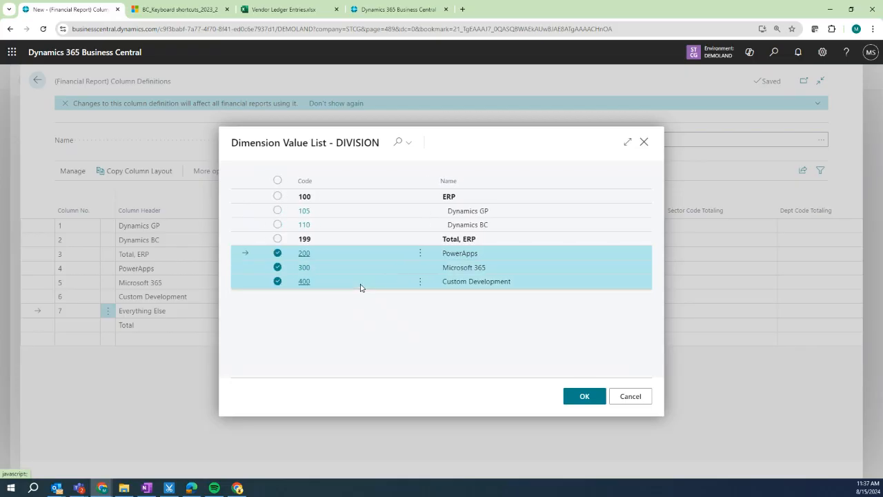
pyautogui.click(585, 398)
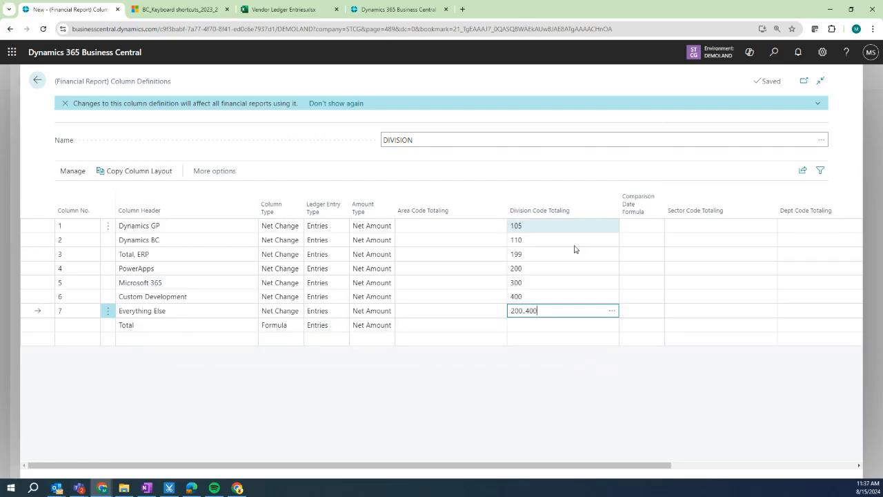
# Confirm Total keeps Entries and Net Amount, and Everything Else keeps the Net Change column type.
pyautogui.click(544, 324)
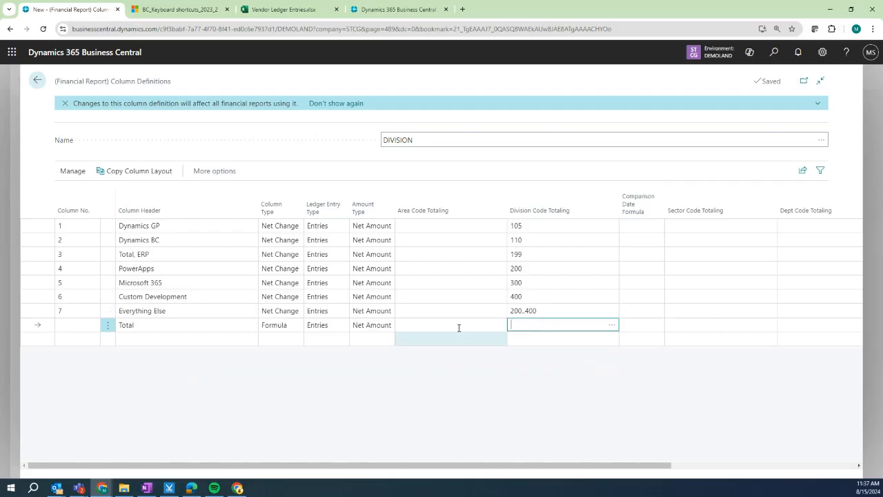
pyautogui.write('1..7')
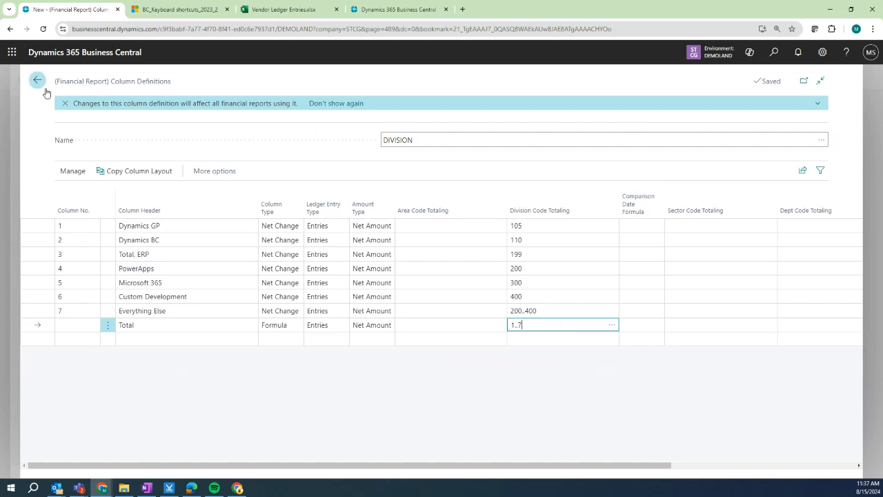
pyautogui.click(327, 327)
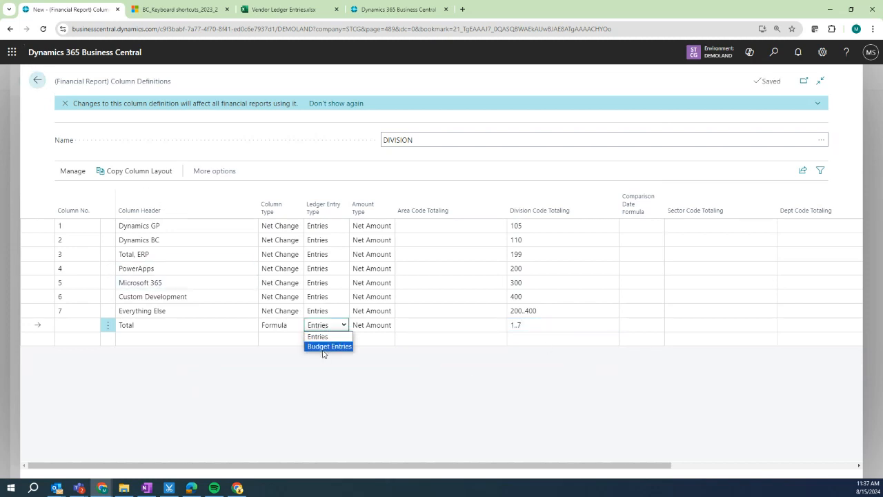
pyautogui.click(317, 394)
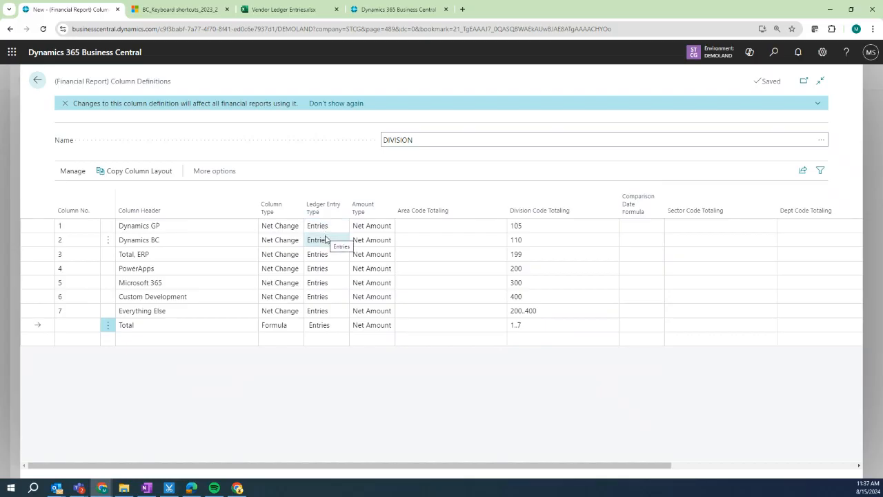
pyautogui.click(375, 325)
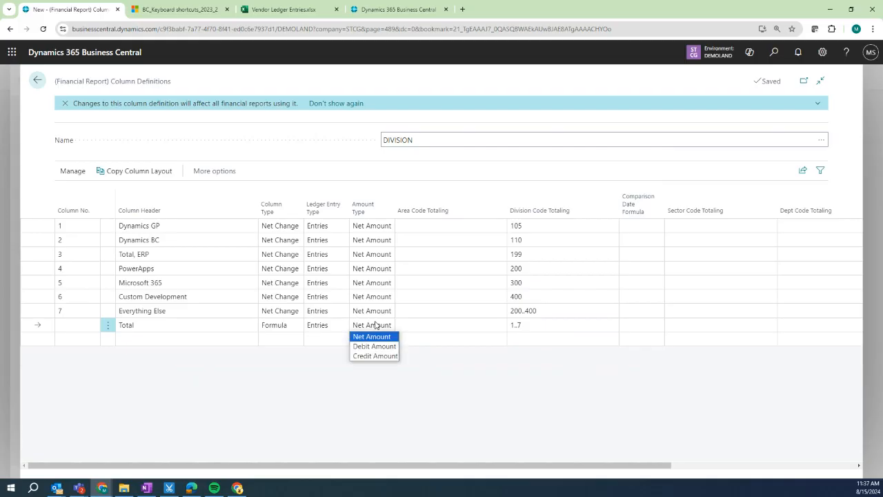
pyautogui.click(280, 337)
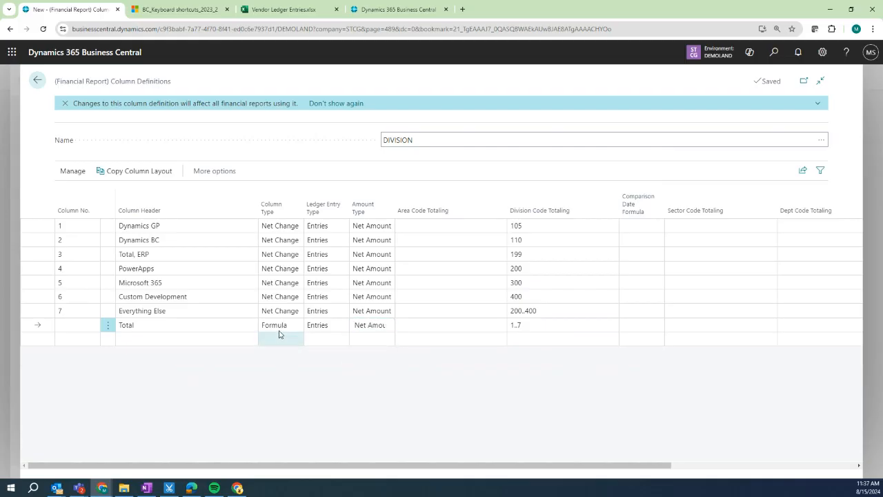
pyautogui.click(294, 313)
pyautogui.click(294, 312)
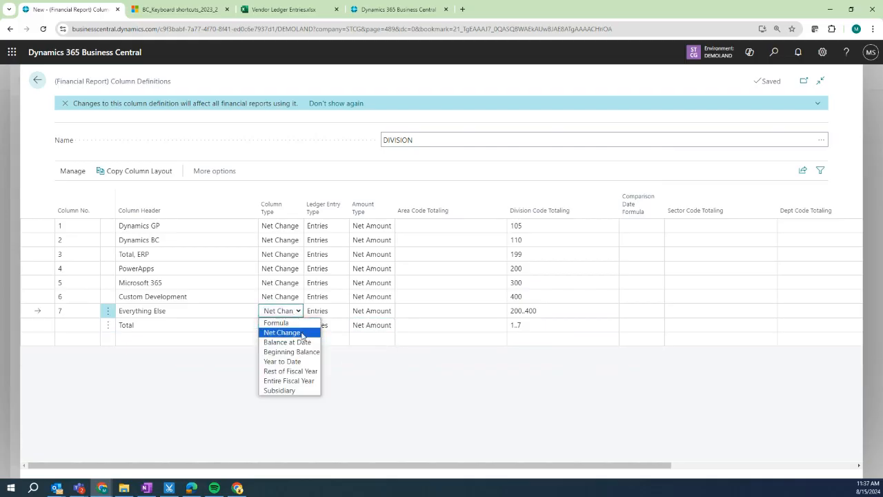
pyautogui.click(483, 394)
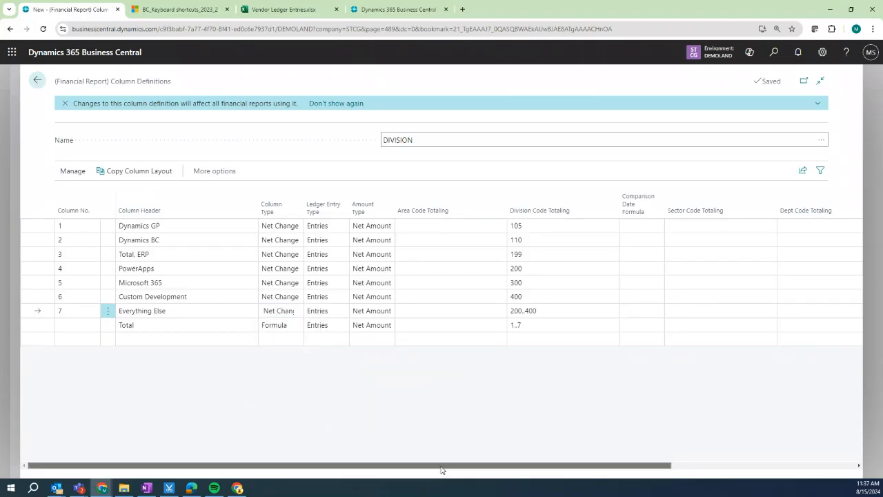
pyautogui.moveTo(441, 469); pyautogui.dragTo(625, 469)
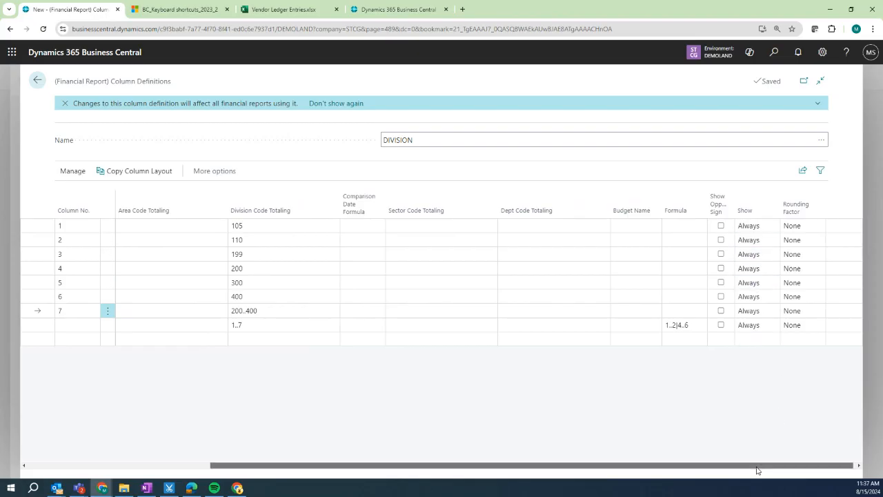
pyautogui.moveTo(758, 465); pyautogui.dragTo(513, 478)
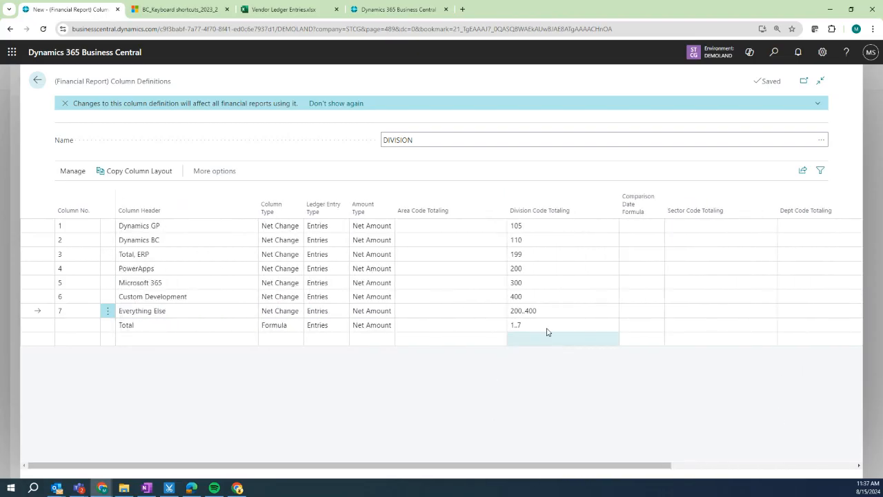
# Clear Total's 1..7 division filter, keep its 1..2|4..6 formula, and return to the definitions list.
pyautogui.click(546, 325)
pyautogui.press('Delete')
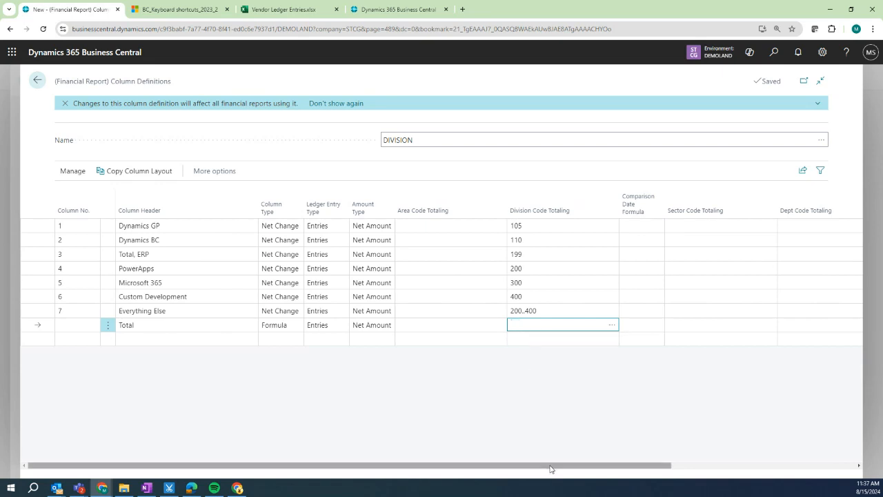
pyautogui.moveTo(553, 472); pyautogui.dragTo(736, 473)
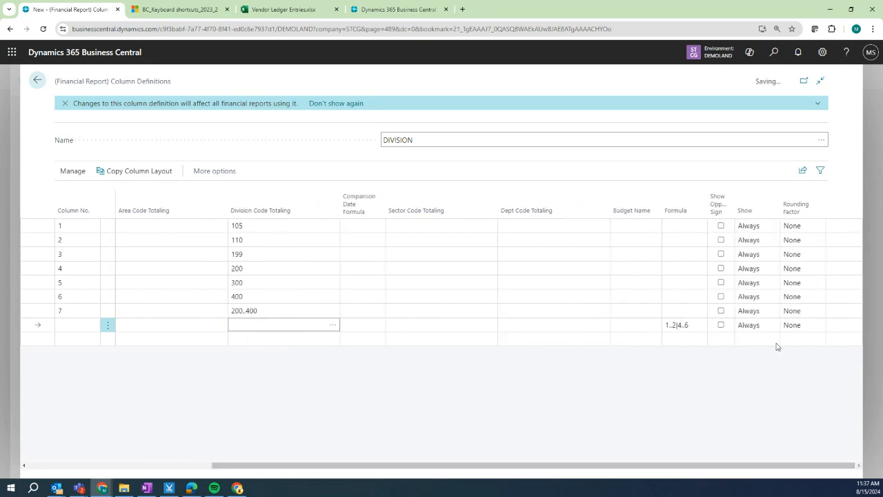
pyautogui.click(691, 324)
pyautogui.click(695, 387)
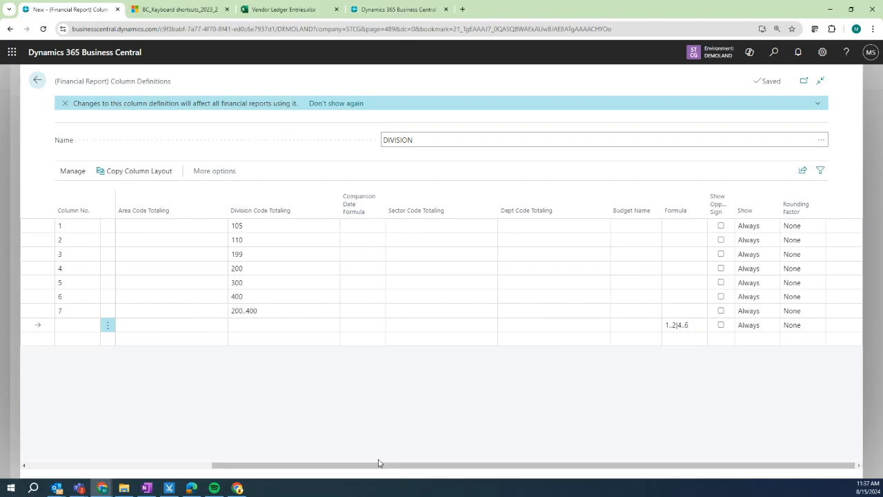
pyautogui.moveTo(366, 466); pyautogui.dragTo(193, 467)
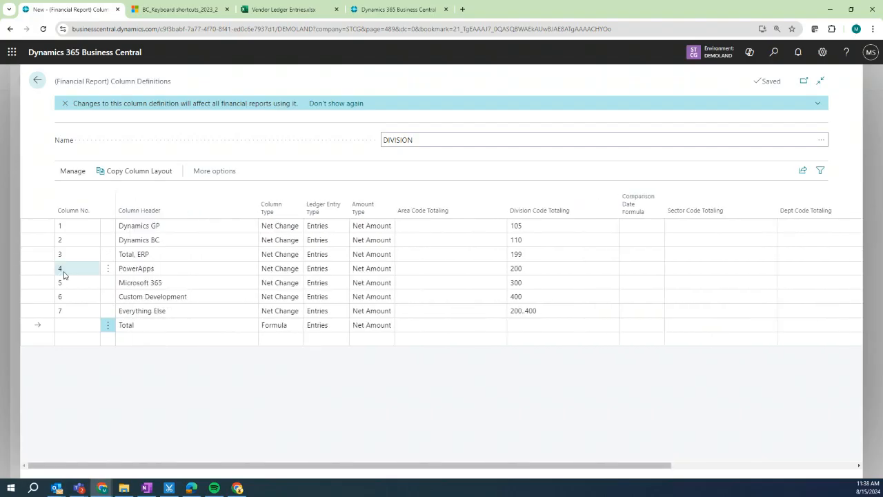
pyautogui.click(38, 80)
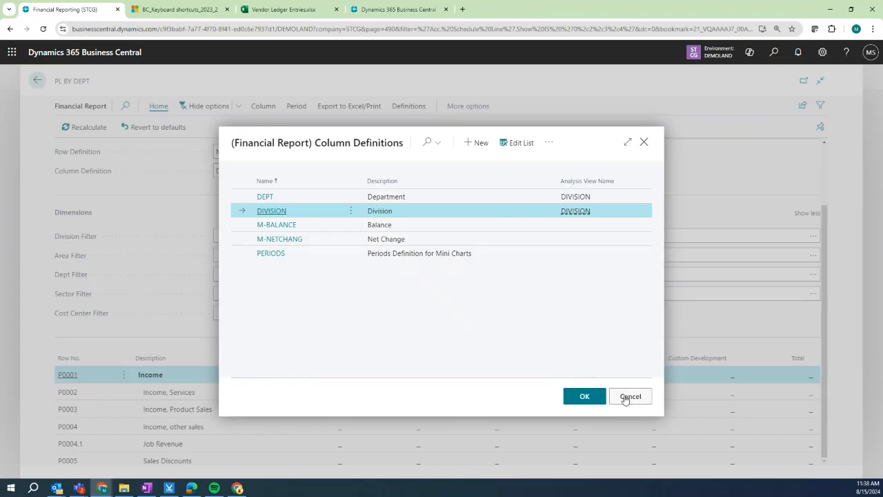
# Keep DIVISION columns, open the NIL DEPDIV report, and look up its row definitions.
pyautogui.click(588, 399)
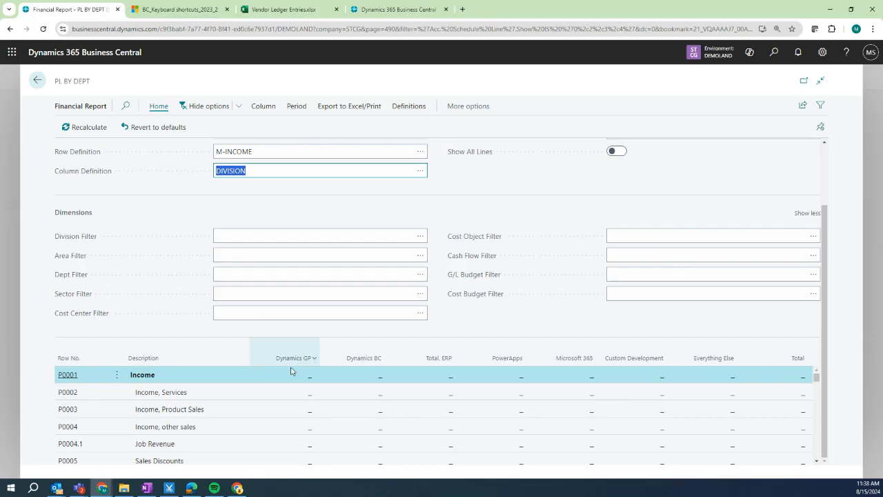
pyautogui.click(37, 82)
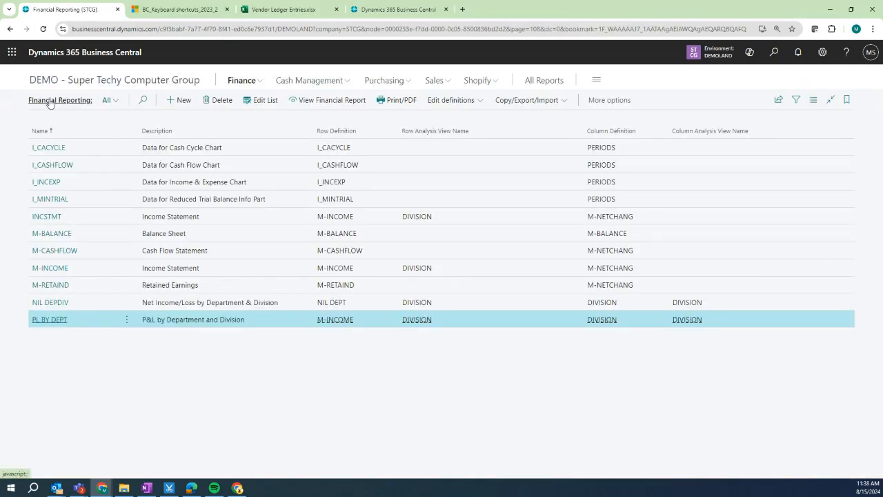
pyautogui.click(61, 308)
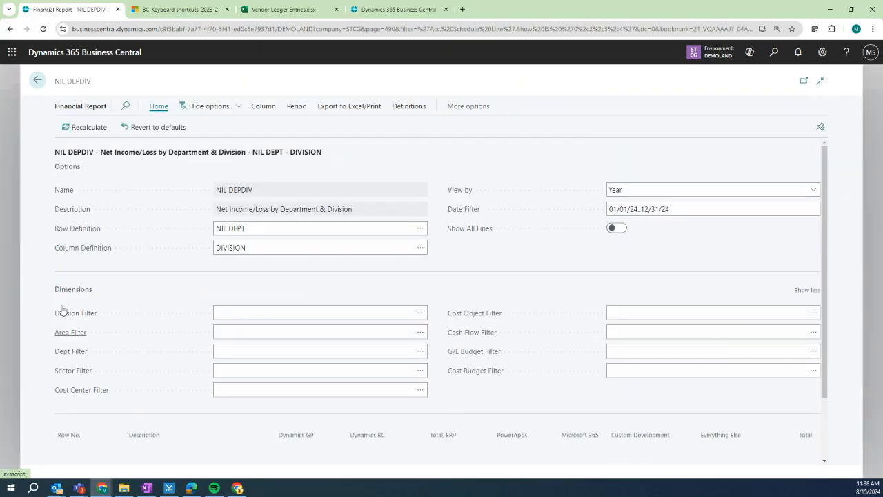
pyautogui.scroll(-3, 173, 400)
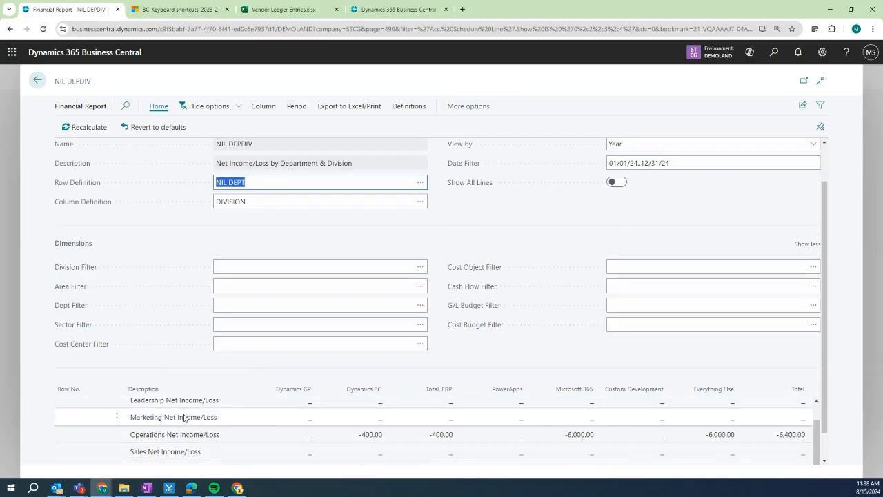
pyautogui.click(421, 182)
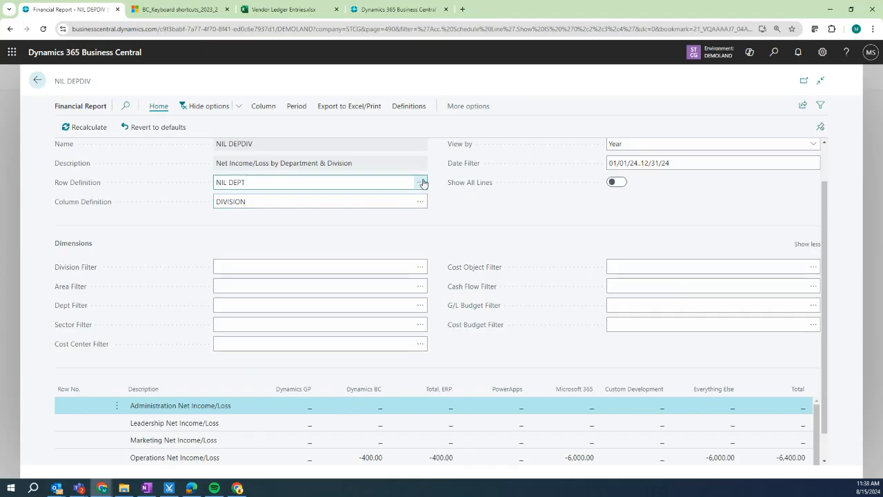
pyautogui.click(533, 142)
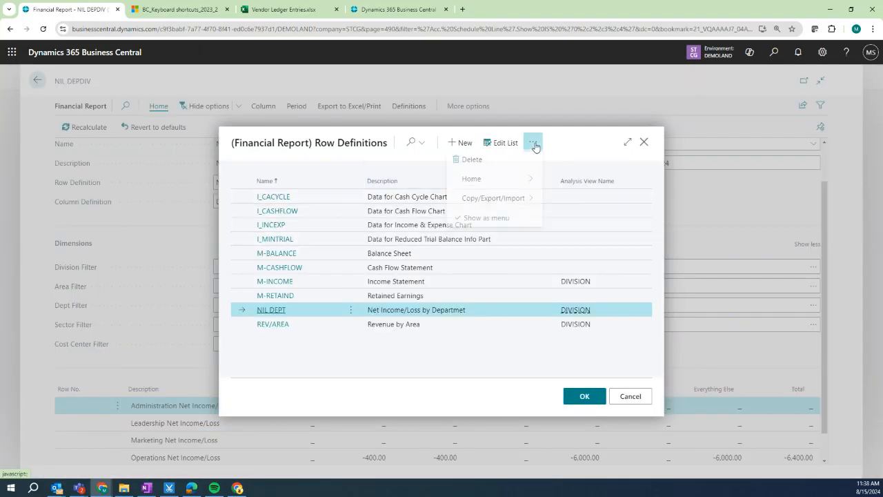
pyautogui.click(505, 183)
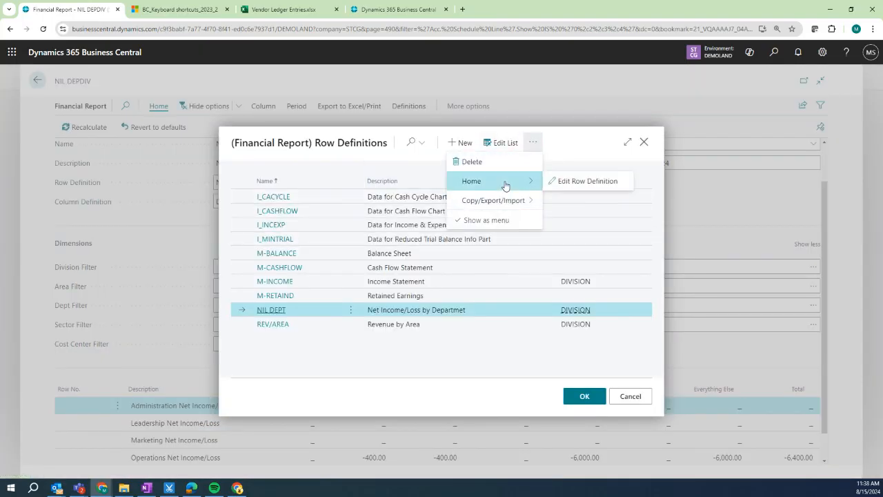
pyautogui.click(583, 181)
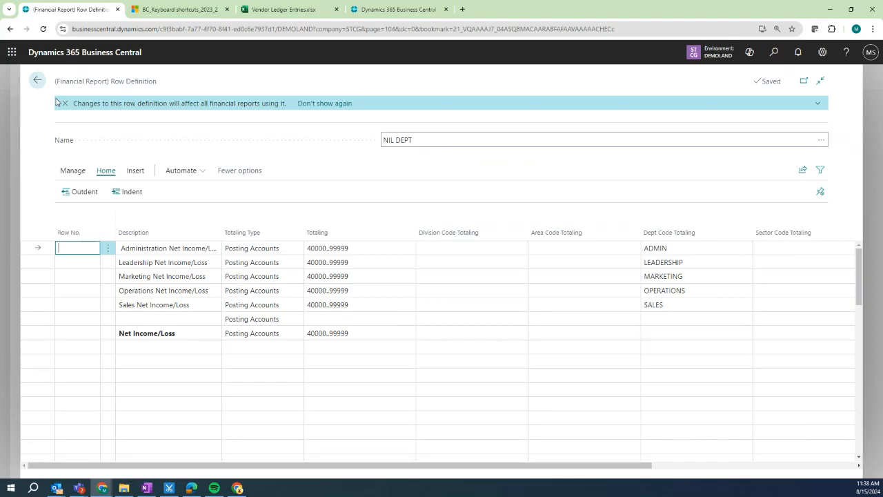
pyautogui.click(37, 86)
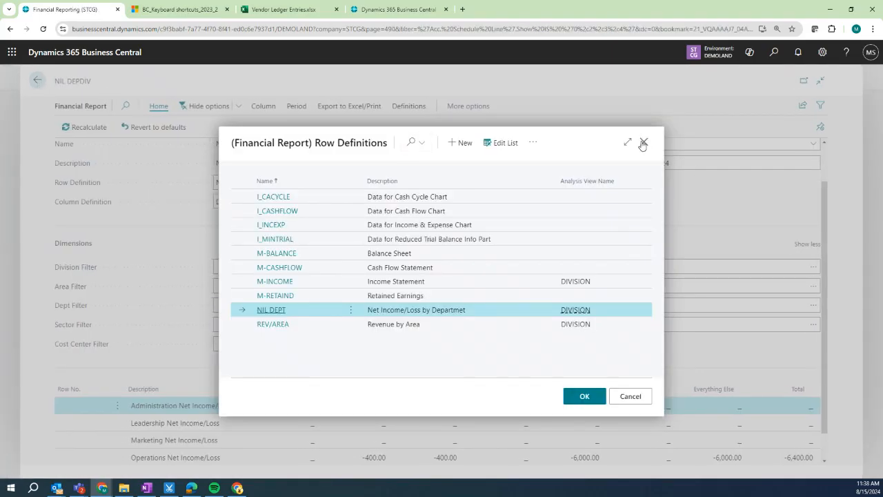
pyautogui.click(643, 143)
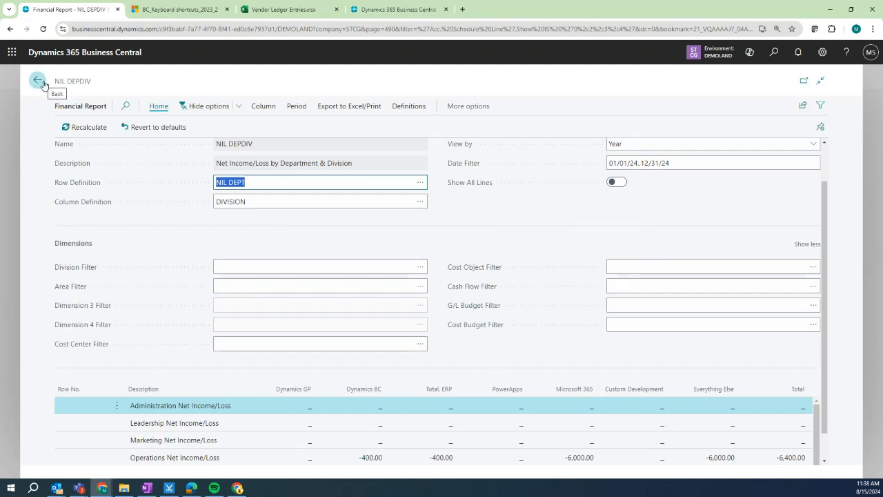
# Open customer C00040 Computers R Us from the Customers list with the FactBox pane hidden.
pyautogui.click(39, 82)
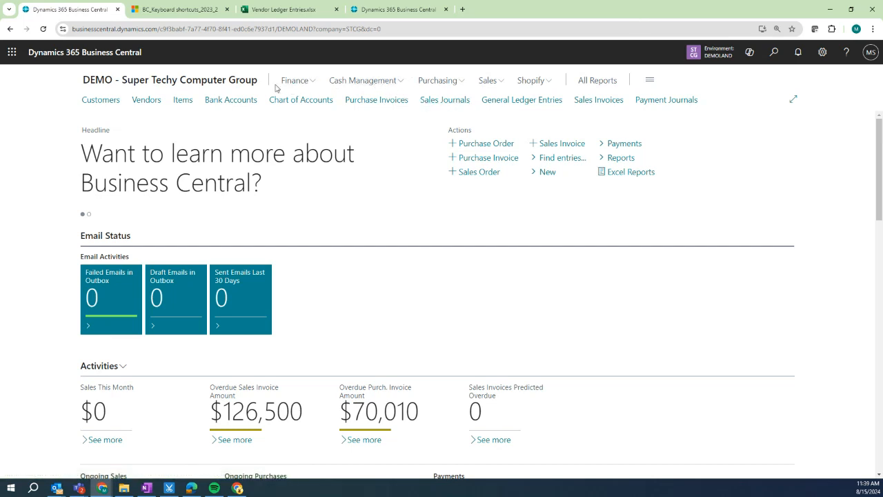
pyautogui.click(119, 100)
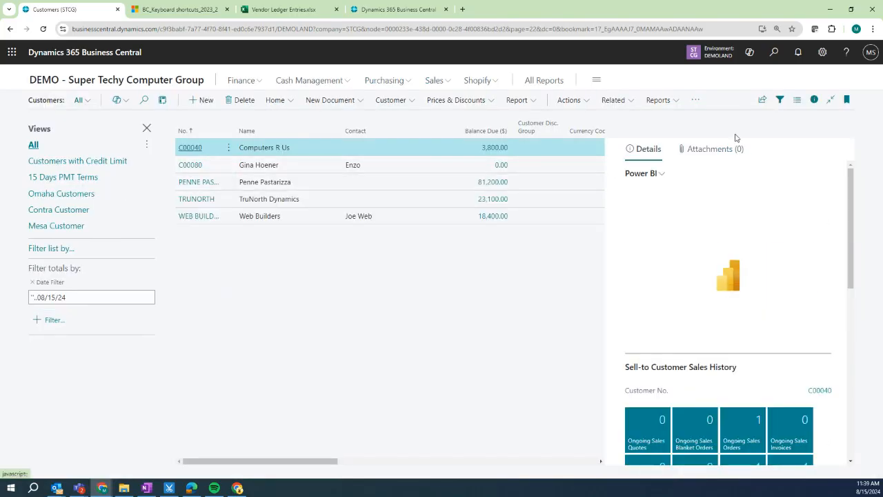
pyautogui.click(813, 101)
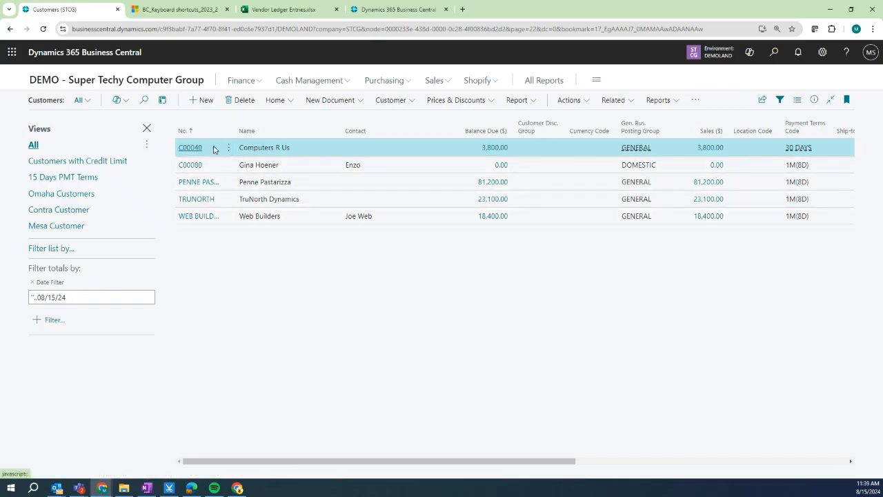
pyautogui.click(189, 147)
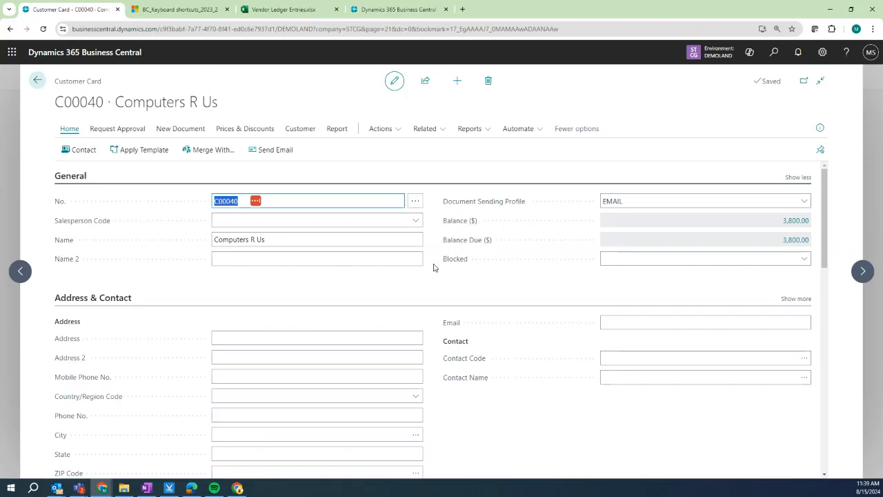
# Create a new salesperson with code GH and the salesperson's name.
pyautogui.scroll(-2, 450, 311)
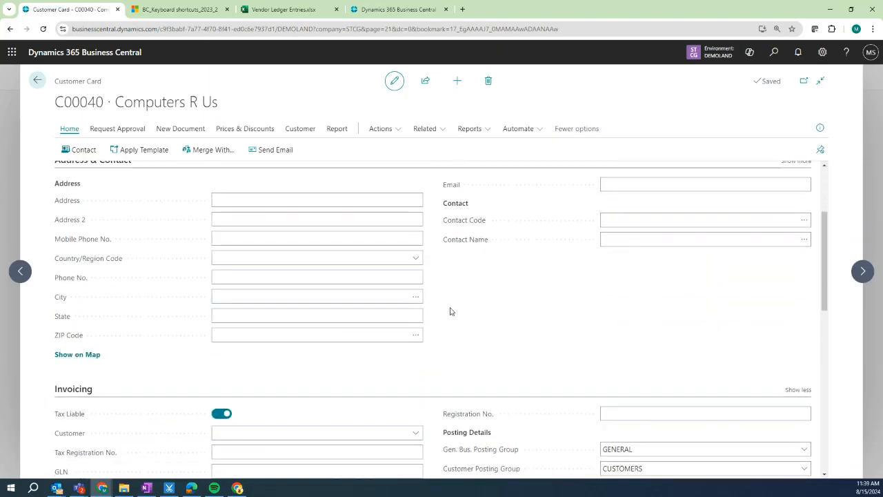
pyautogui.scroll(2, 450, 311)
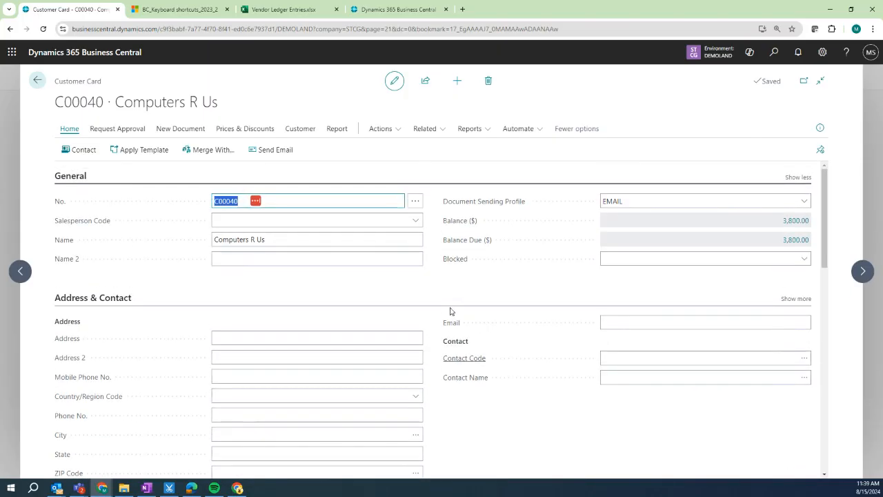
pyautogui.click(415, 221)
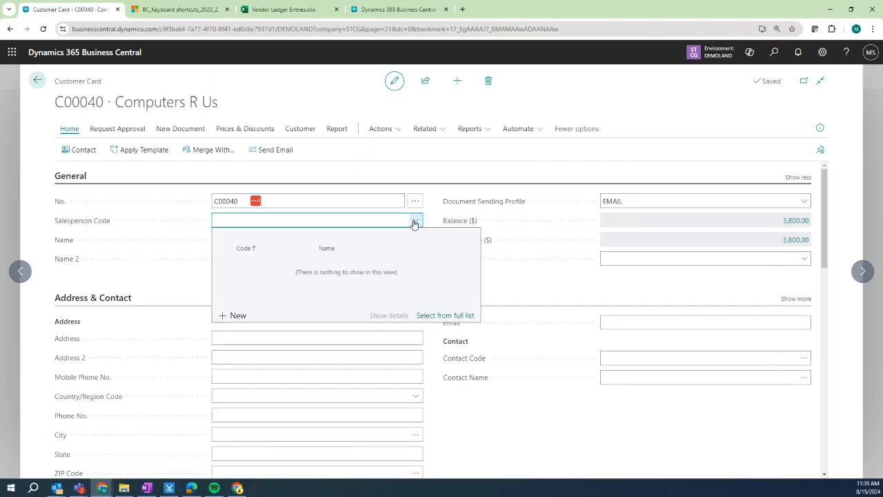
pyautogui.click(232, 318)
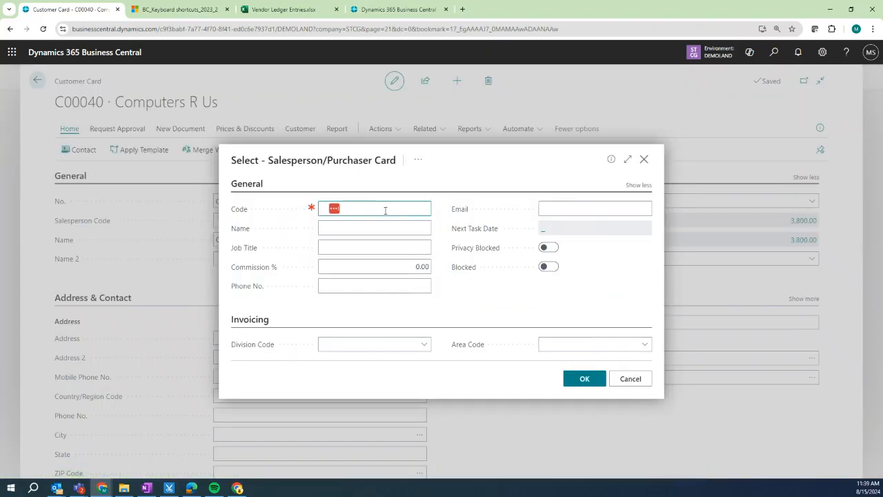
pyautogui.moveTo(361, 210); pyautogui.dragTo(300, 214)
pyautogui.write('GHoe')
pyautogui.press('Tab')
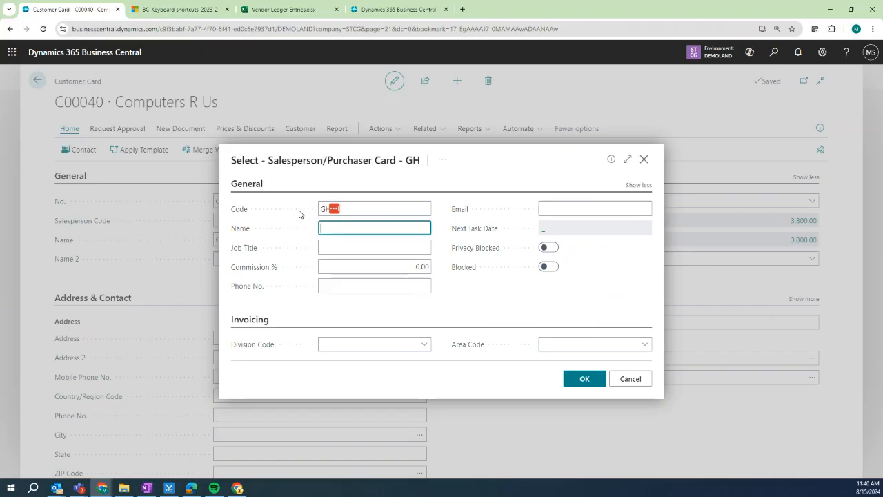
pyautogui.click(586, 379)
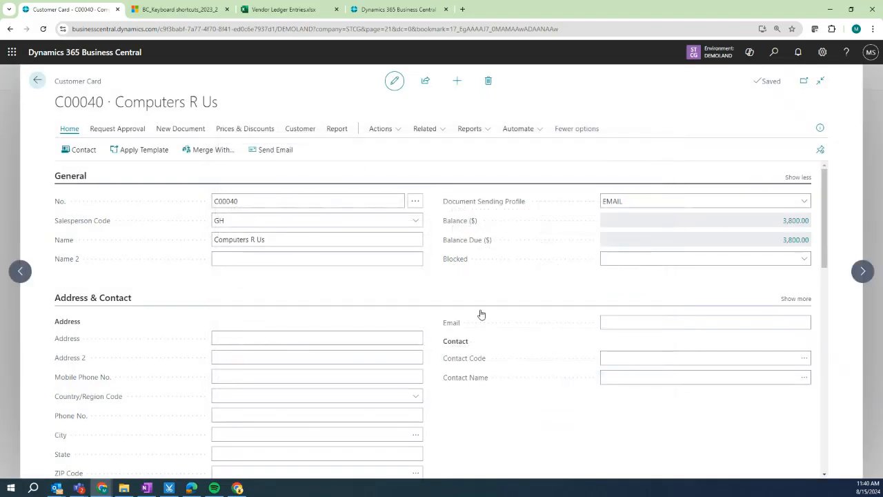
# Create salesperson MS, assign it to Computers R Us, and return to Customers.
pyautogui.click(416, 221)
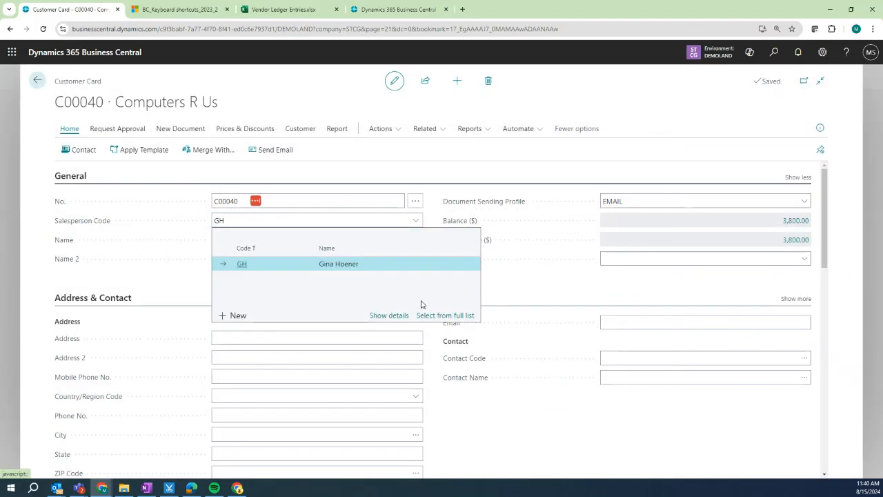
pyautogui.click(238, 316)
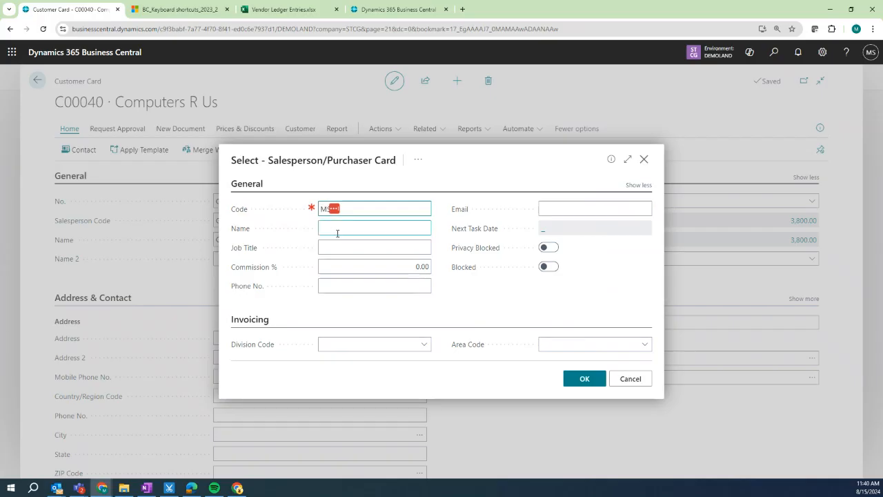
pyautogui.click(338, 233)
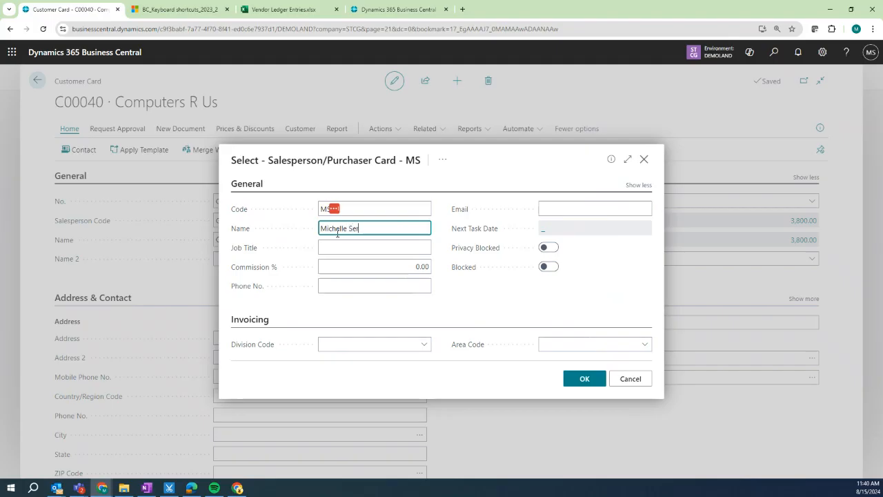
pyautogui.click(584, 380)
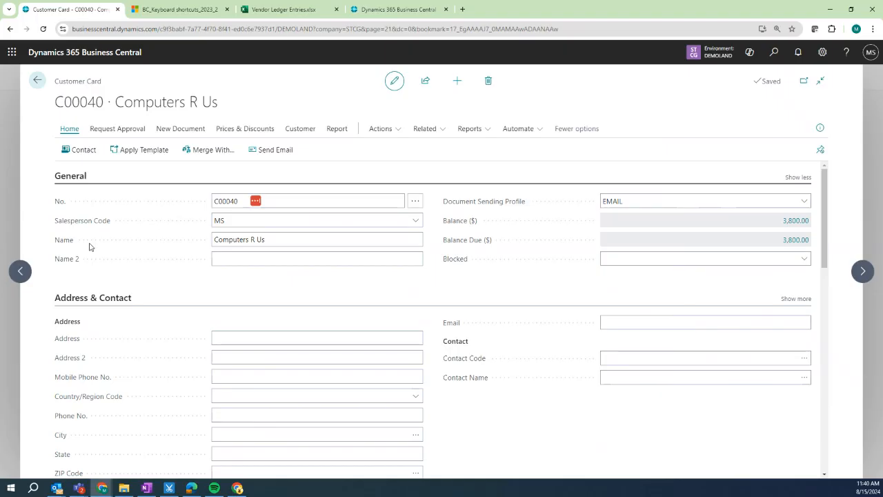
pyautogui.click(37, 81)
# Open the customer list in Excel, replacing the existing Customer Card.xlsx in OneDrive.
pyautogui.click(764, 101)
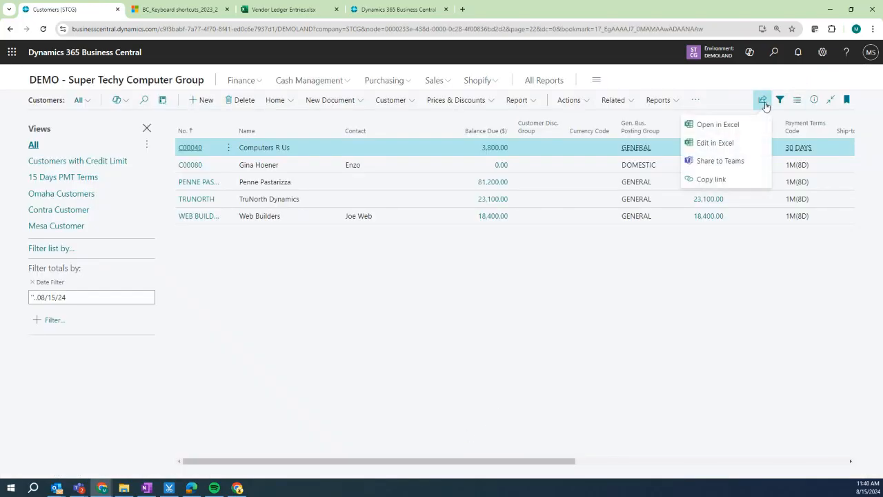
pyautogui.click(724, 144)
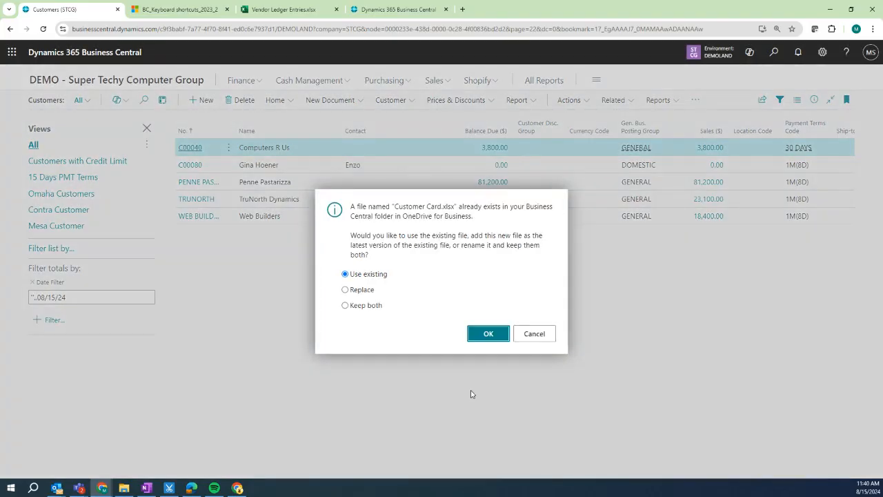
pyautogui.click(363, 291)
pyautogui.click(485, 335)
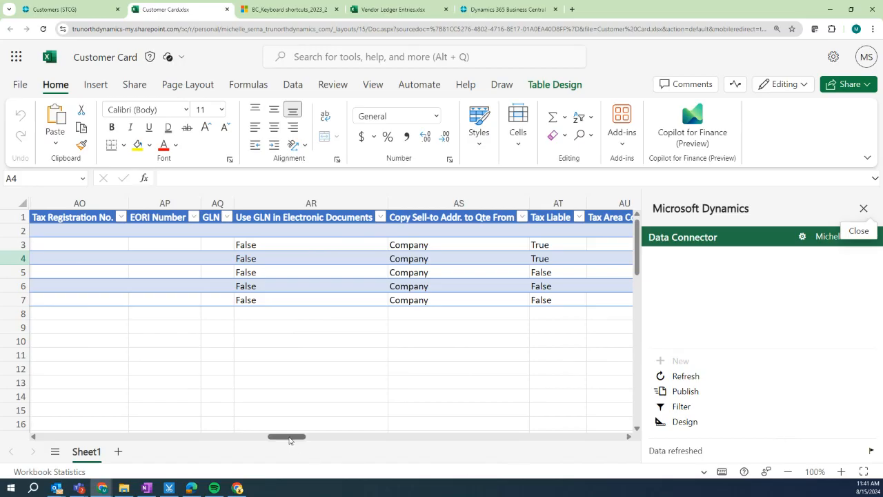
# Enter GH in cell L3 and fill it down through L7.
pyautogui.moveTo(290, 437); pyautogui.dragTo(109, 435)
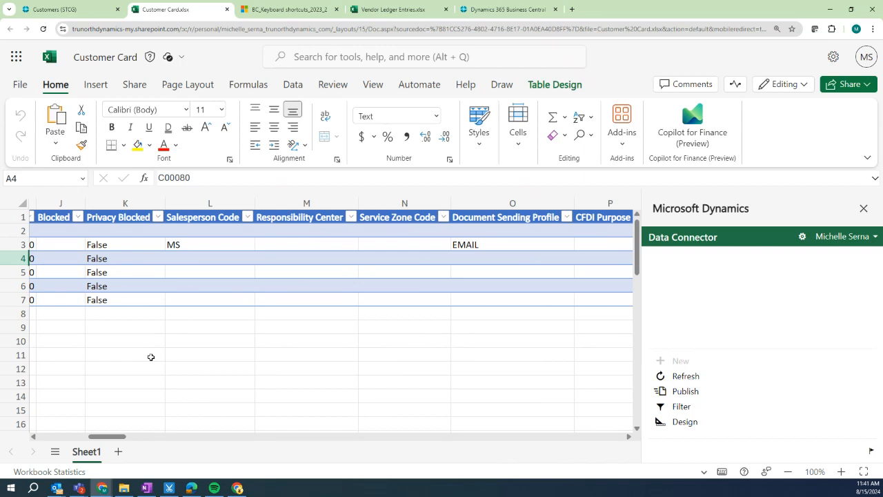
pyautogui.click(191, 244)
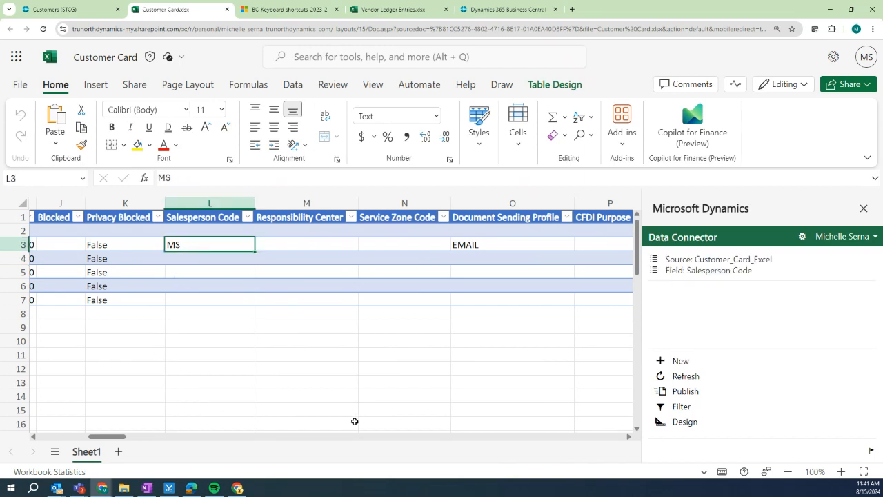
pyautogui.moveTo(254, 252); pyautogui.dragTo(254, 305)
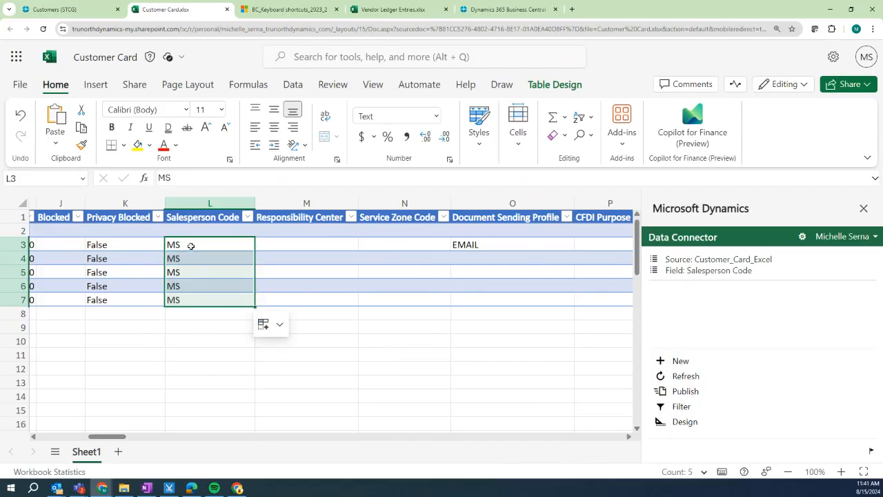
pyautogui.click(189, 244)
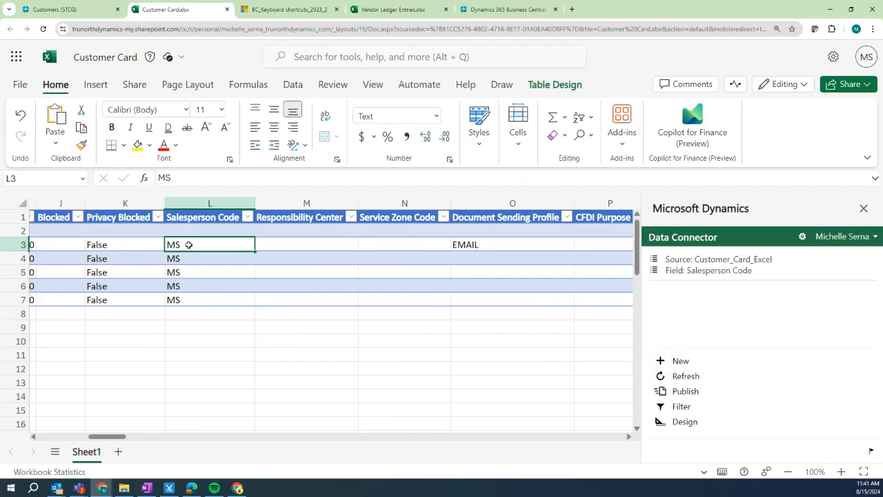
pyautogui.write('GH')
pyautogui.click(203, 270)
pyautogui.click(229, 246)
pyautogui.moveTo(253, 251); pyautogui.dragTo(255, 303)
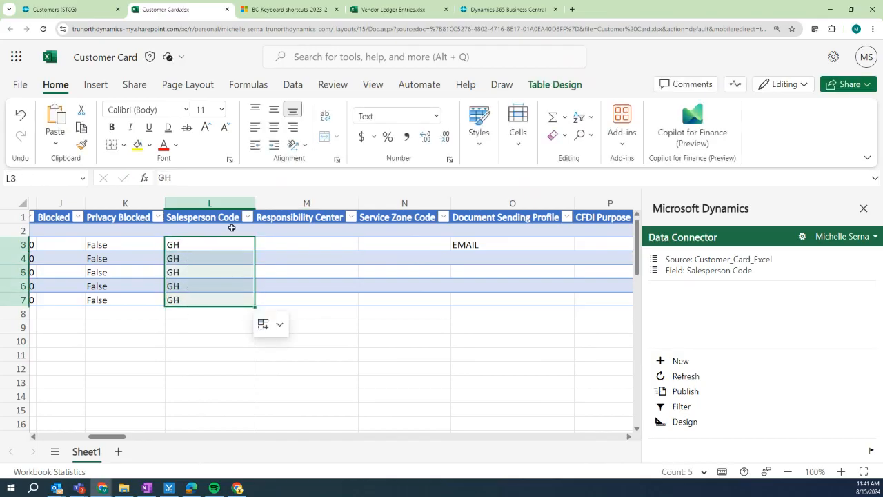
# Publish the GH salesperson codes to Business Central and view its Customers list.
pyautogui.click(247, 217)
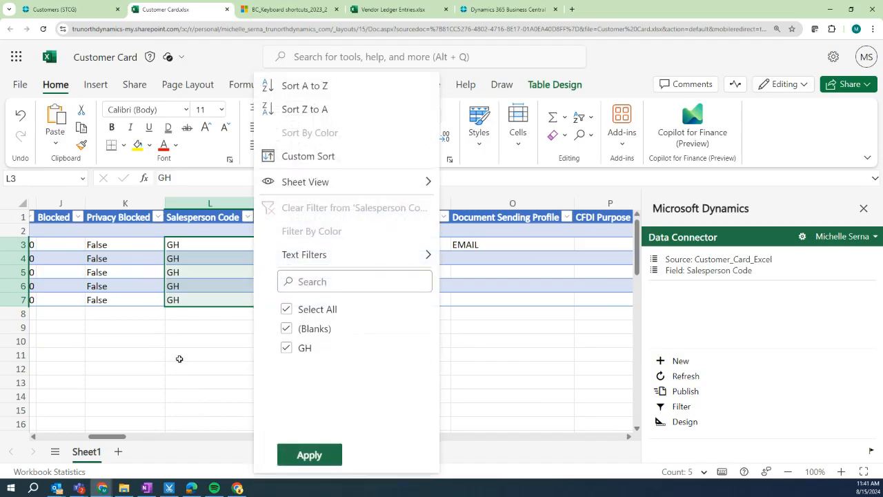
pyautogui.click(195, 288)
pyautogui.click(193, 246)
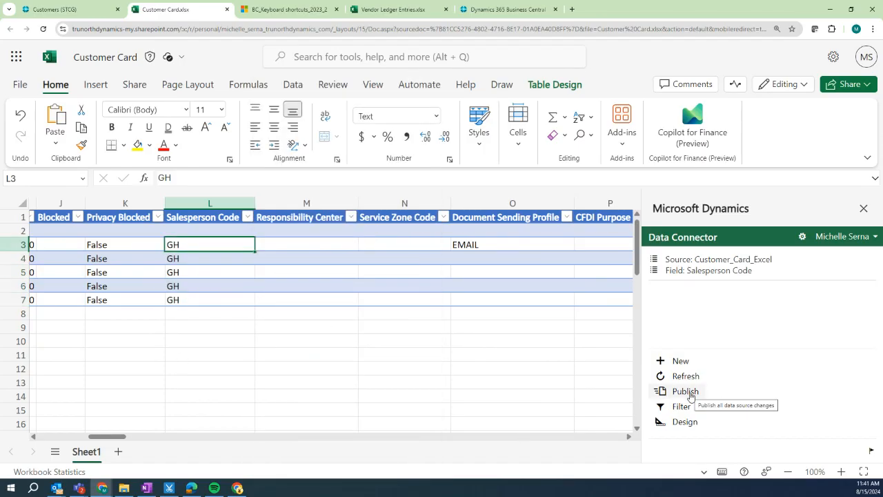
pyautogui.click(690, 393)
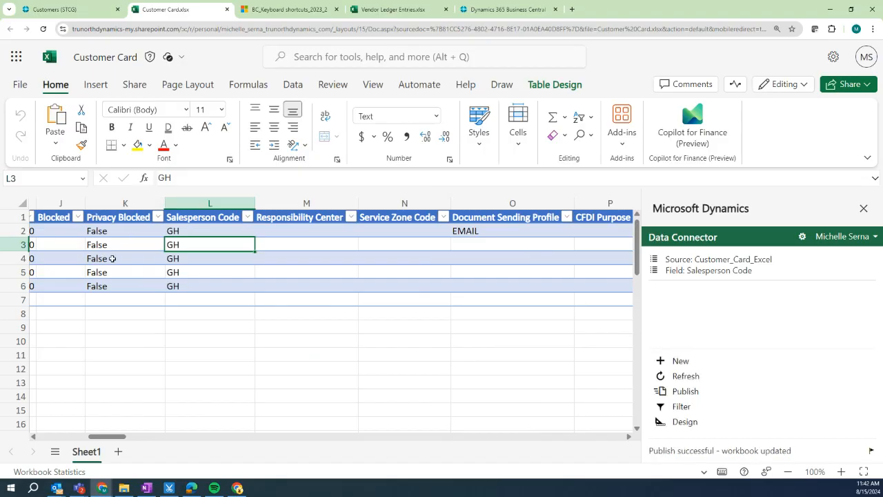
pyautogui.click(59, 12)
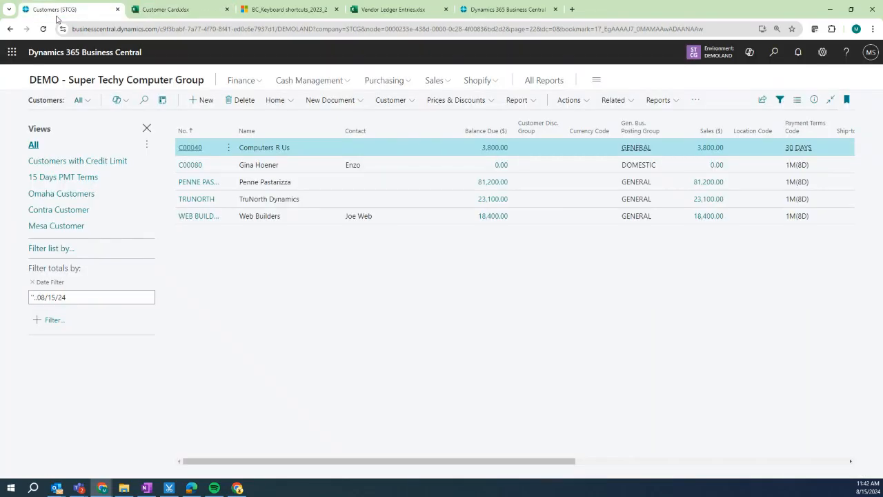
# Confirm Penne Pastarizza's card shows Salesperson Code GH, then return to the workbook.
pyautogui.click(204, 184)
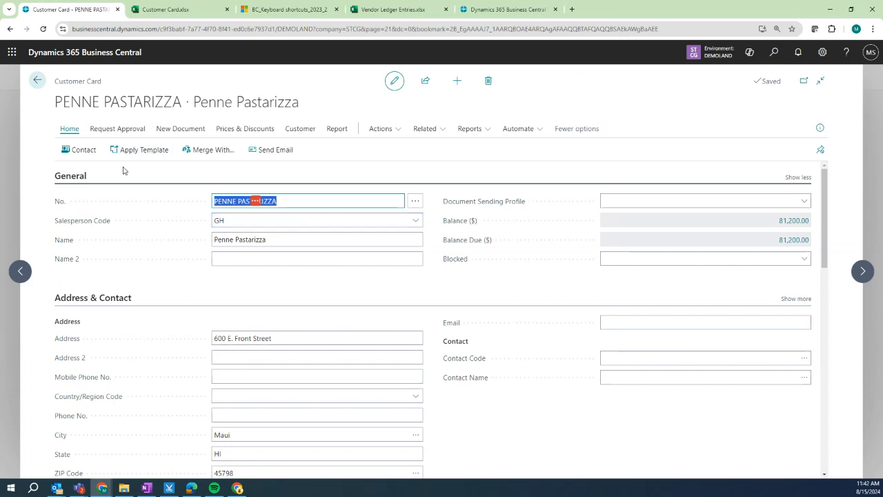
pyautogui.click(166, 9)
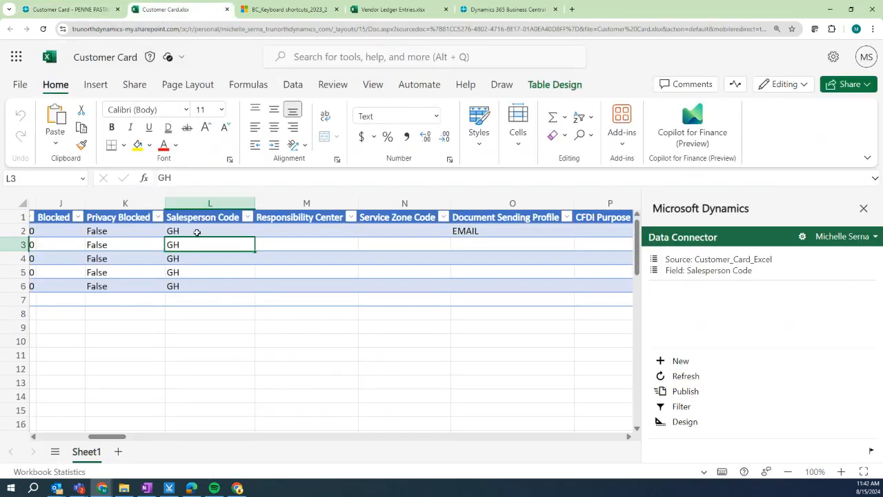
# Enter AB in cell L2 and fill it down through L6.
pyautogui.click(196, 233)
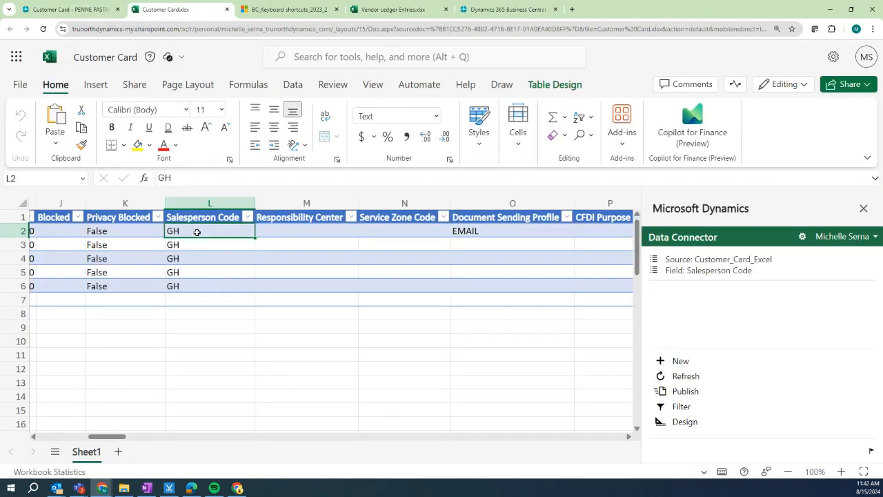
pyautogui.write('AB')
pyautogui.click(185, 250)
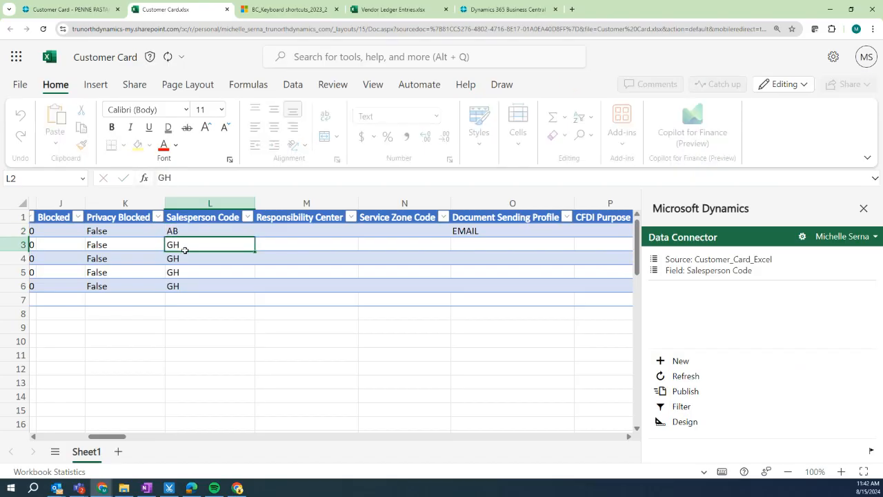
pyautogui.click(199, 235)
pyautogui.moveTo(254, 237); pyautogui.dragTo(250, 286)
# Publish the AB codes and review the errors saying AB isn't a valid salesperson.
pyautogui.click(663, 390)
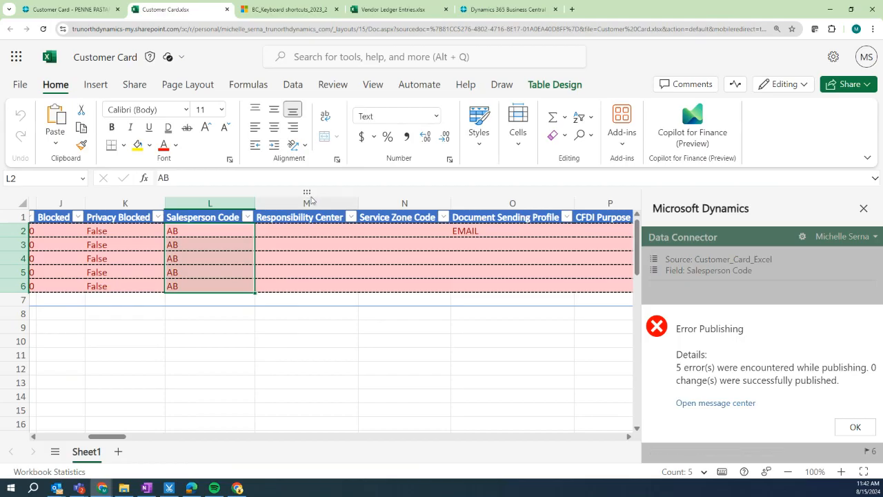
pyautogui.click(854, 427)
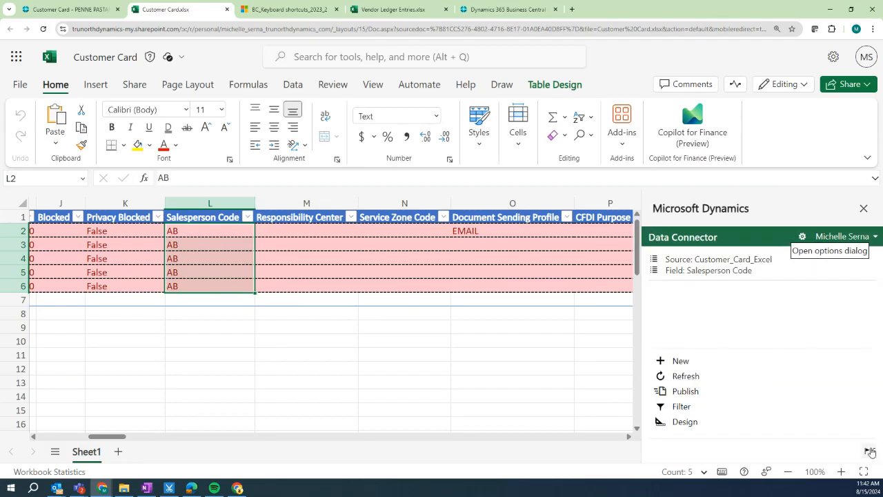
pyautogui.click(868, 451)
pyautogui.scroll(-1, 705, 355)
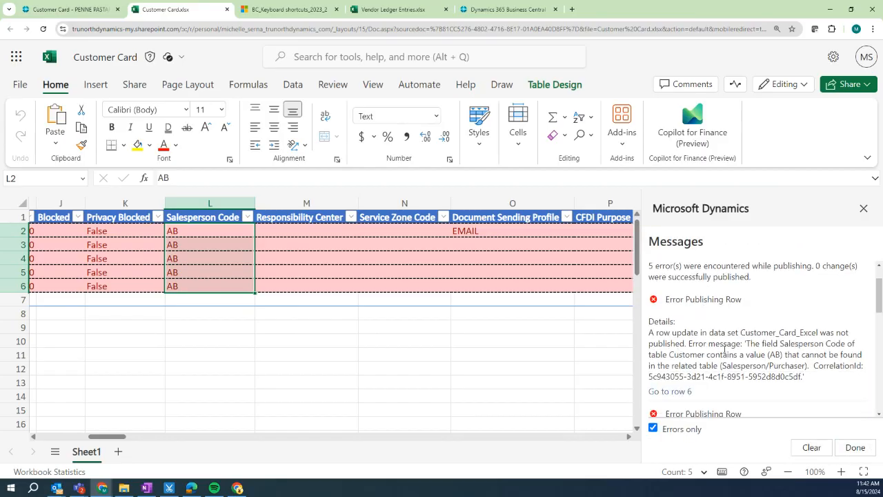
pyautogui.moveTo(749, 345); pyautogui.dragTo(784, 355)
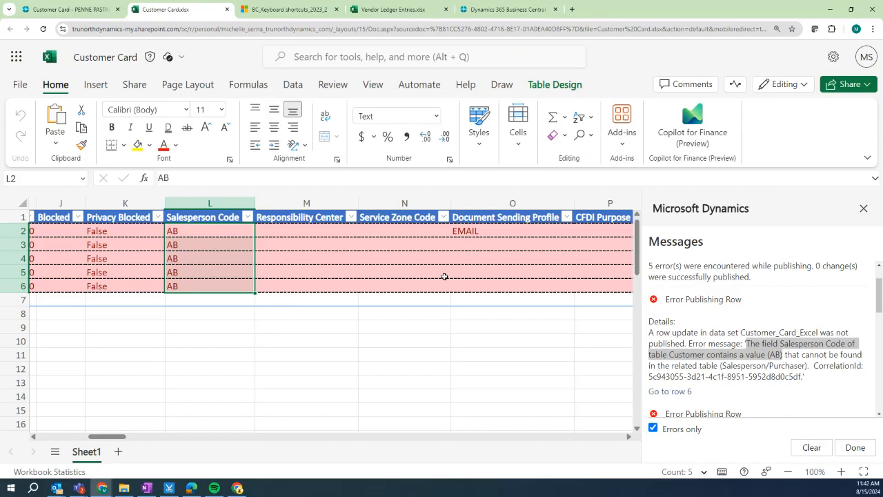
pyautogui.click(69, 10)
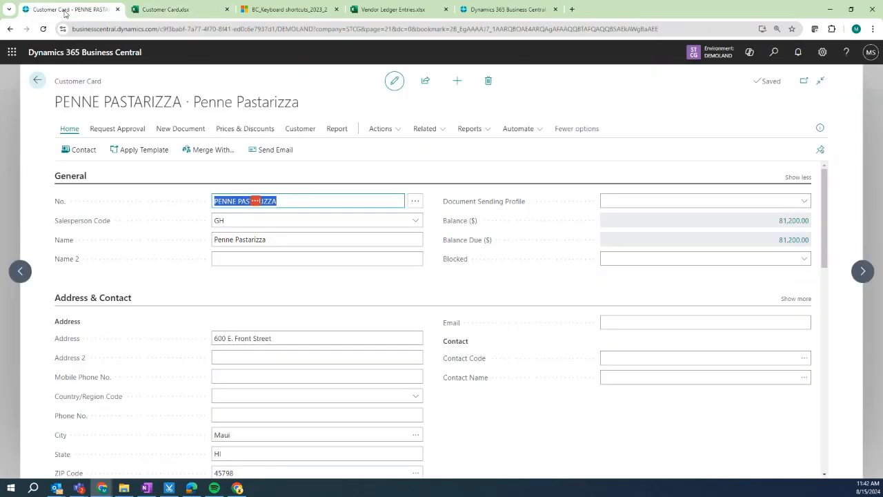
# Return to the Customers list, minimize Outlook, and bring up Teams on the vendors list.
pyautogui.click(38, 81)
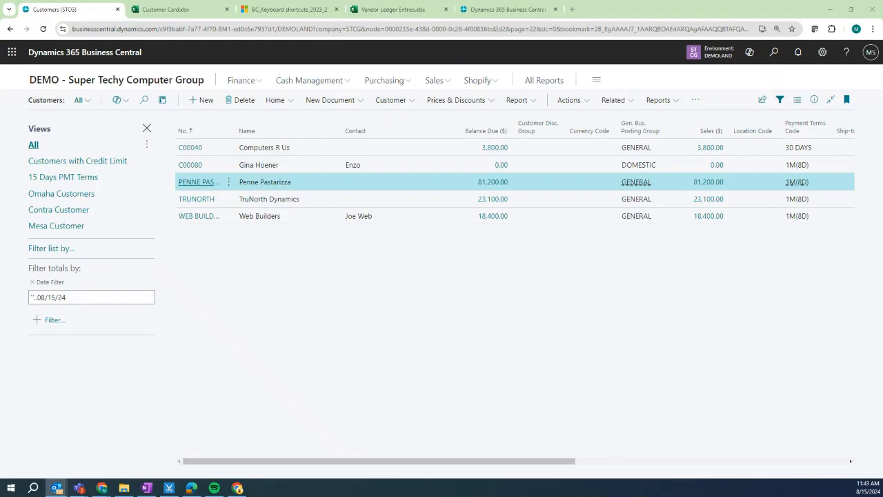
pyautogui.moveTo(1, 105); pyautogui.dragTo(187, 73)
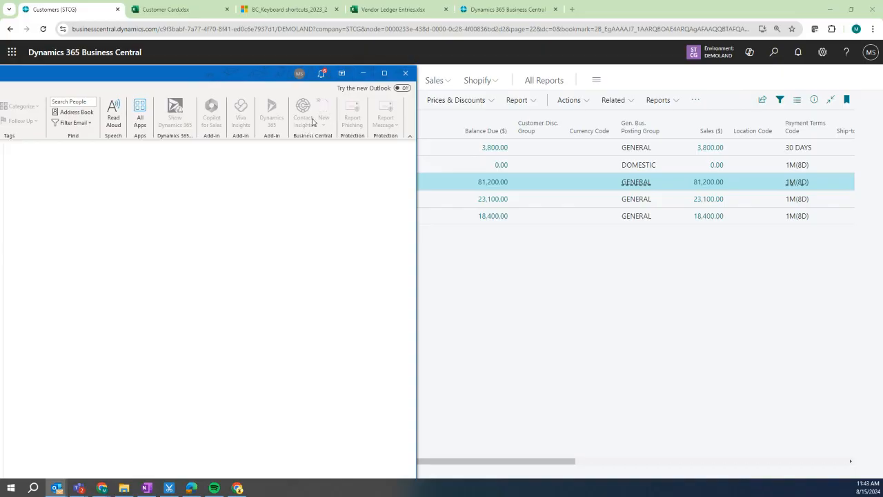
pyautogui.click(363, 74)
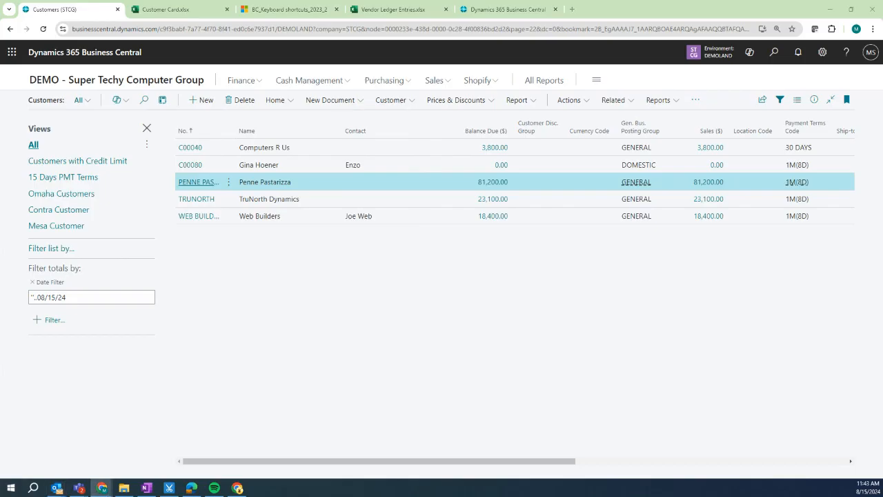
pyautogui.click(79, 488)
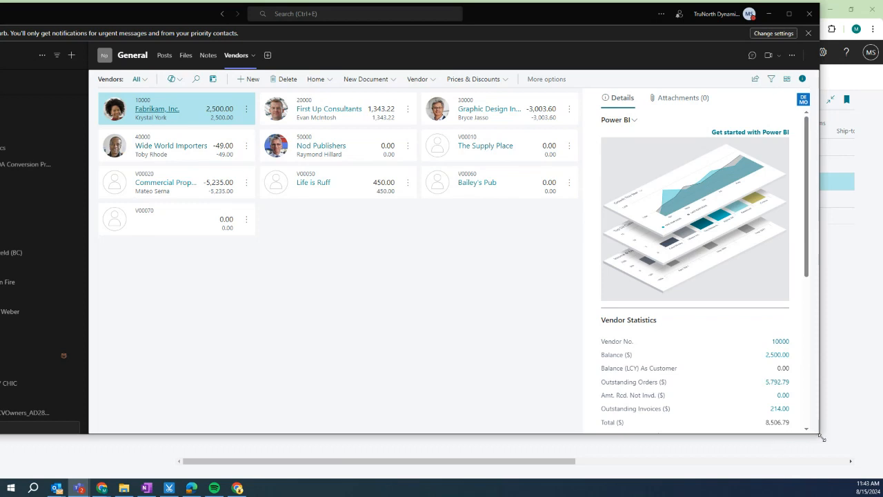
# Add a Business Central tab showing Customers for company STCG to the General channel.
pyautogui.moveTo(822, 437); pyautogui.dragTo(864, 477)
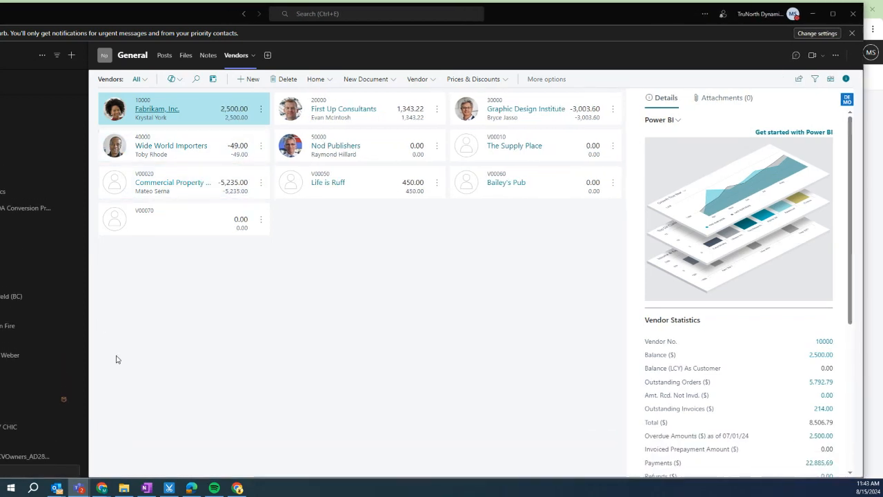
pyautogui.click(269, 57)
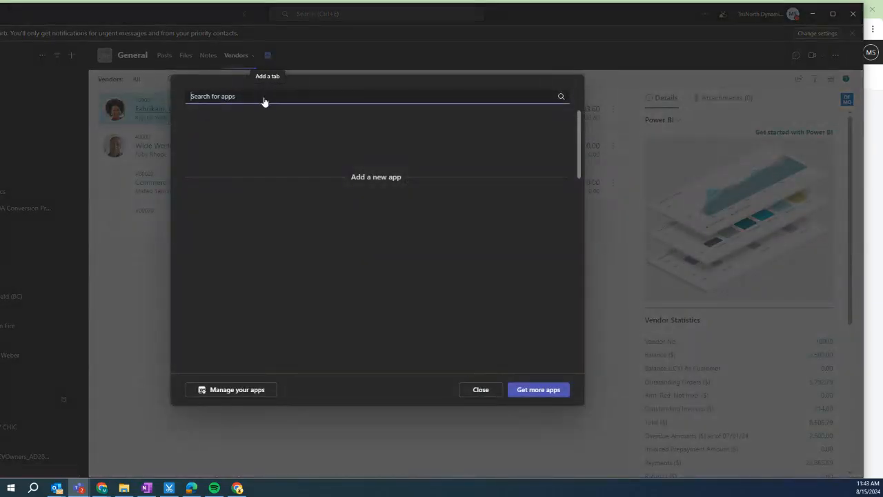
pyautogui.click(205, 138)
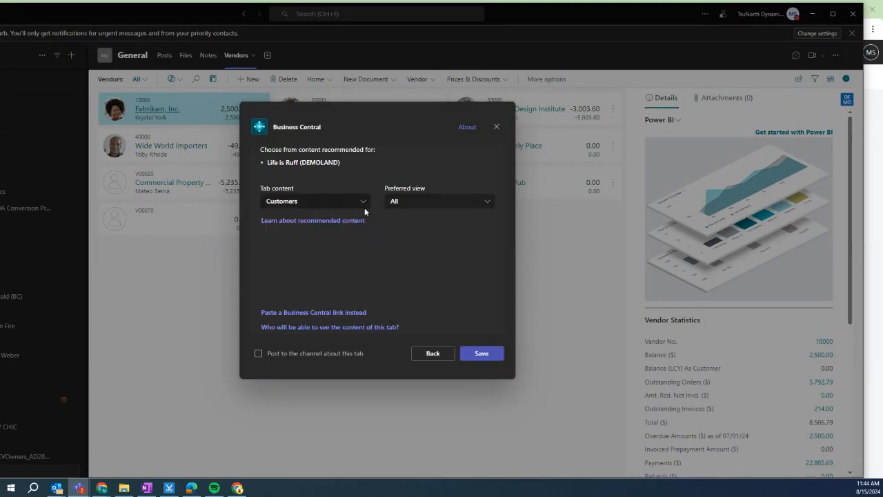
pyautogui.click(301, 202)
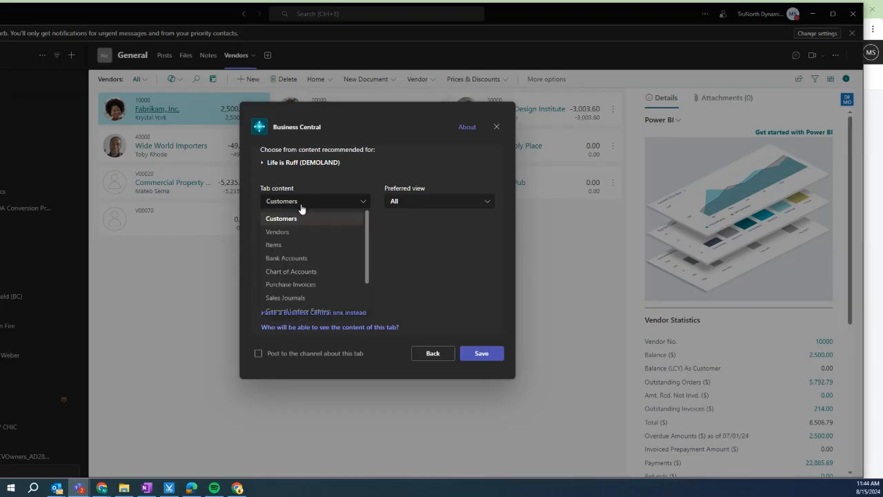
pyautogui.scroll(3, 302, 279)
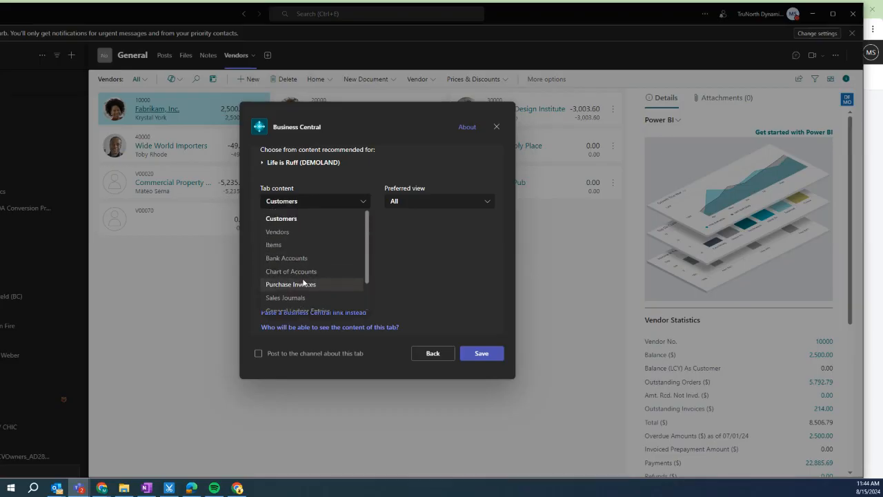
pyautogui.click(276, 221)
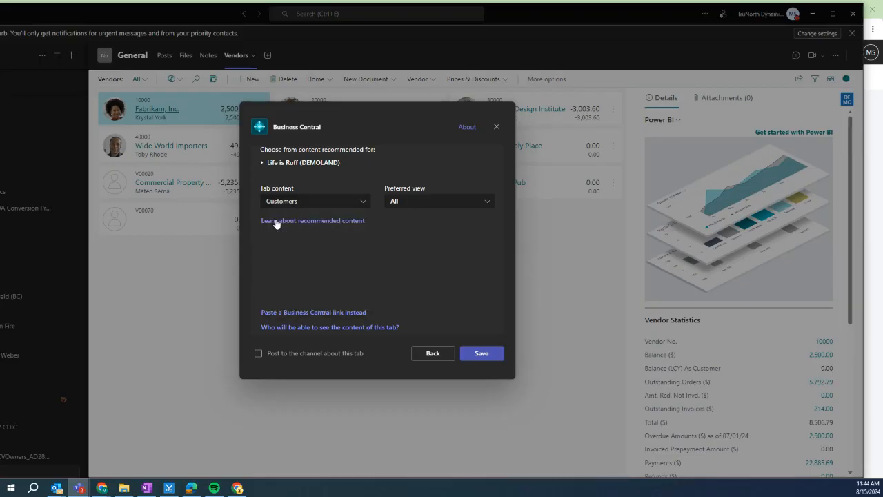
pyautogui.click(269, 164)
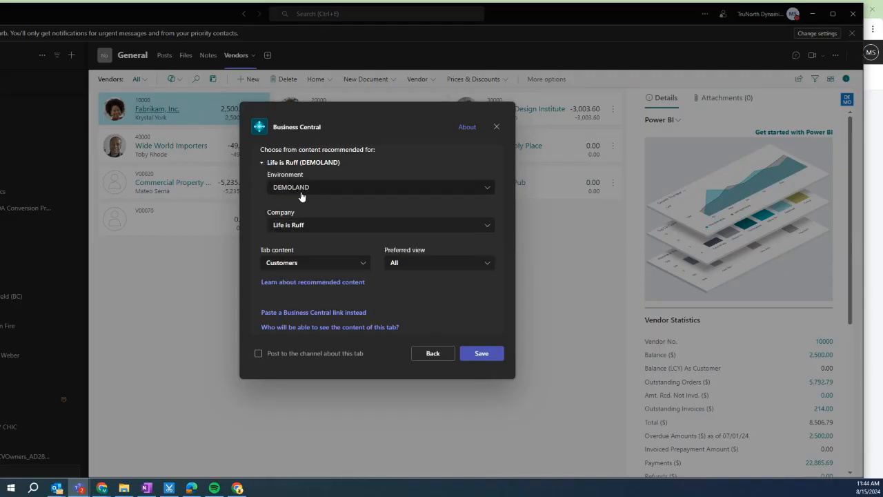
pyautogui.click(322, 227)
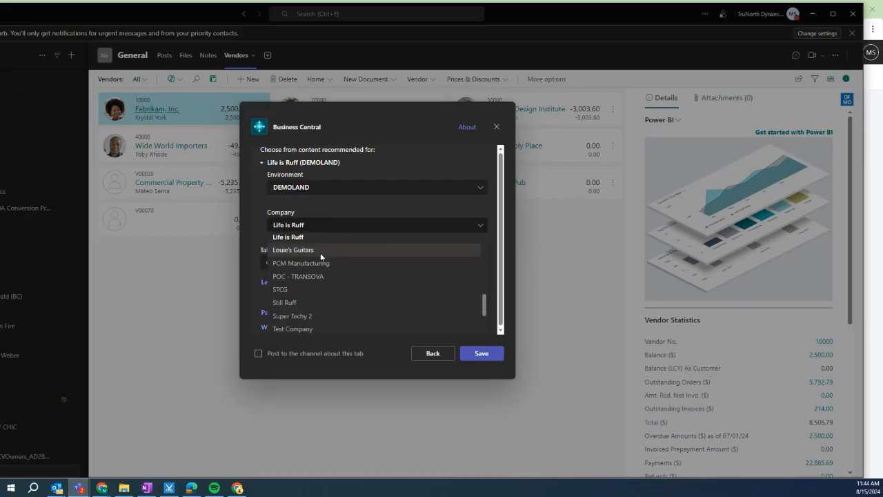
pyautogui.click(288, 290)
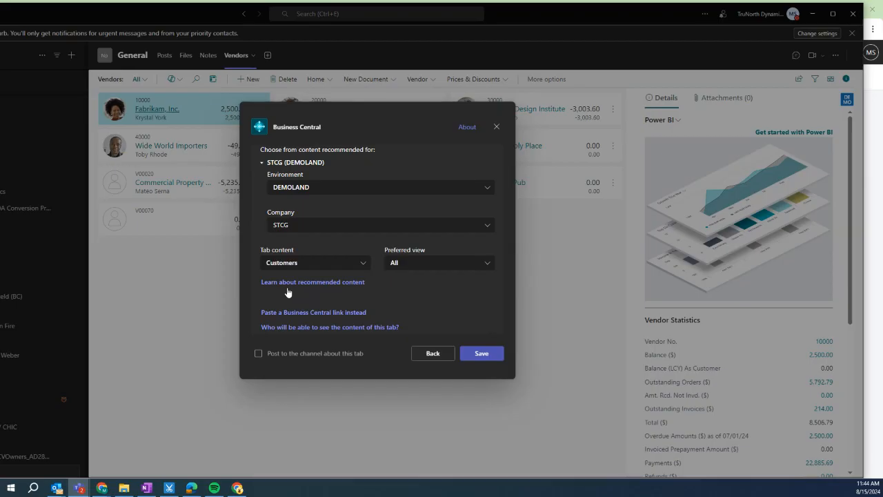
pyautogui.click(482, 354)
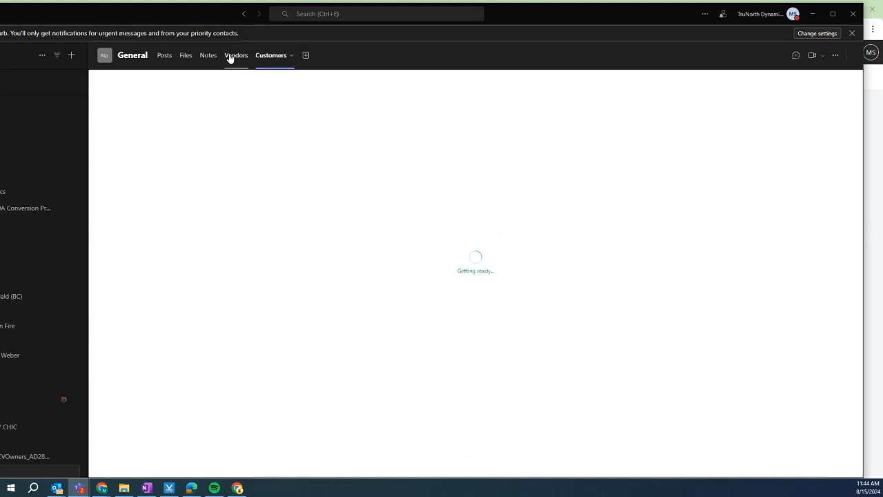
# Create a new sales invoice for Computers R Us from the Teams Customers tab.
pyautogui.click(234, 56)
pyautogui.click(280, 59)
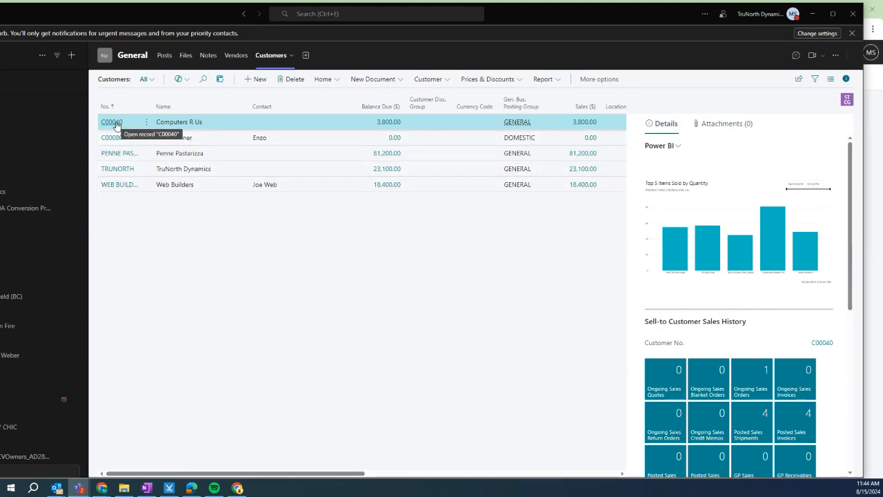
pyautogui.click(391, 80)
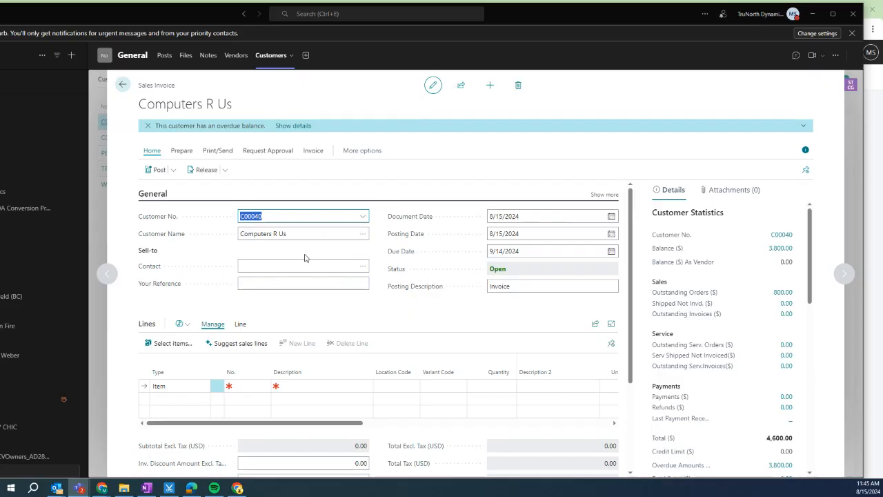
# Enter item 1001 Surface Book on the sales invoice's first line.
pyautogui.click(263, 384)
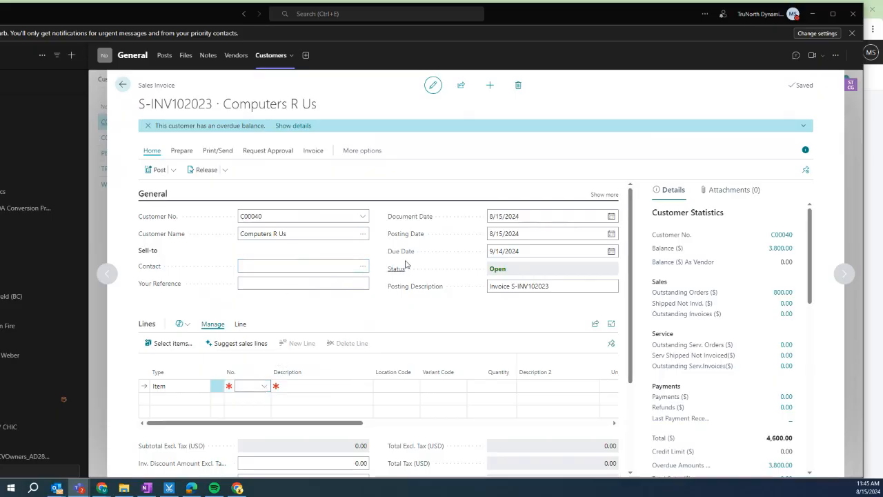
pyautogui.click(363, 266)
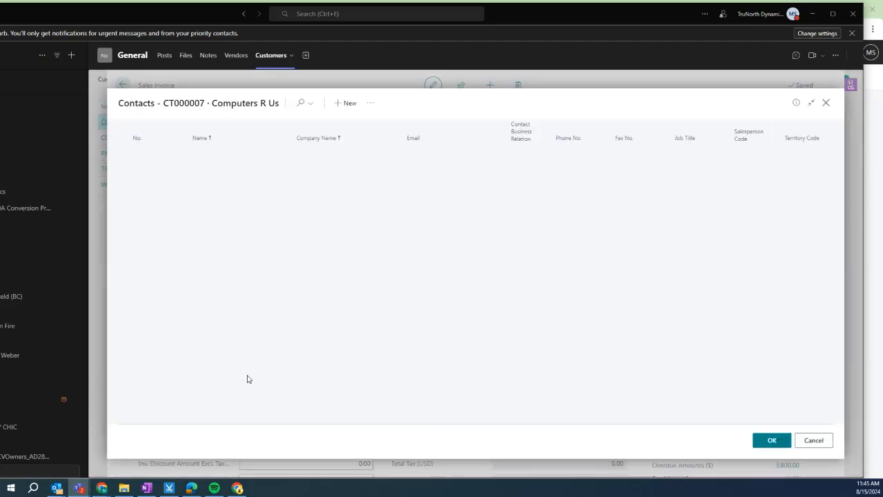
pyautogui.click(776, 444)
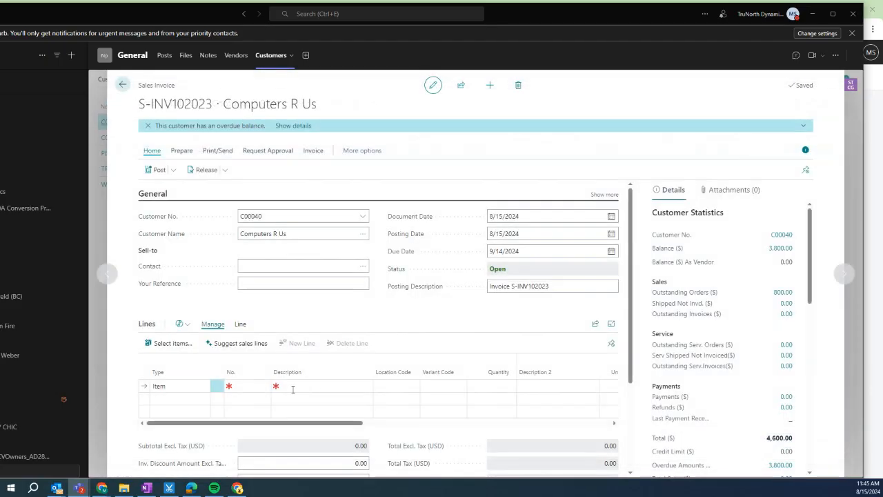
pyautogui.click(261, 388)
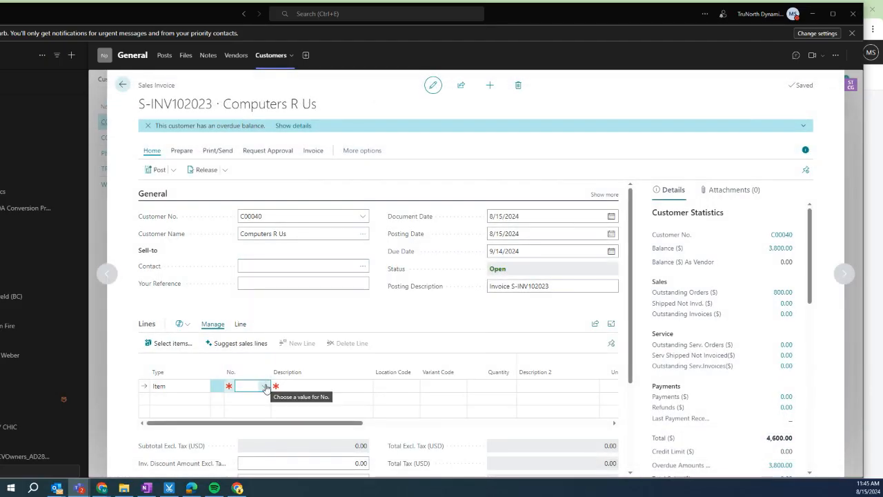
pyautogui.write('sur')
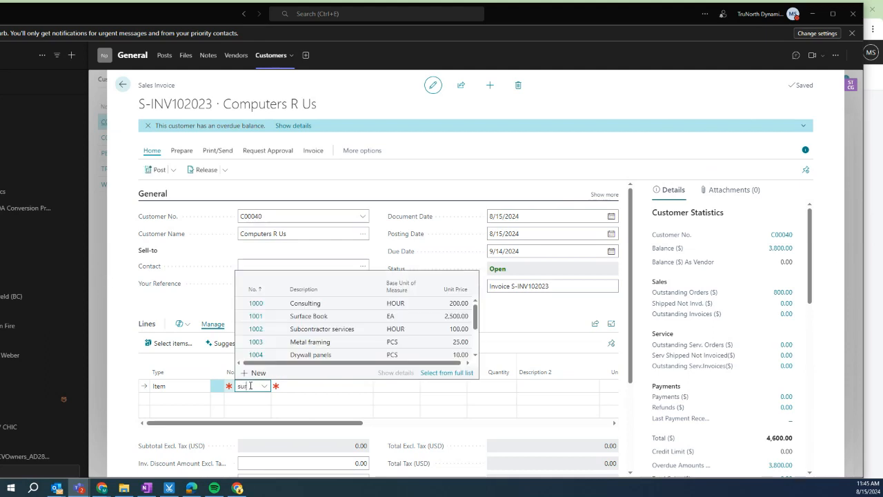
pyautogui.write('fa')
pyautogui.press('Return')
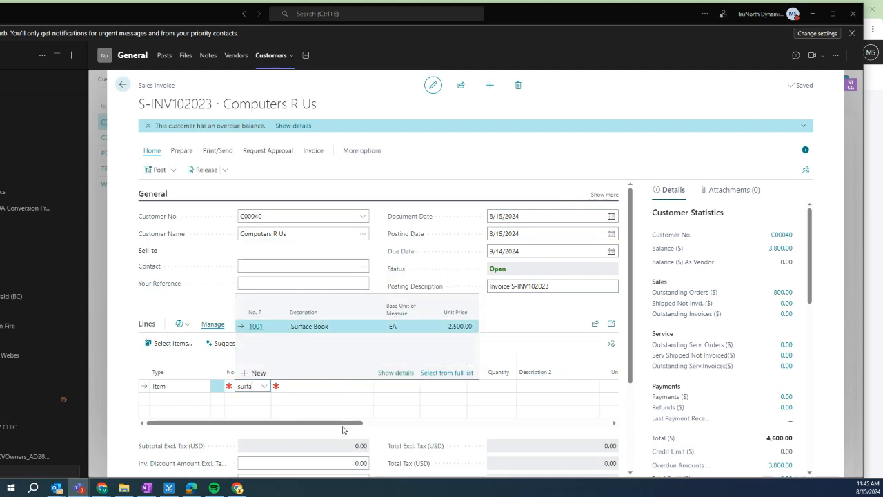
# Set the line's location code to MAIN and its quantity to 100.
pyautogui.click(401, 387)
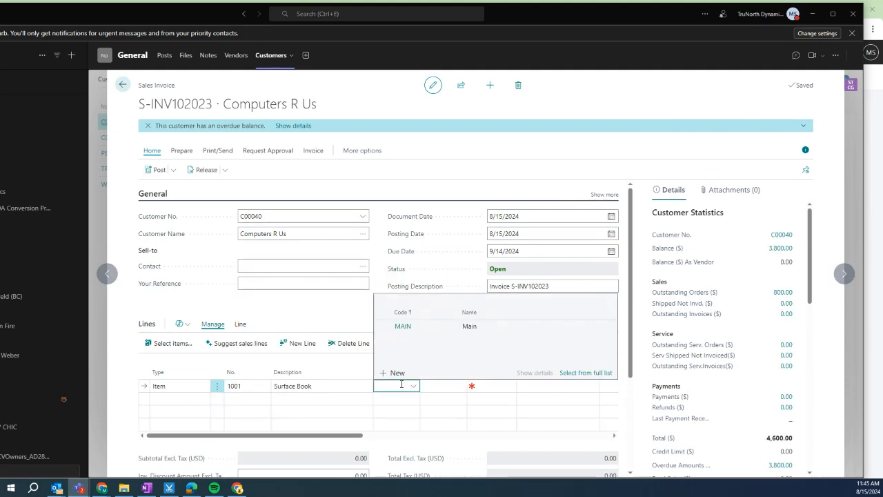
pyautogui.click(403, 326)
pyautogui.press('Return')
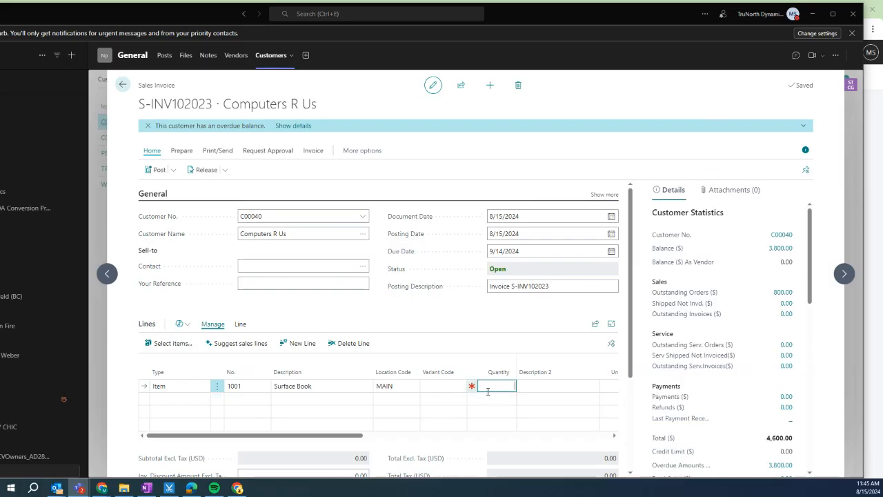
pyautogui.write('100')
pyautogui.press('Return')
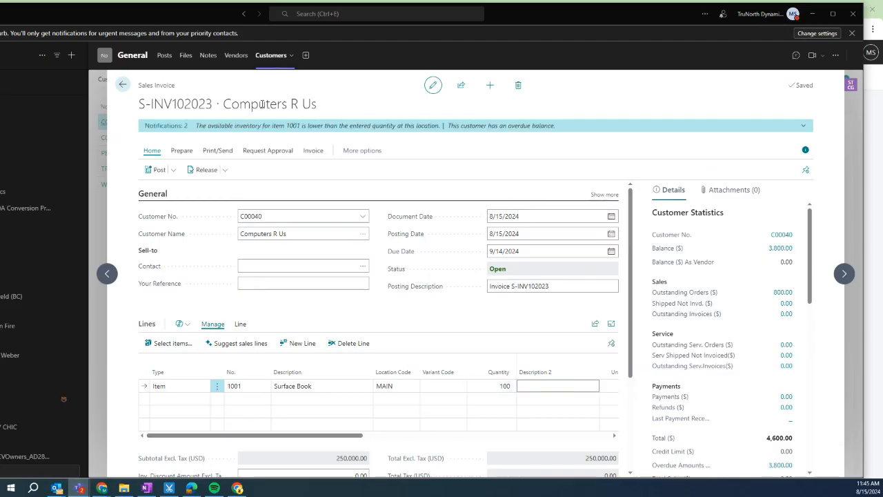
# Read the invoice notifications, then bring up the additional invoice actions.
pyautogui.click(329, 126)
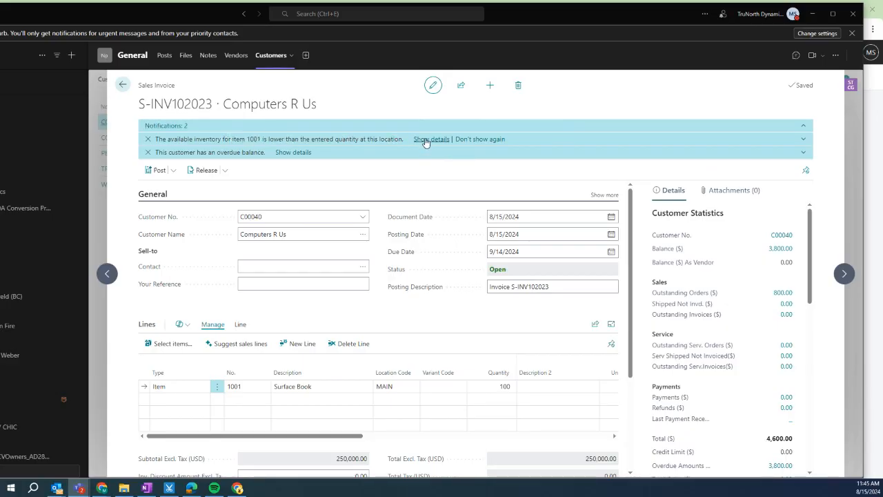
pyautogui.click(155, 125)
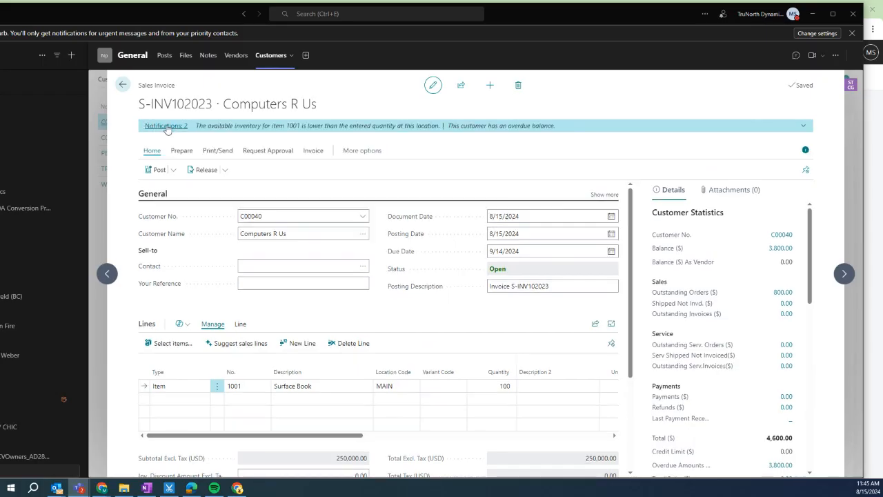
pyautogui.click(348, 157)
pyautogui.click(398, 150)
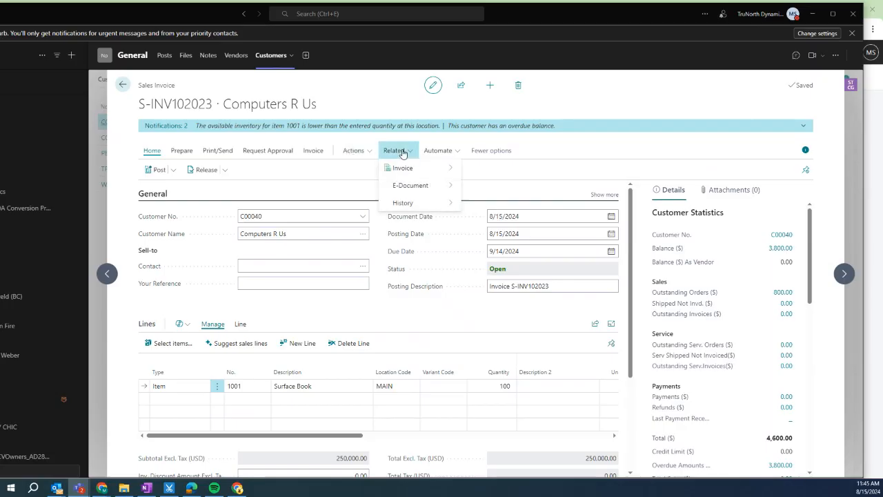
pyautogui.click(379, 153)
# Create a purchase invoice from all sales lines for vendor V00010 United Computer Distributors.
pyautogui.moveTo(379, 185)
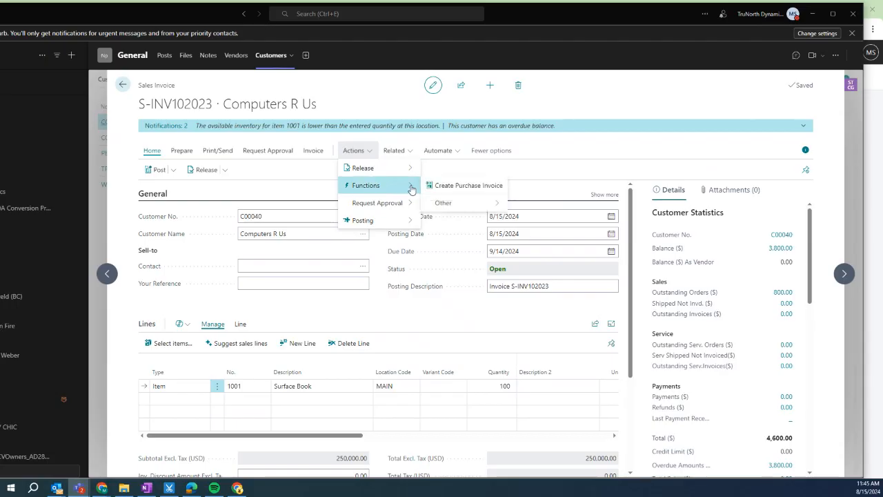
pyautogui.moveTo(444, 203)
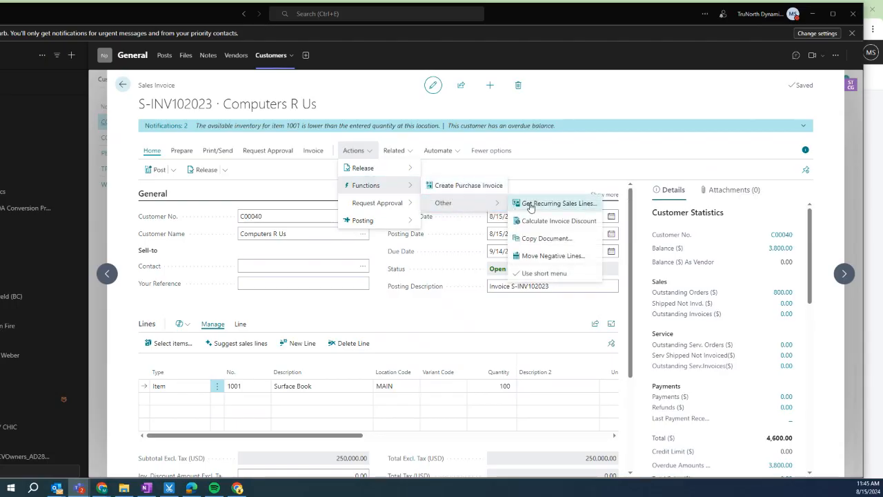
pyautogui.click(438, 187)
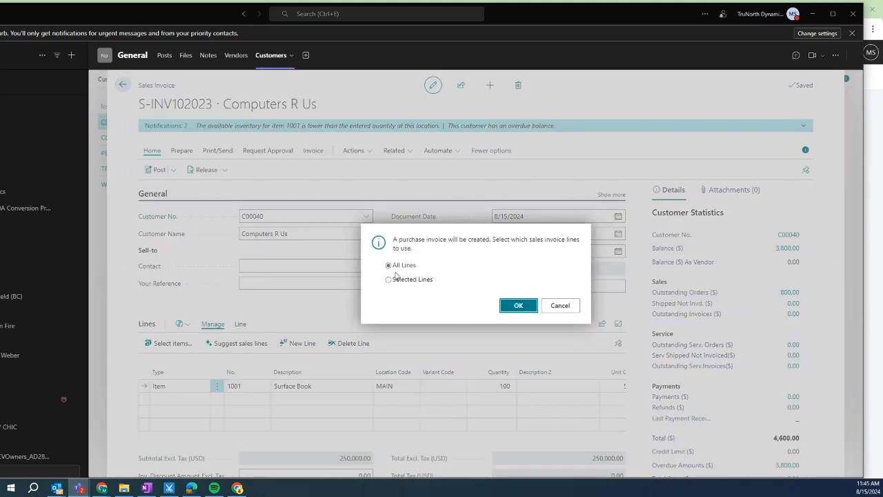
pyautogui.click(516, 309)
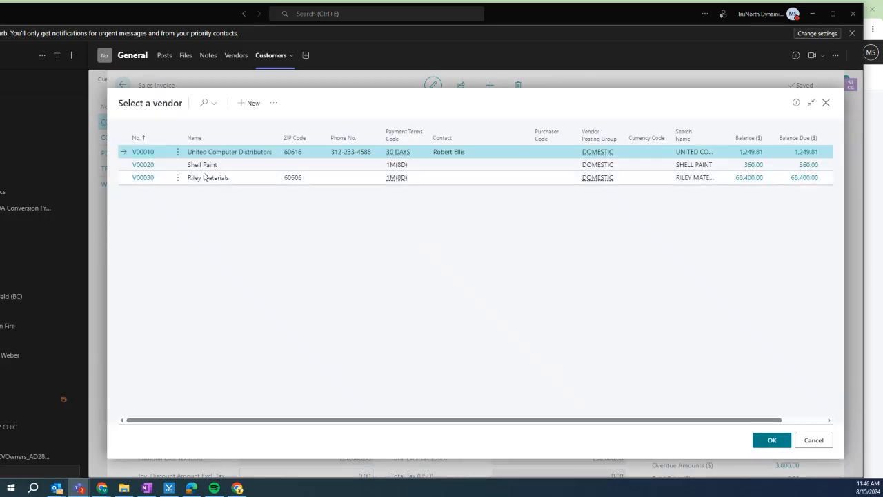
pyautogui.click(144, 154)
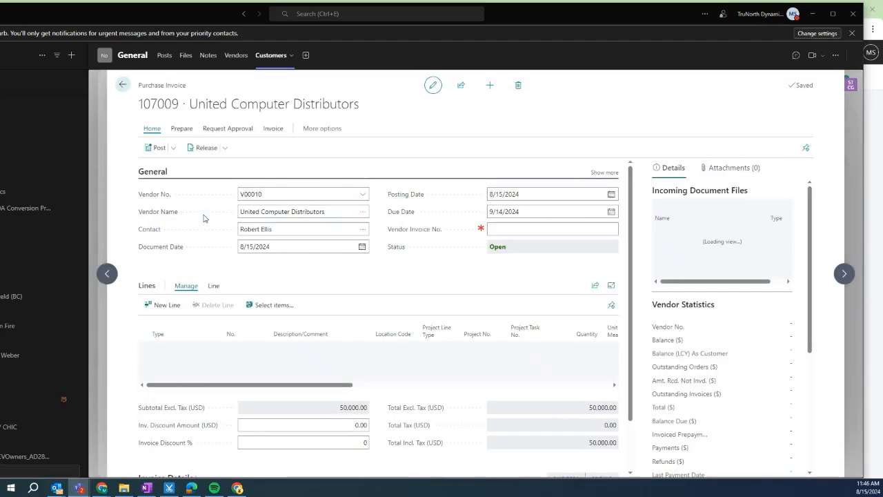
# Try posting the purchase invoice, then return to the invoice.
pyautogui.hscroll(5, 359, 366)
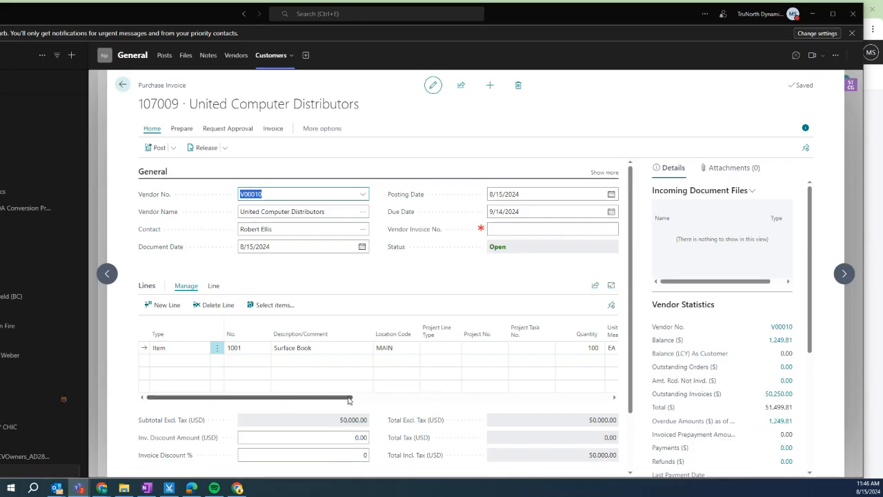
pyautogui.click(169, 147)
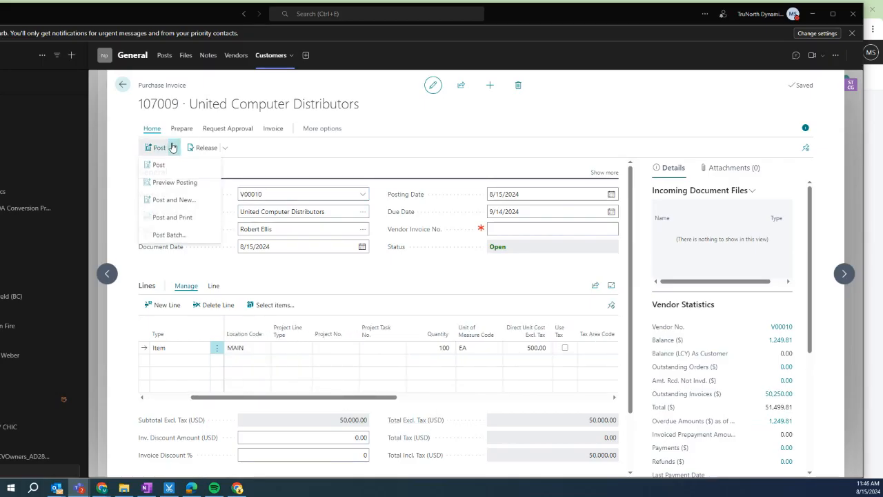
pyautogui.click(168, 165)
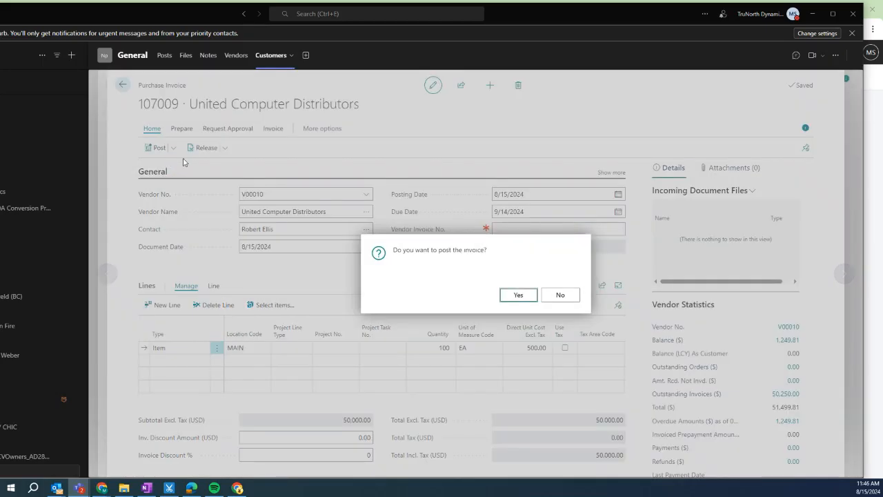
pyautogui.click(517, 297)
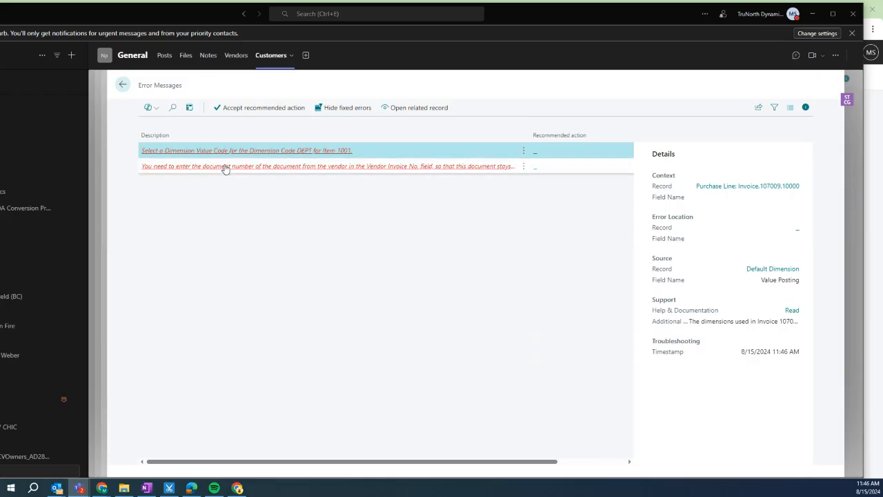
pyautogui.click(121, 87)
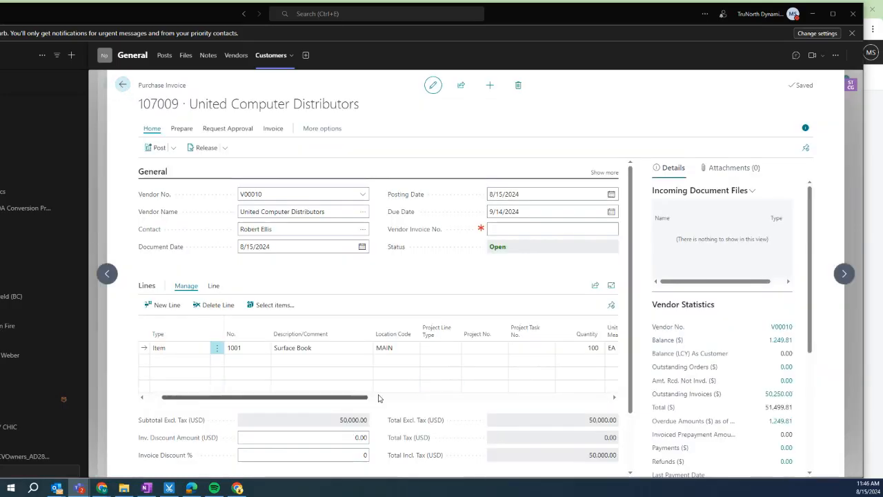
# Set department code SALES and vendor invoice number UCD081524, then post the purchase invoice.
pyautogui.moveTo(378, 398); pyautogui.dragTo(627, 379)
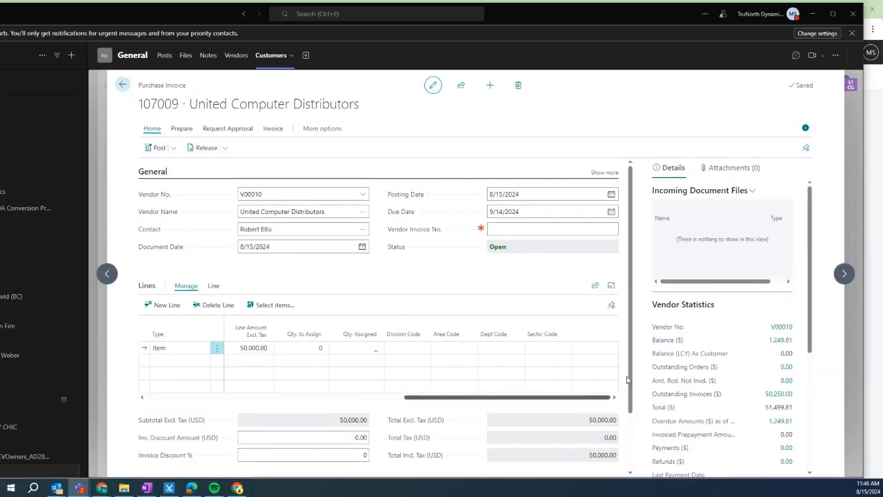
pyautogui.click(500, 347)
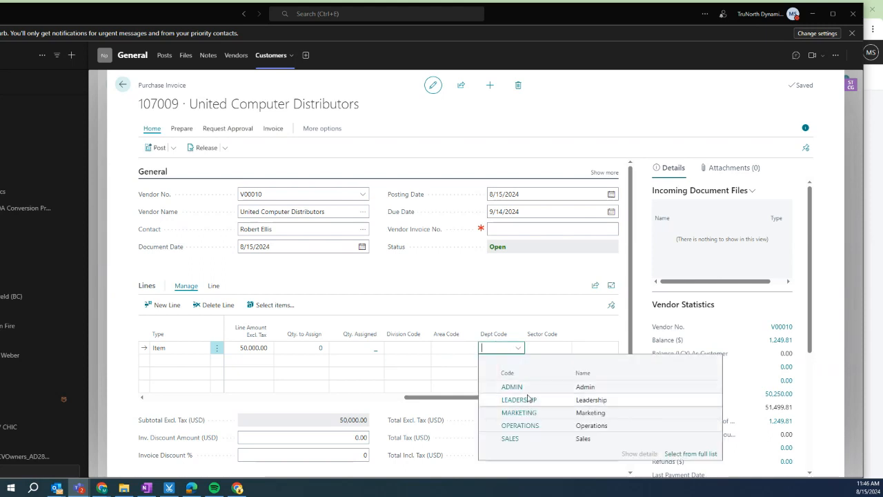
pyautogui.click(521, 438)
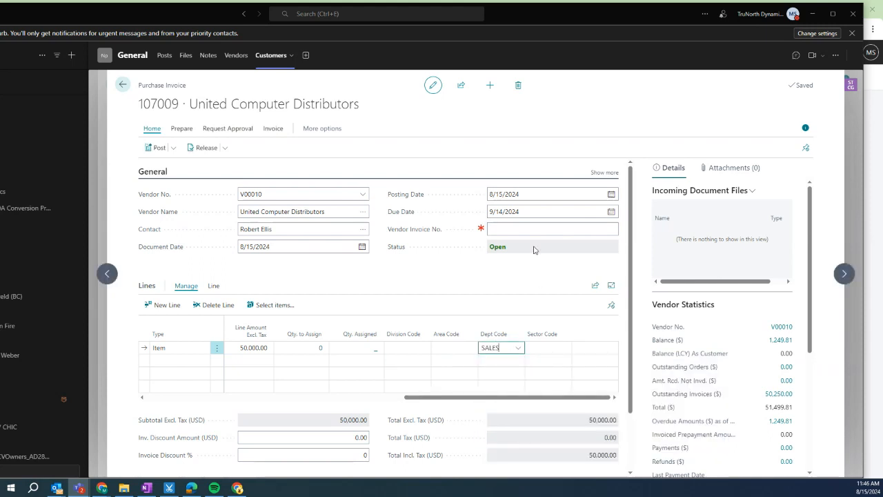
pyautogui.click(505, 228)
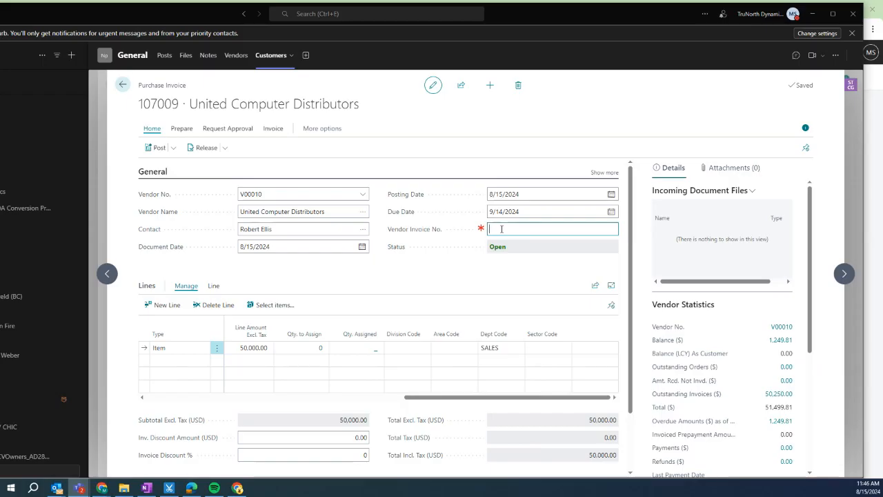
pyautogui.write('UCD081524')
pyautogui.click(153, 148)
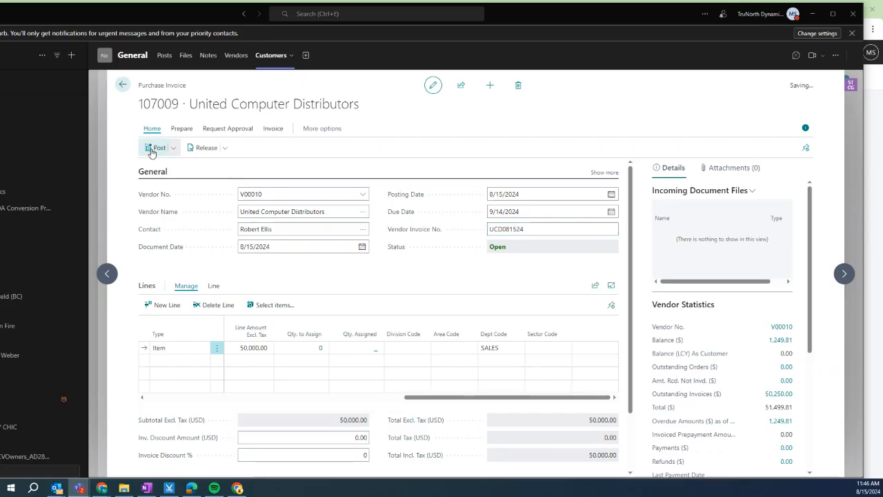
pyautogui.click(512, 295)
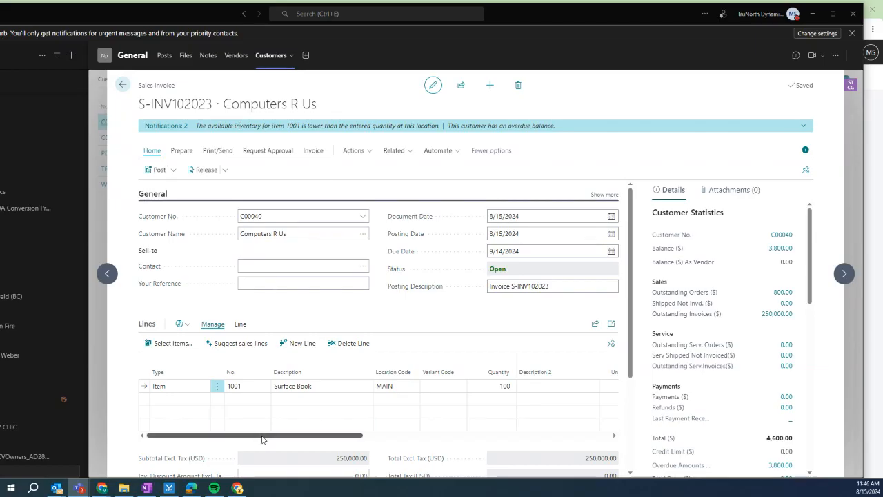
# Decline posting the Computers R Us sales invoice and move Teams aside to reveal the Customers list.
pyautogui.moveTo(259, 438); pyautogui.dragTo(635, 449)
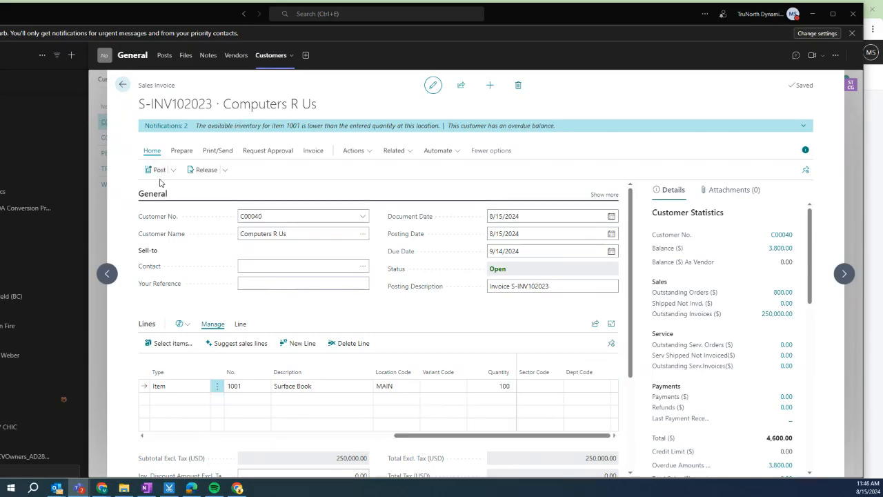
pyautogui.click(157, 173)
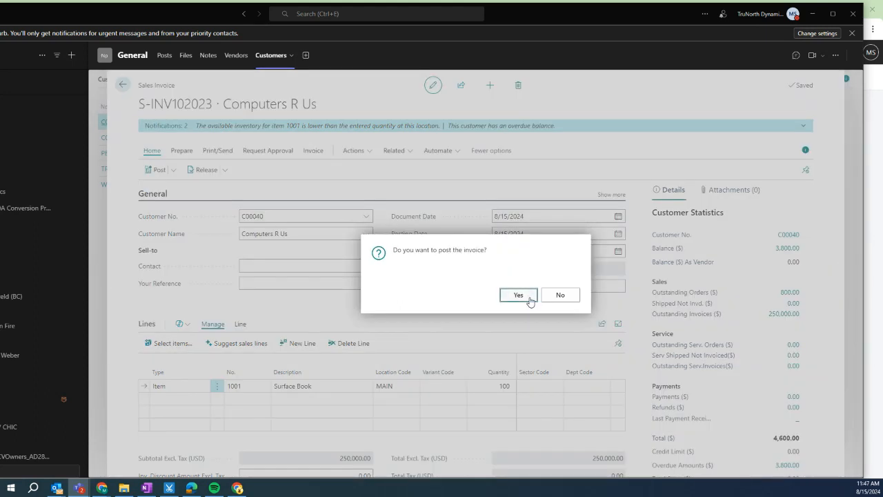
pyautogui.click(553, 300)
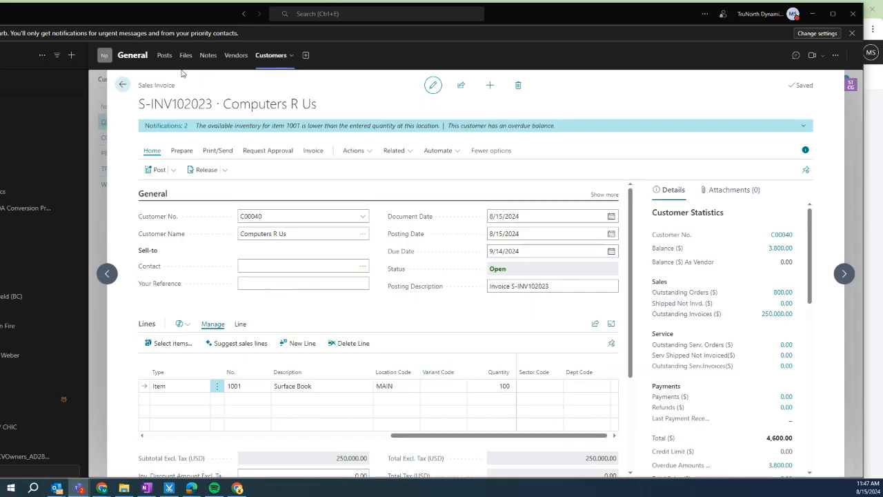
pyautogui.moveTo(67, 22); pyautogui.dragTo(0, 14)
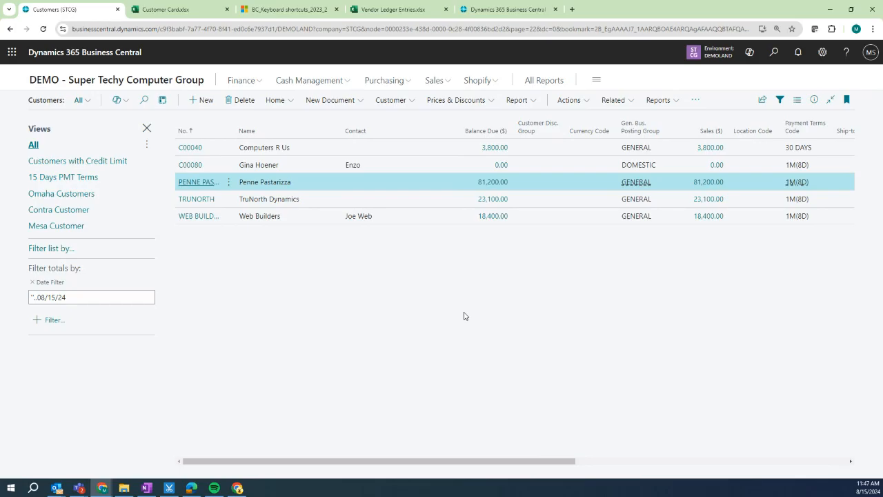
pyautogui.click(331, 82)
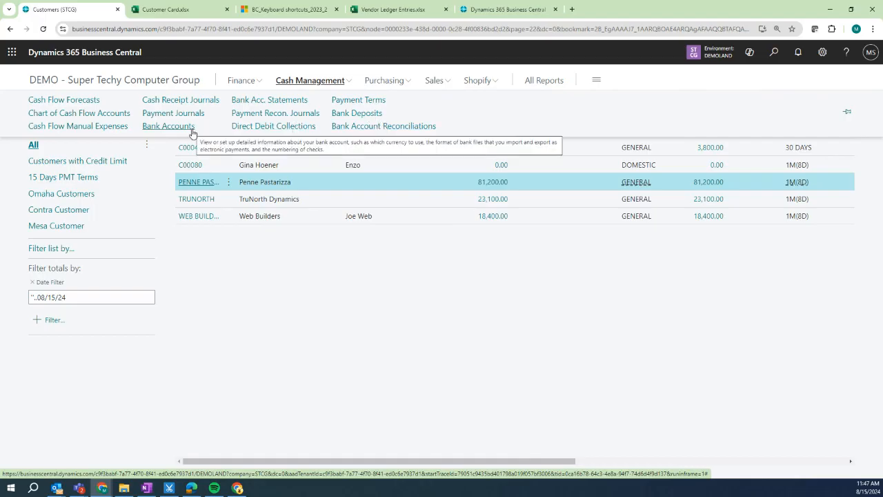
pyautogui.click(374, 129)
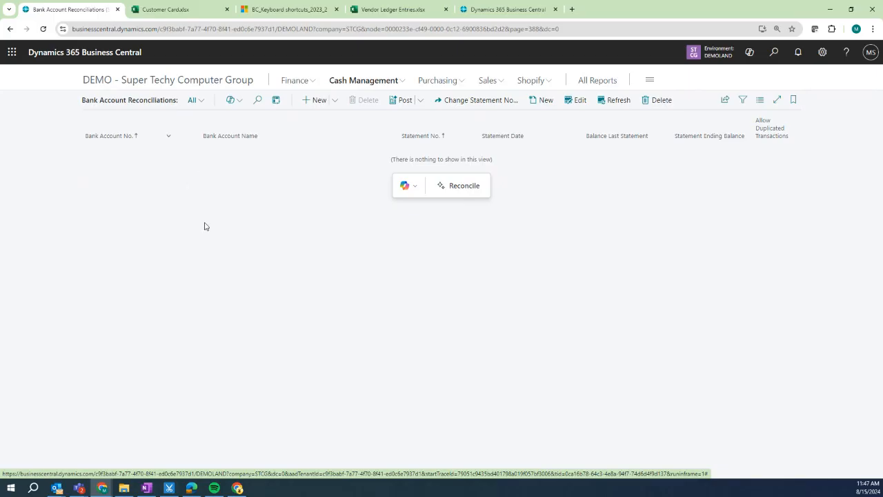
pyautogui.click(387, 83)
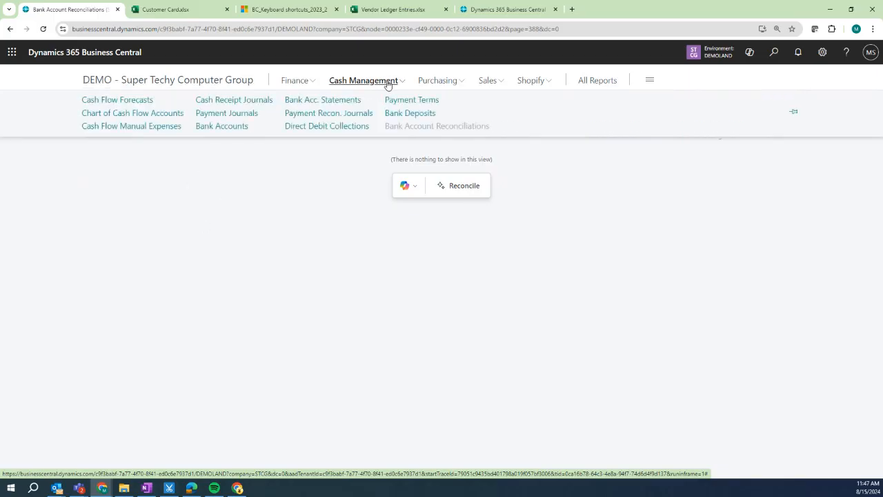
pyautogui.click(488, 81)
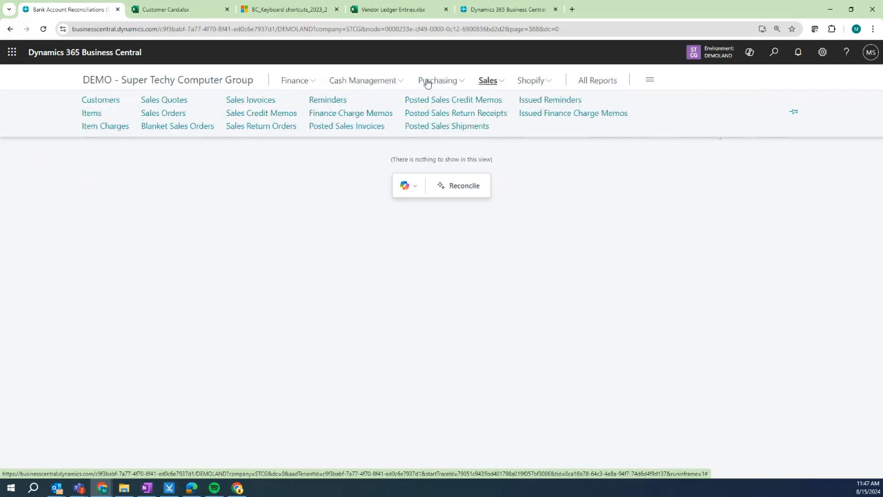
pyautogui.click(100, 100)
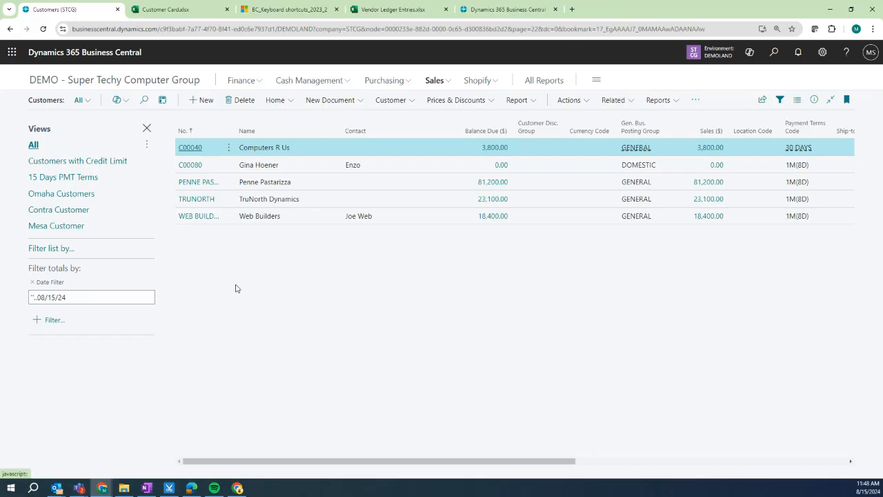
# Open customer C00040 Computers R Us and launch the 'Block the selected customer' flow.
pyautogui.click(191, 148)
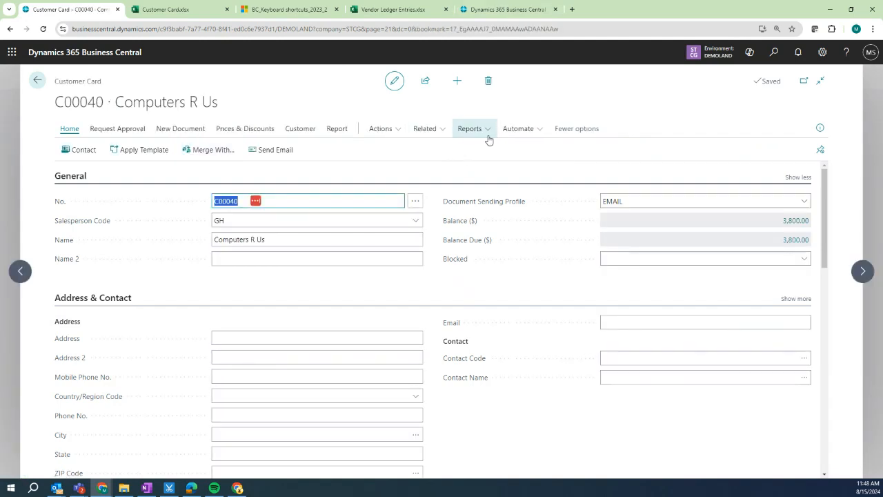
pyautogui.click(519, 133)
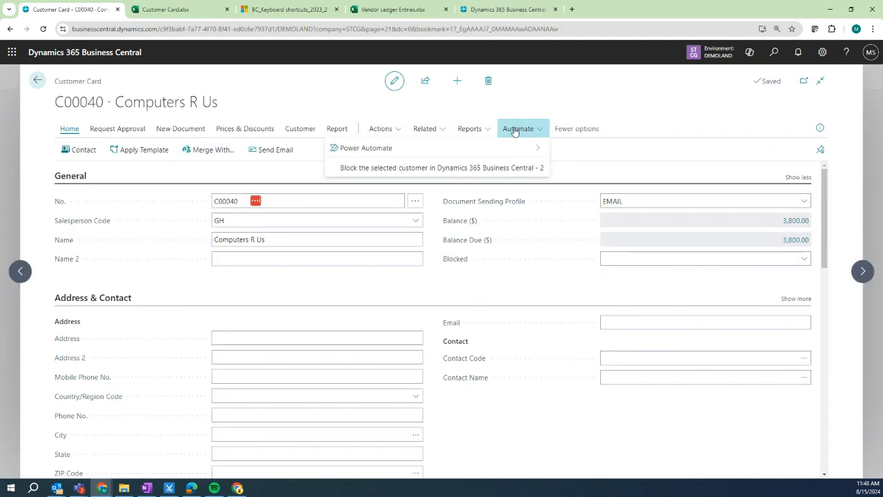
pyautogui.click(392, 171)
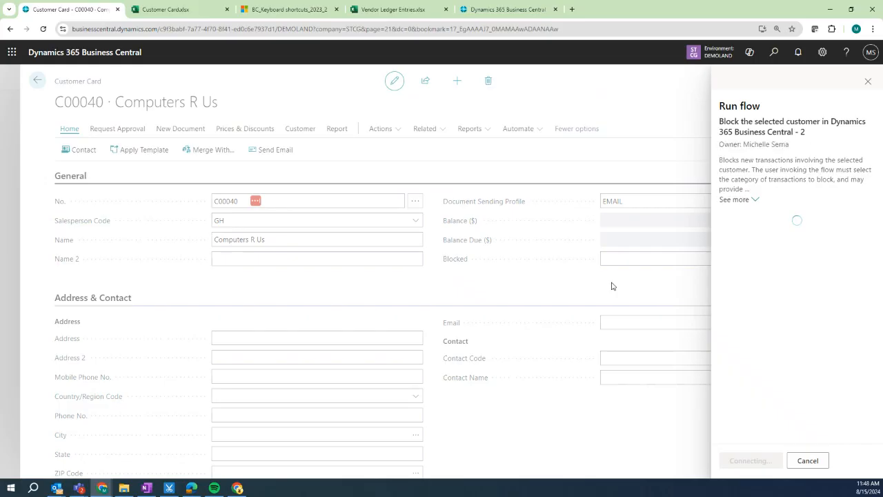
# Run the block flow with status All and reason 'They havent paid and dont return calls for the last 12 months'.
pyautogui.click(785, 240)
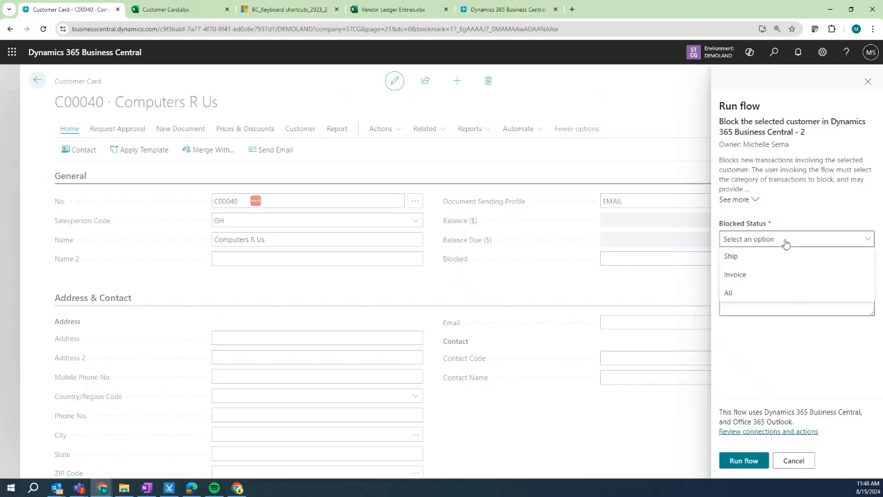
pyautogui.click(739, 294)
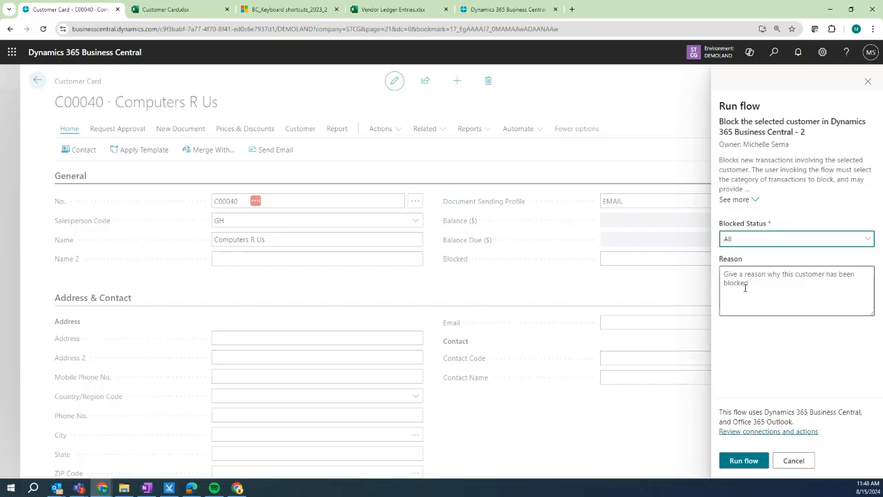
pyautogui.click(755, 282)
pyautogui.write('The')
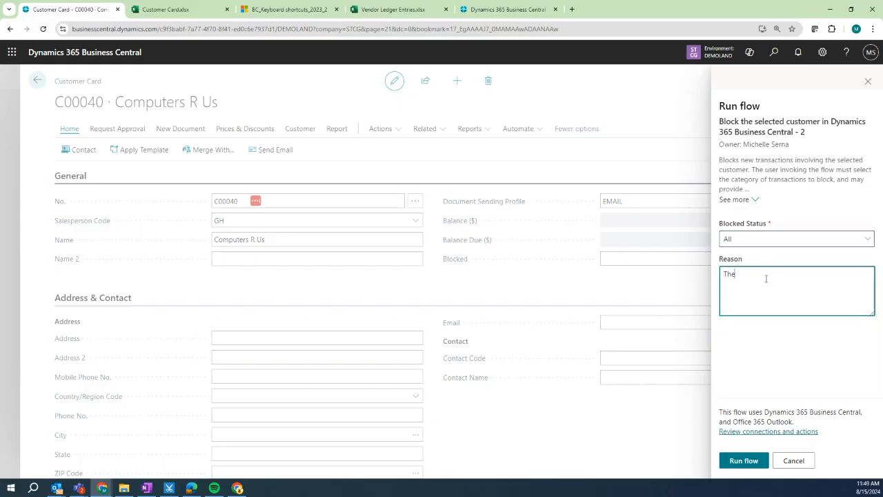
pyautogui.write('y havent paid and dont returns')
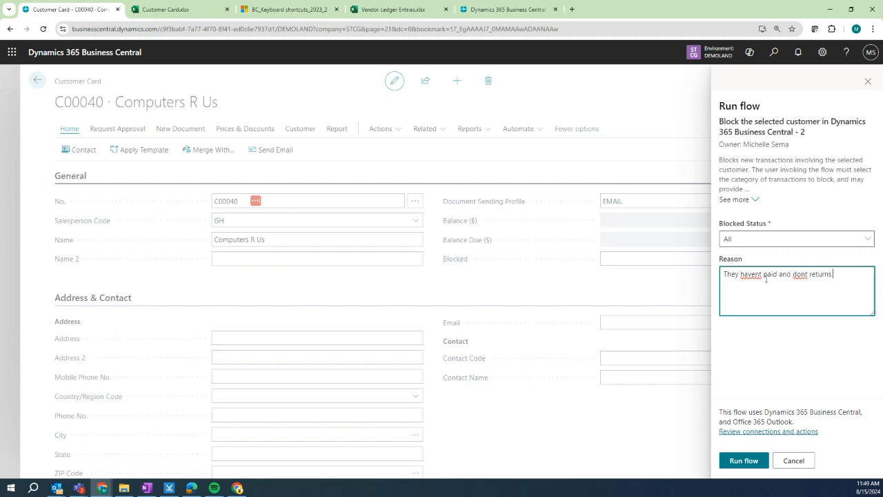
pyautogui.press('BackSpace')
pyautogui.write('calls for the last 12 months')
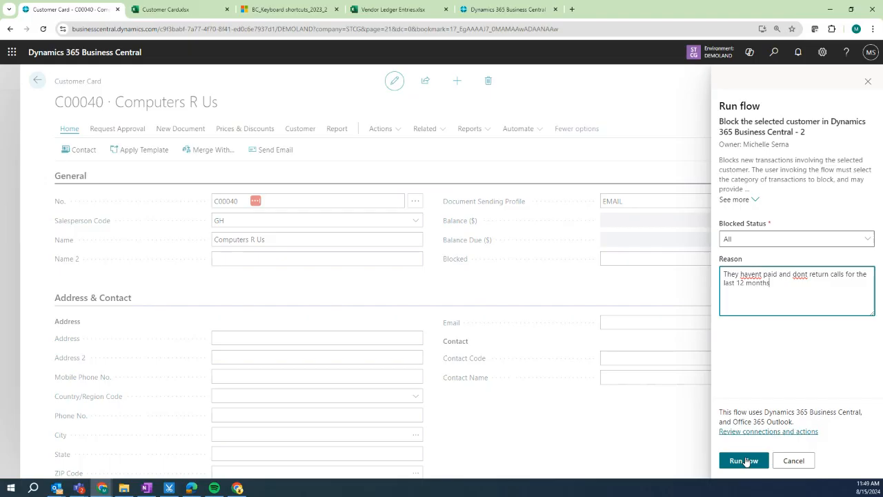
pyautogui.click(745, 461)
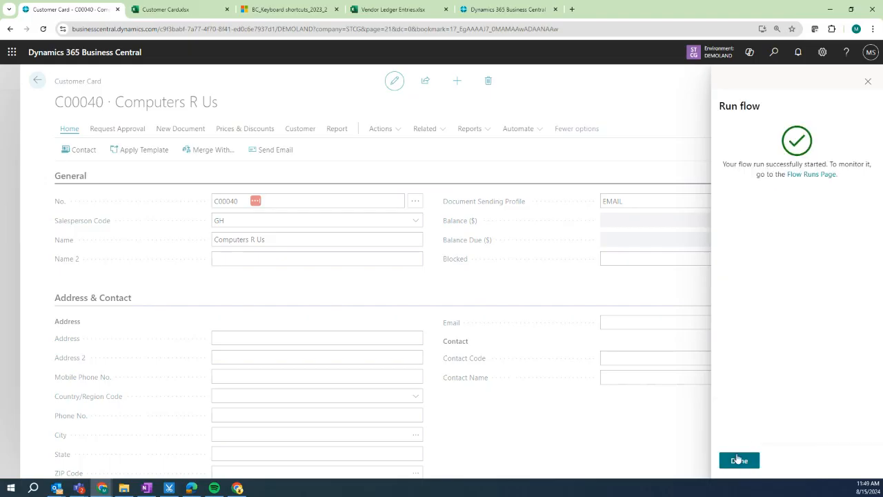
pyautogui.click(739, 460)
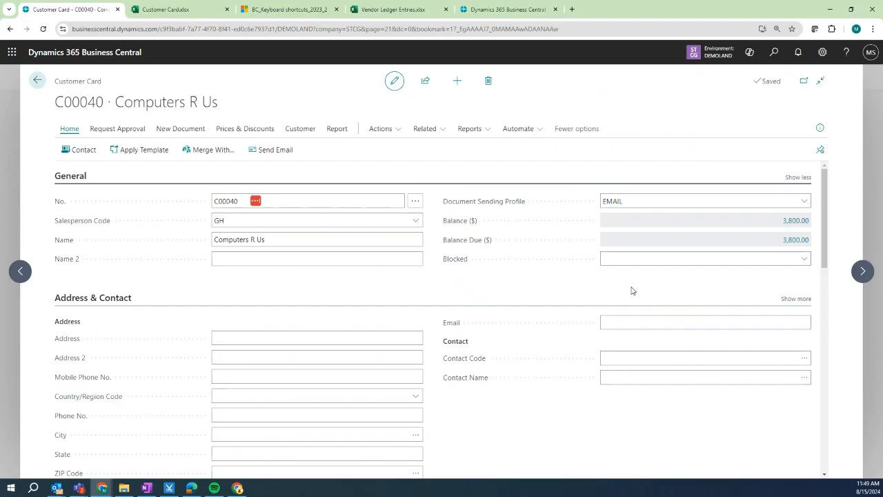
# Dismiss the Automate menu, go back, and open the DEMO - Super Techy Computer Group Role Center.
pyautogui.click(520, 128)
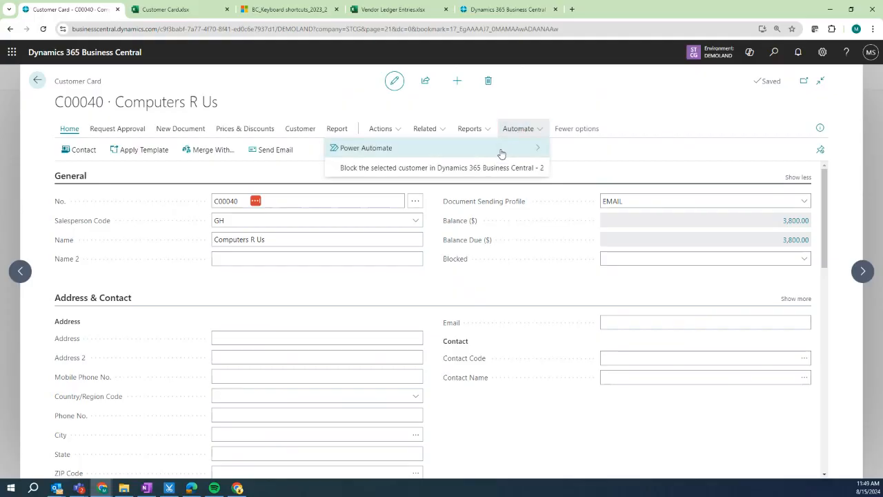
pyautogui.moveTo(504, 151)
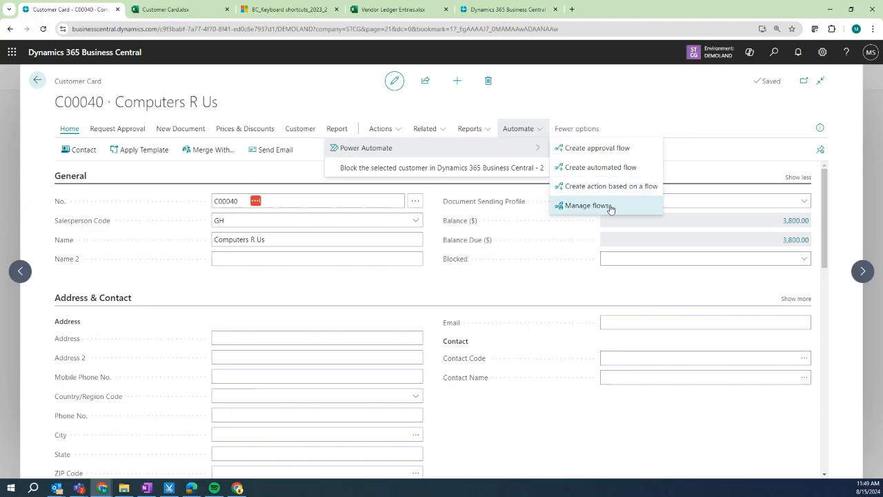
pyautogui.click(643, 93)
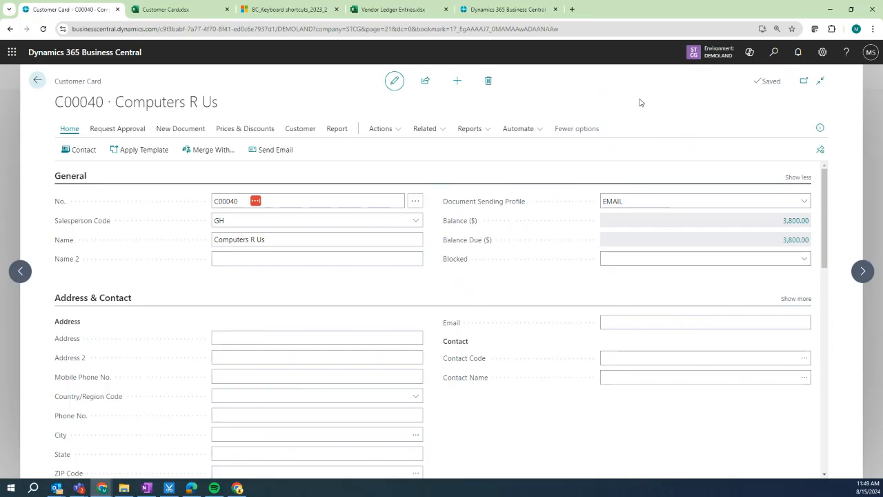
pyautogui.click(37, 80)
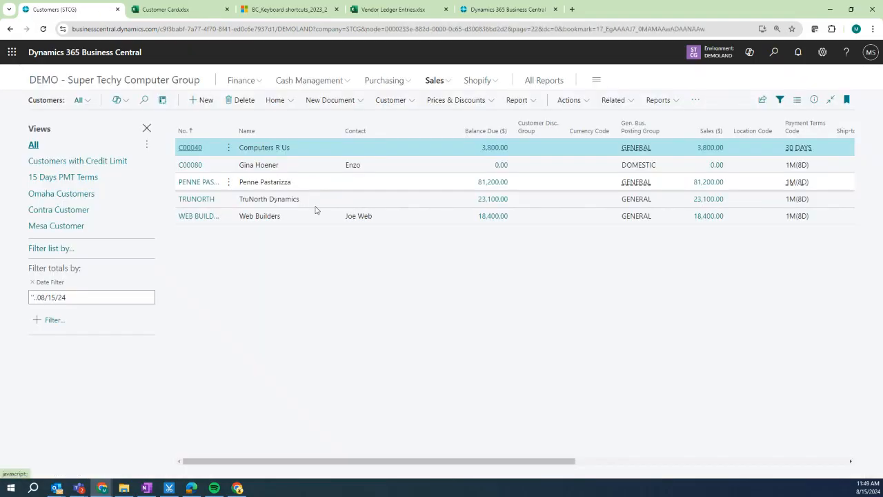
pyautogui.click(128, 81)
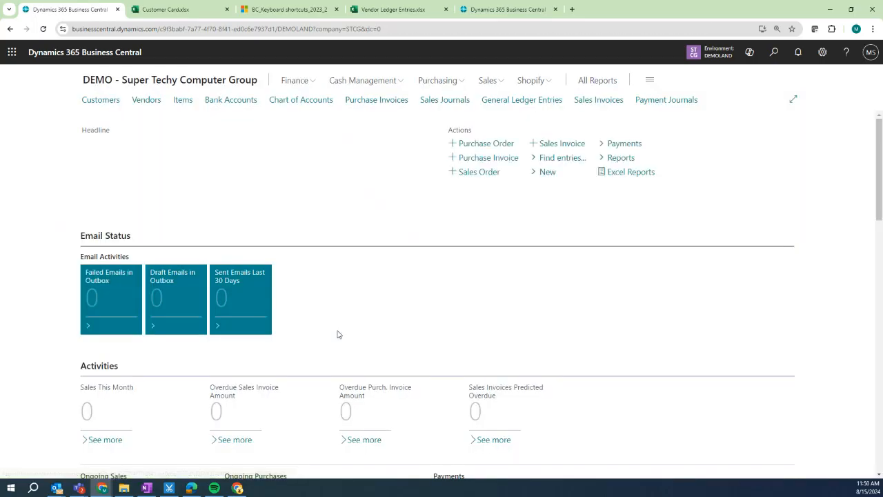